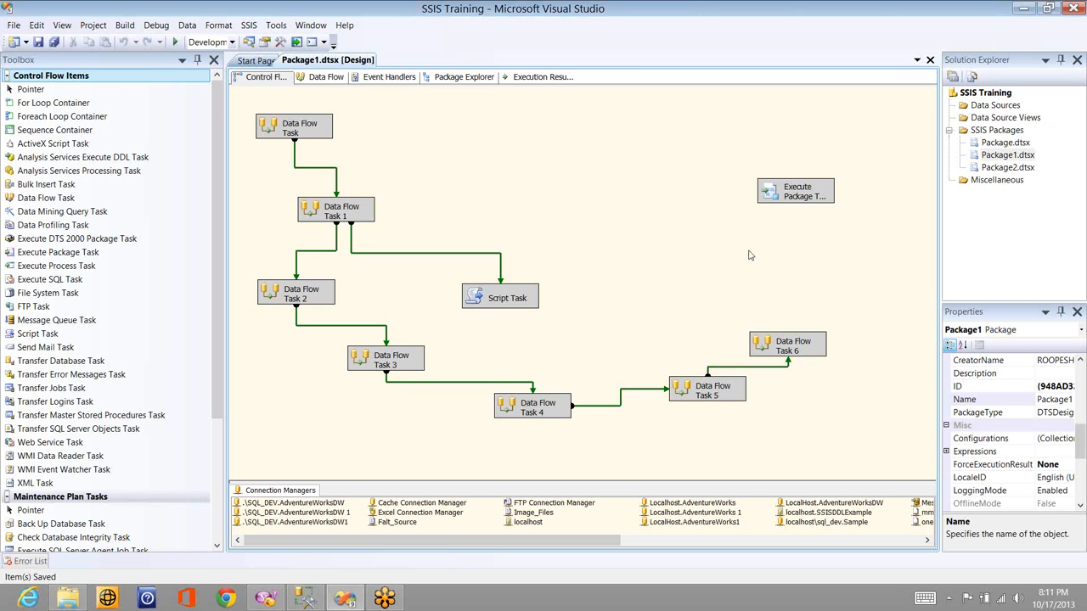
- Add a Data Flow Task above Data Flow Task 6 and connect Data Flow Task 6 to it with a precedence constraint
left_click_drag(59, 198, 747, 283)
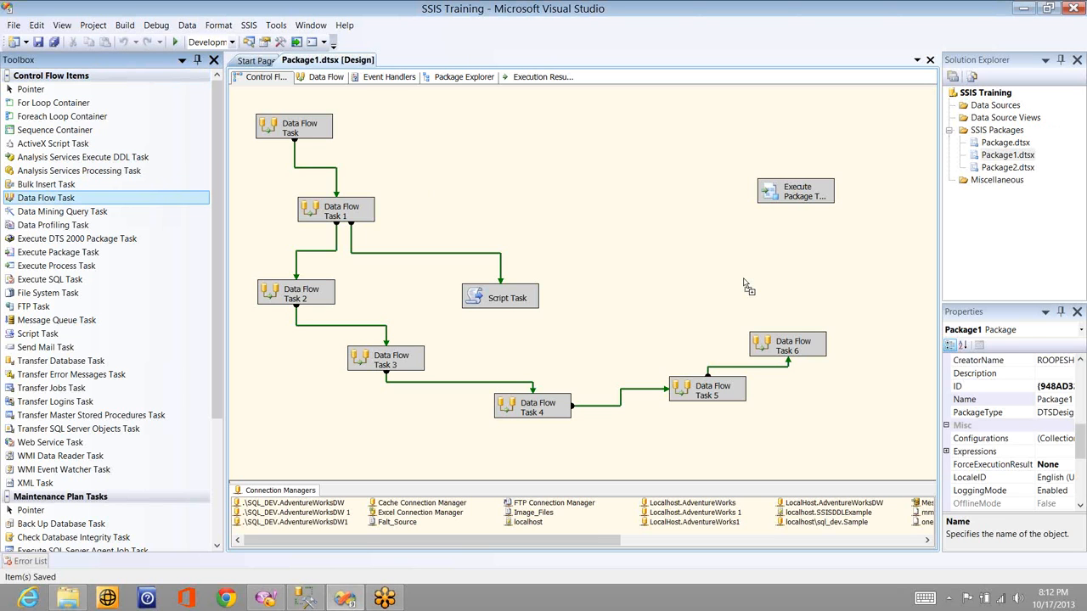
left_click(785, 346)
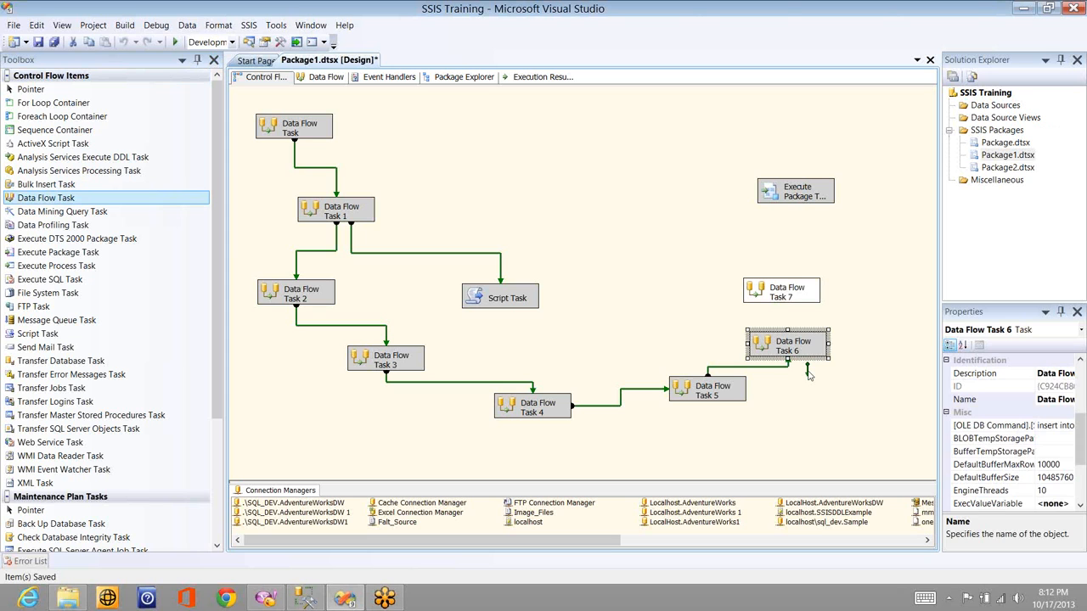
left_click_drag(808, 373, 799, 300)
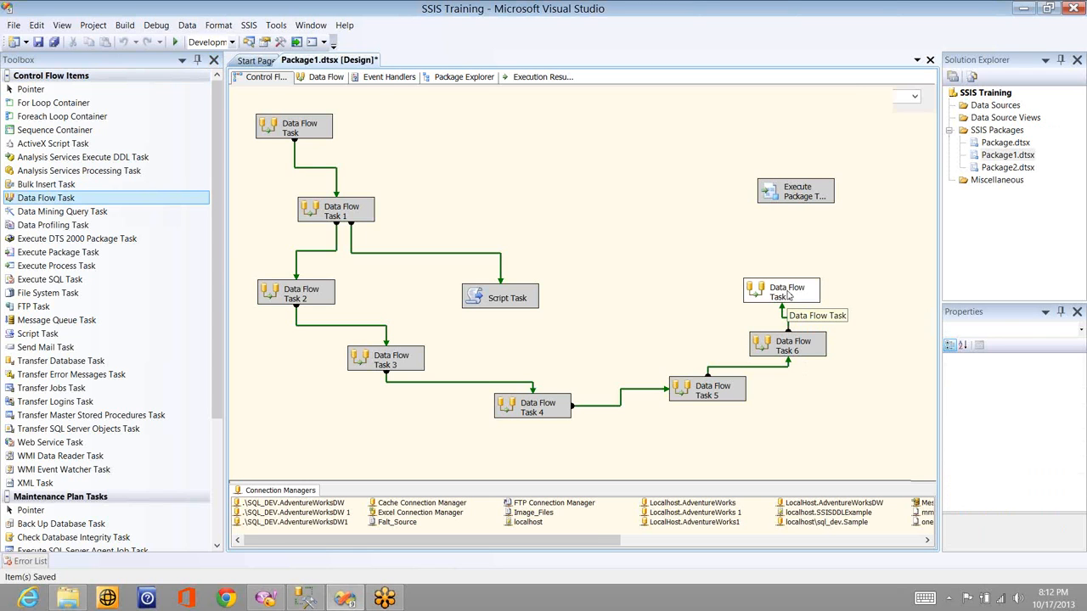
- Open Data Flow Task 7 and add a Lookup transformation to its empty data flow
double_click(788, 295)
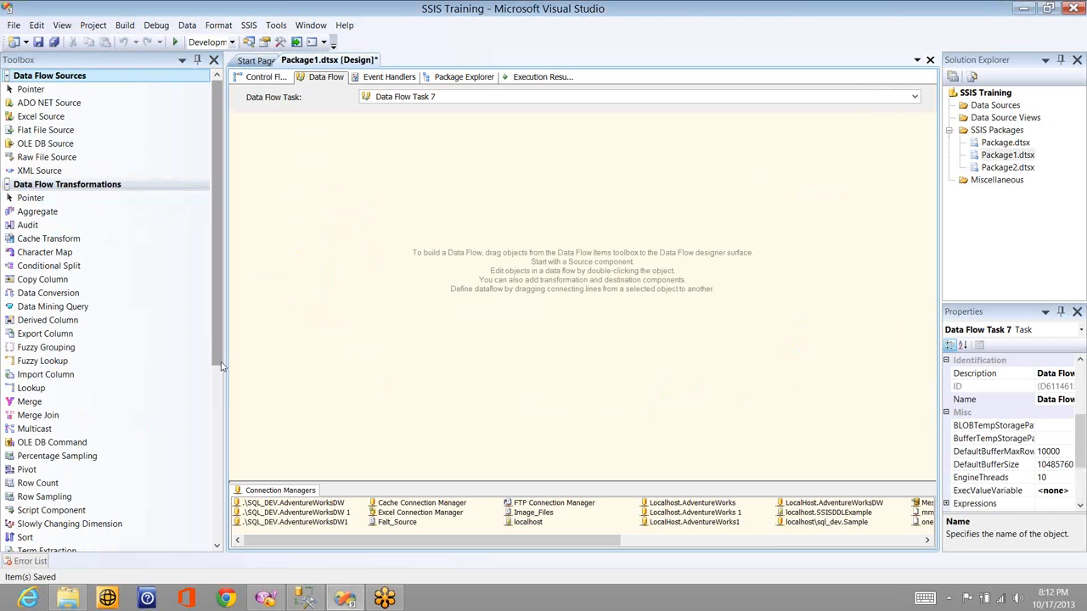
scroll(220, 367, "down", 2)
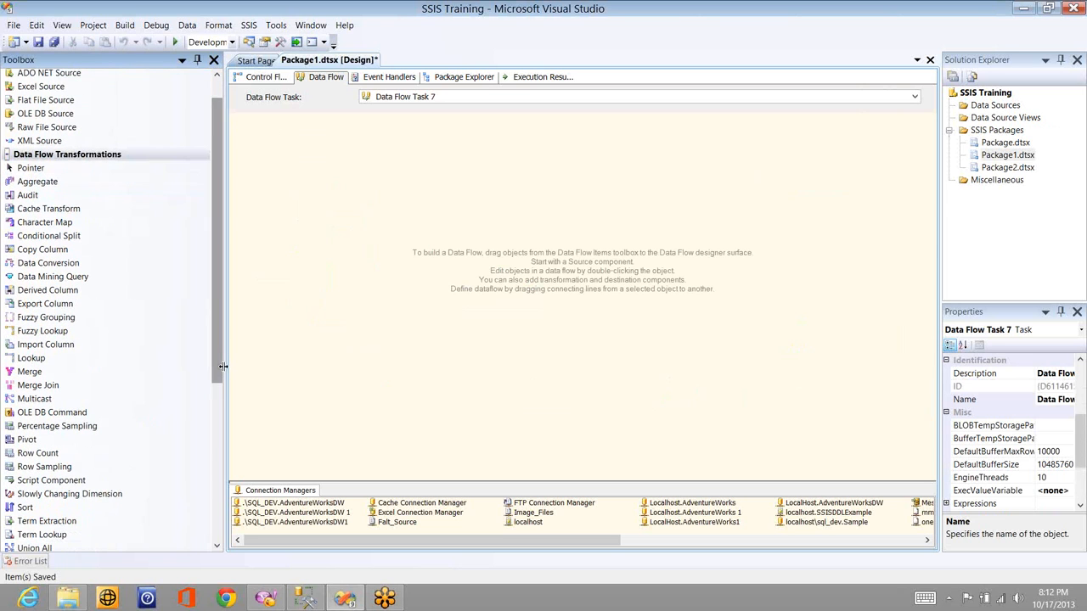
left_click(49, 362)
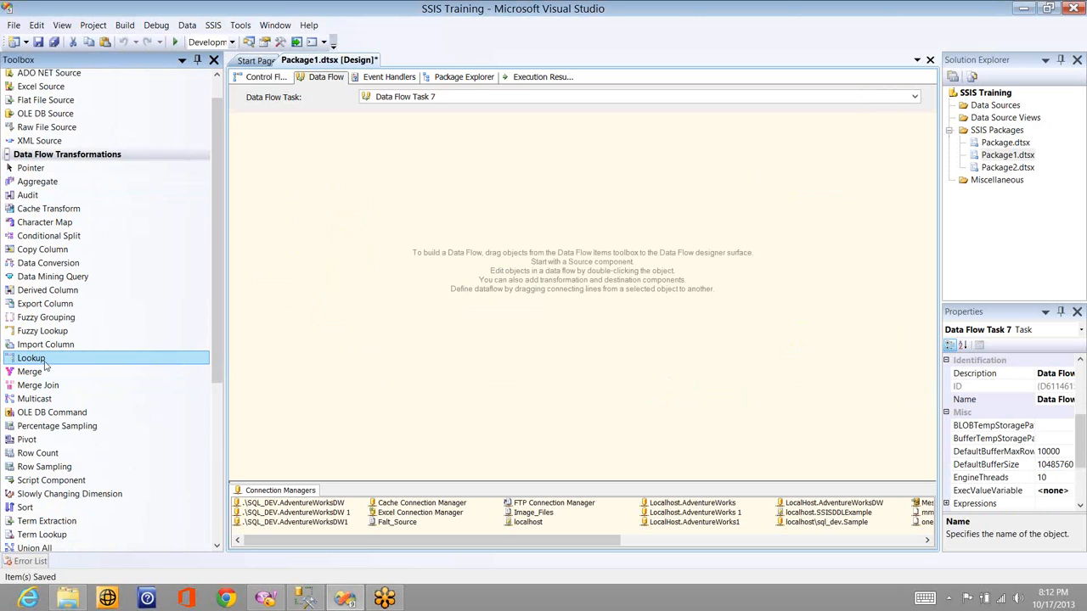
left_click_drag(44, 360, 365, 190)
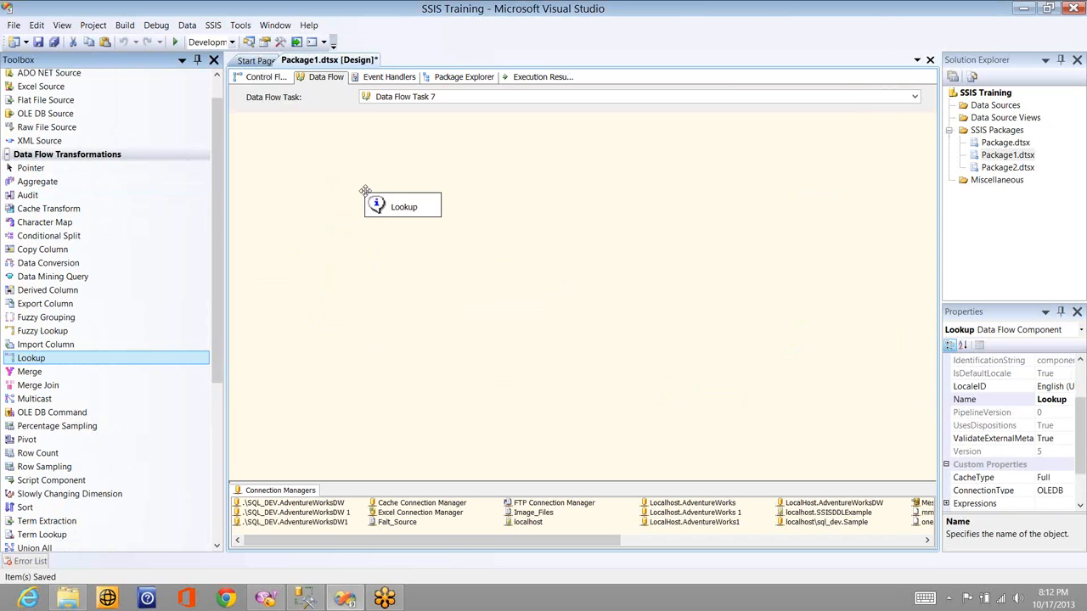
left_click(523, 214)
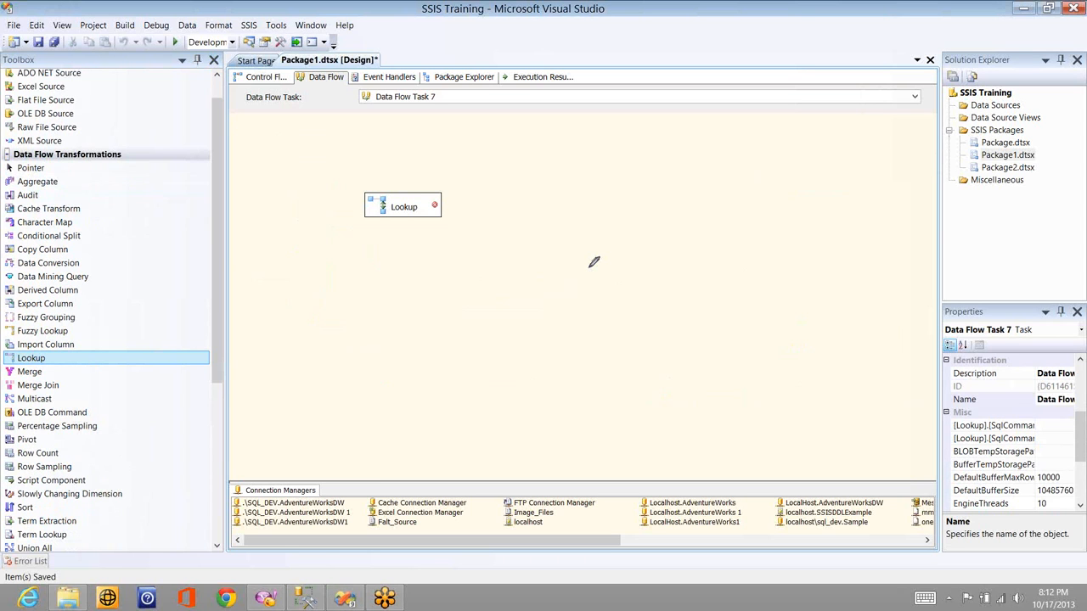
left_click(522, 226)
left_click_drag(522, 227, 522, 273)
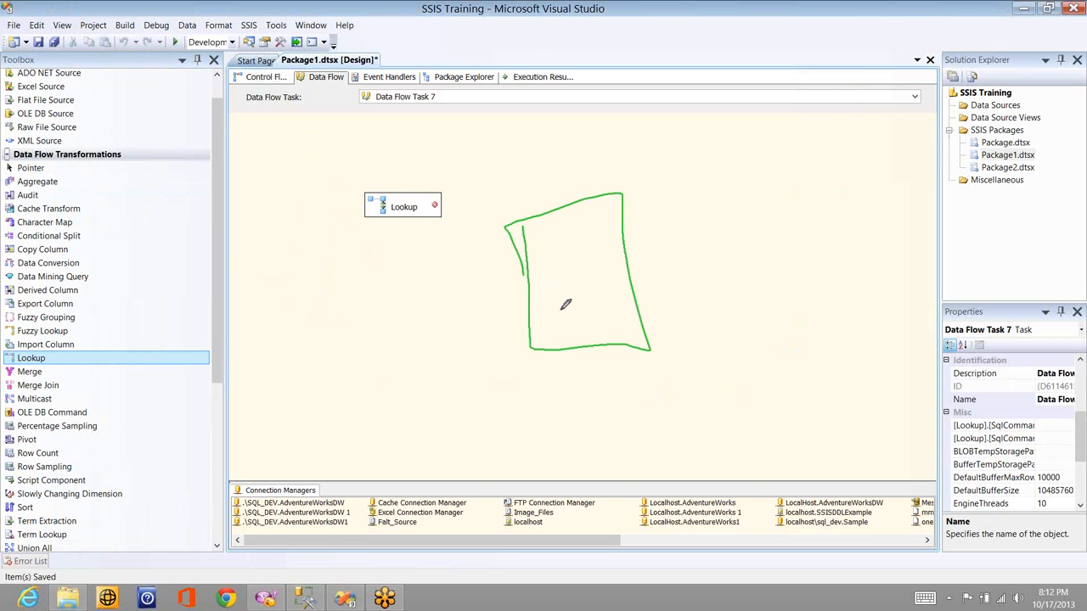
left_click_drag(550, 226, 561, 311)
left_click_drag(679, 216, 693, 260)
left_click_drag(698, 221, 704, 324)
left_click_drag(695, 228, 704, 266)
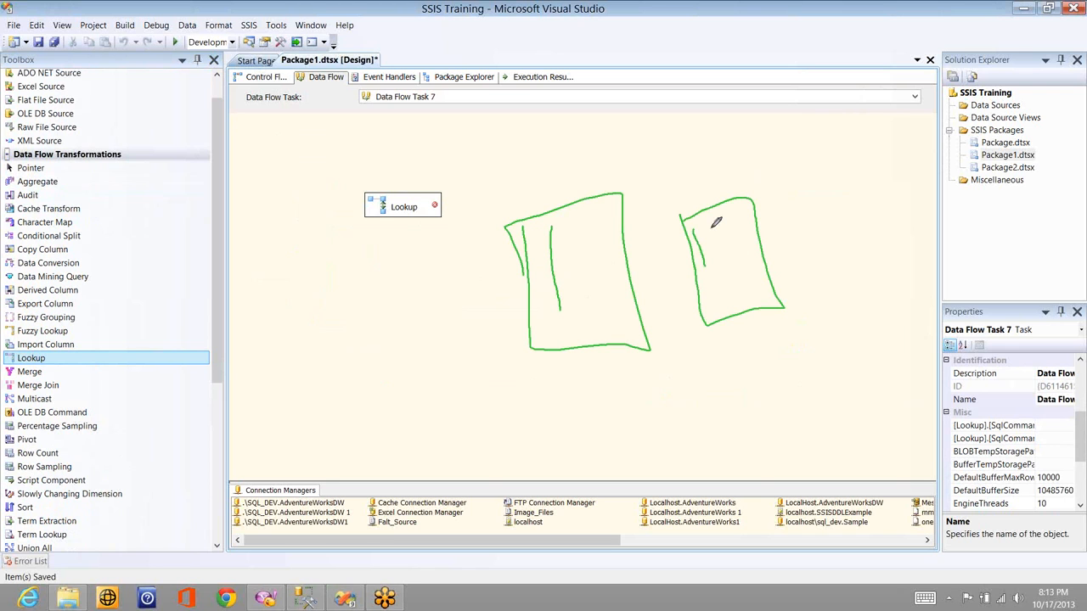
left_click_drag(710, 229, 723, 257)
left_click_drag(713, 293, 561, 316)
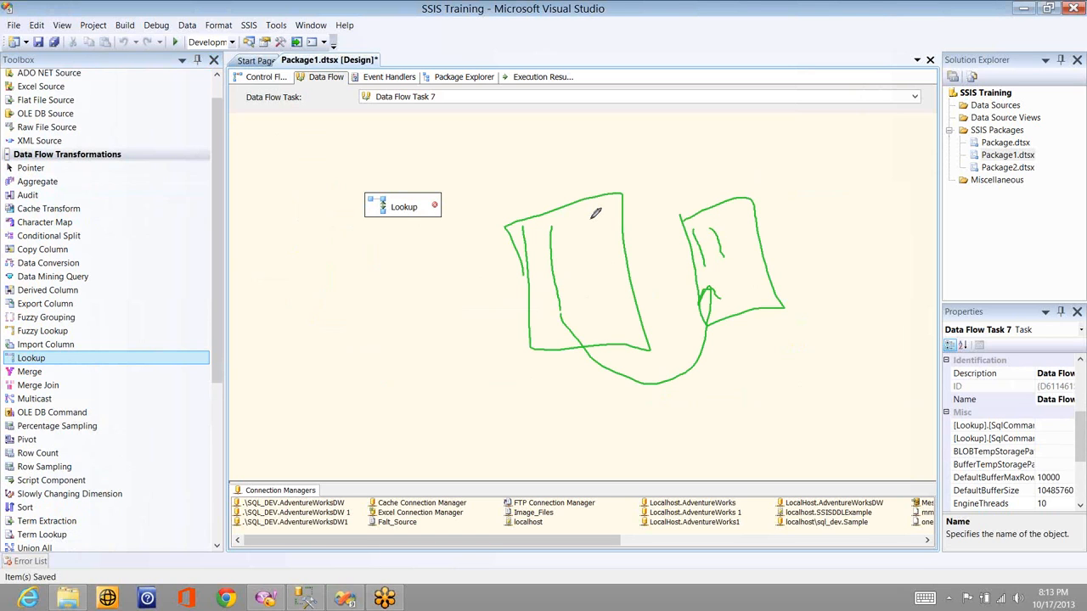
left_click_drag(711, 226, 592, 219)
left_click_drag(581, 211, 607, 194)
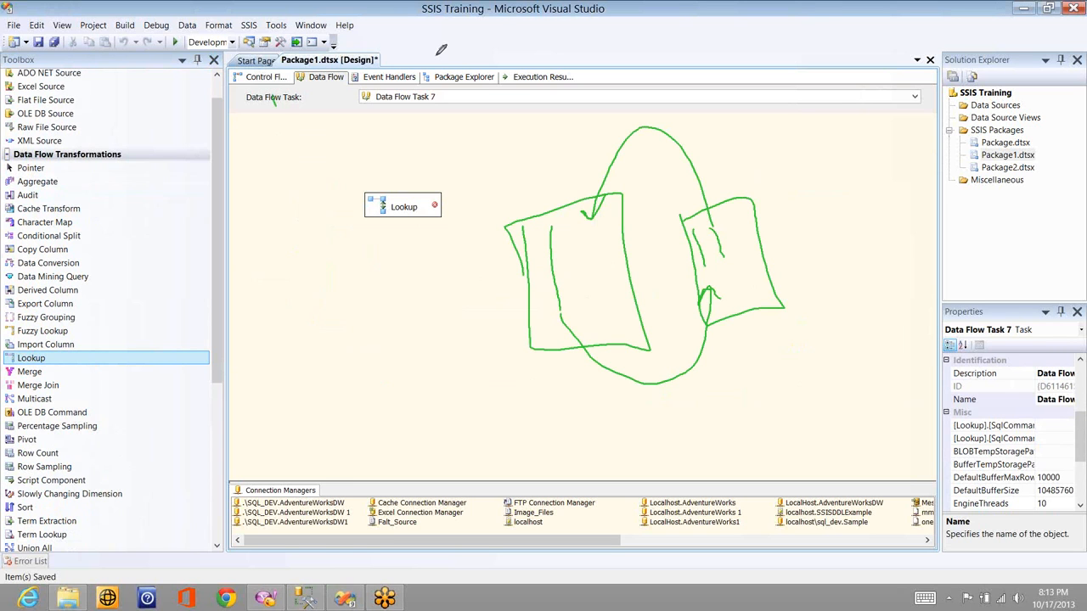
left_click_drag(273, 97, 394, 141)
left_click_drag(499, 19, 500, 29)
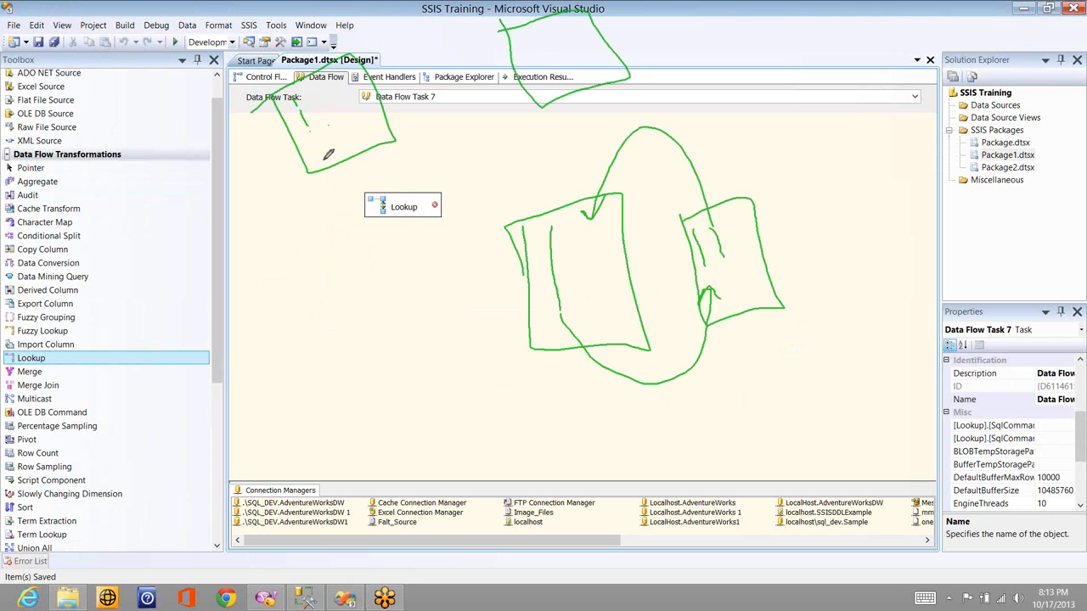
left_click_drag(319, 152, 322, 159)
left_click_drag(326, 164, 599, 97)
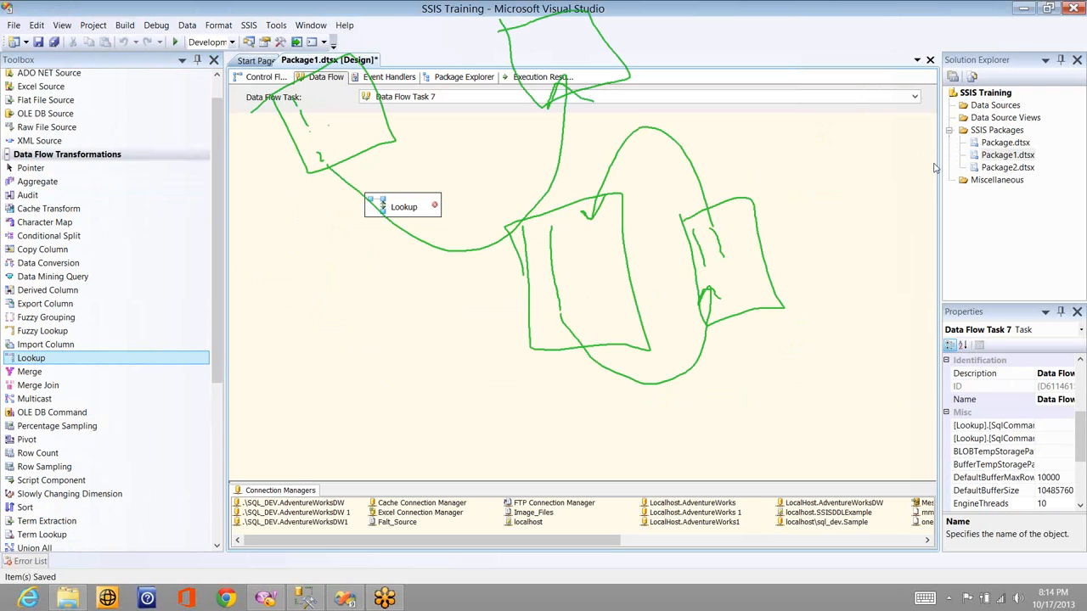
right_click(941, 216)
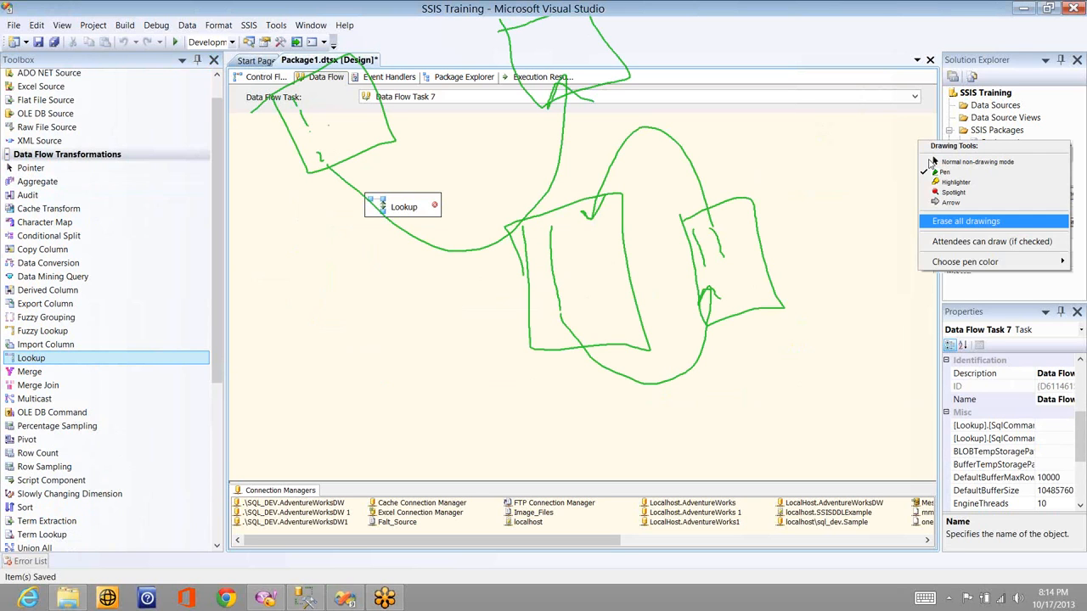
key("Return")
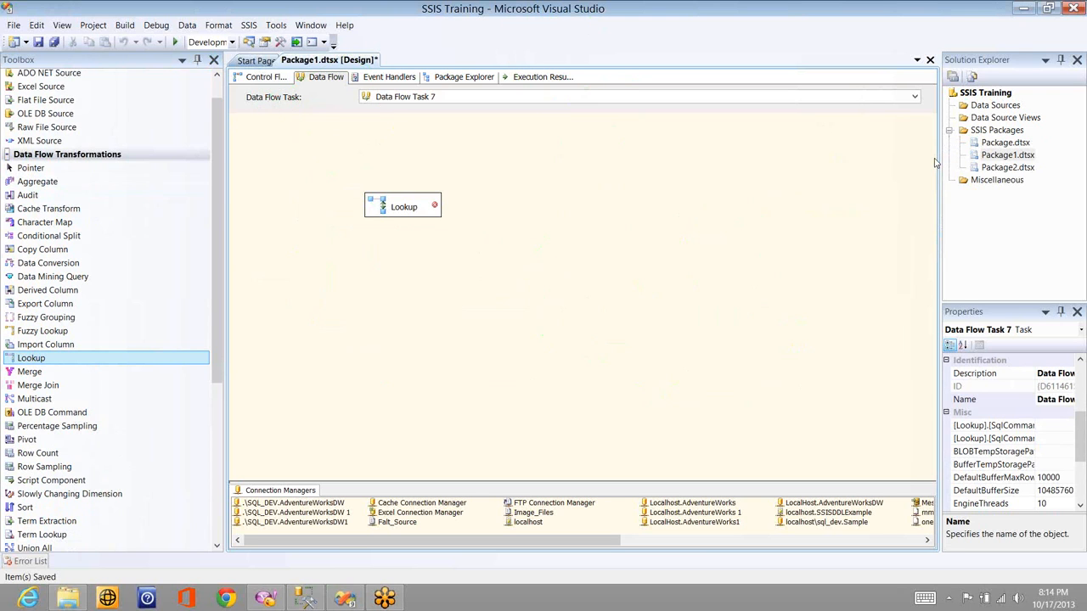
left_click(935, 161)
- Switch to the SQLQuery1.sql script in SQL Server Management Studio and hide the query output
left_click(54, 113)
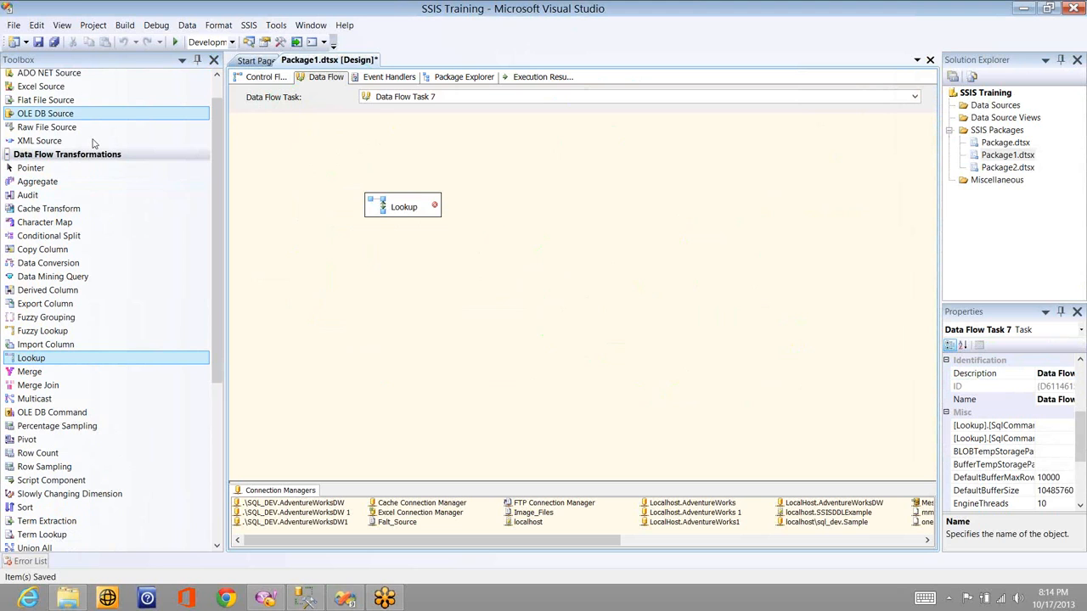
key("alt+Tab")
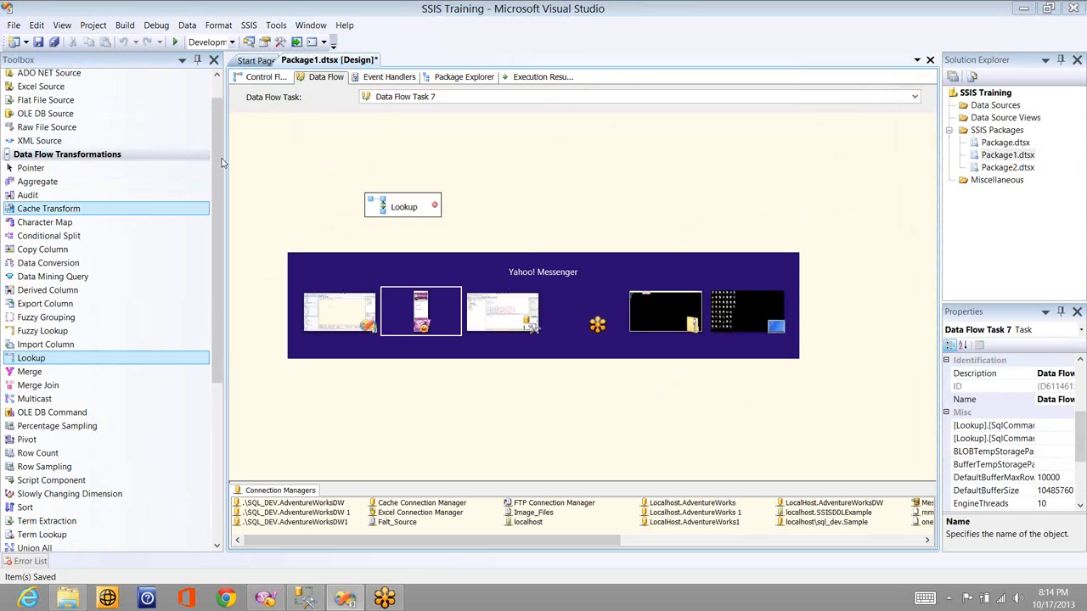
left_click(474, 128)
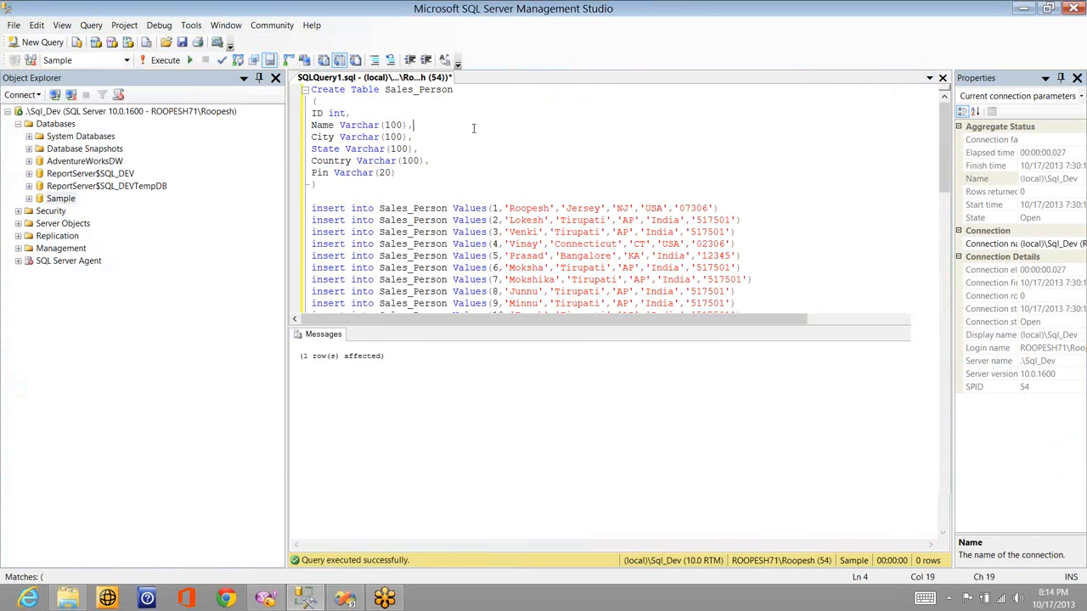
key("ctrl+r")
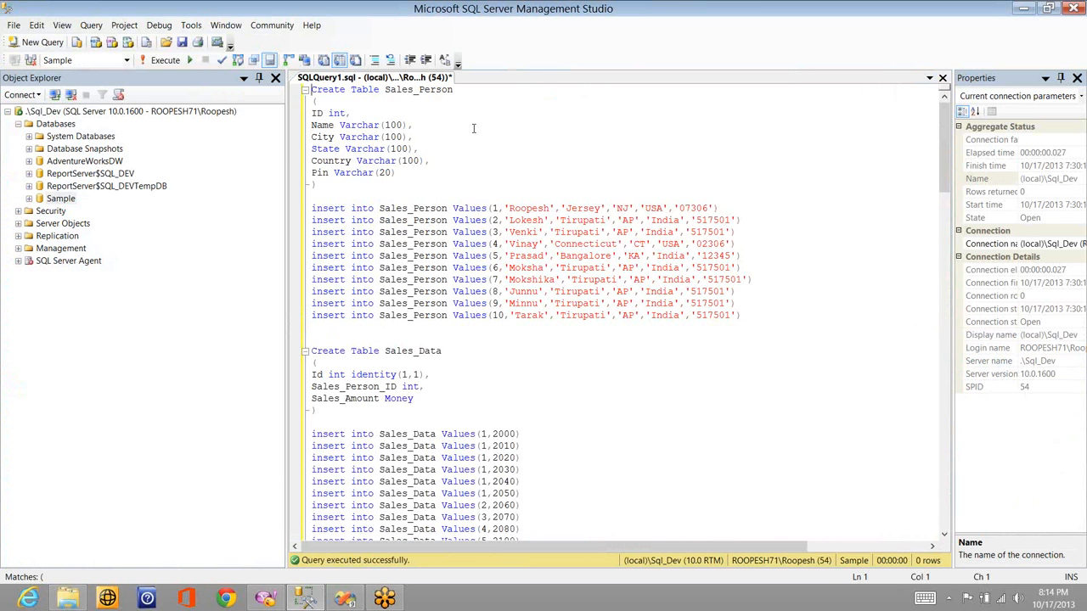
- Examine the script's table definitions and insert statements, from Sales_Person through Sales_Term
key("Down")
key("Down")
key("Down")
key("Down")
key("Down")
key("Down")
key("Down")
key("Down")
key("Down")
key("Down")
key("Down")
key("Down")
key("Down")
key("Down")
key("Down")
key("Down")
key("Down")
key("Down")
key("Down")
key("Down")
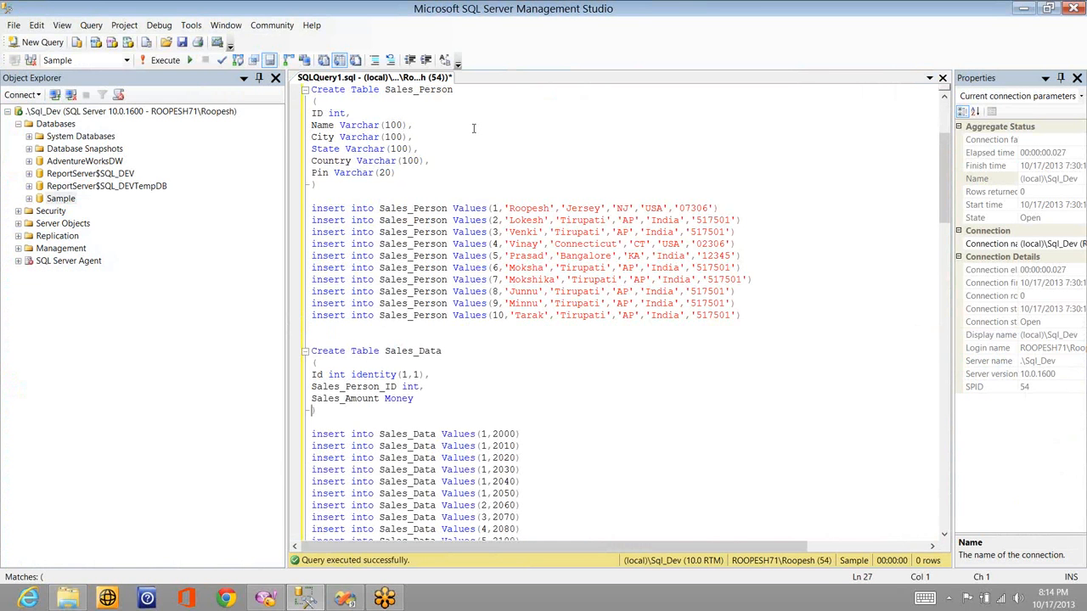
key("Down")
key("Down")
key("Down")
key("Down")
key("Down")
key("Down")
key("Down")
key("Down")
key("Down")
key("Down")
key("Down")
key("Down")
key("Down")
key("Down")
key("Down")
key("Down")
key("Down")
key("Down")
key("Down")
key("Down")
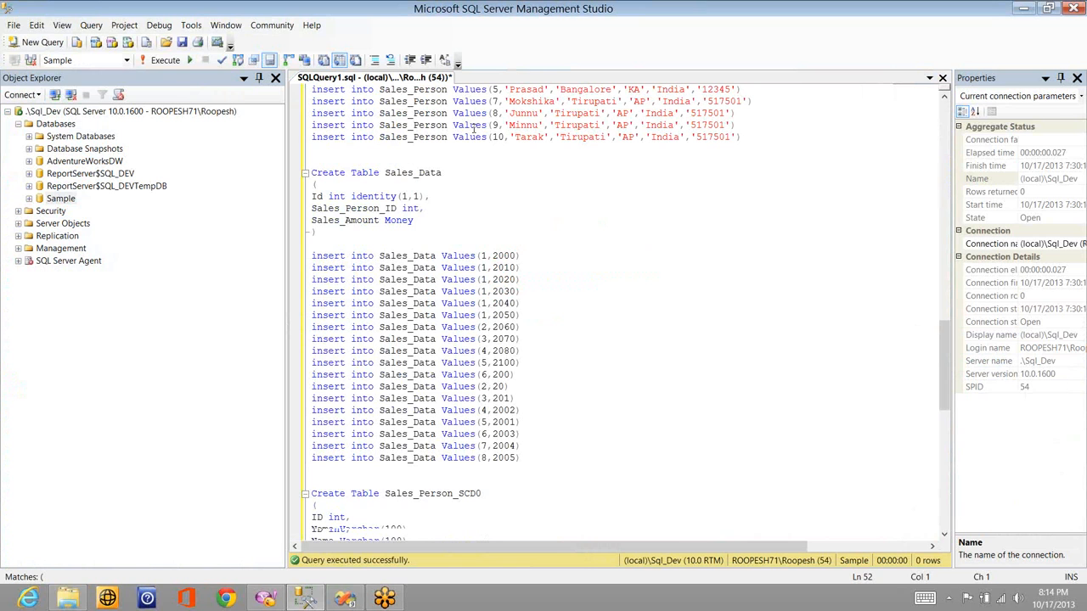
key("ctrl+End")
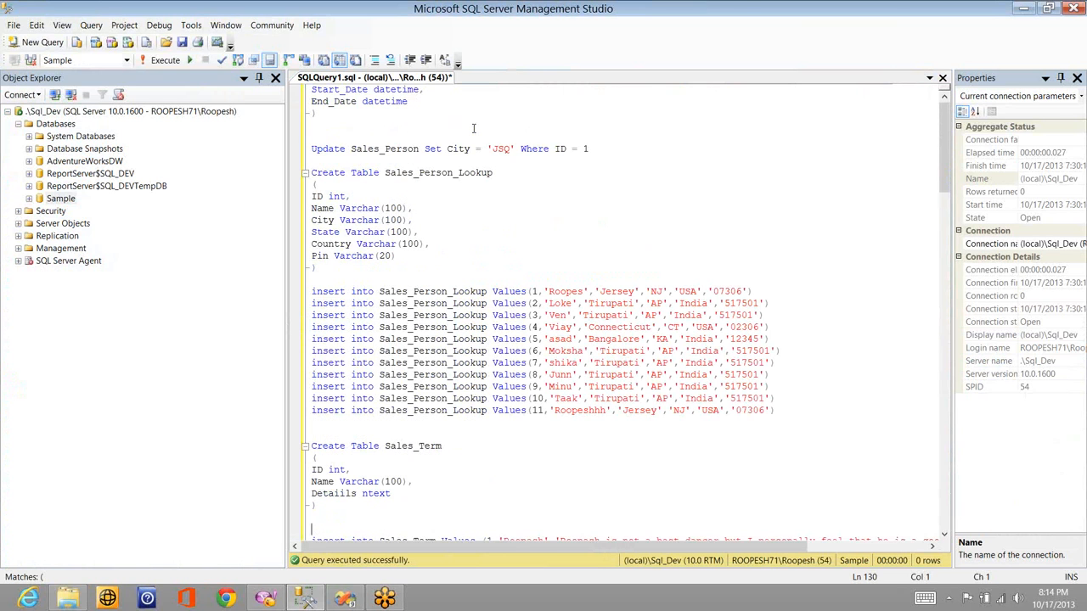
key("ctrl+Home")
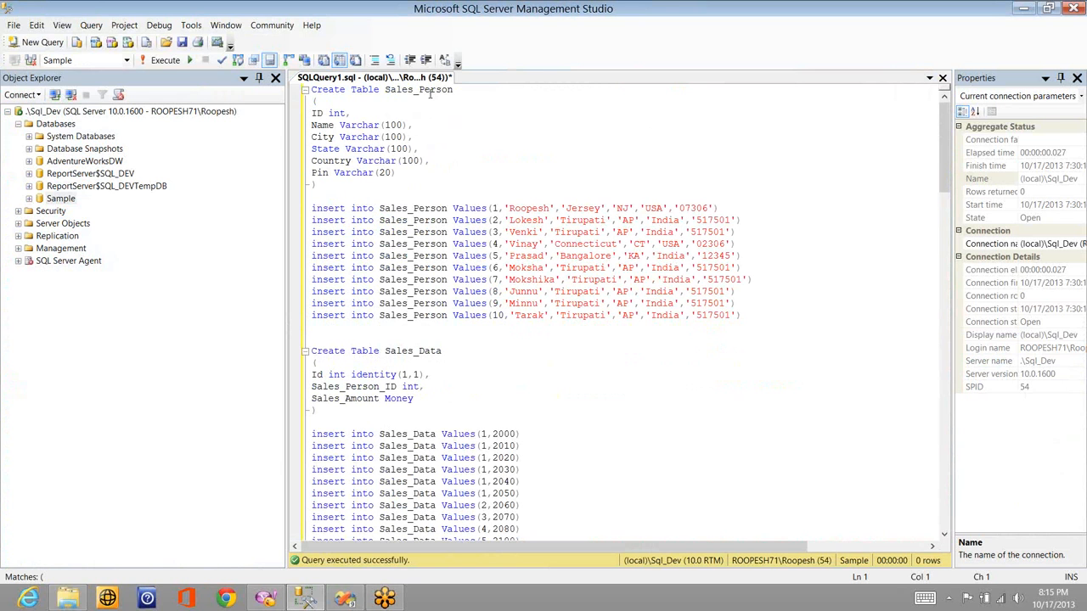
- Add the query select * from Sales_Person below the Sales_Person insert statements and execute only that query
double_click(429, 90)
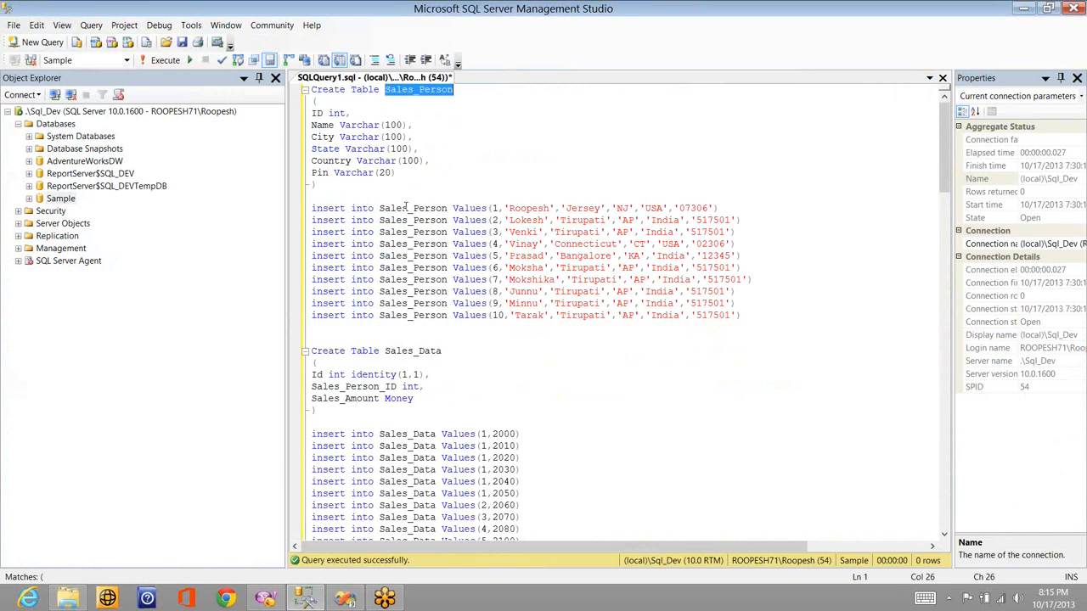
left_click(374, 331)
key("Return")
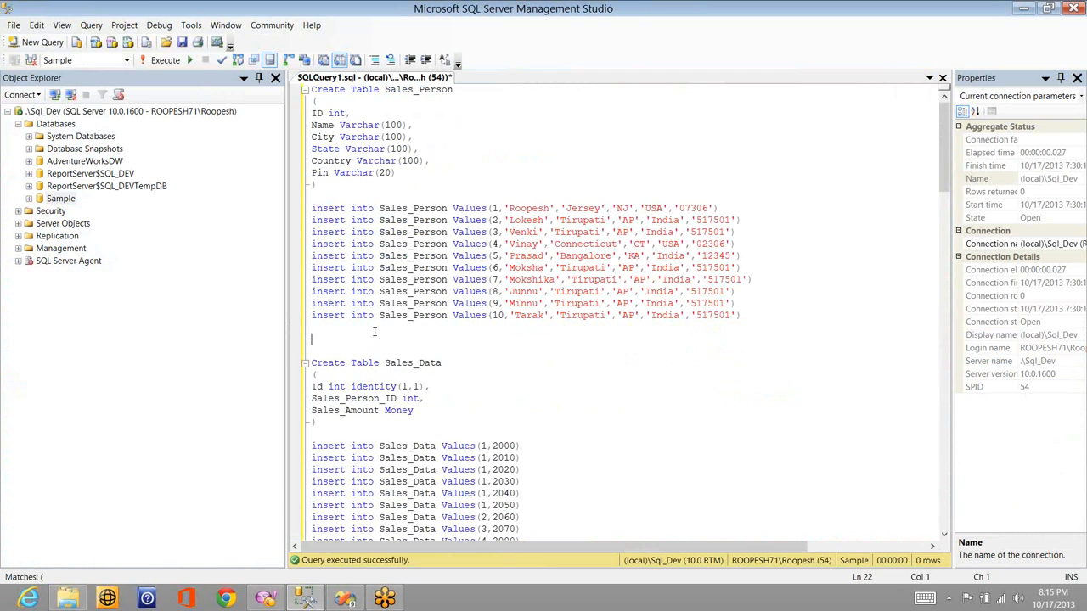
type("select * from Sales_Person")
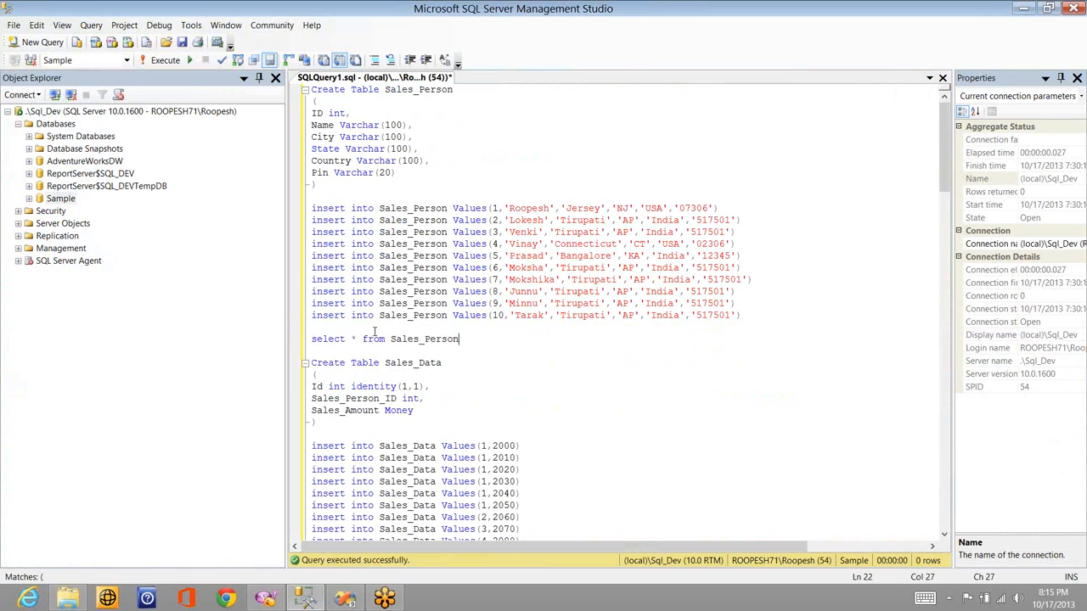
key("shift+Home")
key("F5")
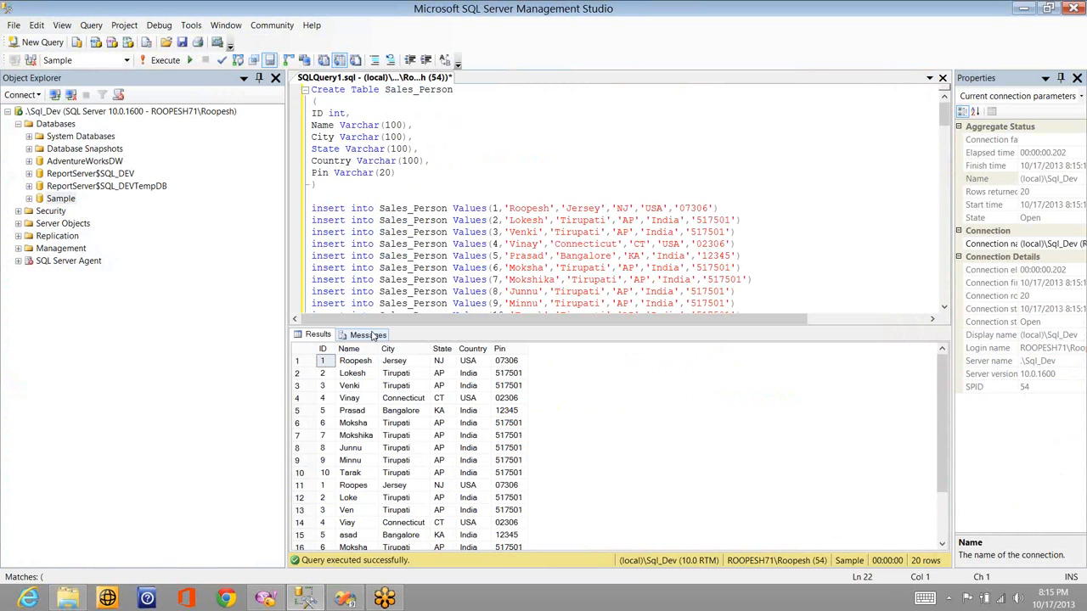
- Examine the Create Table definition of Sales_Data and its first insert statements
left_click(509, 267)
key("Down")
key("Down")
key("Down")
key("Down")
key("Down")
key("Down")
key("Down")
key("Down")
key("Down")
key("Down")
key("Down")
key("Down")
key("Down")
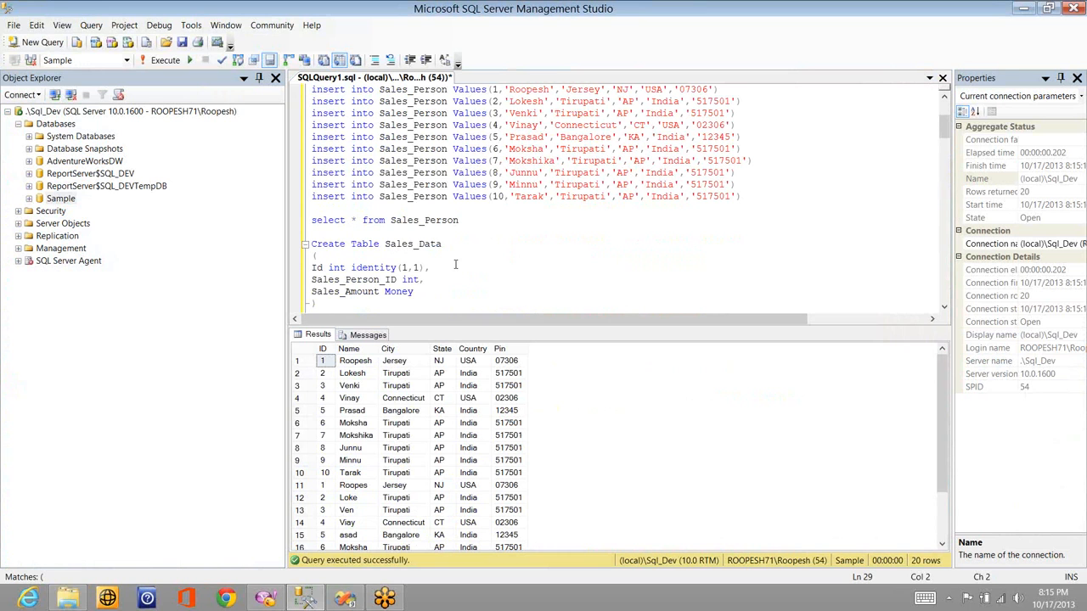
scroll(455, 264, "down", 1)
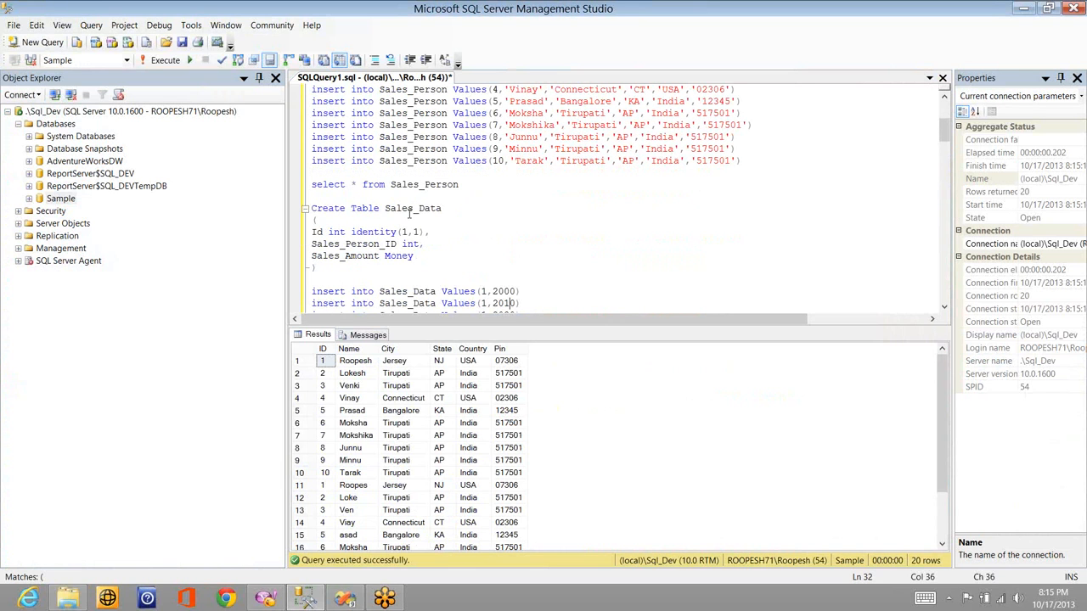
double_click(412, 211)
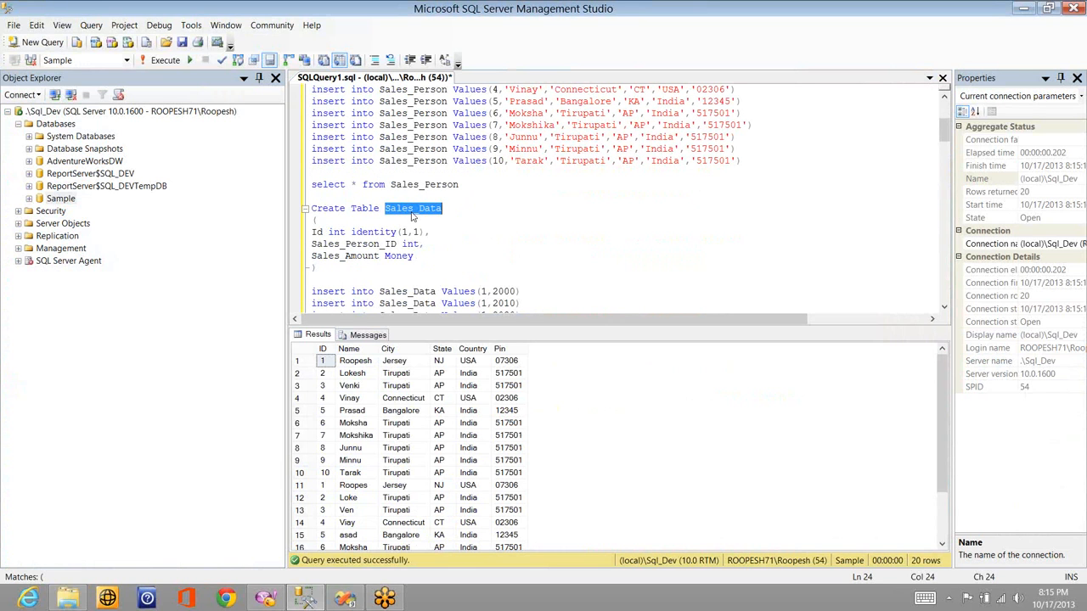
left_click(391, 280)
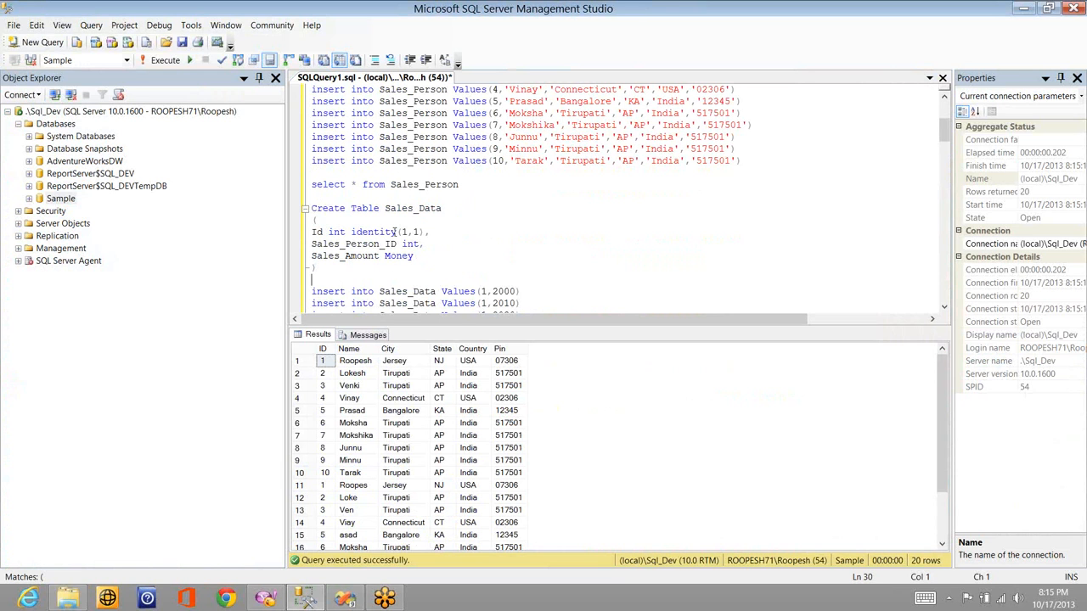
- Copy the select * from Sales_Person query to the blank area below the last Sales_Data insert statement
left_click(482, 183)
key("shift+Home")
key("Down")
key("Down")
scroll(481, 184, "down", 1)
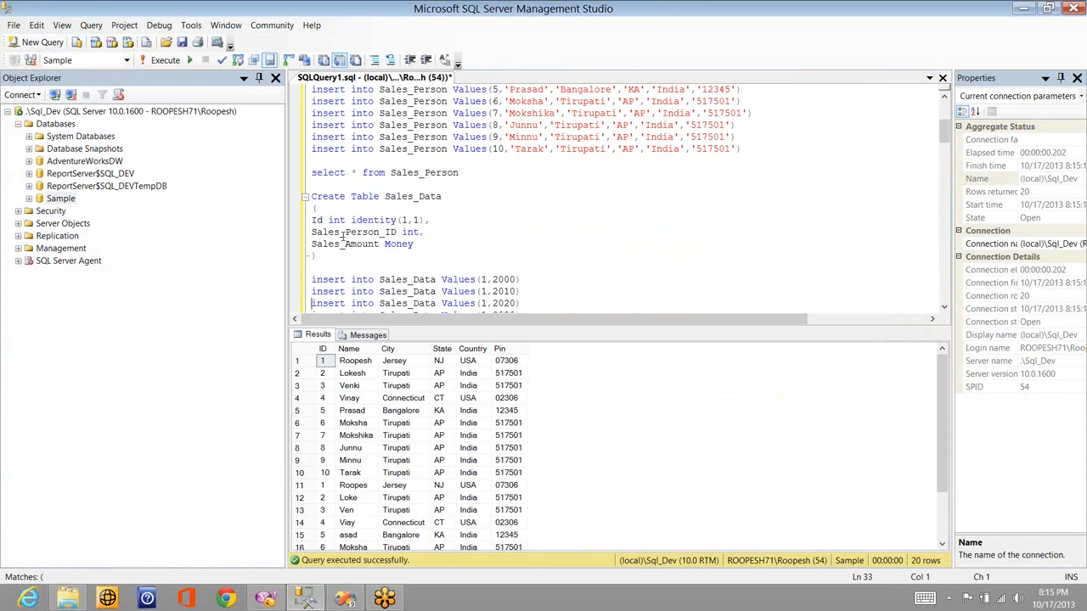
double_click(348, 232)
key("Down")
key("Down")
key("Down")
key("Down")
key("Down")
key("Down")
key("Down")
key("Down")
key("Down")
key("Down")
key("Down")
key("Down")
key("Down")
key("Down")
key("Down")
key("Down")
key("Down")
key("Down")
key("Down")
key("Down")
key("Down")
key("Down")
key("Down")
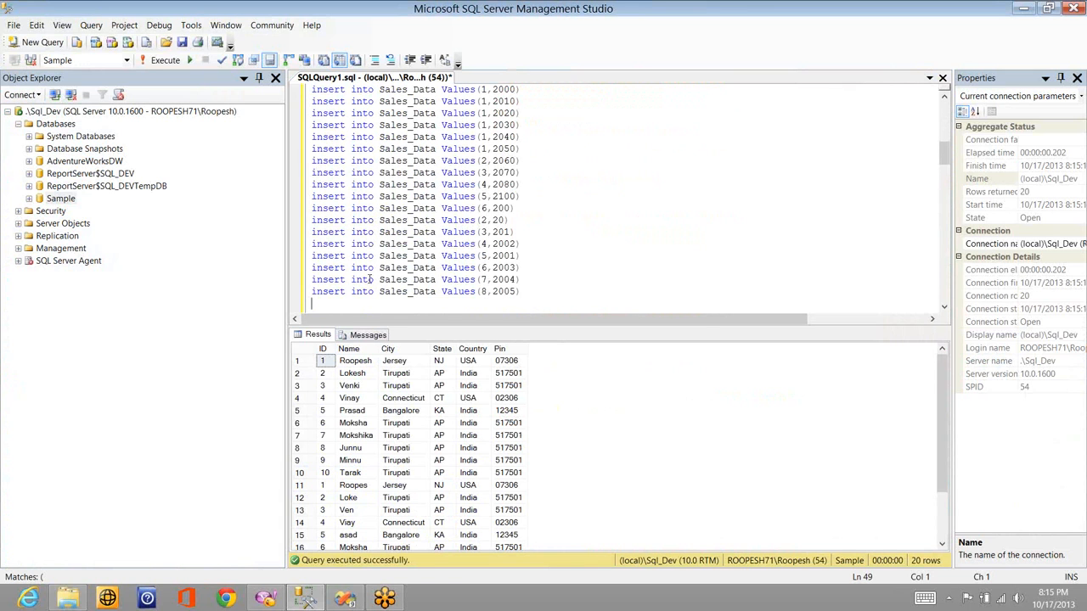
type("select * from Sales_Person")
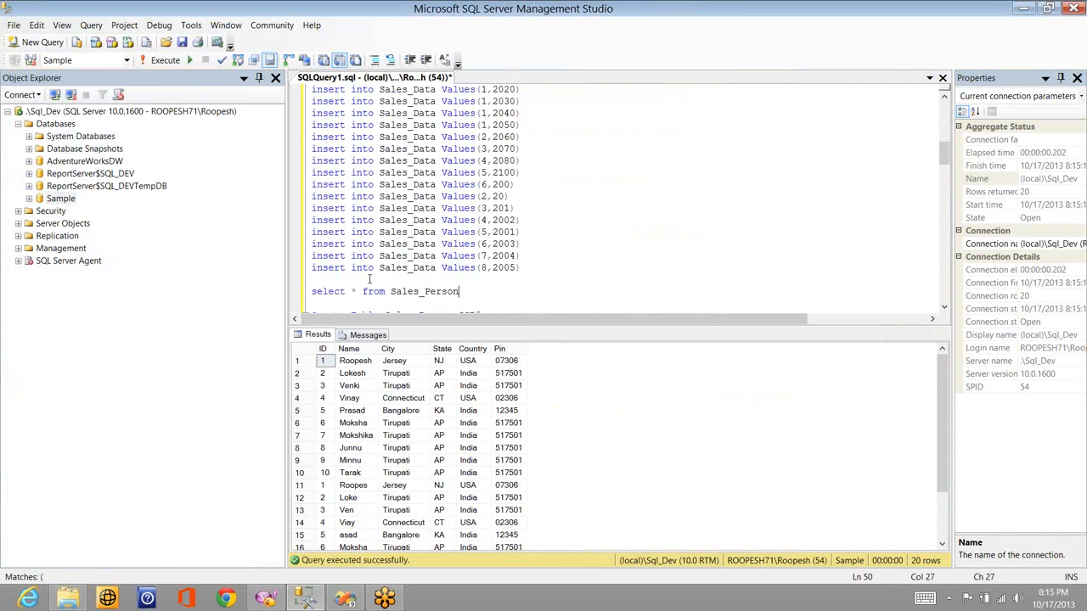
- Change the copied query below the Sales_Data inserts to select * from Sales_Data and execute only that query
key("ctrl+shift+Left")
type("S")
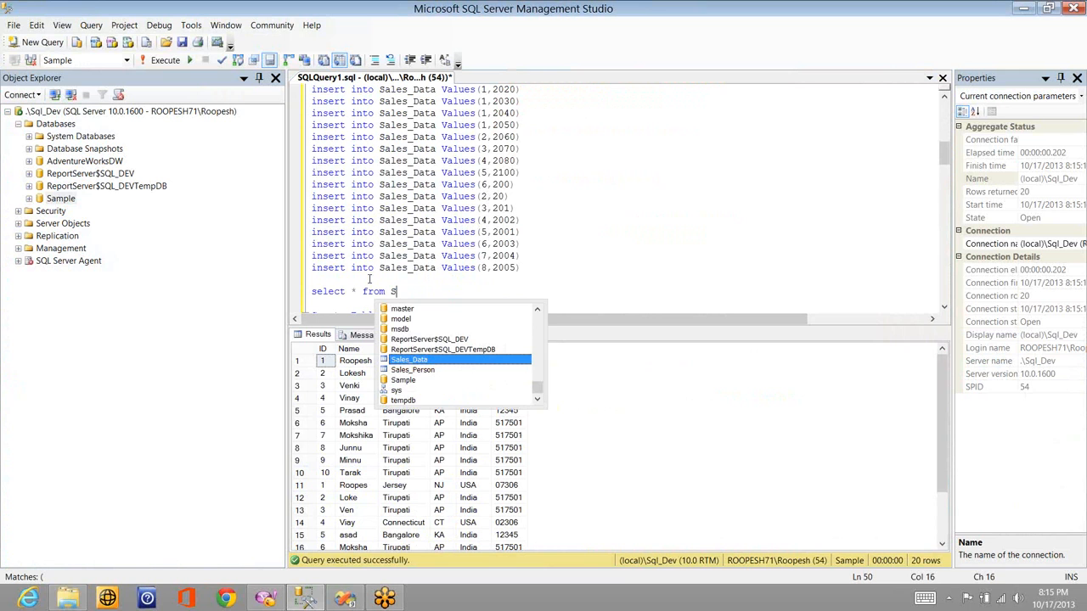
type("ale")
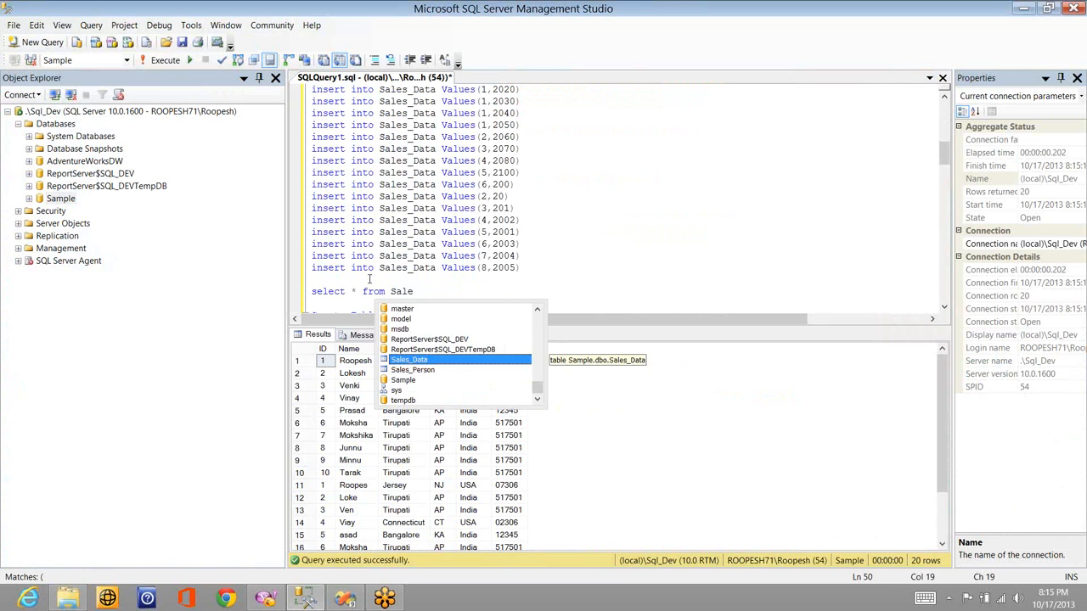
key("Tab")
key("shift+Home")
key("F5")
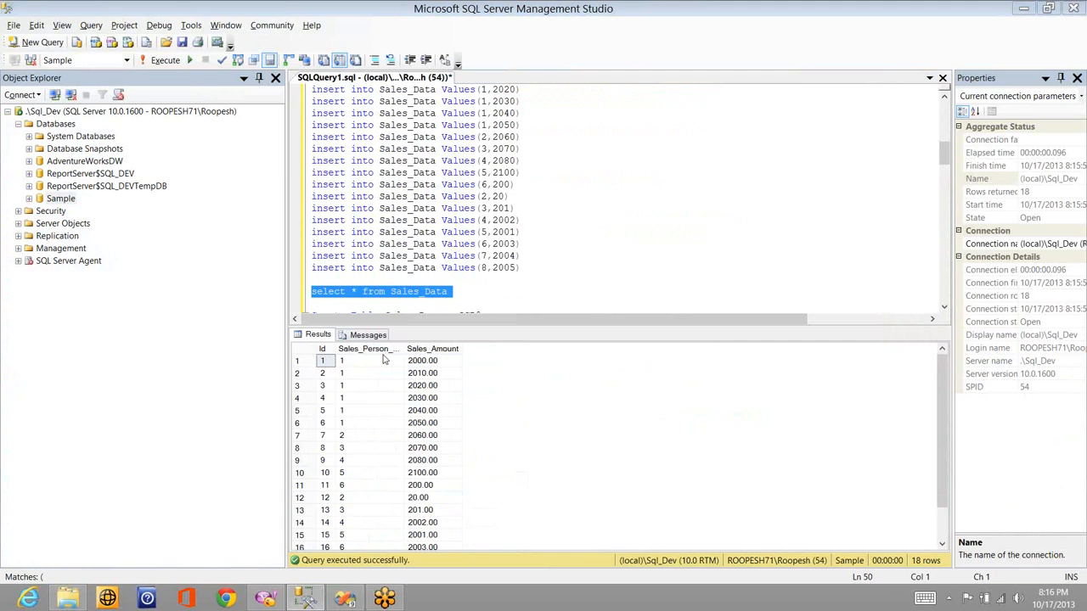
- Switch to Visual Studio and add an OLE DB Source to the data flow, reading table [dbo].[Sales_Data] through the localhost\sql_dev.Sample connection
key("alt+Tab")
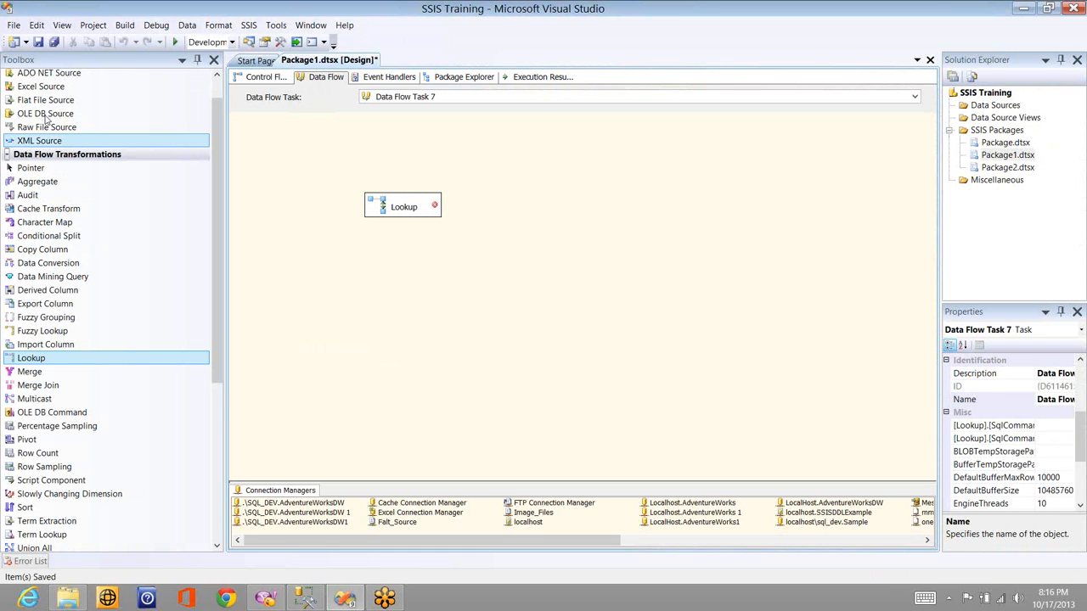
left_click_drag(47, 114, 300, 183)
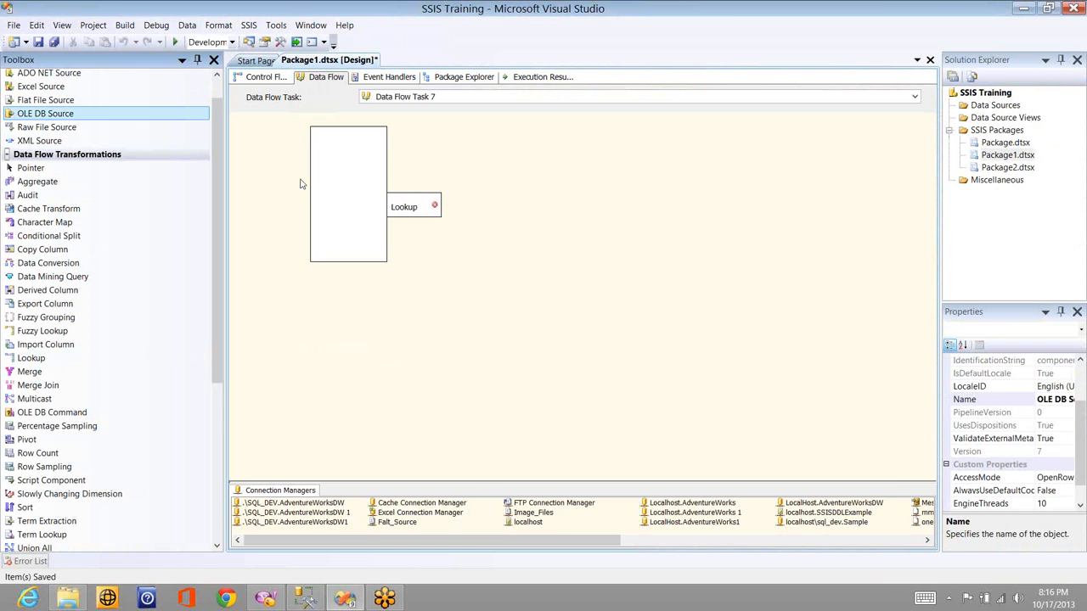
left_click(348, 139)
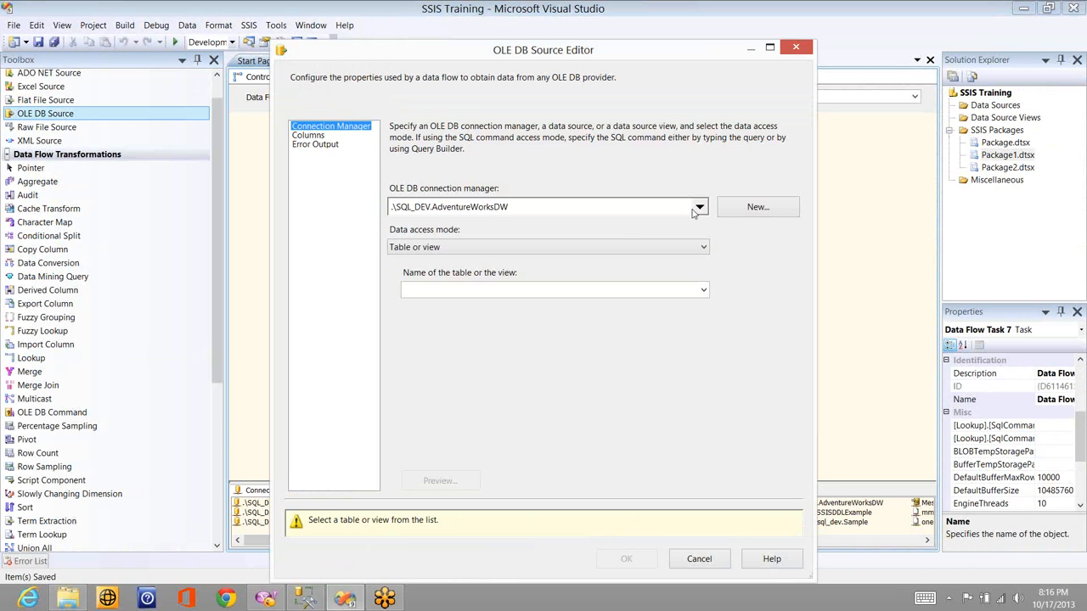
left_click(692, 209)
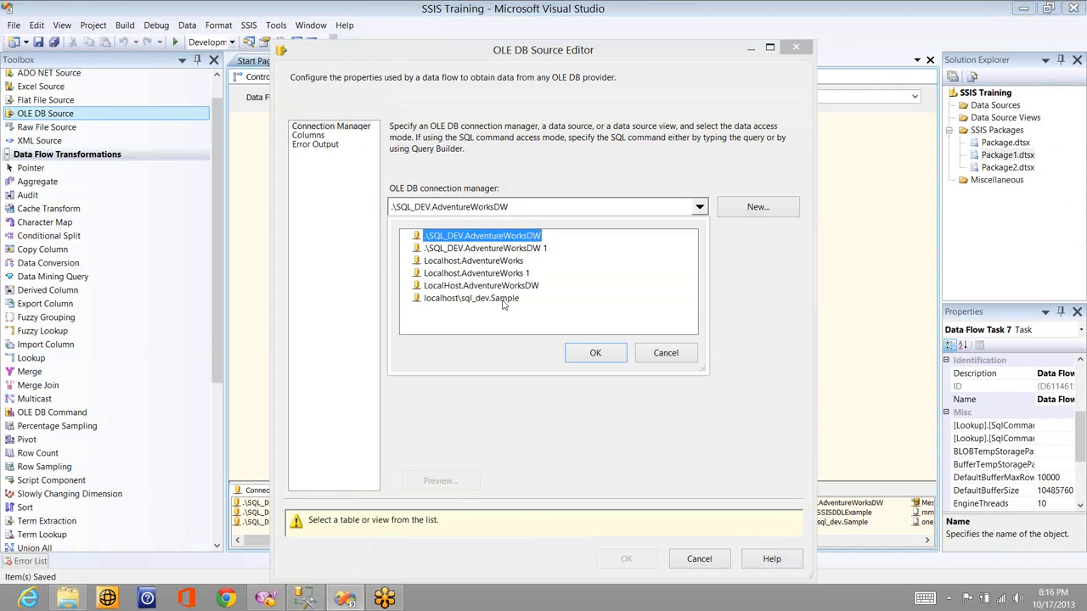
left_click(476, 298)
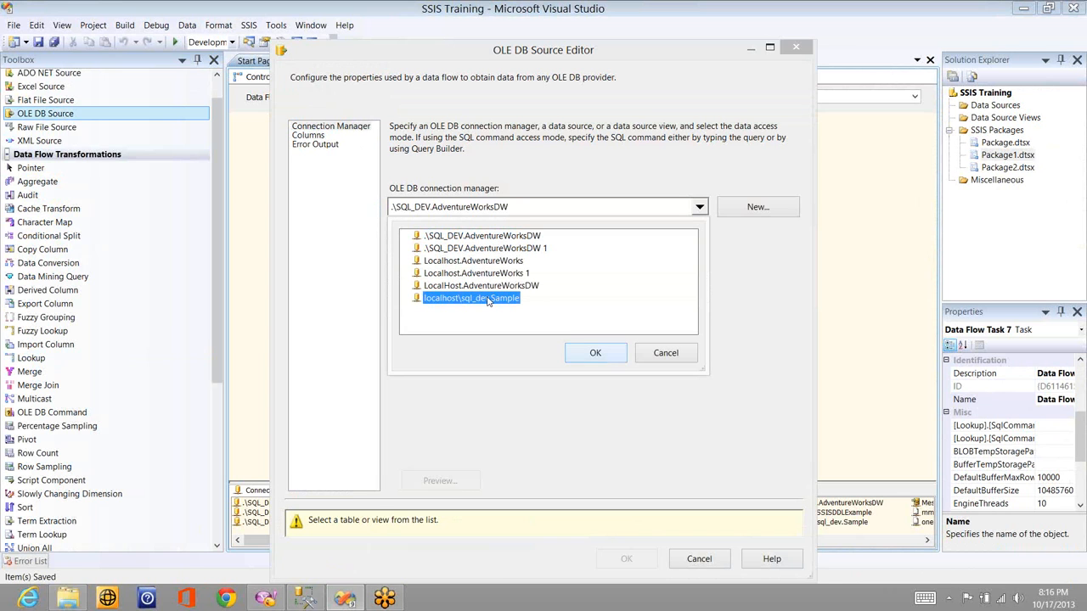
left_click(592, 355)
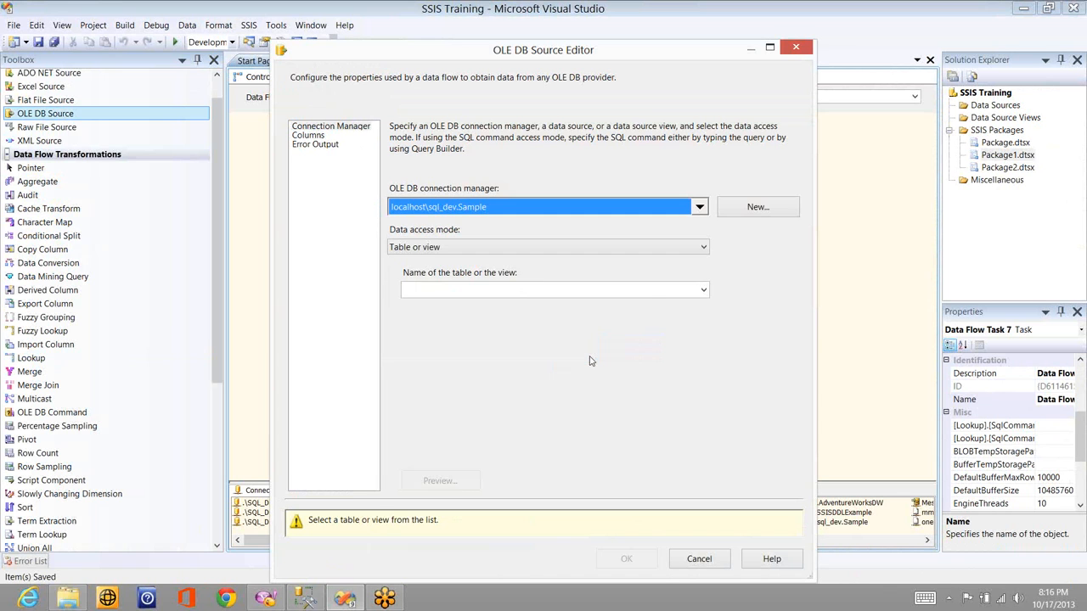
left_click(616, 306)
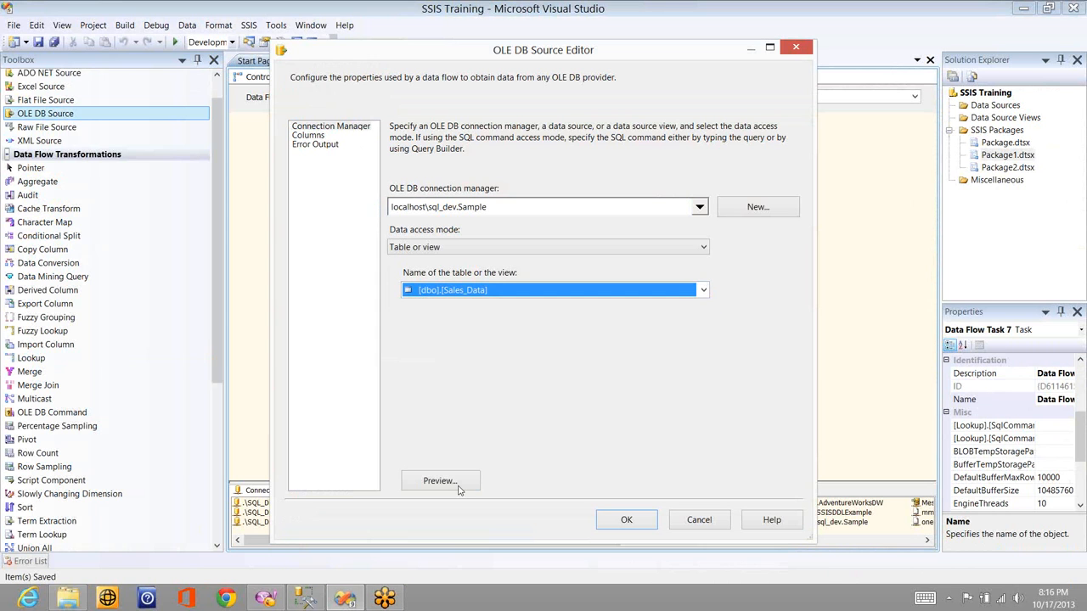
- Preview the source's rows with wider columns to read the headers, and confirm the OLE DB Source settings
left_click(457, 486)
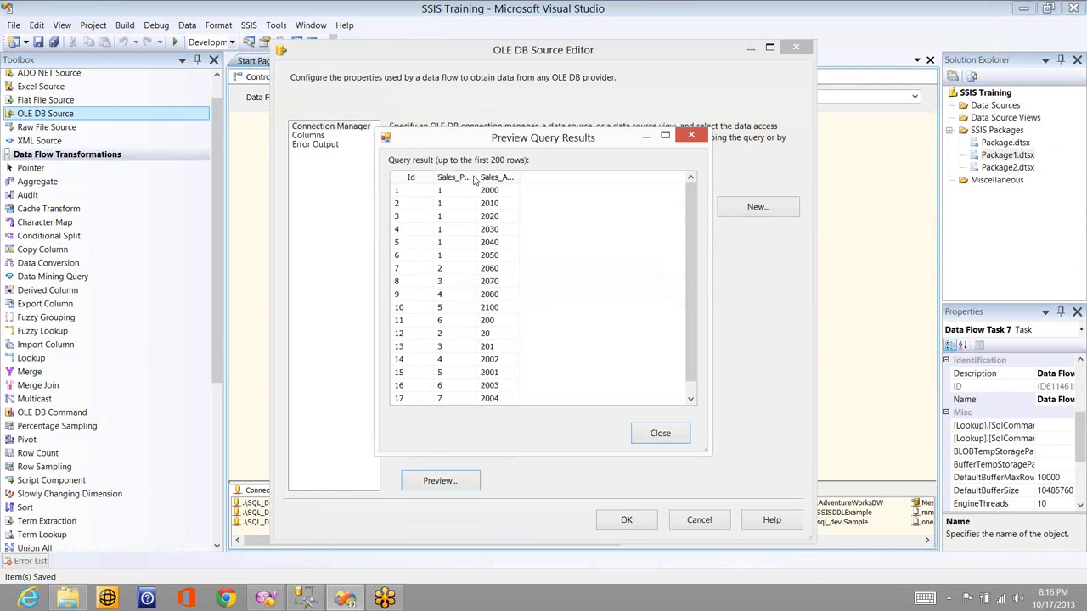
left_click_drag(475, 176, 557, 177)
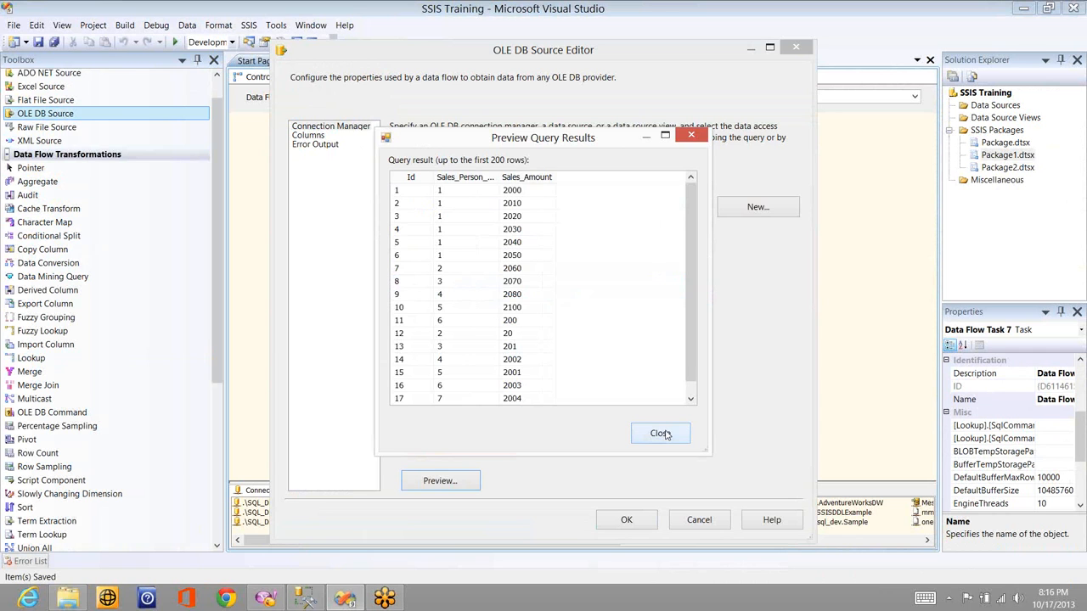
left_click(667, 433)
left_click(627, 520)
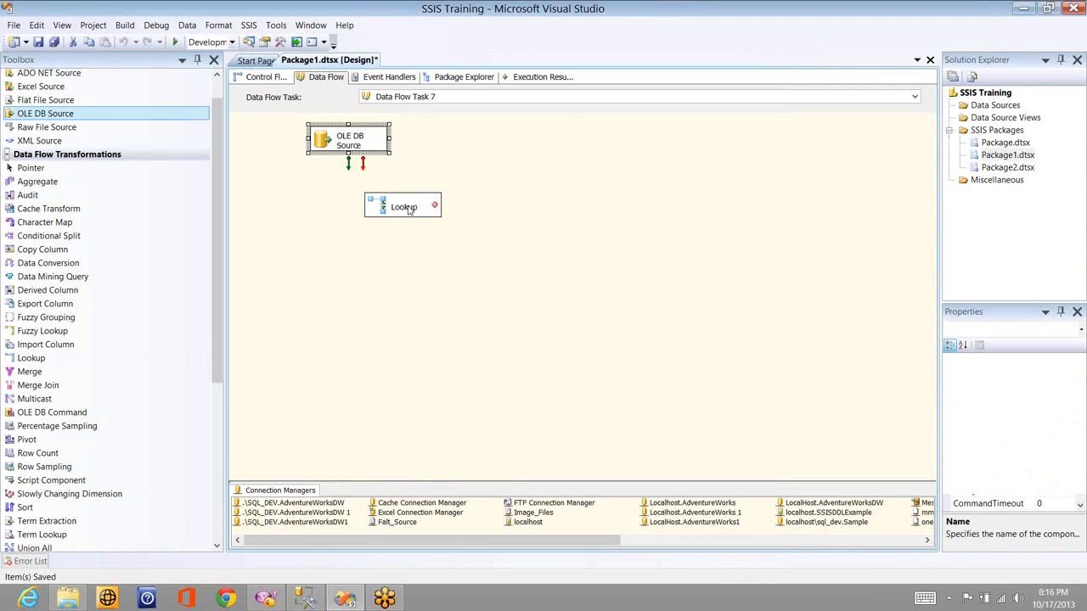
- Connect the OLE DB Source output to the Lookup and use the OLE DB connection manager as the Lookup's connection type
left_click(408, 209)
mouse_move(408, 209)
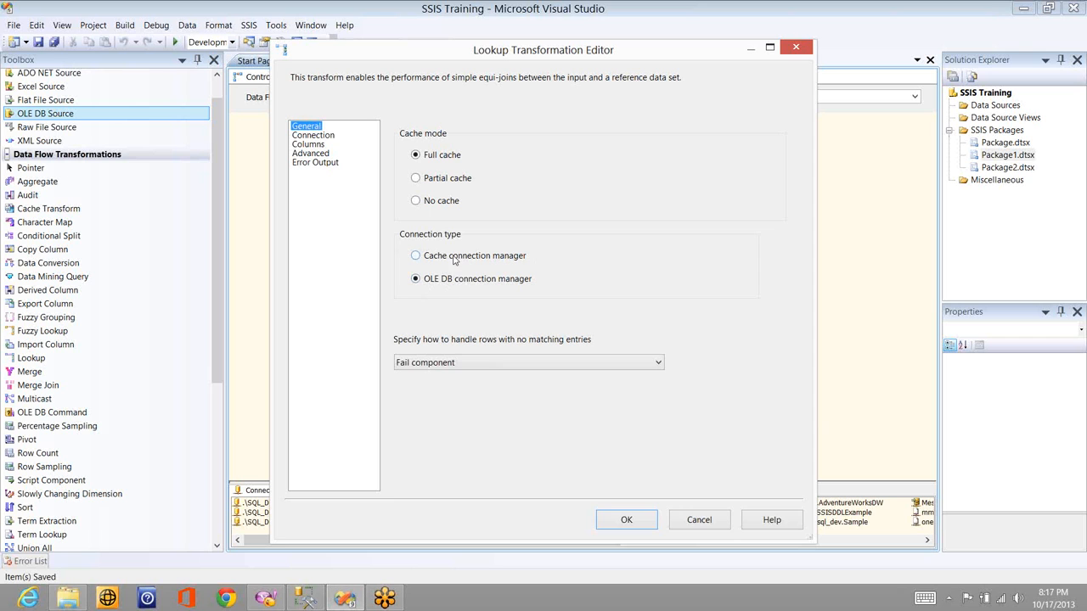
left_click(462, 256)
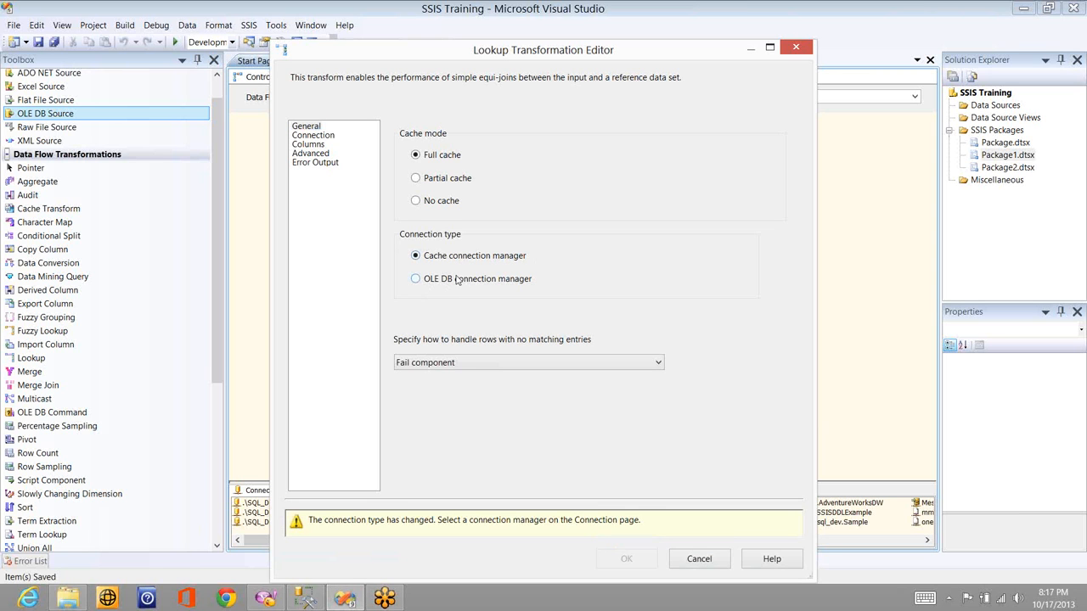
left_click(458, 280)
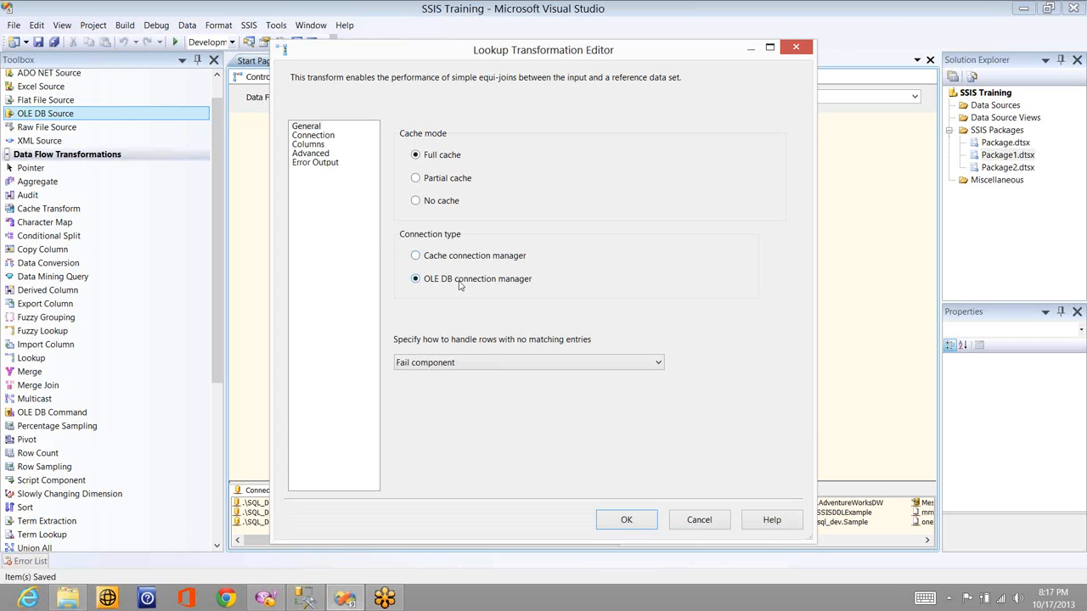
- Set the Lookup's reference data to the table [dbo].[Sales_Person] through the localhost\sql_dev.Sample connection
left_click(316, 136)
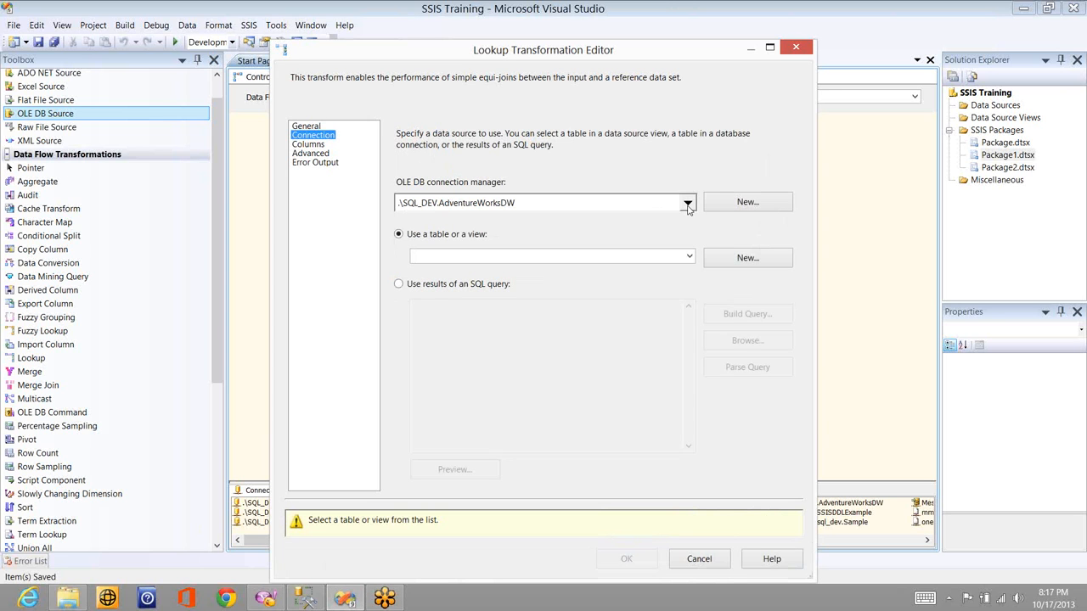
left_click(687, 204)
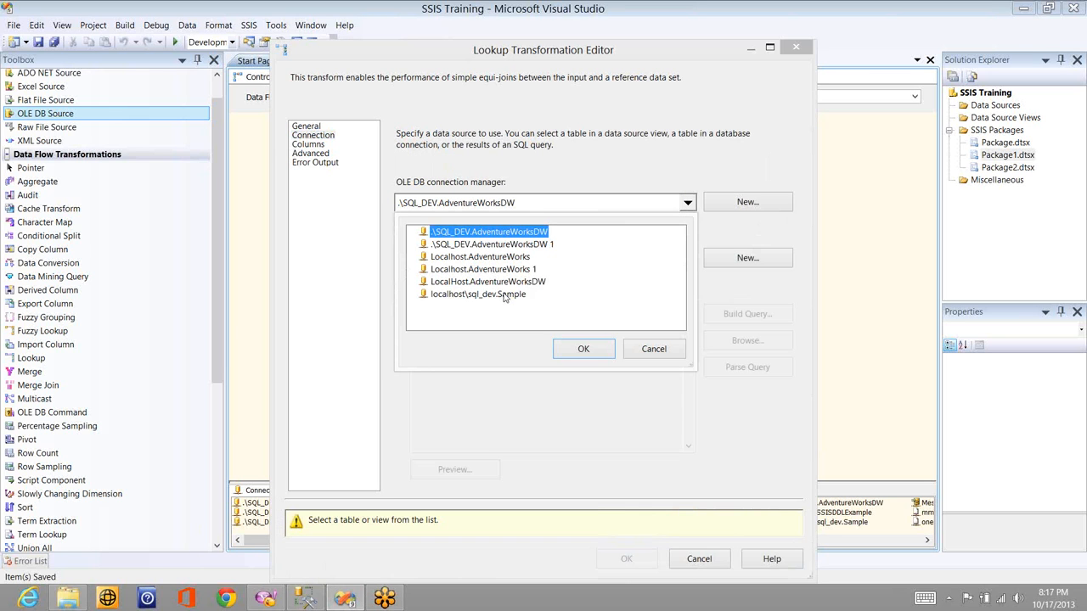
left_click(478, 294)
left_click(584, 350)
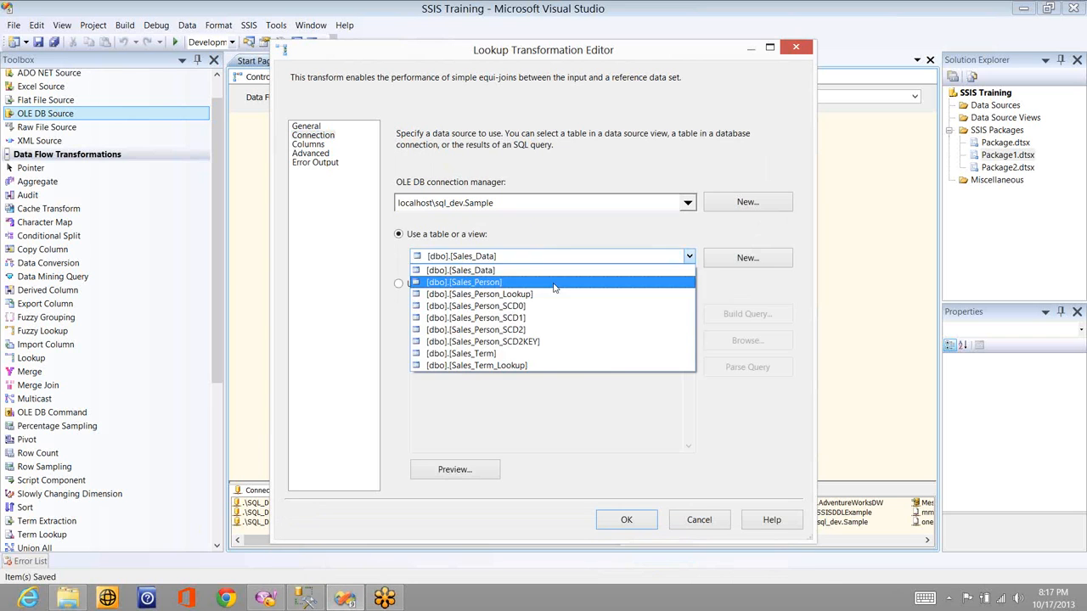
left_click(554, 286)
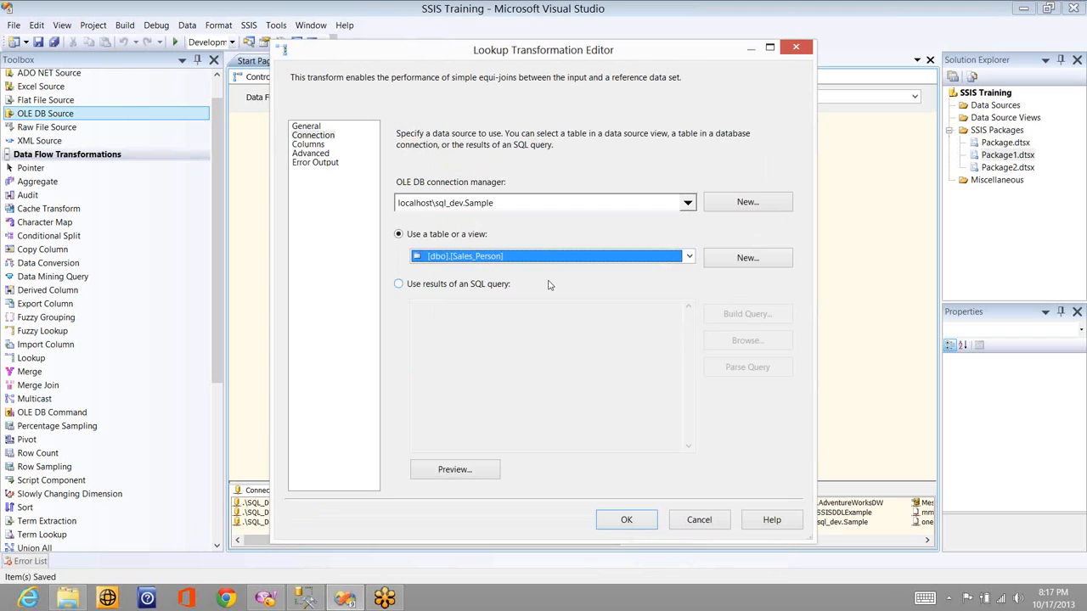
left_click(459, 288)
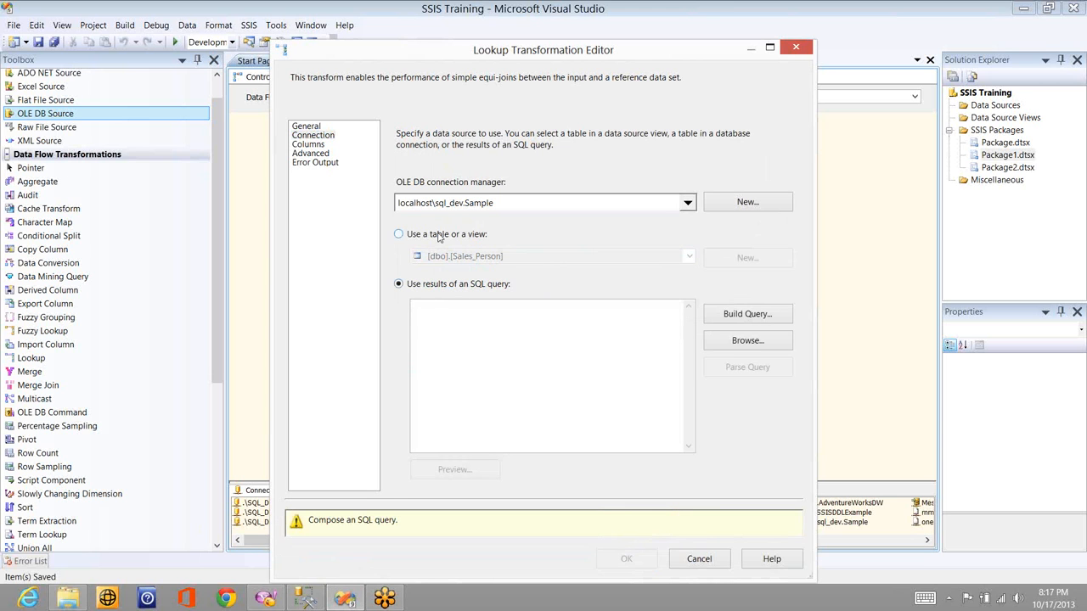
left_click(398, 234)
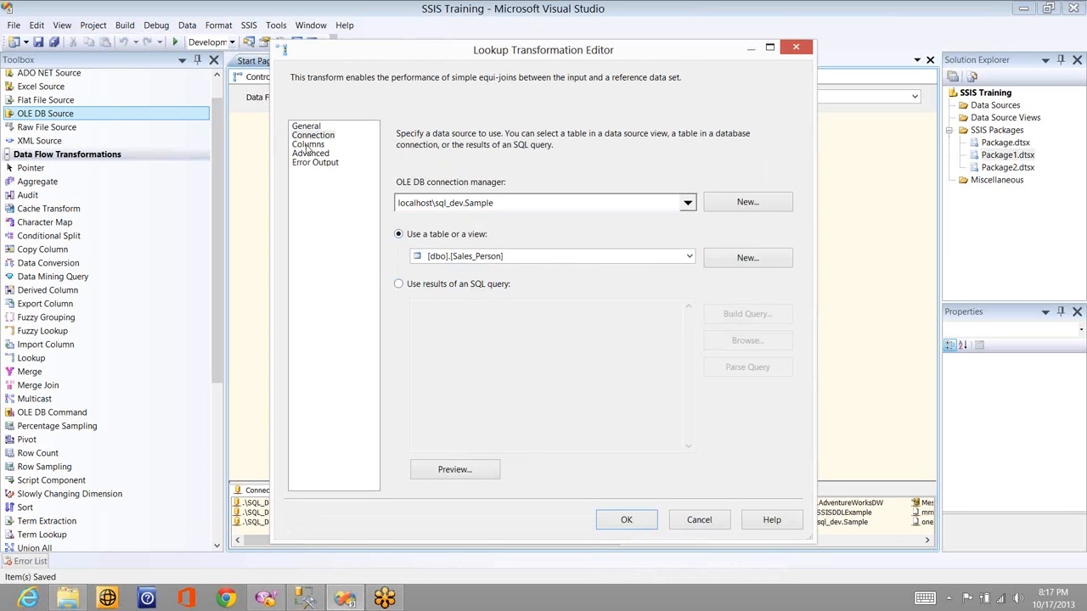
- Map Sales_Person_ID to the lookup column ID and add Name, City, State, Country and Pin as new columns, confirming the Lookup settings
left_click(307, 147)
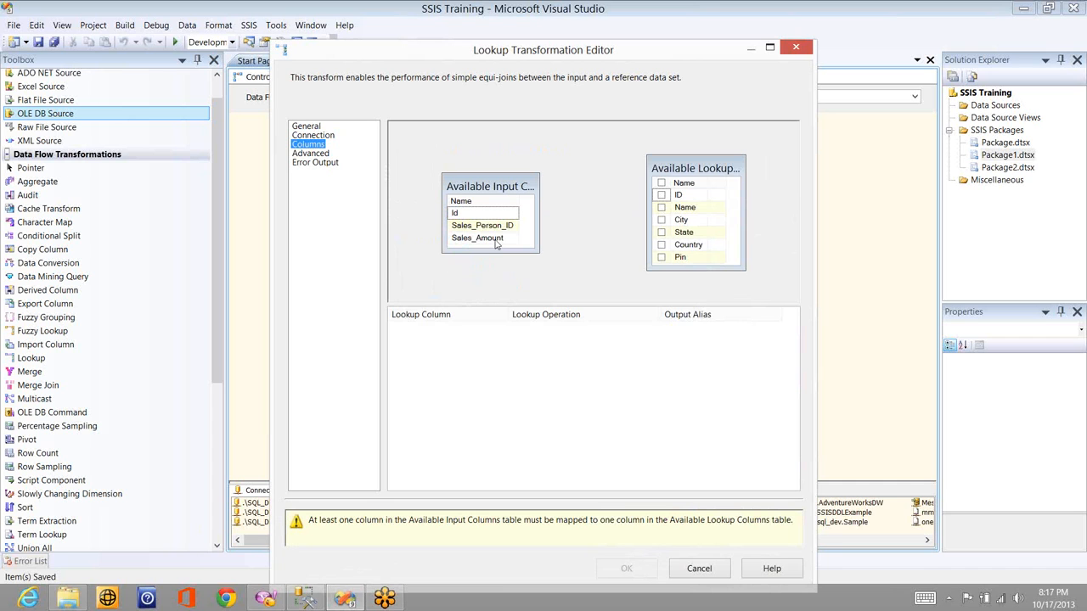
left_click_drag(499, 226, 684, 197)
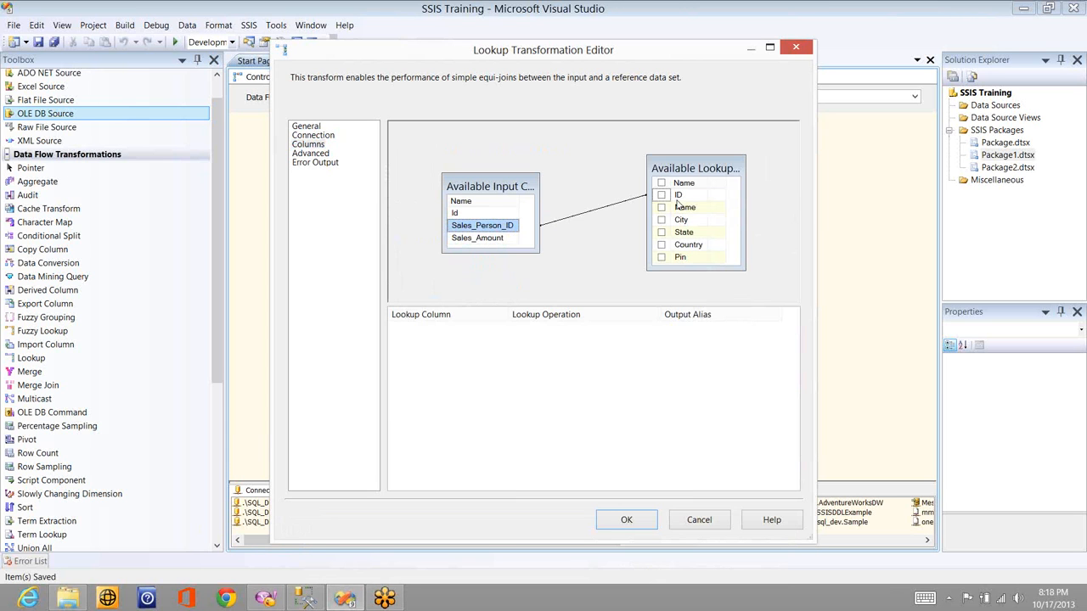
left_click(662, 208)
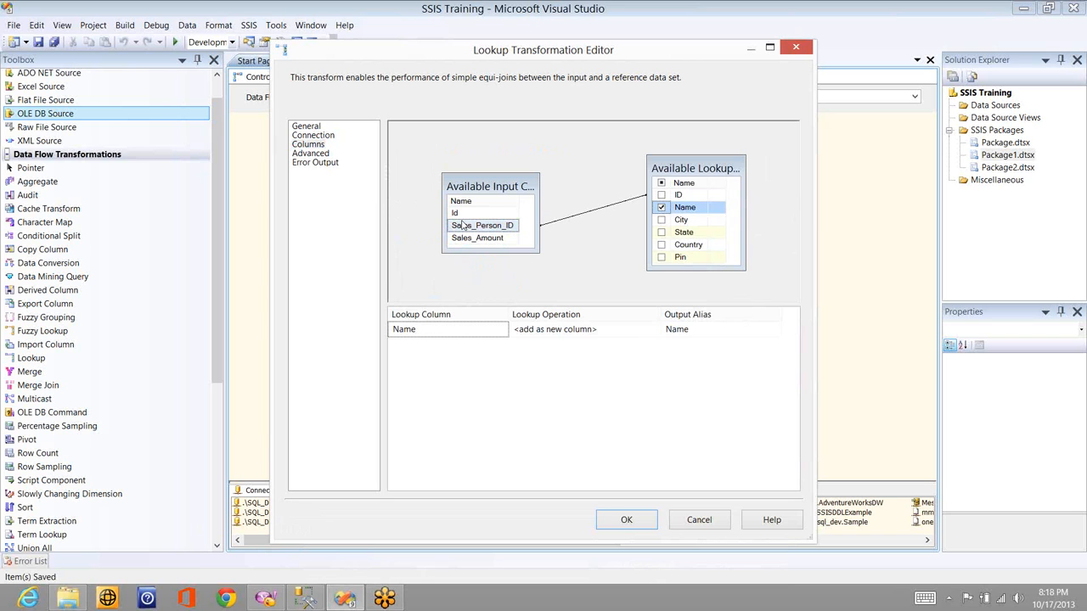
left_click(661, 219)
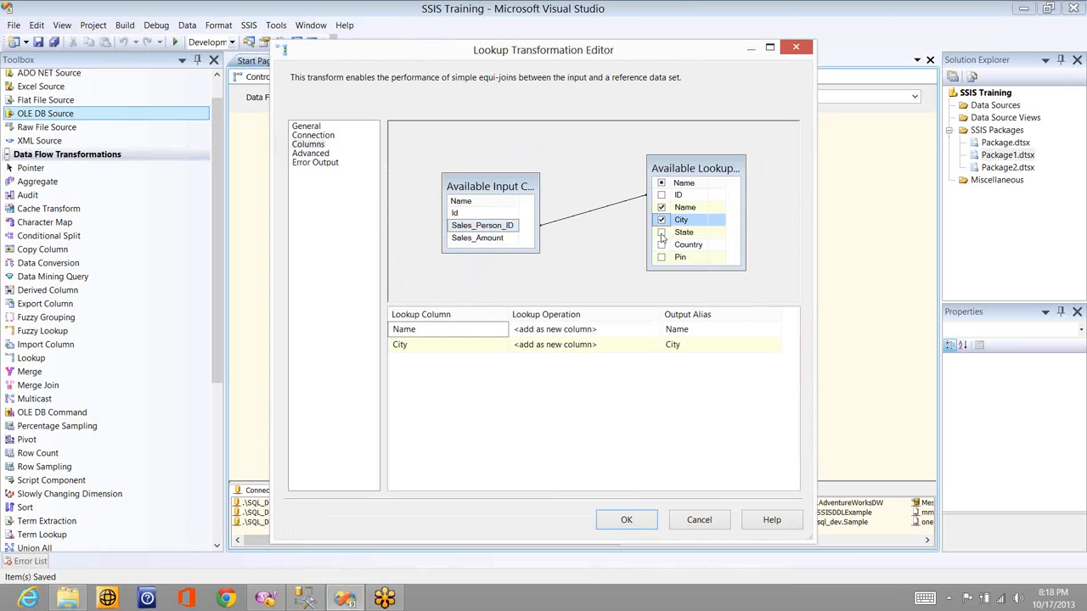
left_click(661, 231)
left_click(662, 245)
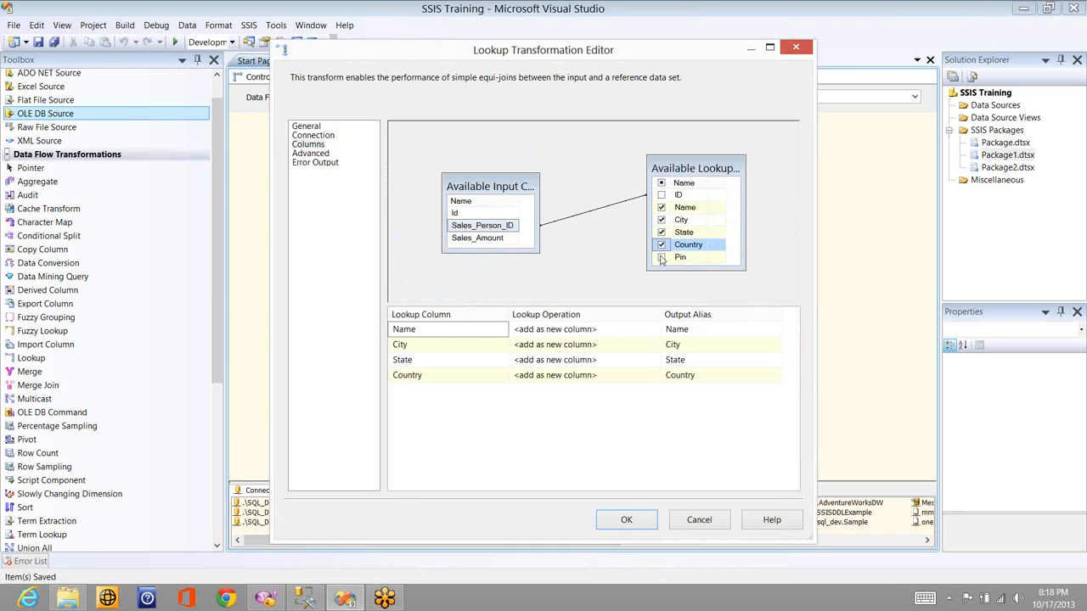
left_click(661, 258)
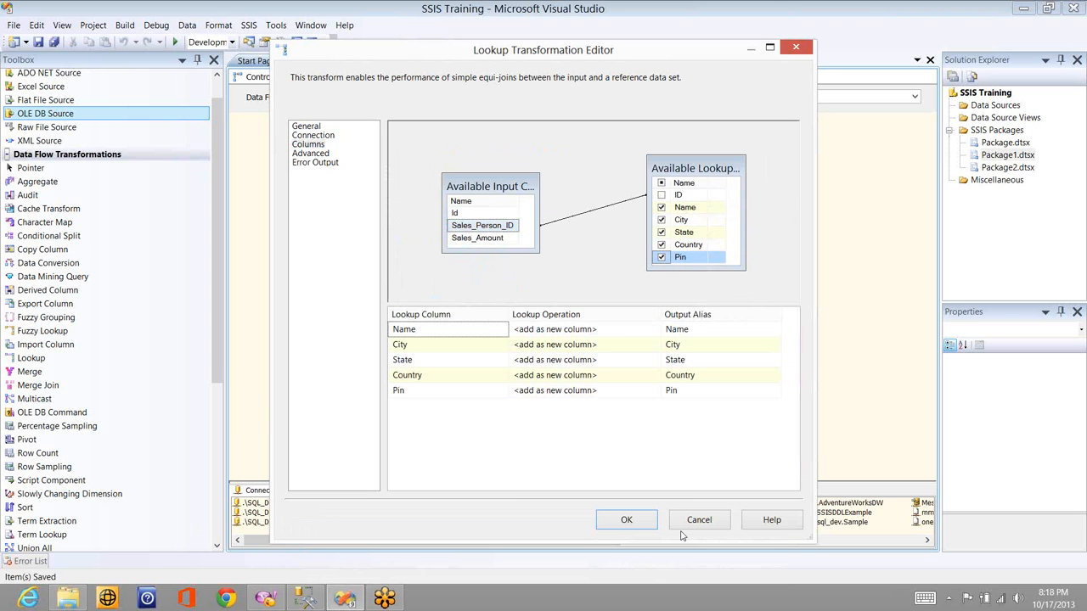
left_click(638, 524)
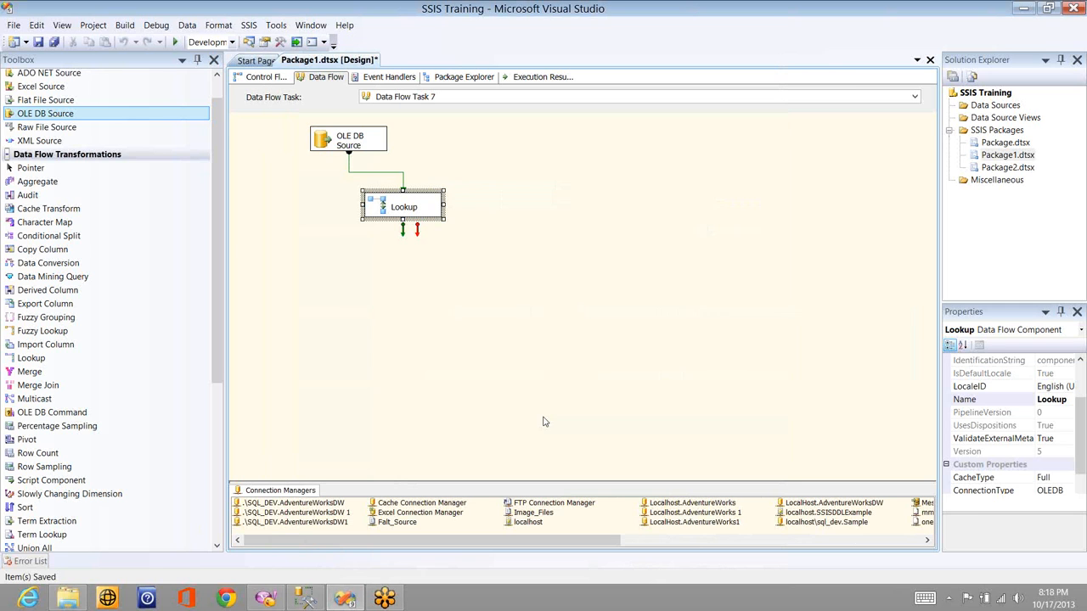
left_click(355, 157)
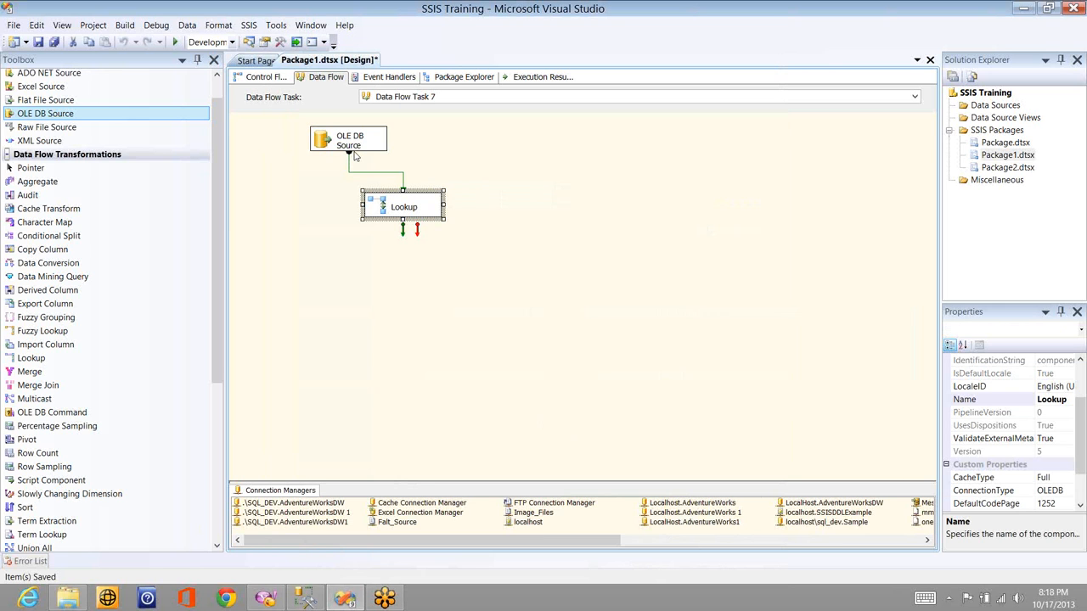
left_click(395, 210)
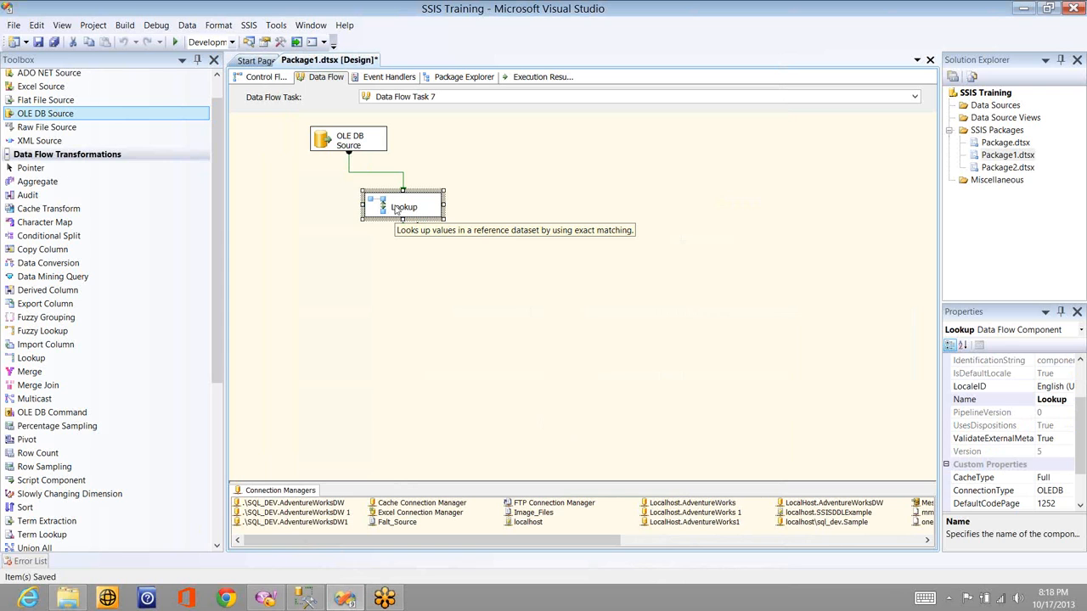
left_click(499, 189)
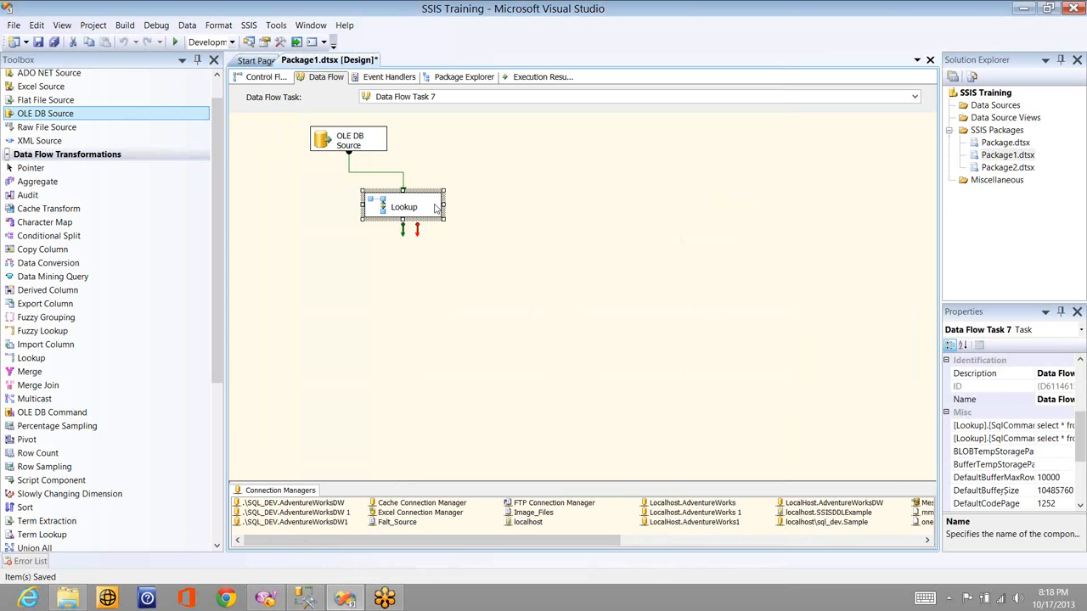
- Set the Lookup's handling of rows with no matching entries to Redirect rows to no match output
left_click(558, 248)
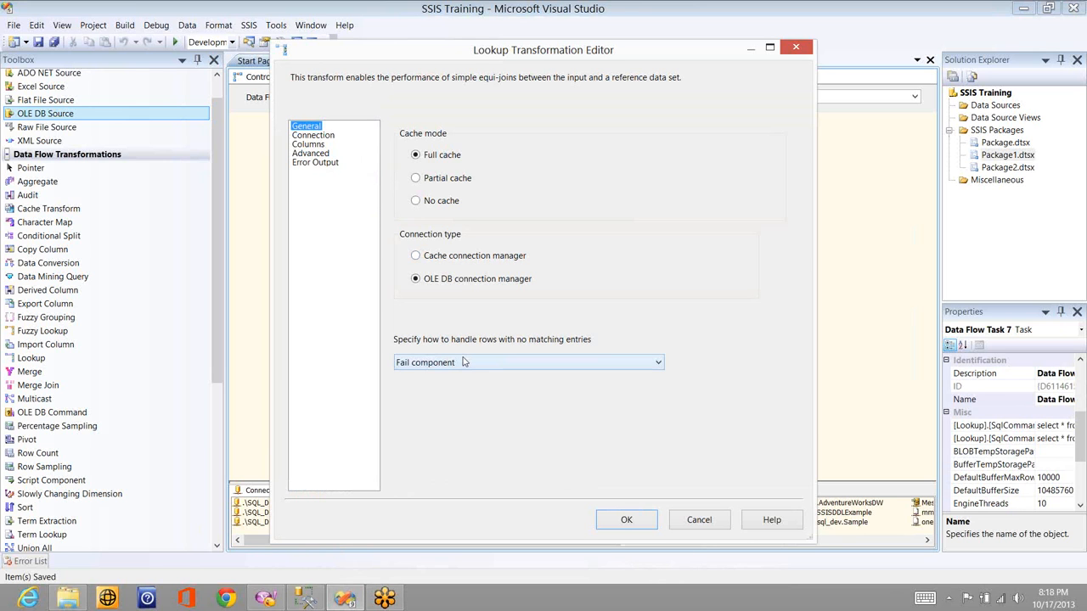
left_click(463, 362)
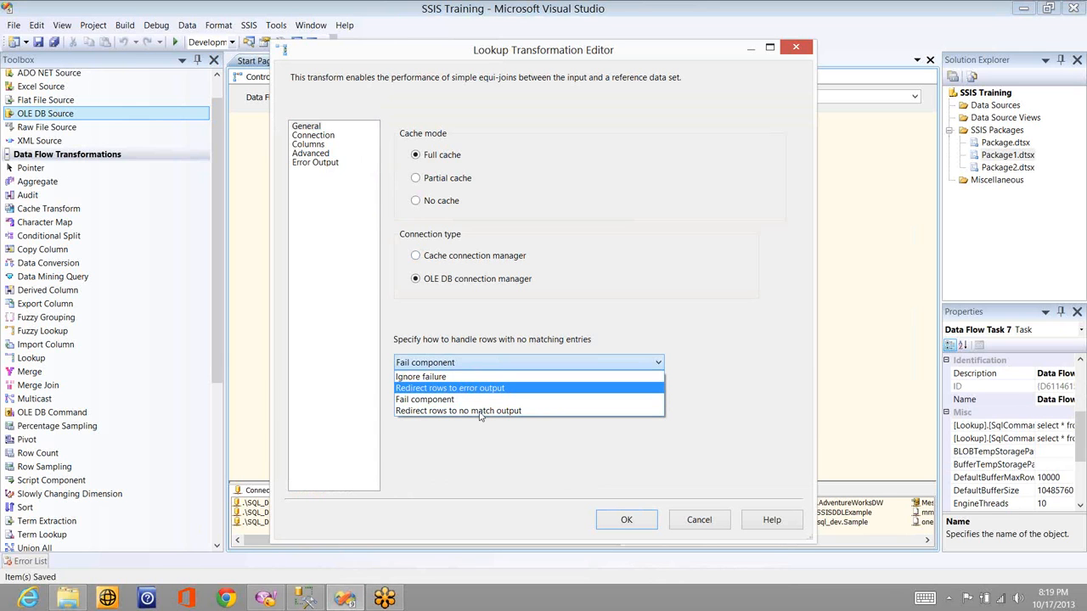
left_click(479, 411)
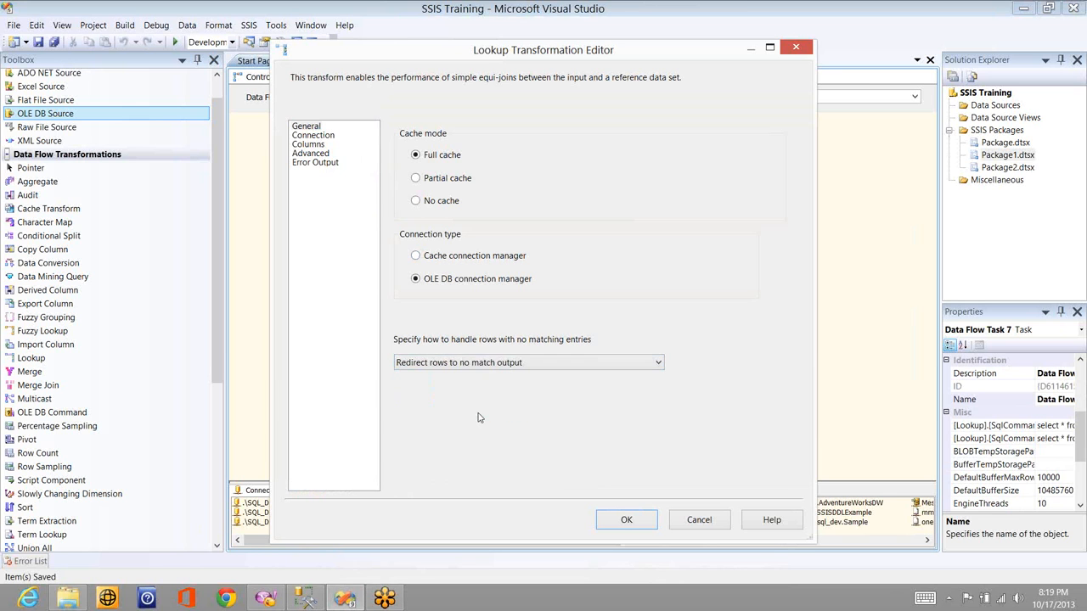
- Confirm the Lookup settings, add an Audit transformation below it and connect the Lookup Match Output to Audit Input 1
left_click(626, 520)
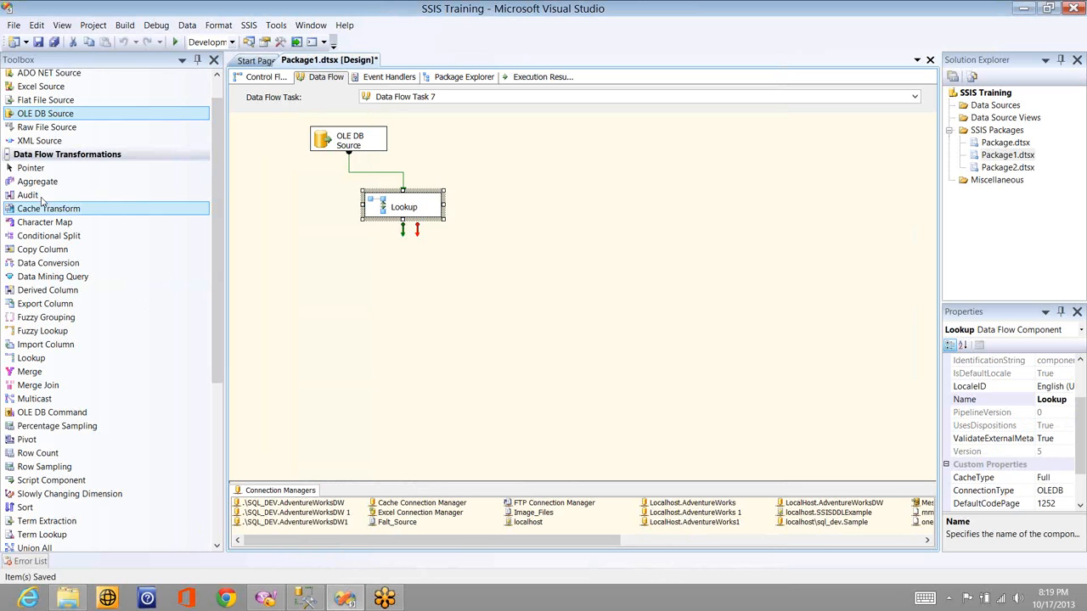
left_click_drag(41, 197, 415, 313)
left_click(403, 212)
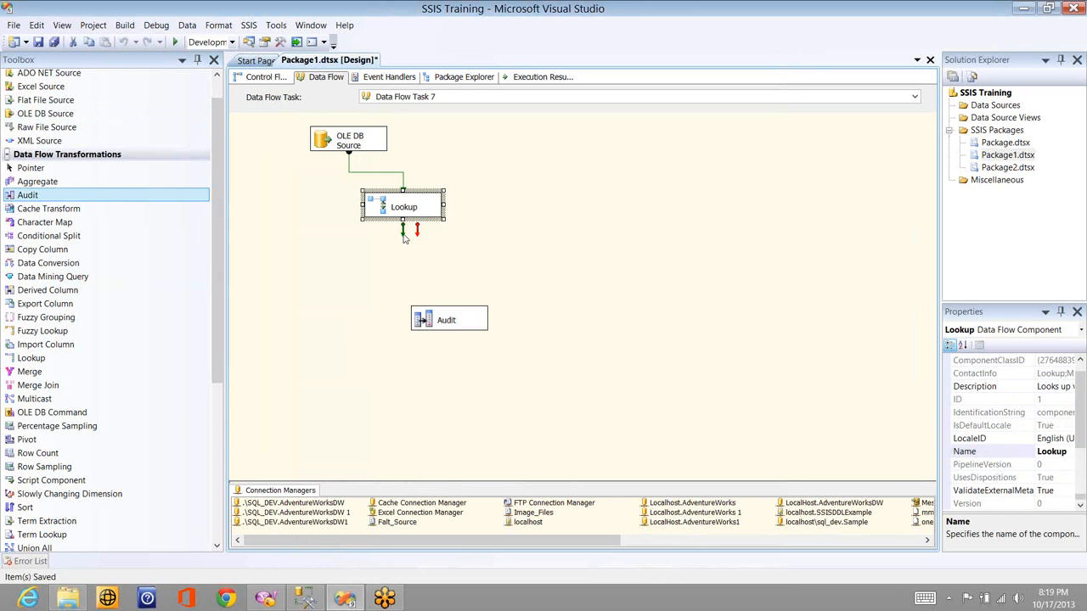
left_click_drag(403, 234, 455, 321)
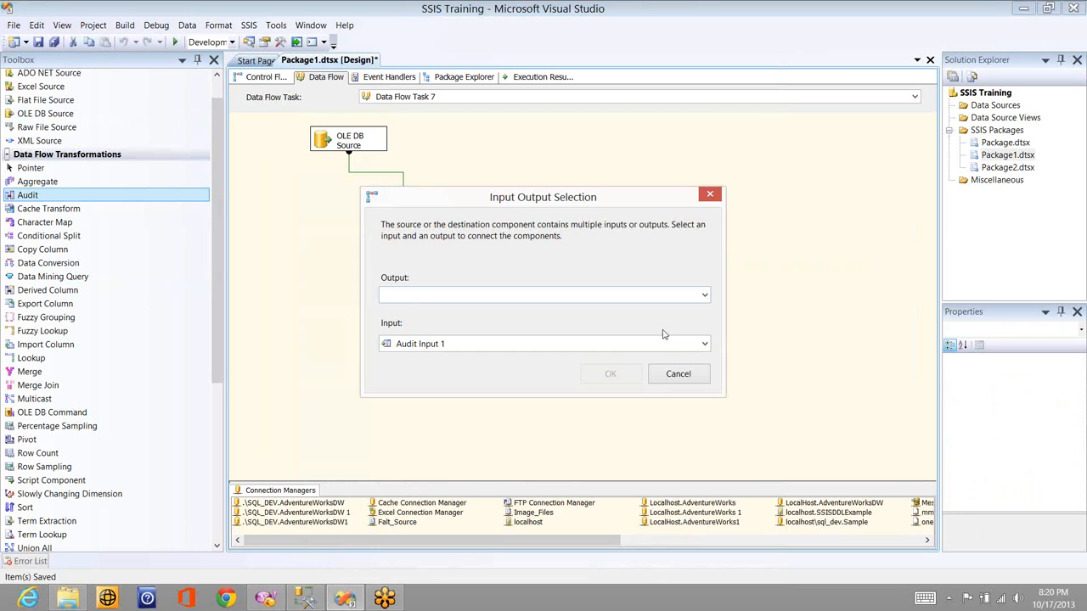
left_click(704, 296)
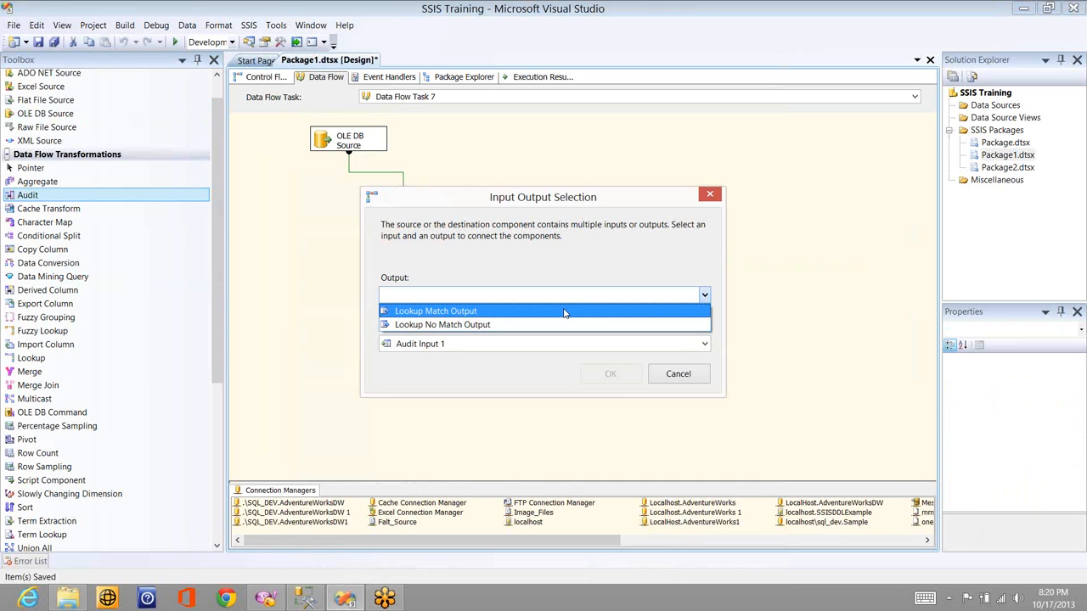
left_click(608, 363)
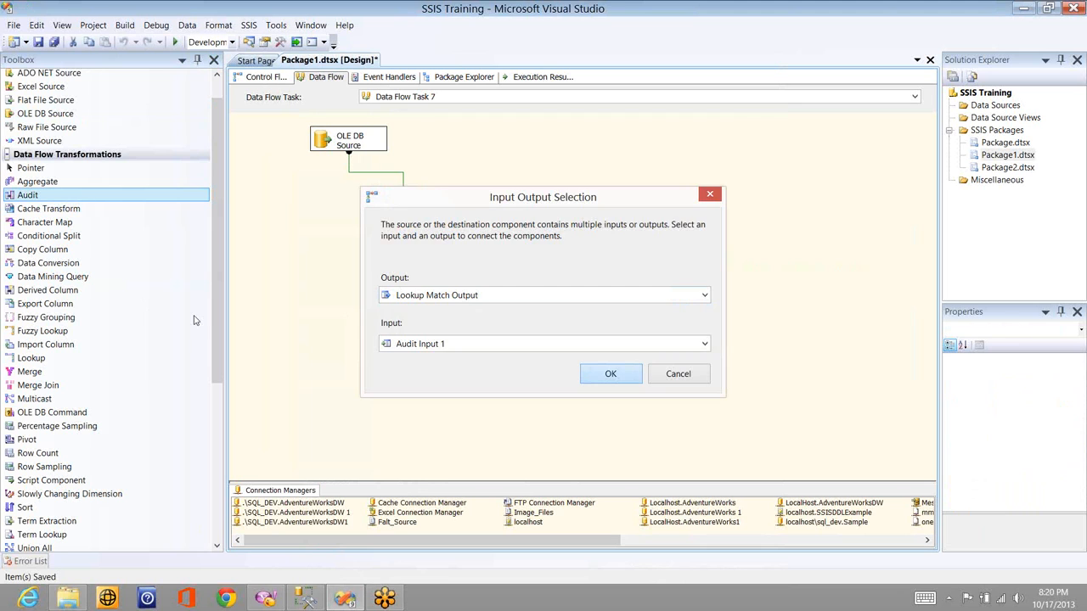
key("Return")
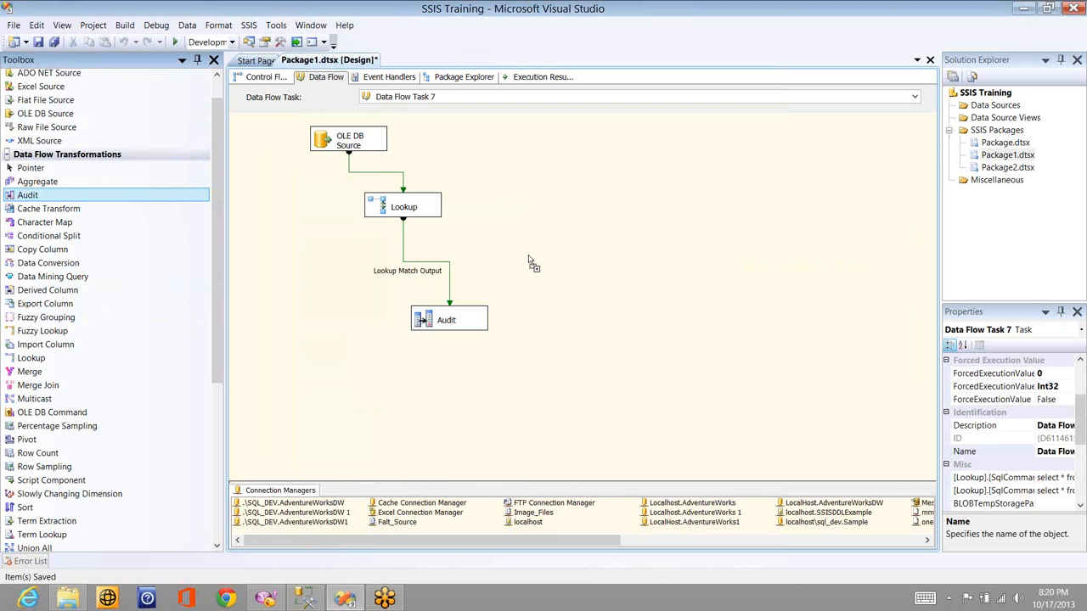
- Add a second Audit transformation beside the Lookup and connect the Lookup No Match Output to it
left_click_drag(528, 259, 574, 244)
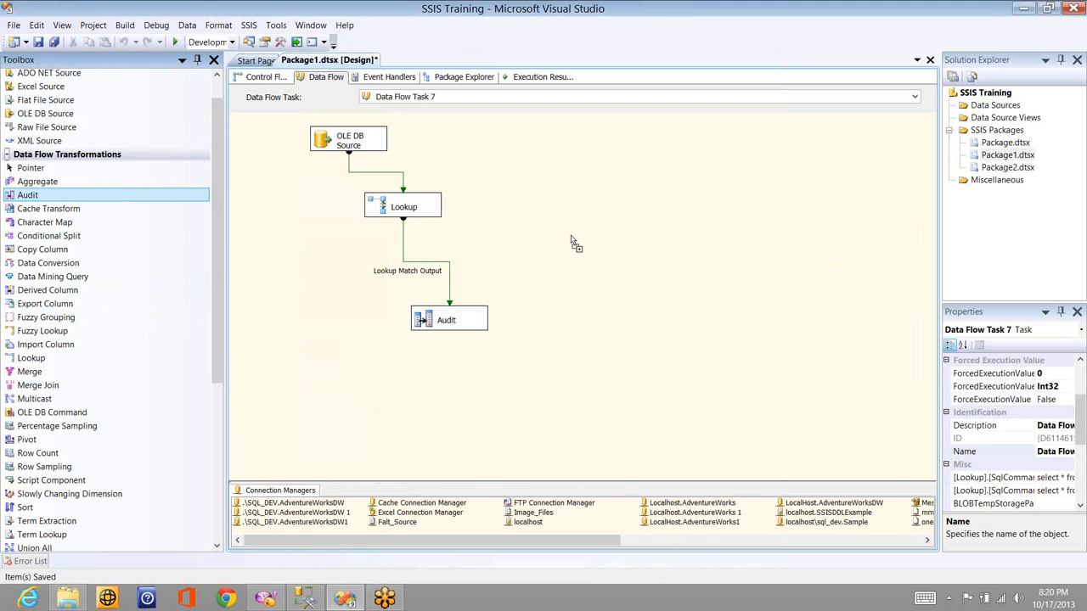
left_click(404, 207)
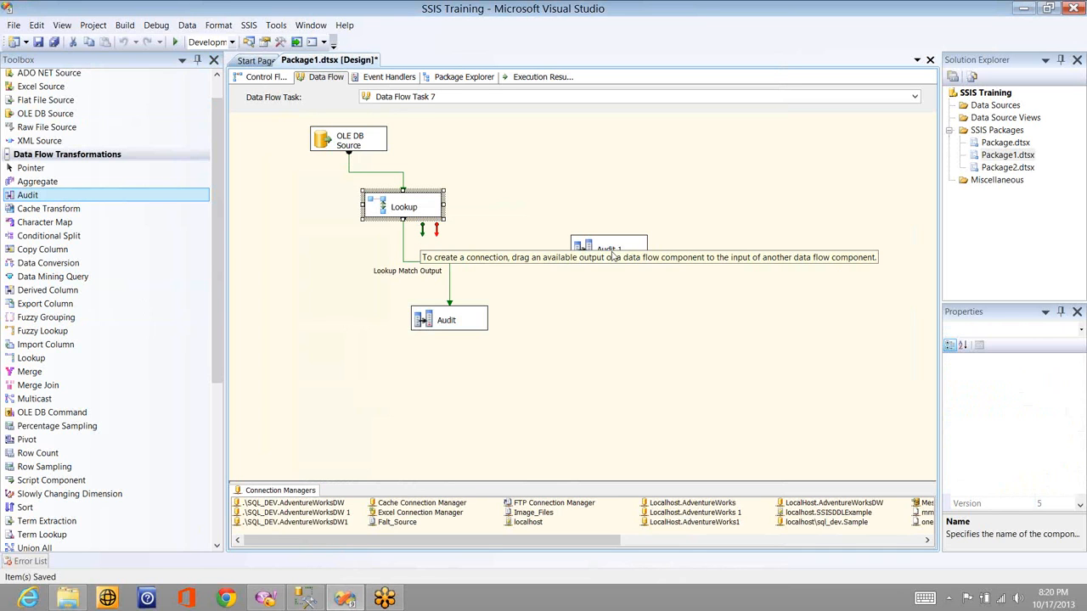
left_click_drag(613, 256, 607, 249)
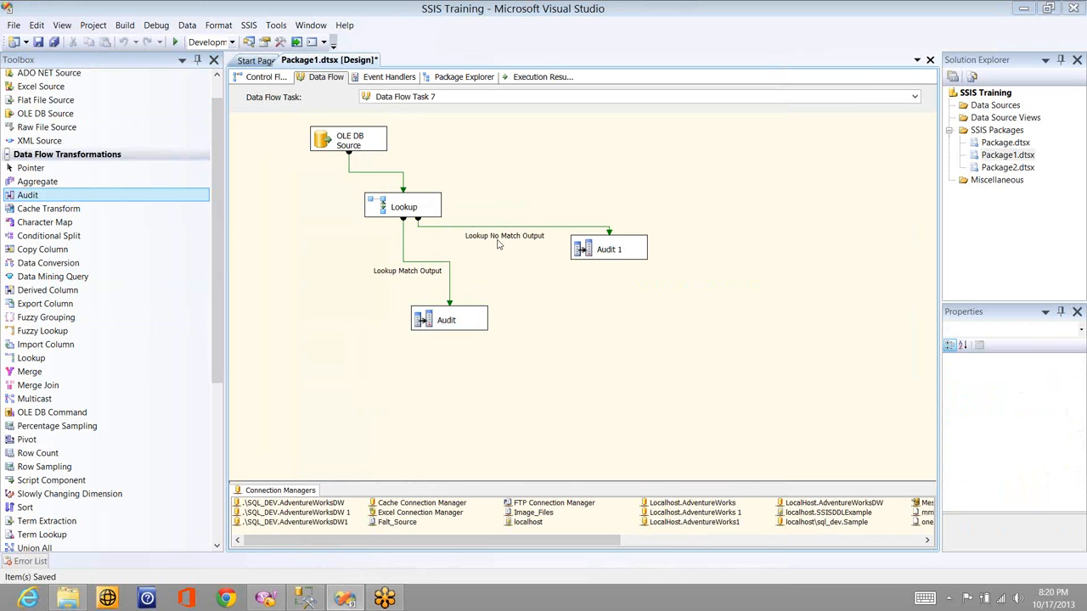
- Add a Grid data viewer to the Lookup Match Output path and confirm the path settings
double_click(403, 244)
left_click(379, 188)
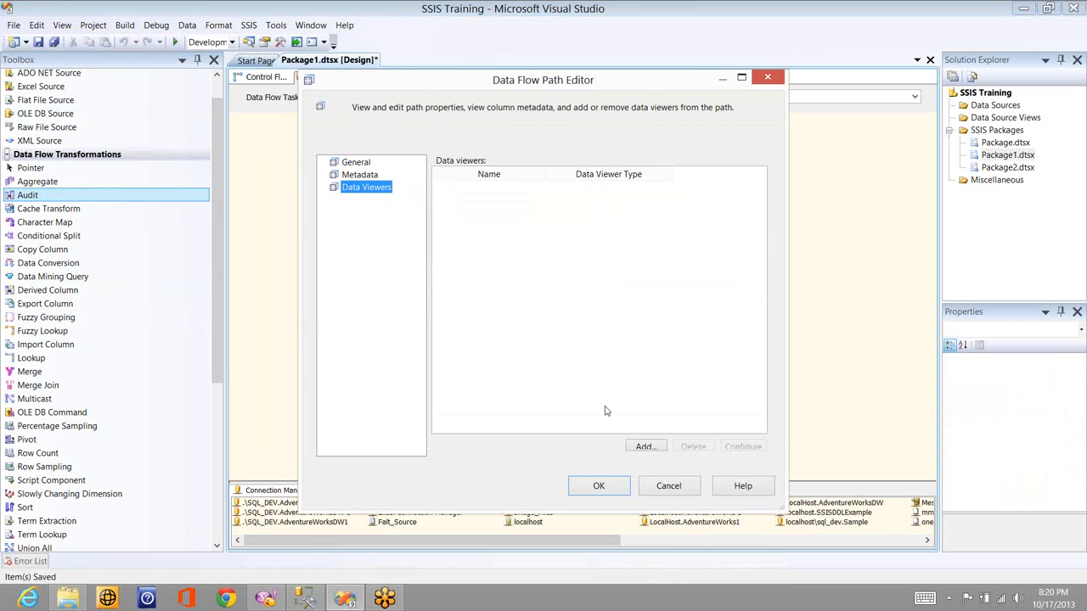
left_click(643, 446)
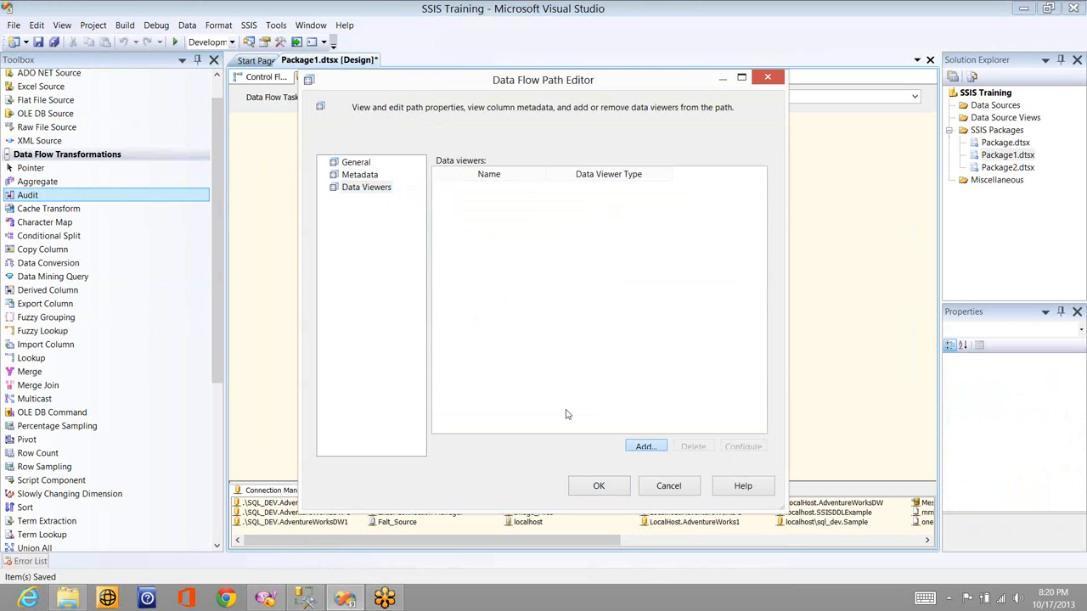
left_click(549, 437)
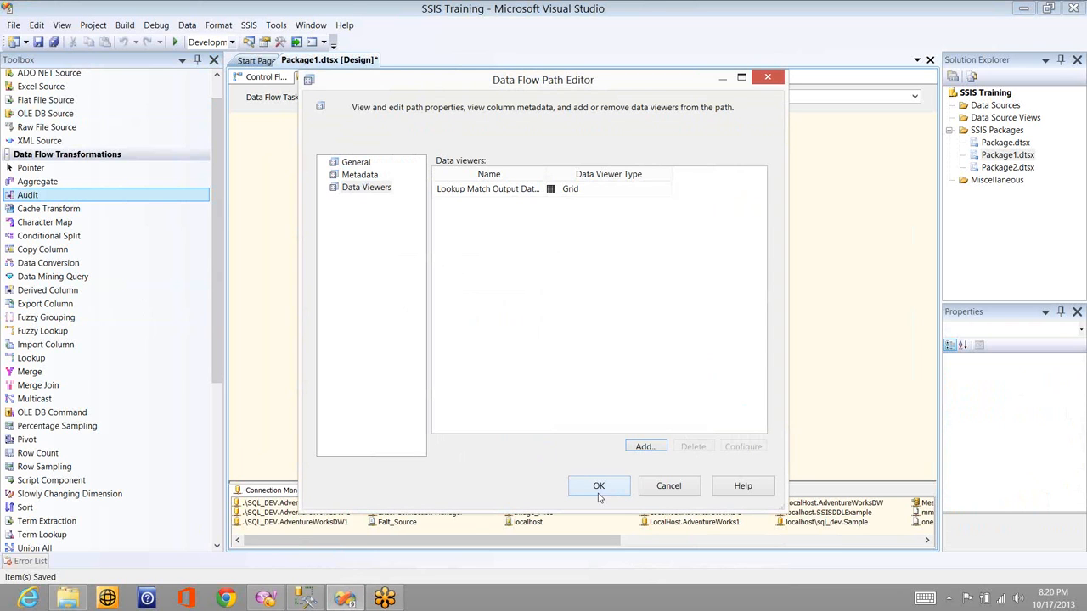
left_click(598, 486)
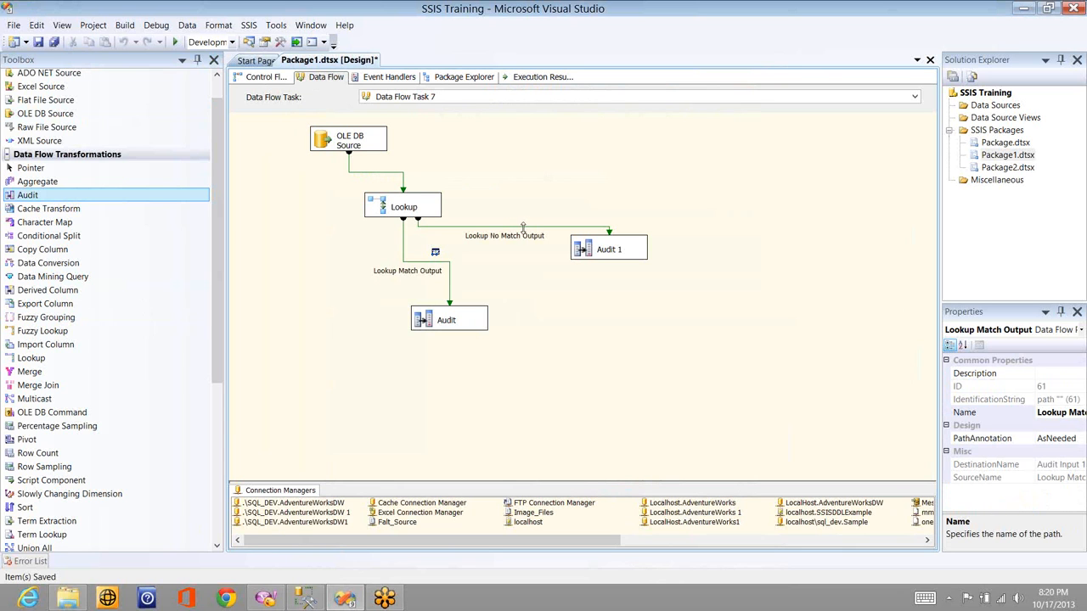
- Execute the Data Flow Task 7 task from the data flow design surface
left_click(513, 166)
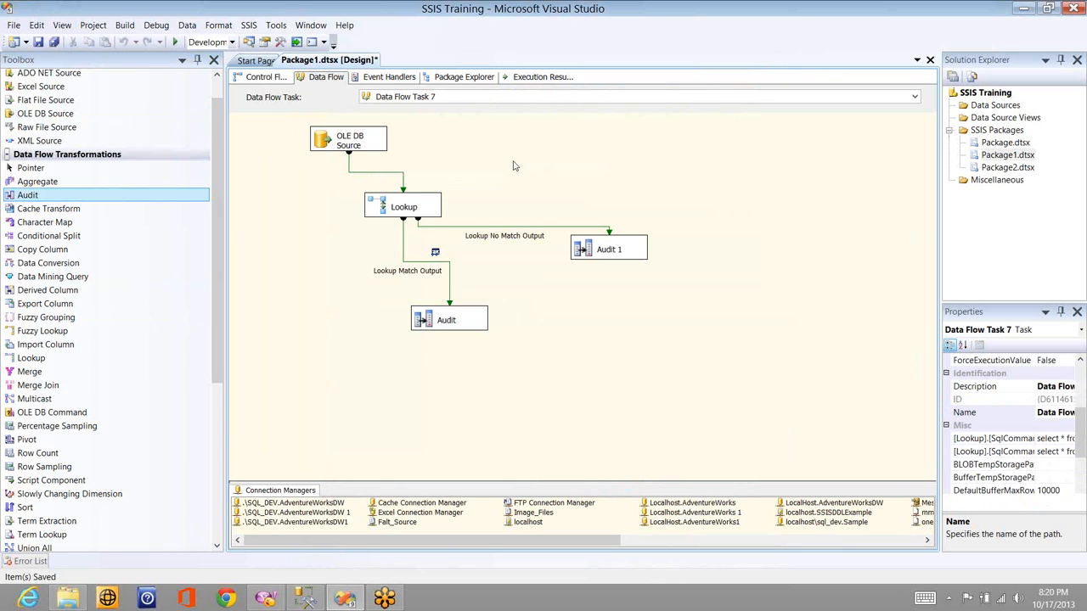
right_click(404, 163)
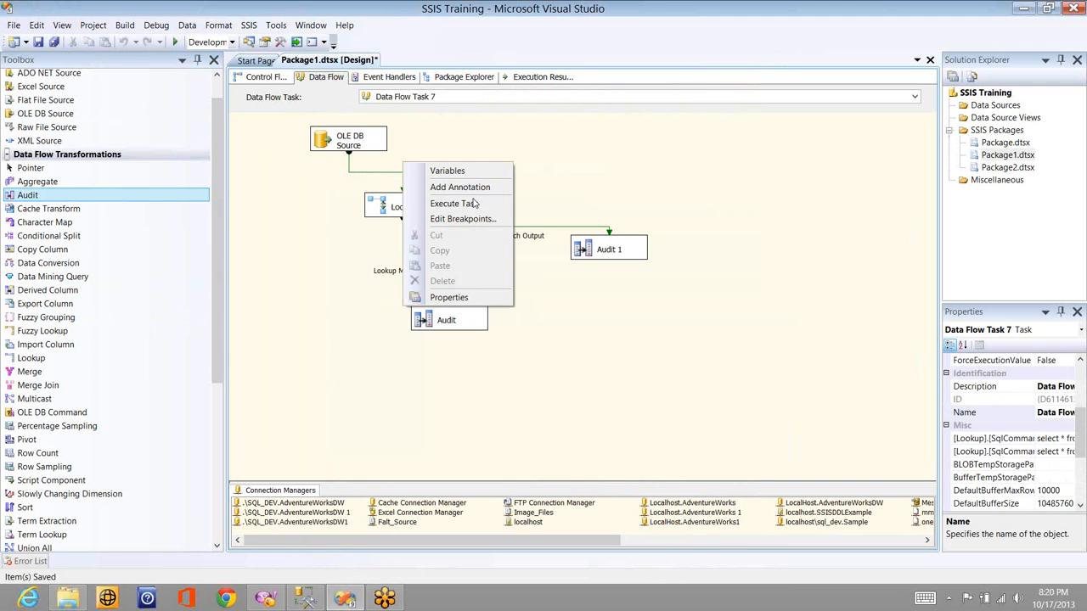
left_click(475, 204)
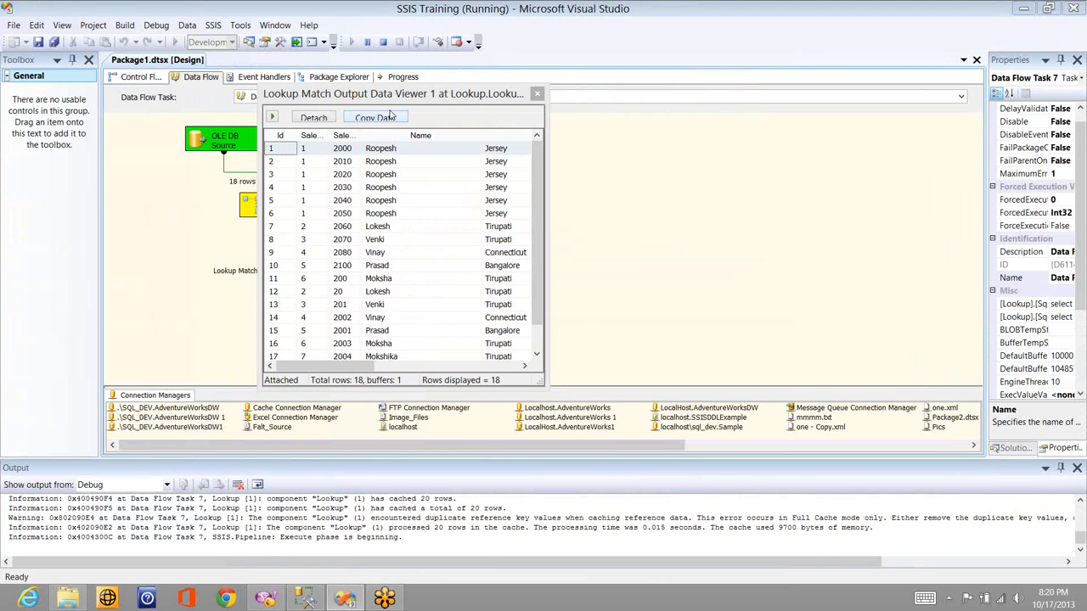
- Examine the looked-up name, city, state and country columns of the matched rows, then close the data viewer
left_click_drag(327, 135, 412, 136)
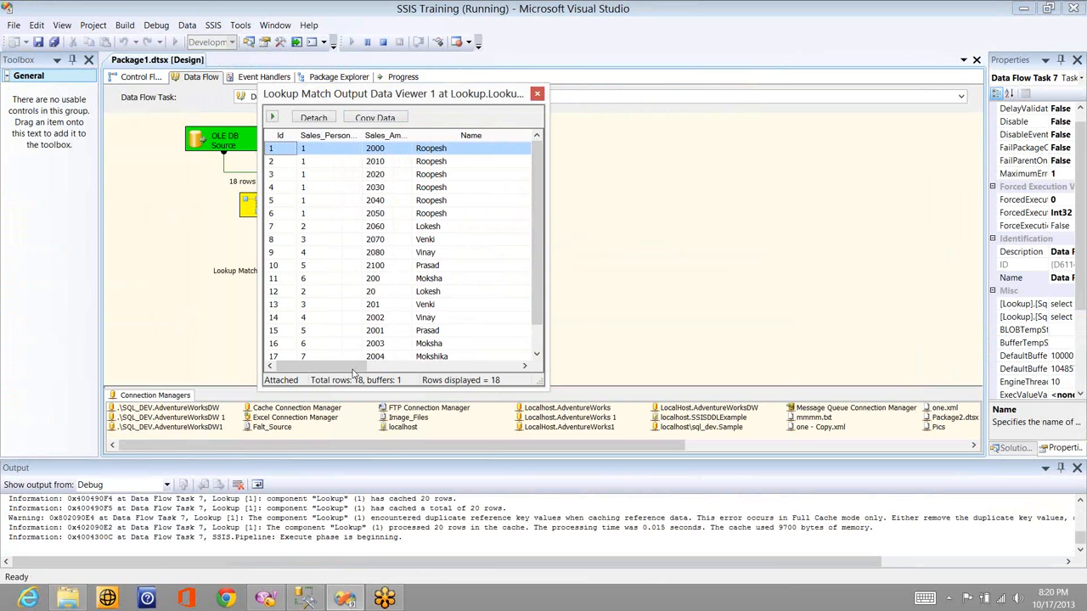
left_click(426, 367)
left_click(461, 368)
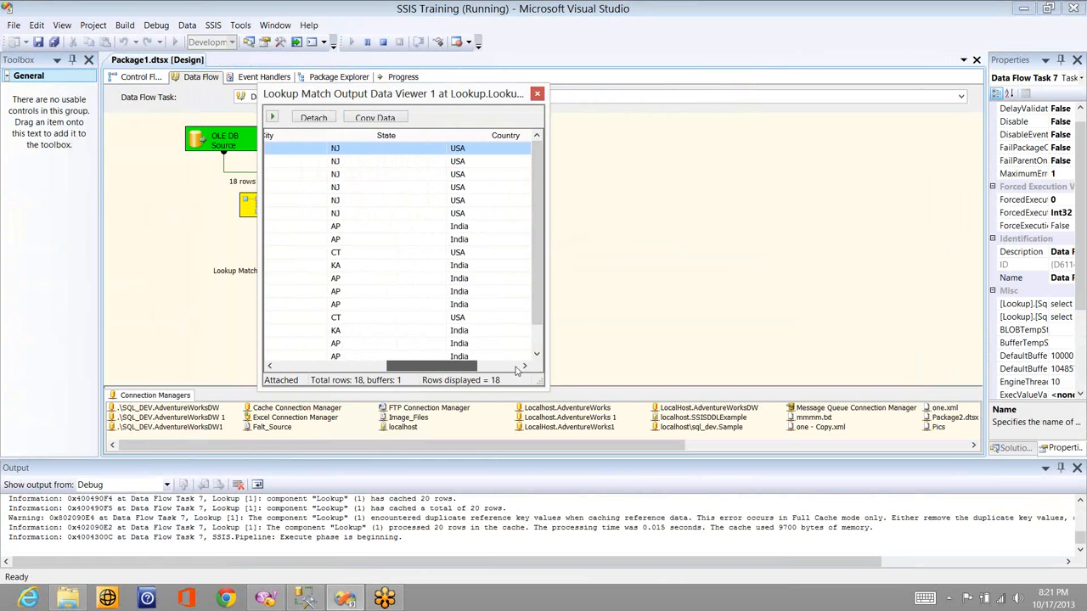
left_click(516, 368)
left_click(428, 367)
left_click_drag(429, 368, 280, 364)
left_click(313, 158)
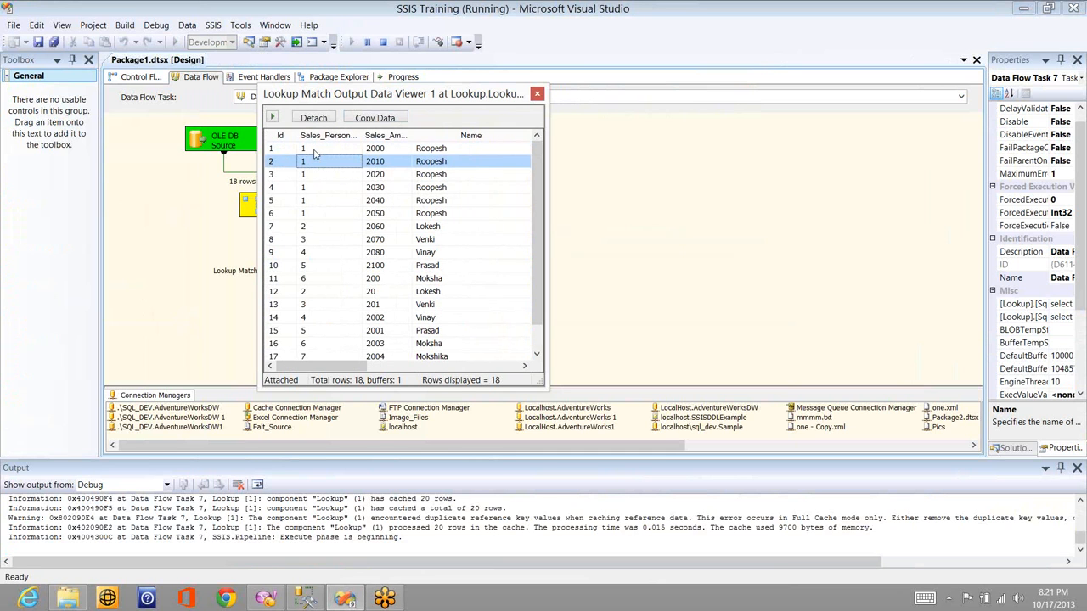
left_click(313, 150)
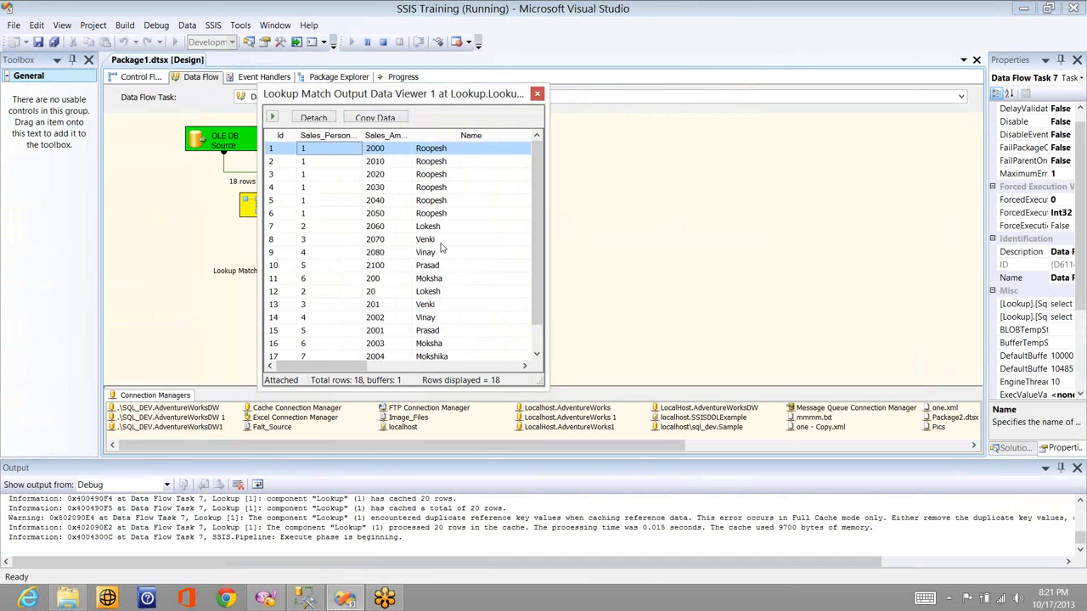
left_click(536, 95)
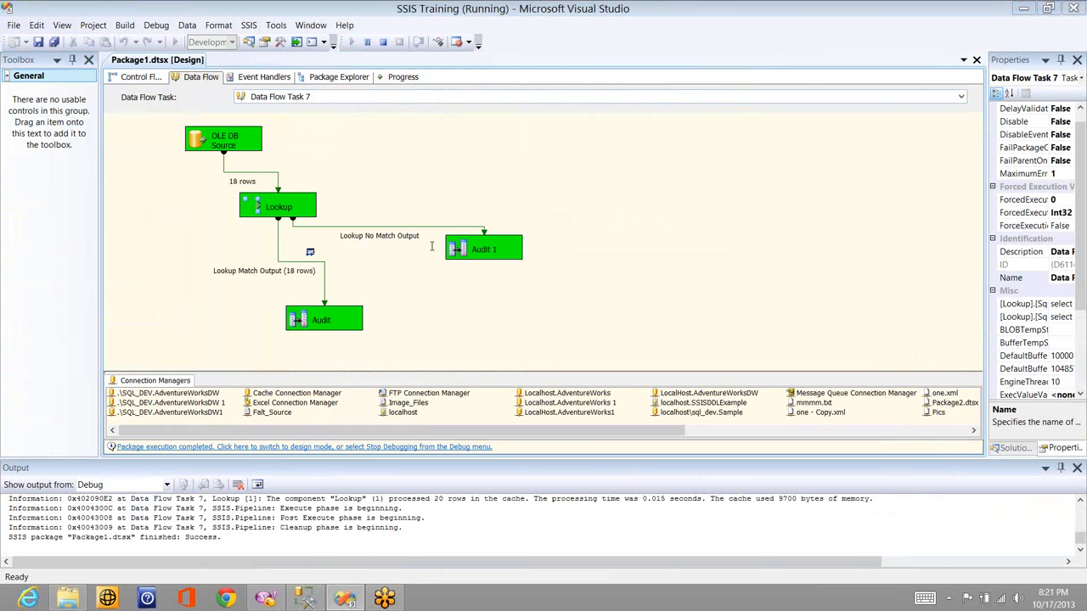
- Switch to SQL Server Management Studio and review the IDs in the Sales_Person and Sales_Data insert statements
key("alt+Tab")
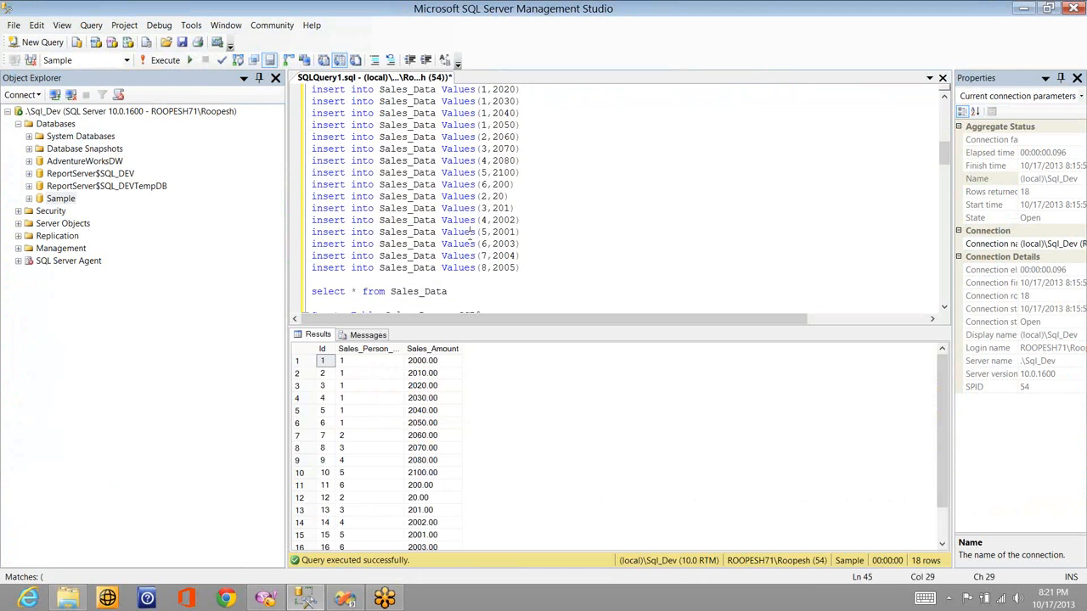
left_click(483, 267)
key("Up")
key("Up")
key("Up")
key("Up")
key("Up")
key("Up")
key("Up")
key("Up")
key("Up")
key("Up")
key("Up")
key("Up")
key("Up")
key("Up")
key("Up")
key("Up")
key("Up")
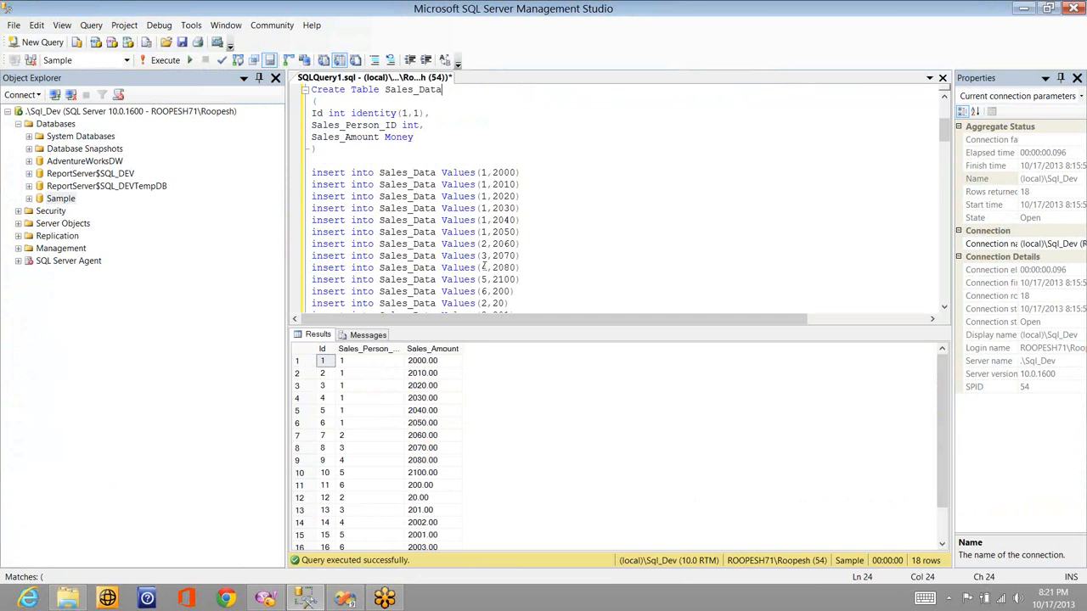
key("Up")
key("Up")
key("Up")
key("Up")
key("Up")
key("Up")
key("Up")
key("Up")
key("Up")
key("Up")
key("Up")
key("Up")
key("Up")
key("Up")
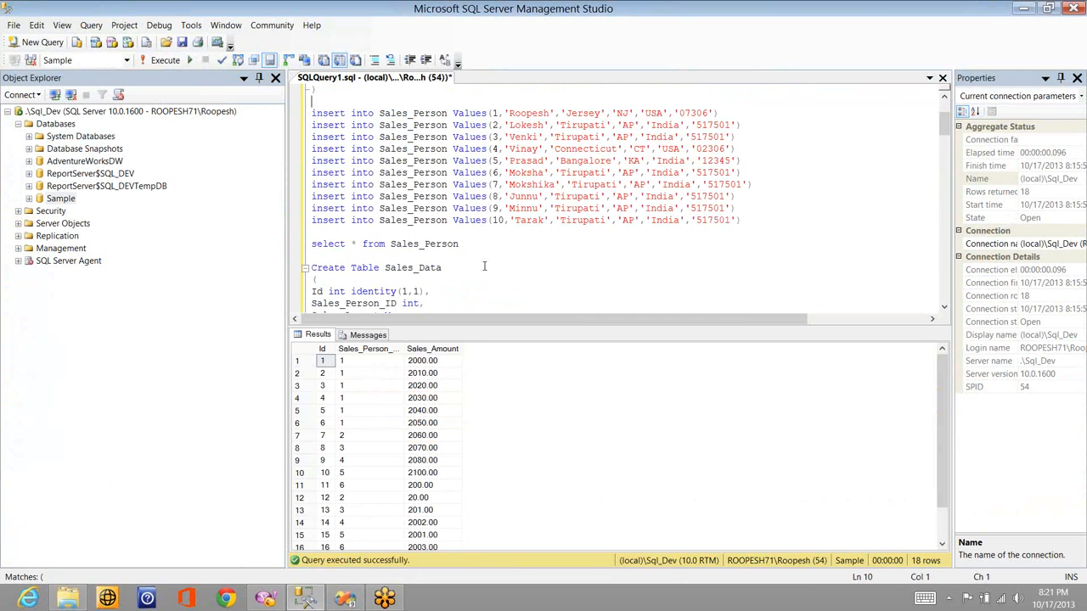
key("Down")
key("Down")
key("Down")
key("Down")
key("Down")
key("Down")
key("Down")
key("Down")
key("Down")
key("Down")
key("Down")
key("Down")
key("Down")
key("Down")
key("Down")
key("Down")
key("Down")
key("Down")
key("Down")
key("Down")
key("Down")
key("Down")
key("Down")
key("Down")
key("Down")
key("Down")
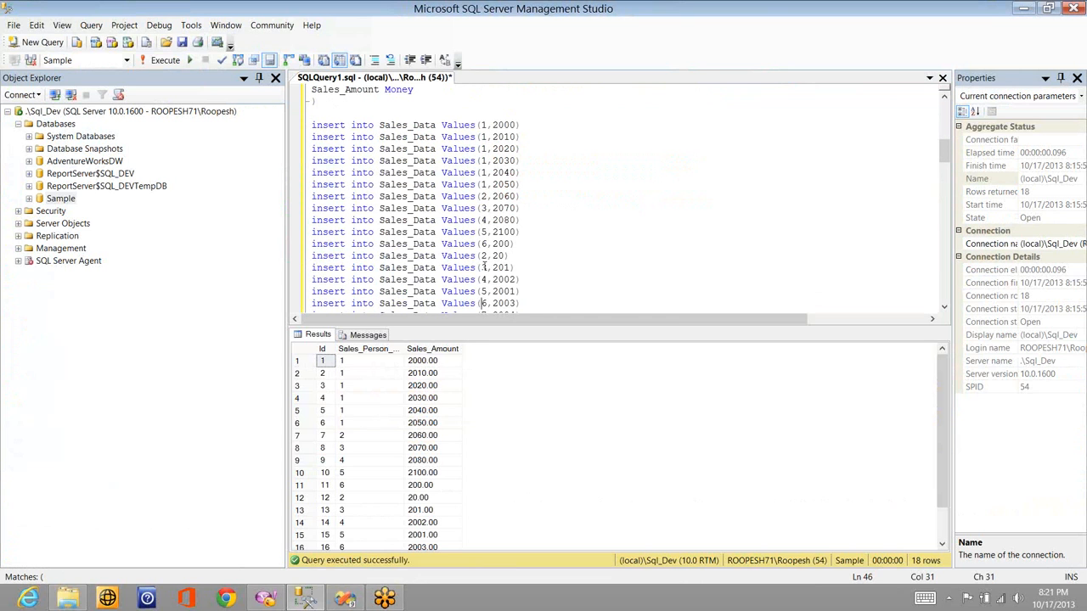
key("Left")
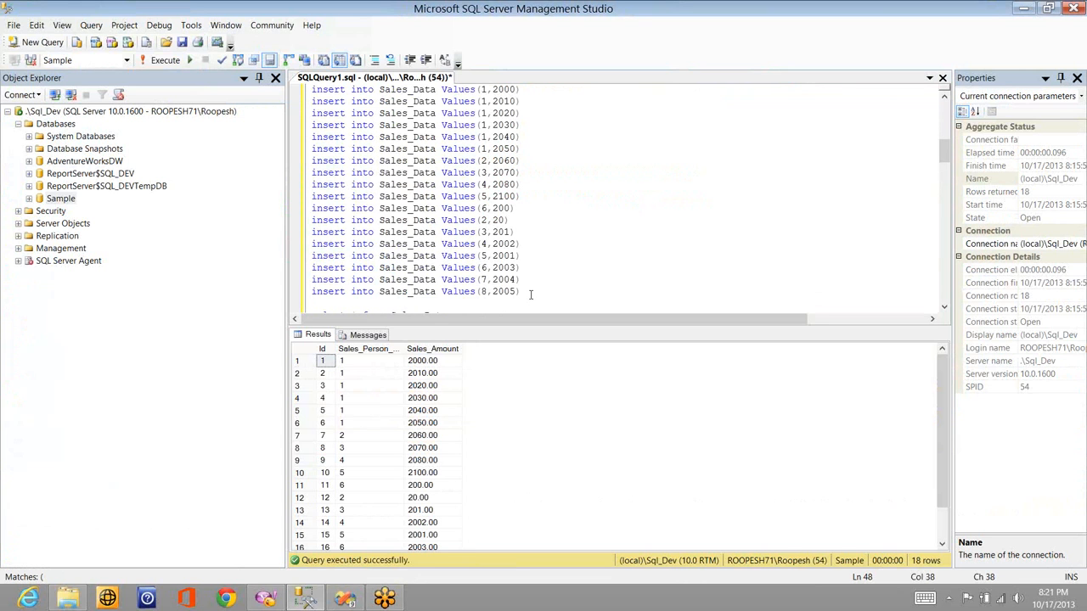
- Duplicate the last Sales_Data insert statement, change its values to (18,2005) and execute only that line
key("shift+Home")
key("ctrl+c")
key("shift+End")
key("Return")
key("ctrl+v")
key("Left")
key("Left")
key("Left")
key("Left")
key("Left")
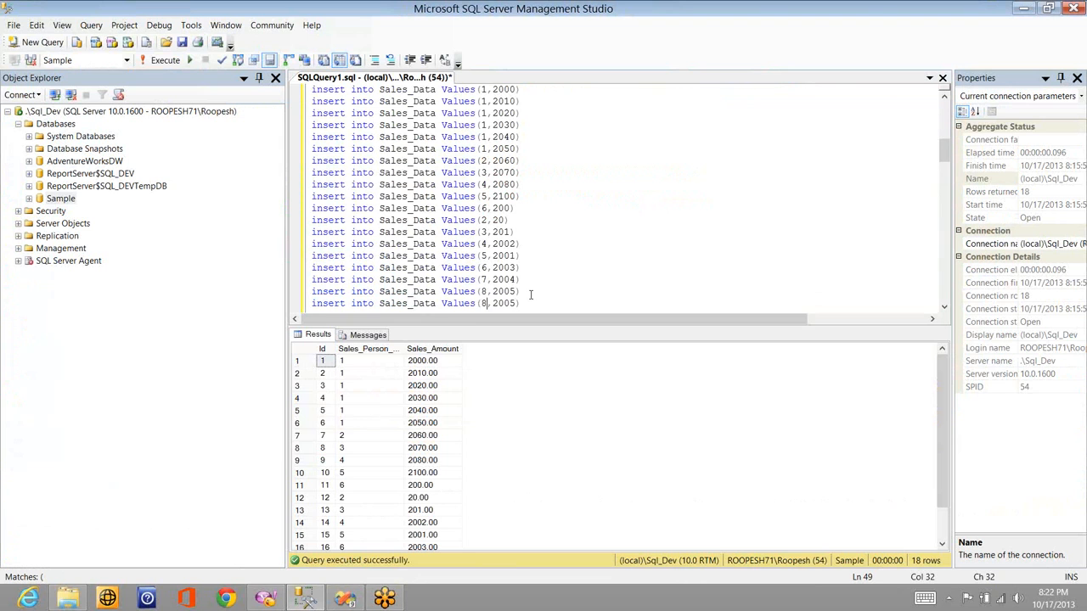
key("BackSpace")
type("18")
key("End")
key("shift+Home")
key("F5")
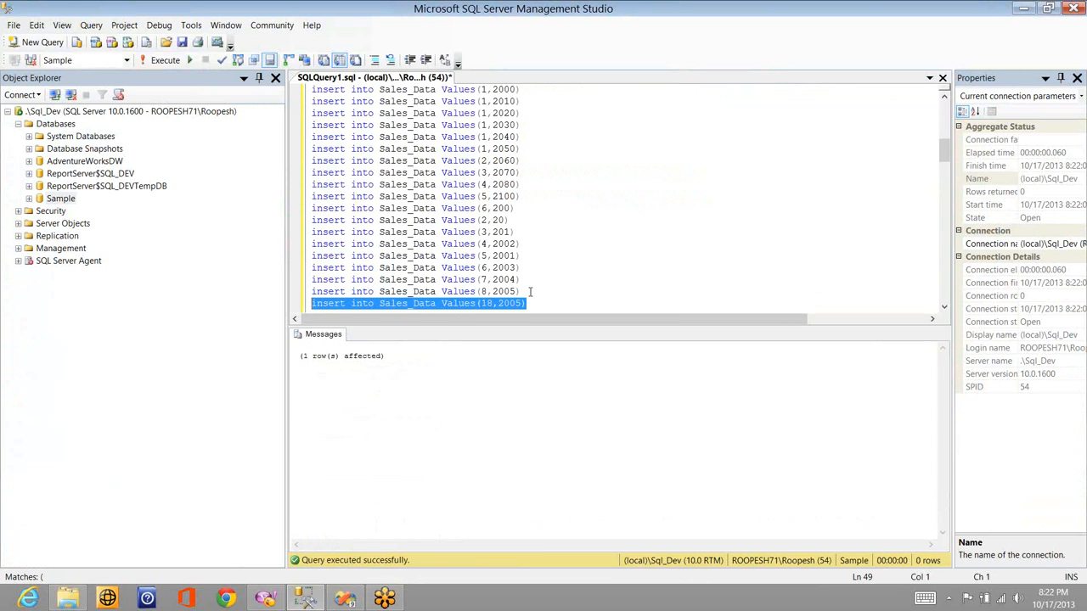
- Switch back to Visual Studio, stop debugging and execute the data flow task again, dismissing the match data viewer
key("alt+Tab")
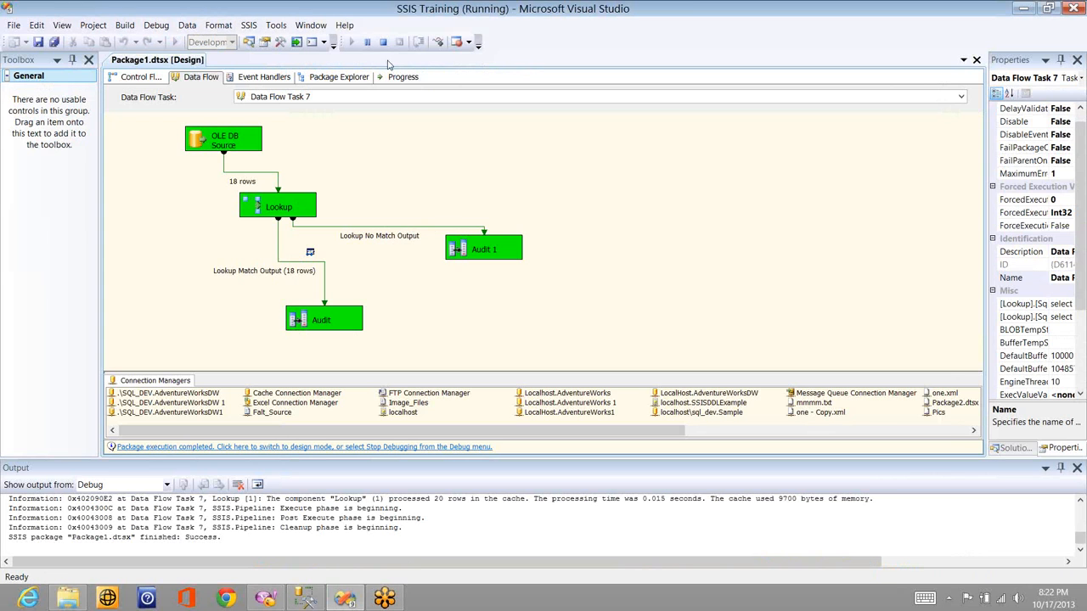
left_click(383, 43)
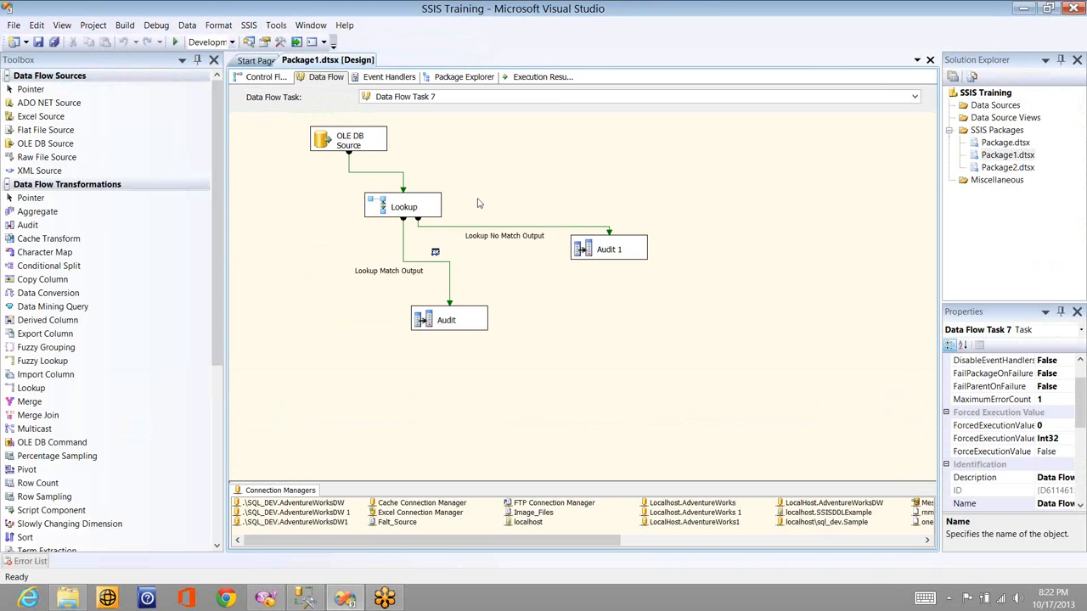
right_click(384, 166)
left_click(433, 206)
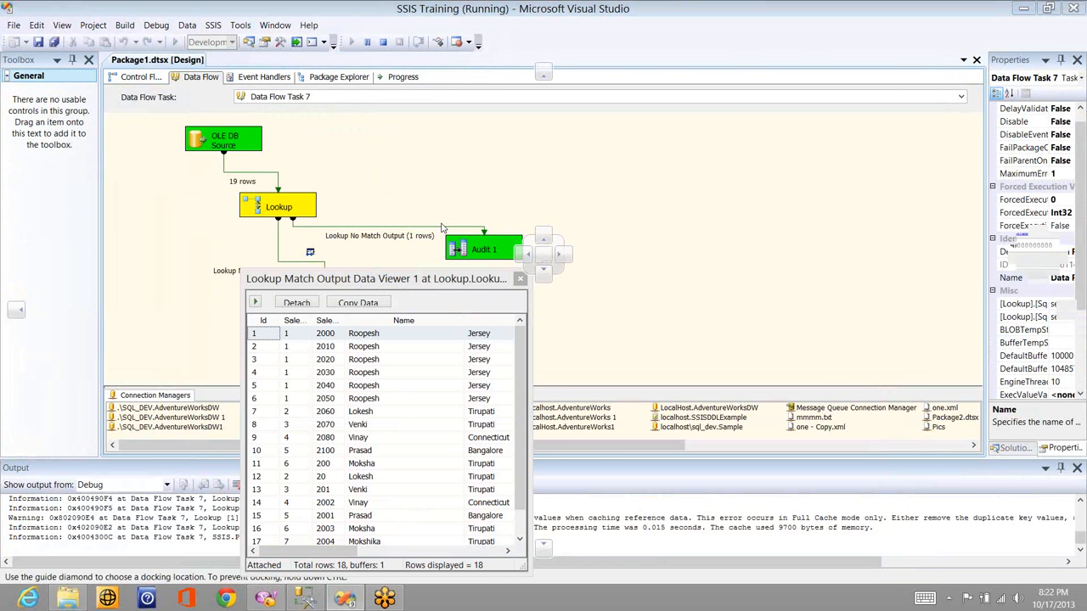
left_click_drag(440, 228, 559, 194)
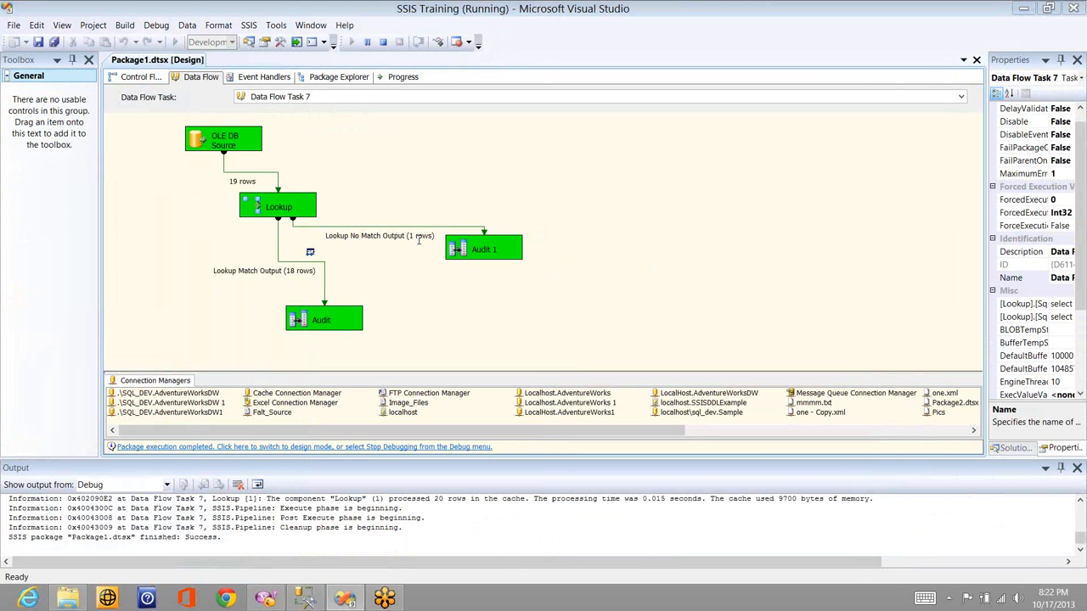
- Switch to SQL Server Management Studio and compare the inserted Sales_Person_ID 18 with the IDs in the Sales_Person insert statements
key("alt+Tab")
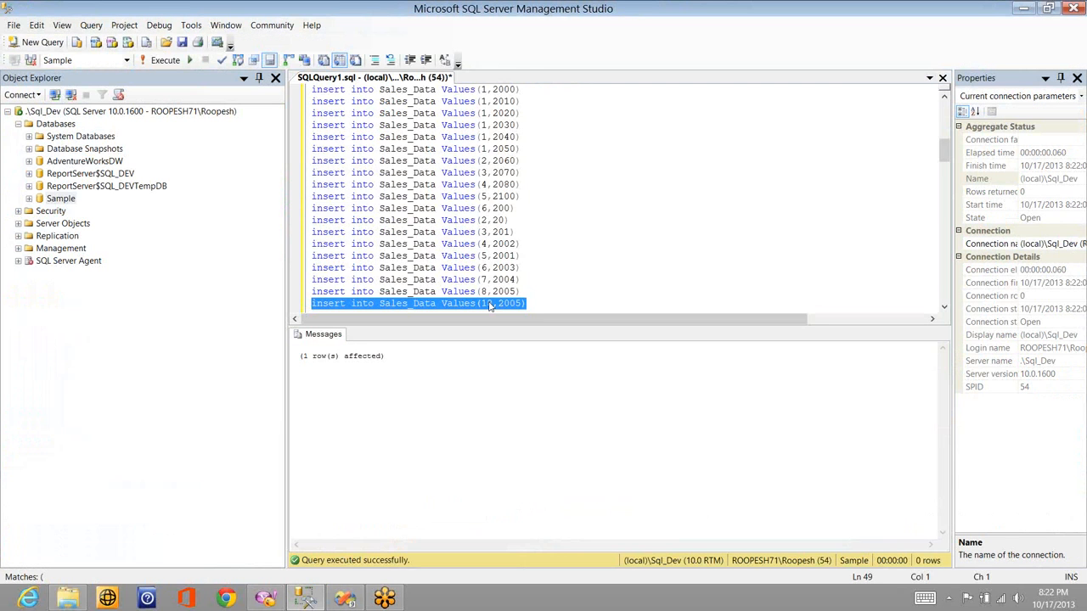
left_click_drag(481, 304, 492, 304)
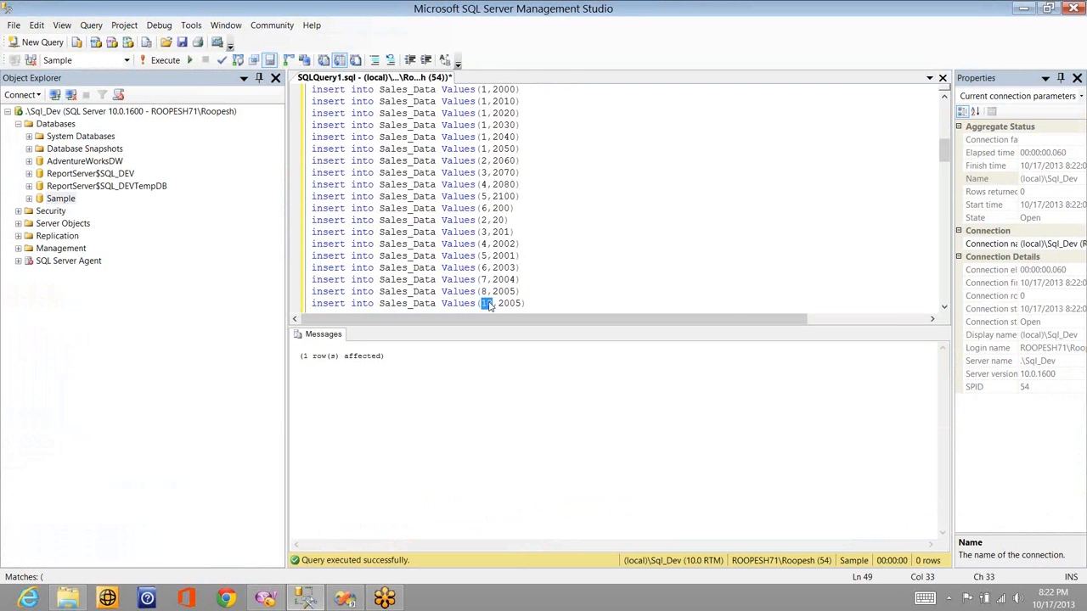
scroll(489, 305, "up", 10)
key("ctrl+Home")
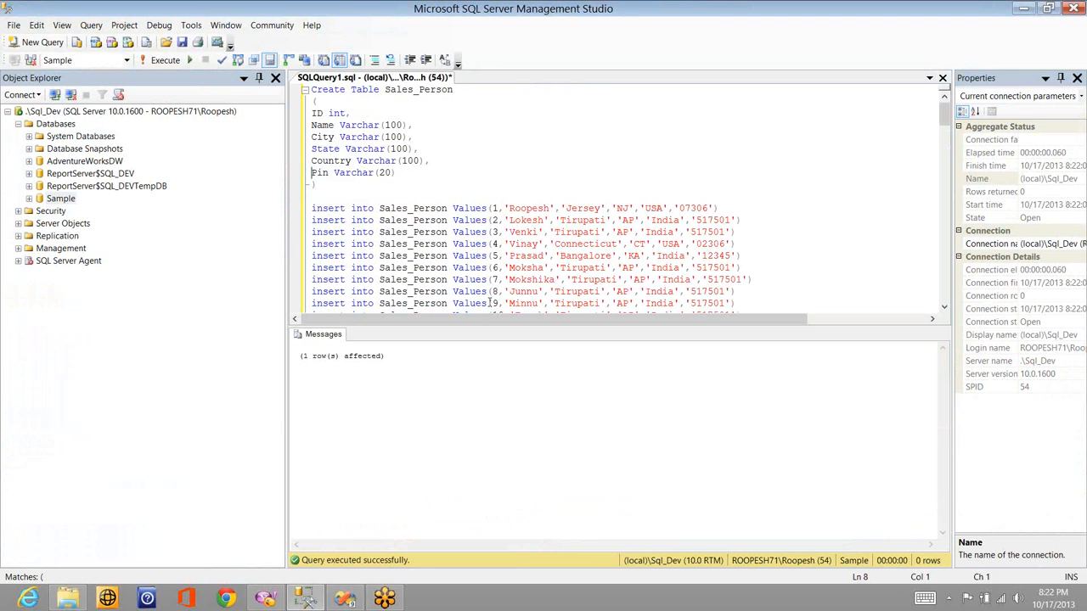
- Examine the ID values in the Sales_Person insert statements, going through them line by line
key("Down")
key("Down")
key("Down")
key("Down")
key("shift+Down")
key("shift+Down")
key("shift+Down")
key("shift+Down")
key("shift+Down")
key("shift+Down")
key("shift+Down")
key("shift+Down")
key("shift+Down")
key("shift+Down")
key("shift+Down")
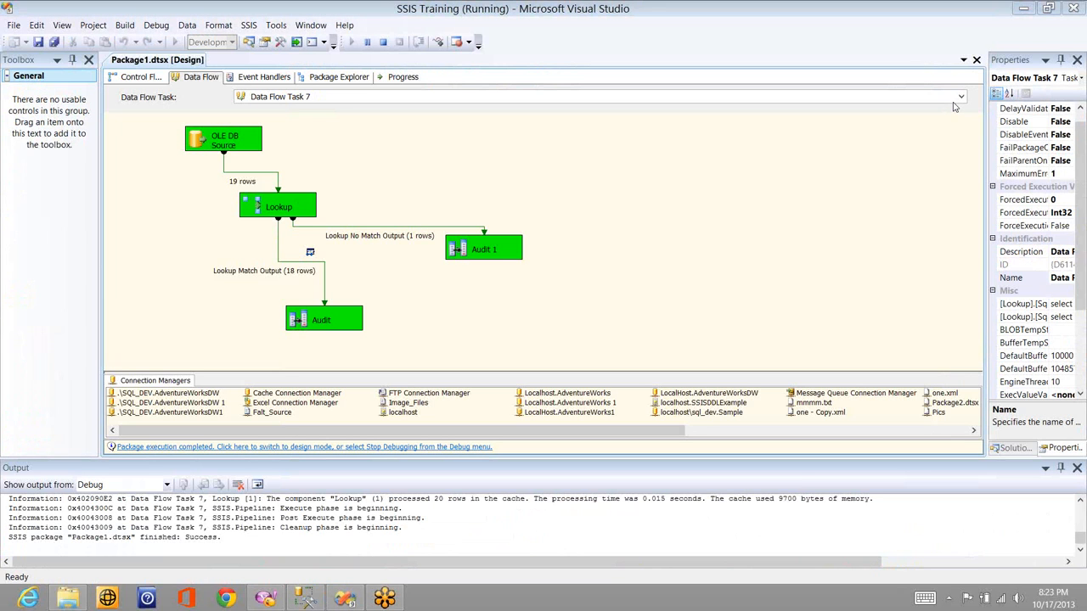
- Switch to Visual Studio, stop debugging and add a new data flow task to the control flow, connected to run before Data Flow Task 7
left_click(385, 43)
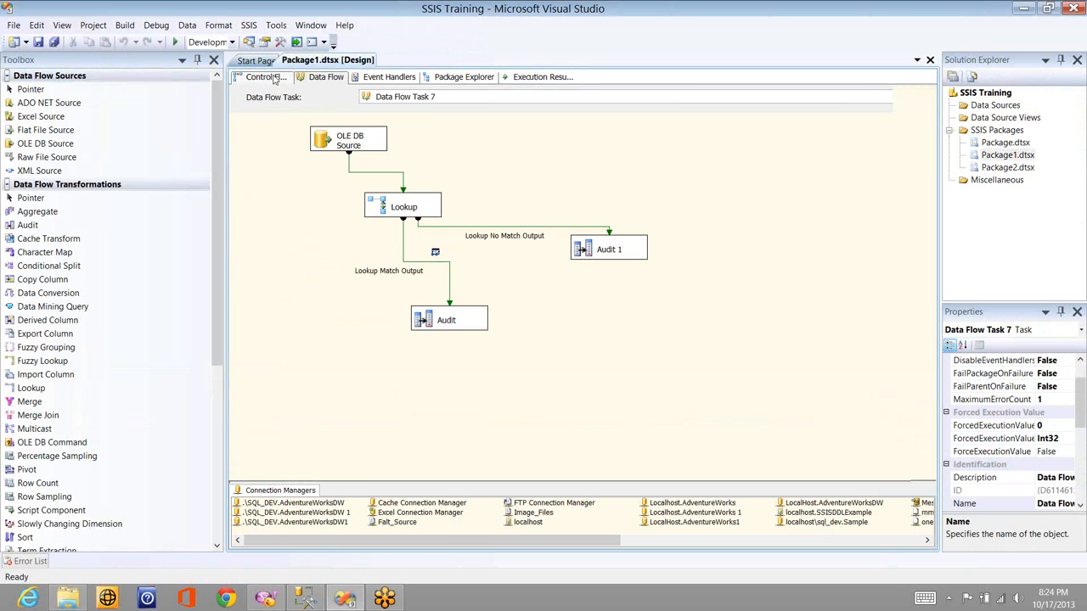
left_click(274, 78)
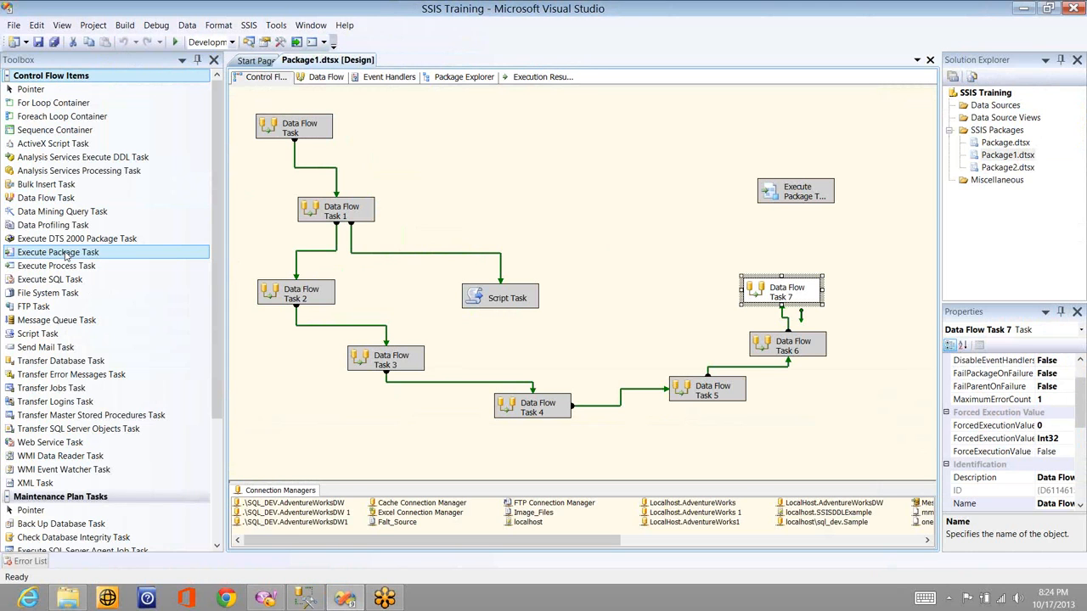
left_click(59, 186)
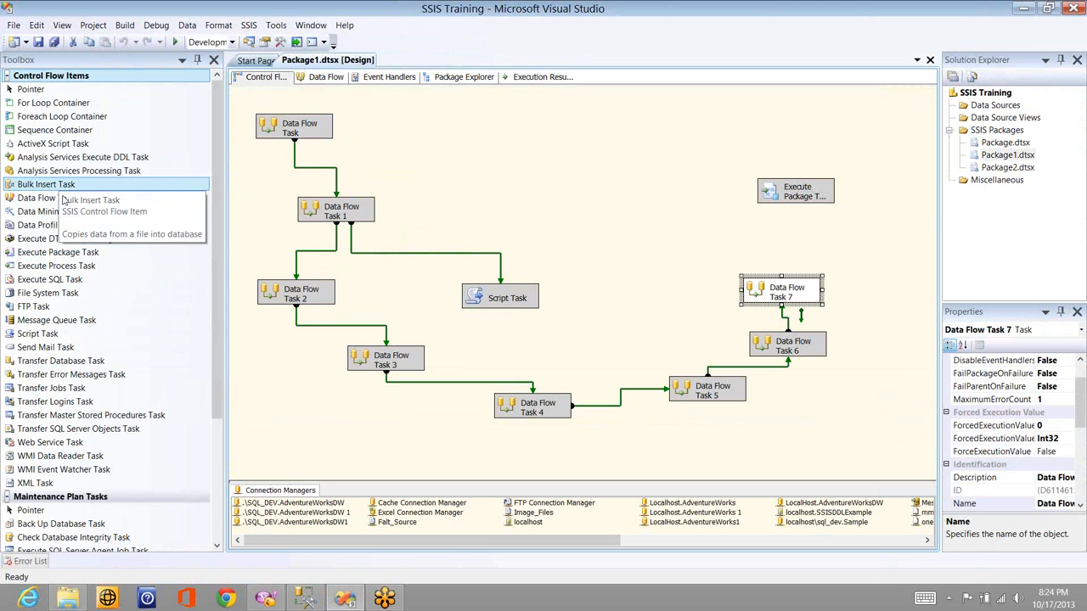
left_click_drag(65, 198, 606, 207)
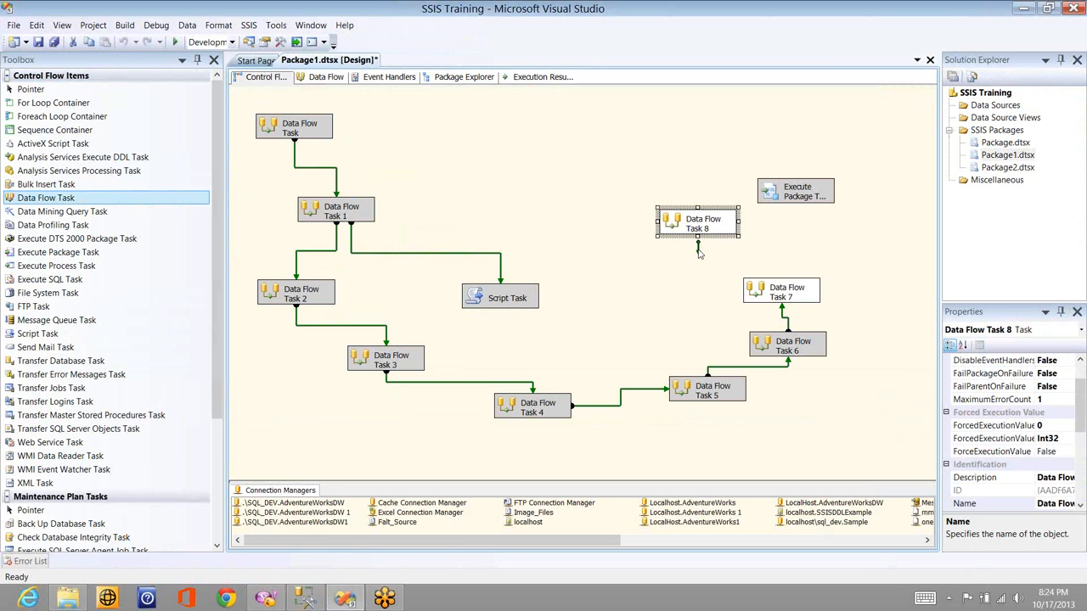
left_click(773, 299)
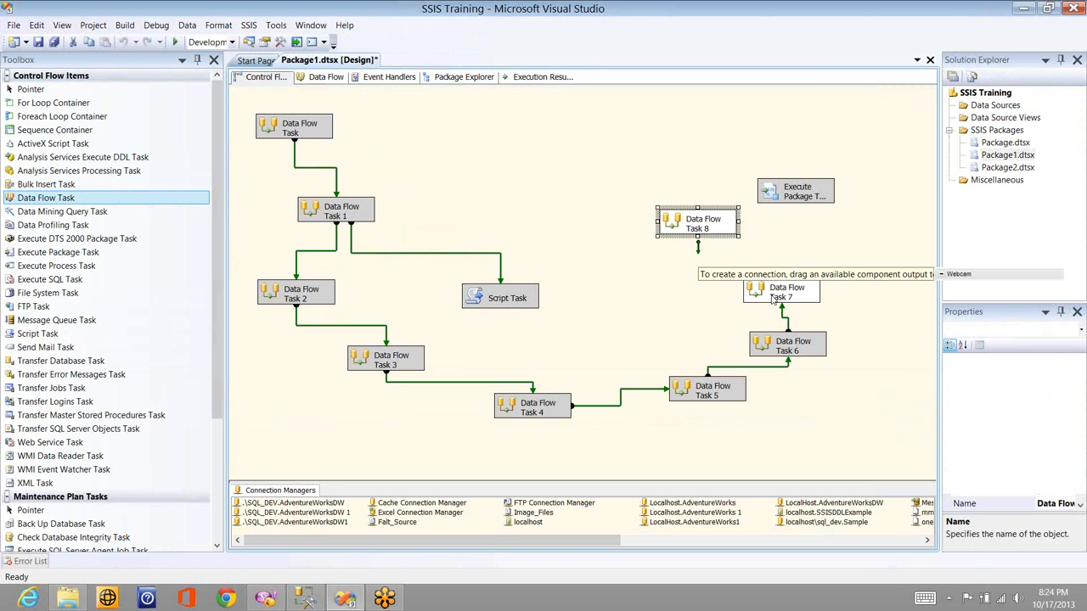
- Add an OLE DB Source inside the new data flow task, using the localhost\sql_dev.Sample connection and the [dbo].[Sales_Person] table
double_click(715, 231)
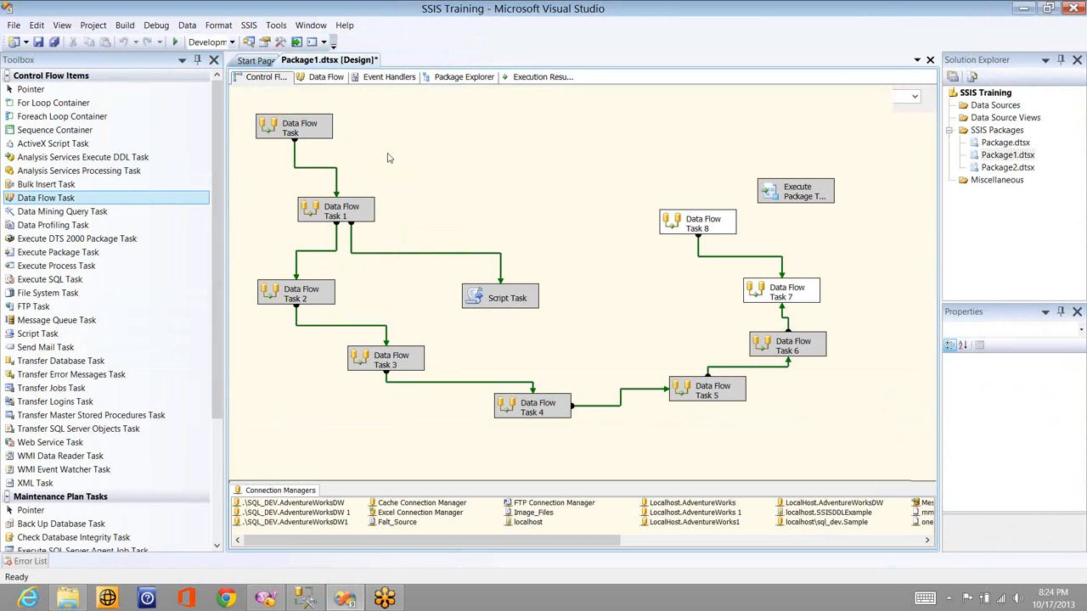
left_click_drag(85, 144, 393, 154)
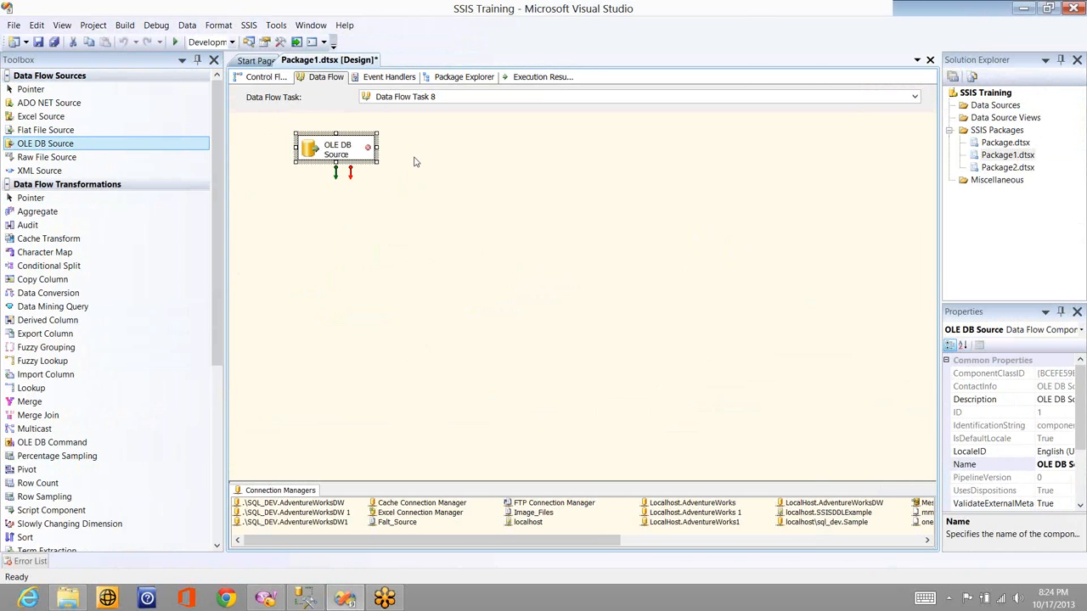
double_click(360, 153)
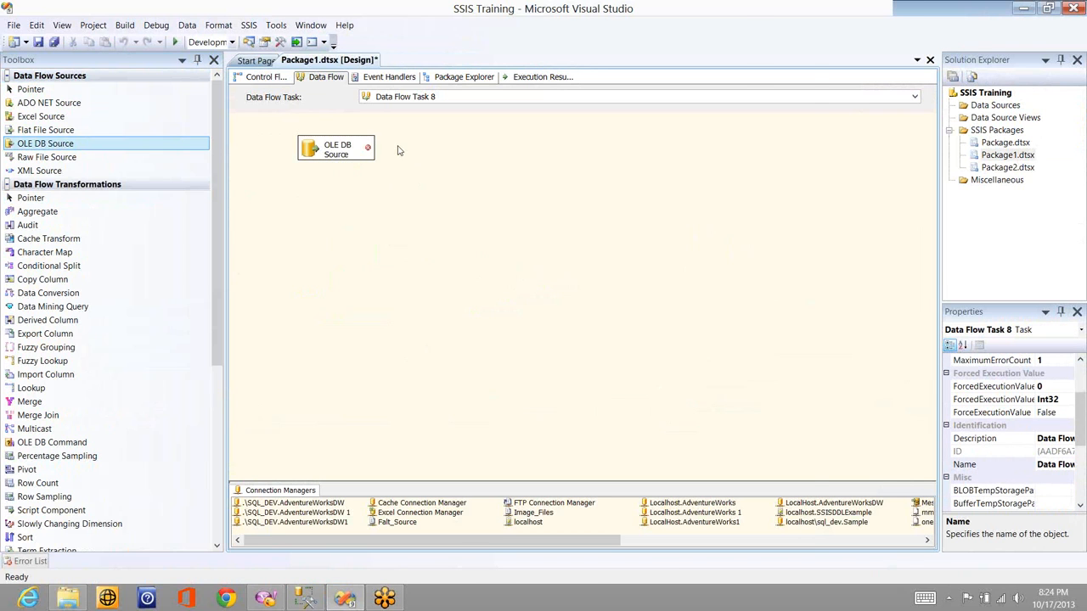
left_click(694, 212)
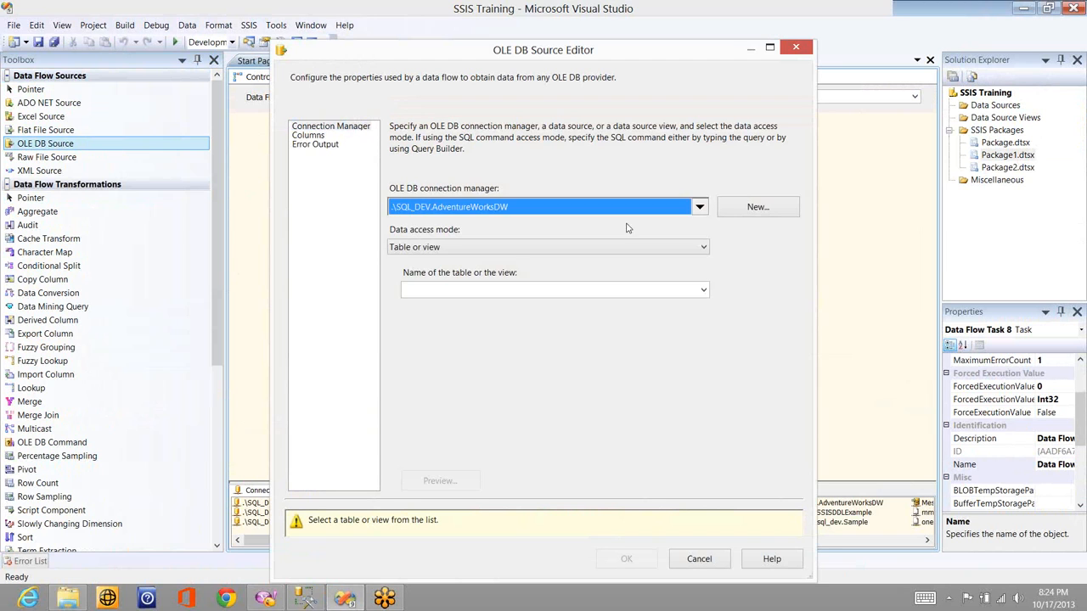
left_click(488, 298)
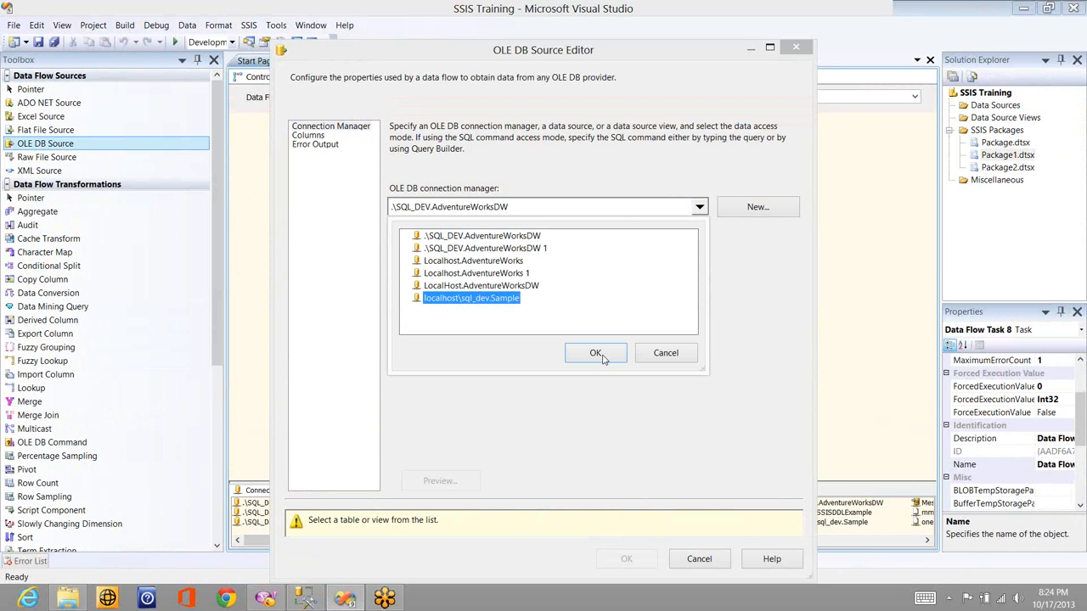
left_click(603, 356)
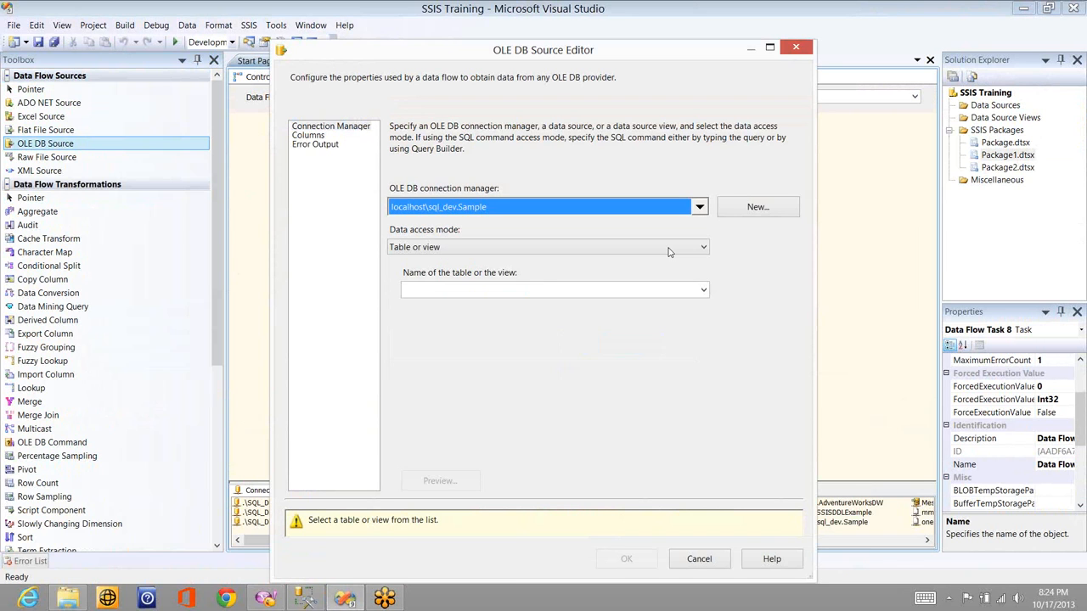
left_click(517, 289)
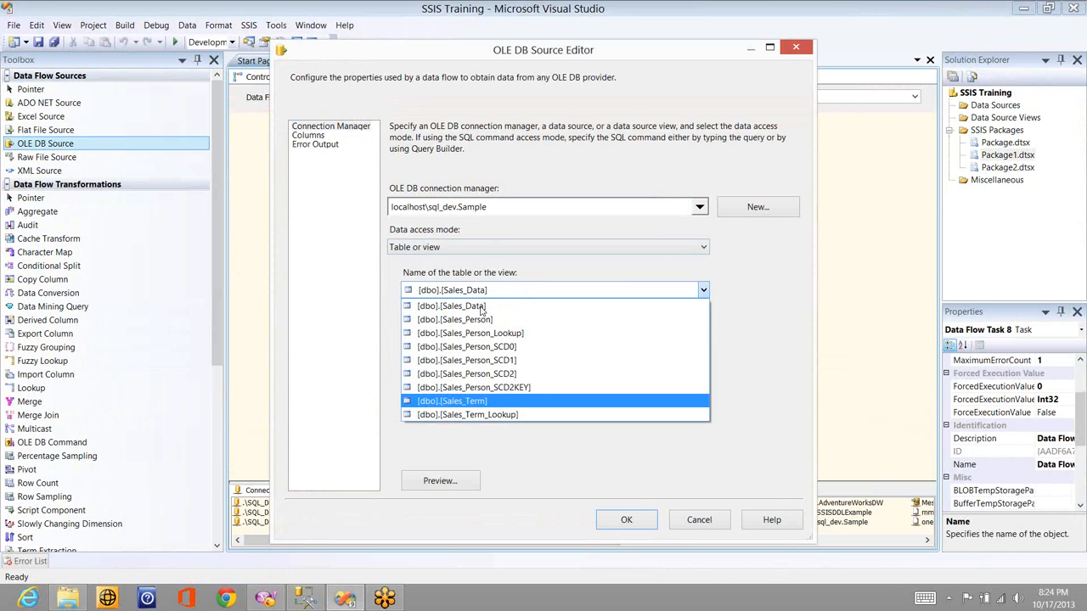
left_click(485, 320)
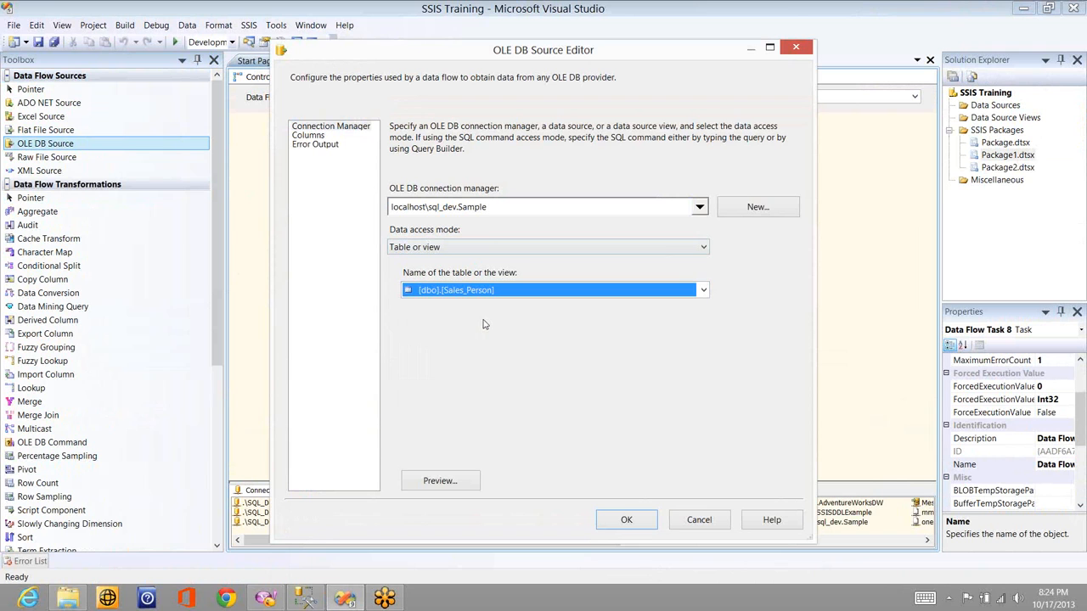
left_click(630, 519)
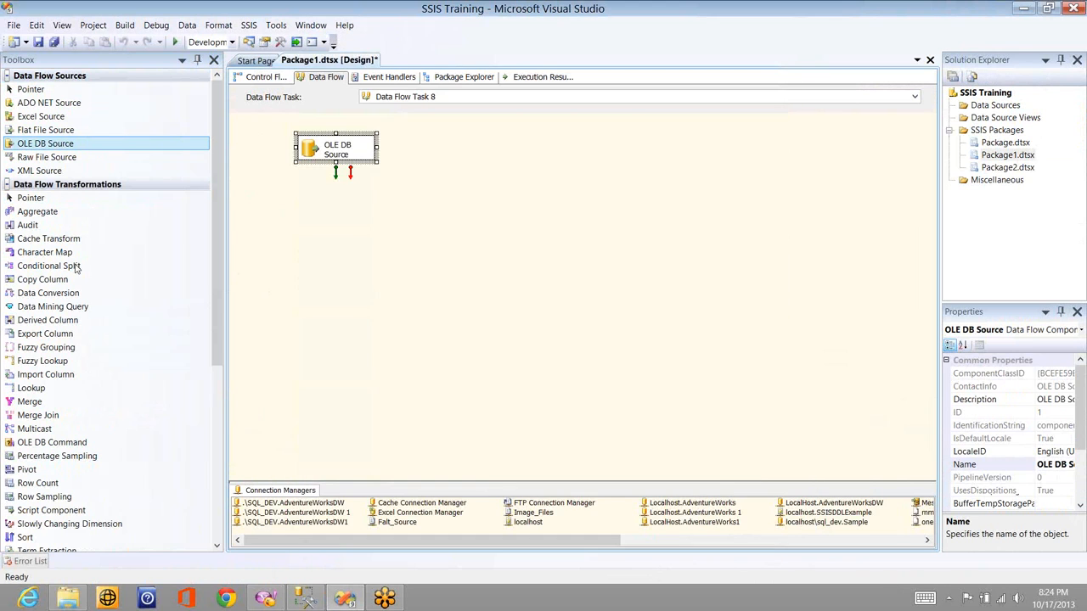
- Add a Cache Transform to the data flow and connect the OLE DB Source output to it
left_click(49, 238)
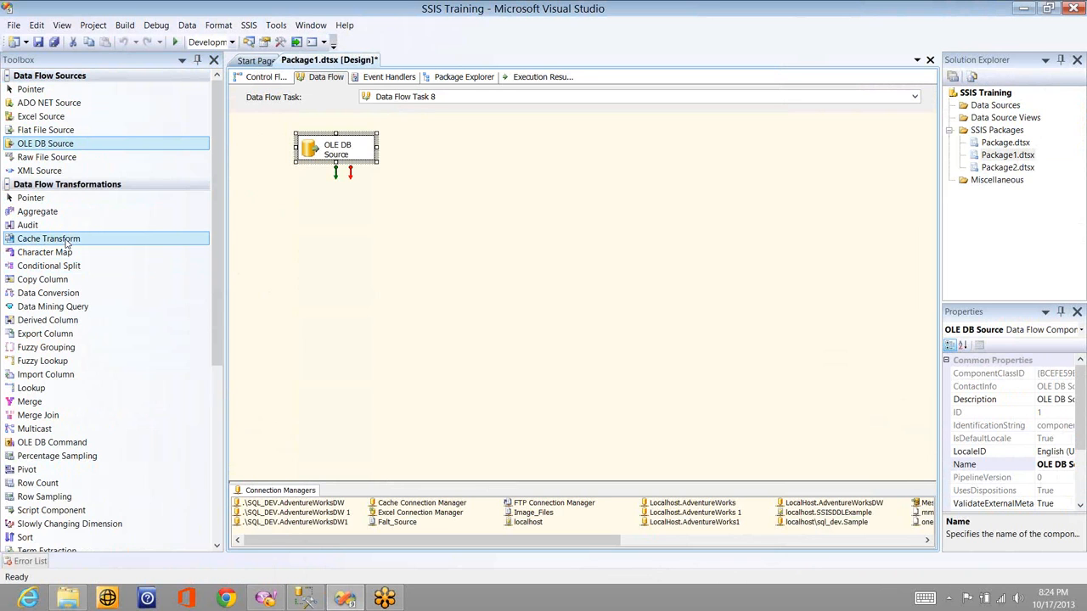
left_click(341, 158)
left_click_drag(336, 173, 440, 223)
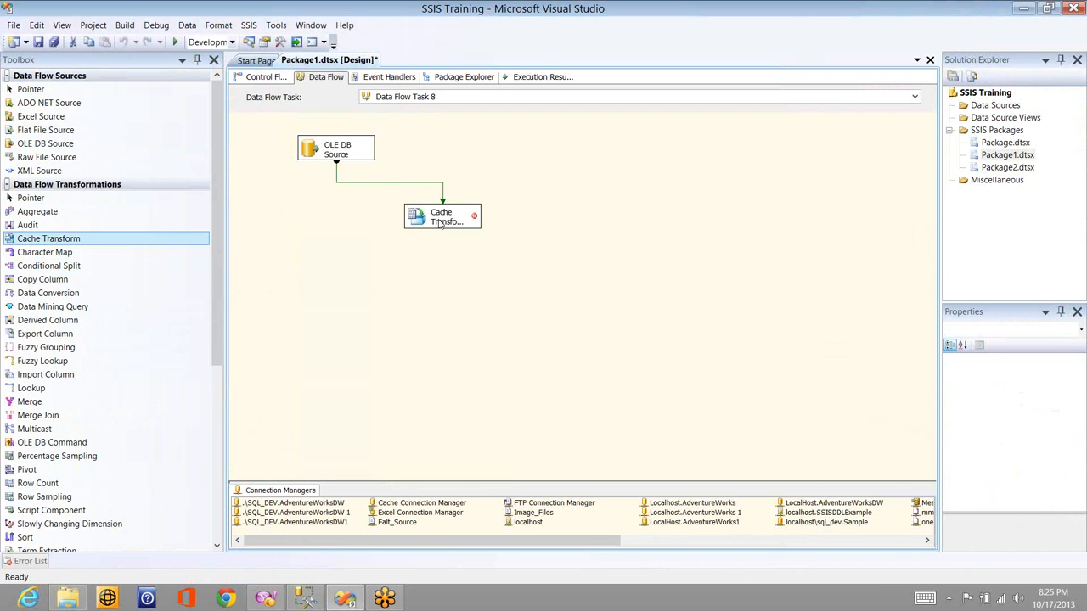
- Create a new cache connection manager for the Cache Transform and name it Sales_Person
left_click(440, 224)
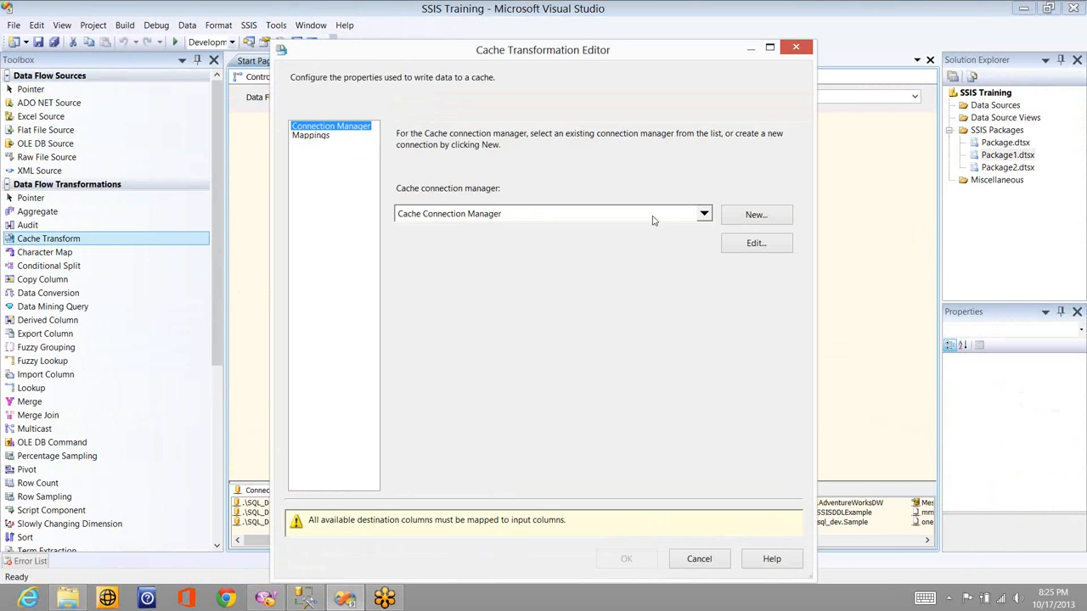
left_click(747, 215)
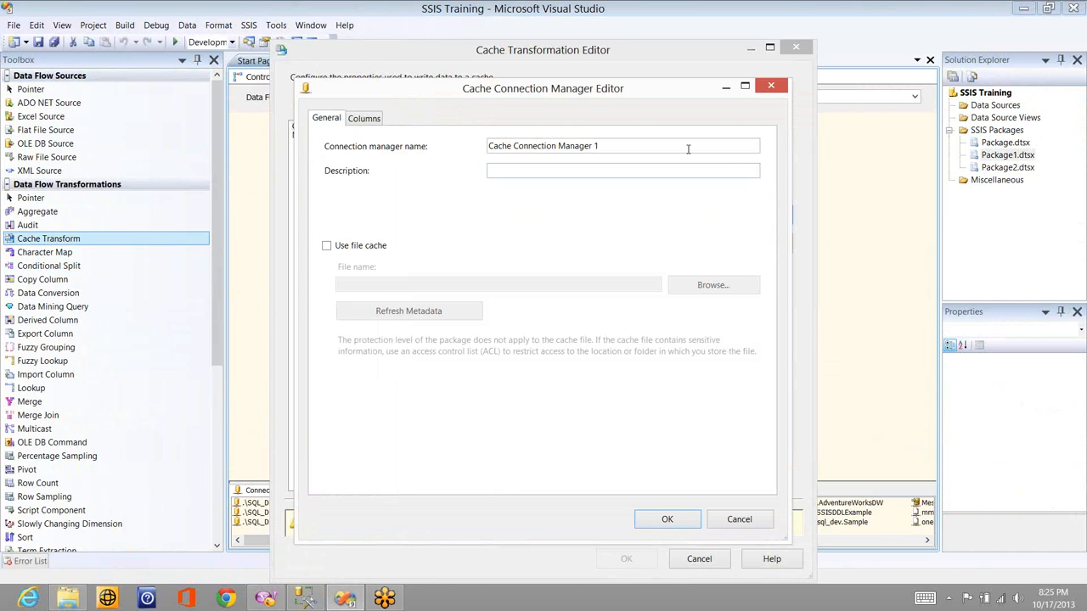
left_click(688, 149)
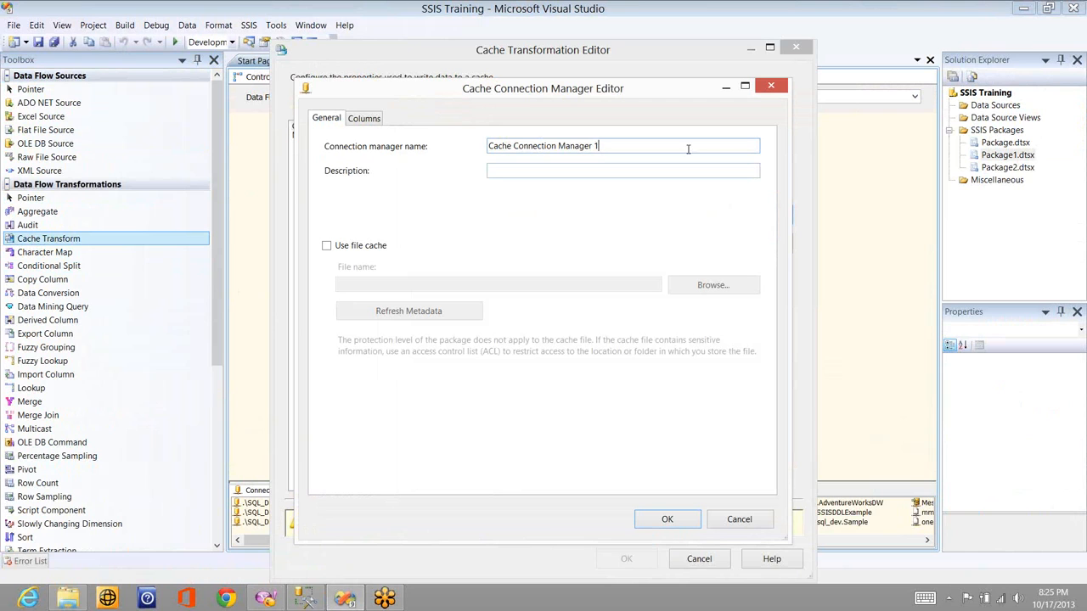
key("ctrl+a")
type("Sales_Person")
- Make ID the index column of the Sales_Person cache connection and accept the Cache Transform's column mappings
left_click(363, 119)
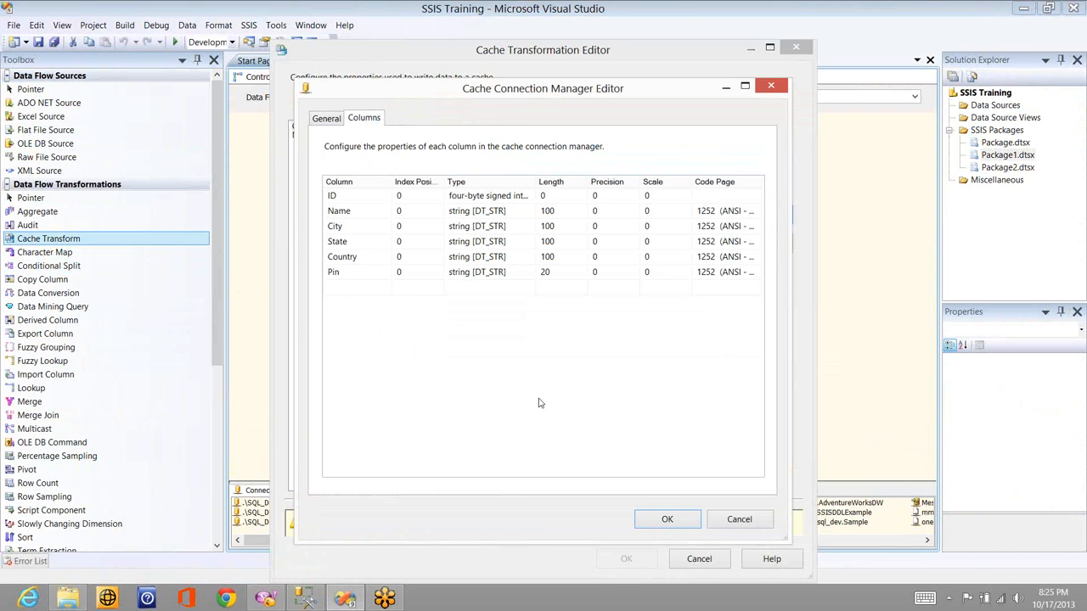
left_click(667, 520)
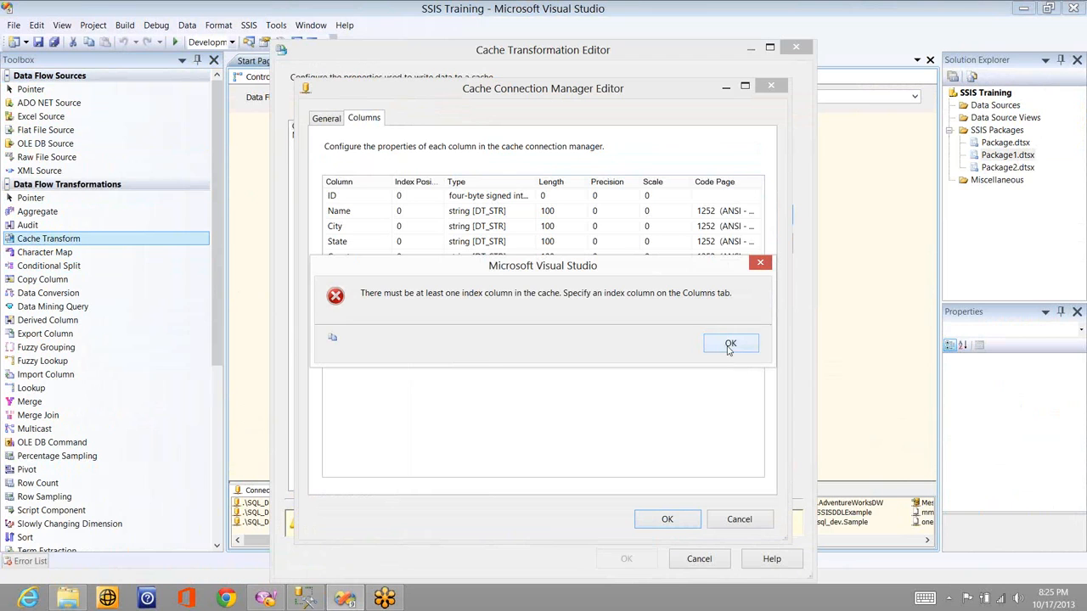
key("Return")
left_click(429, 195)
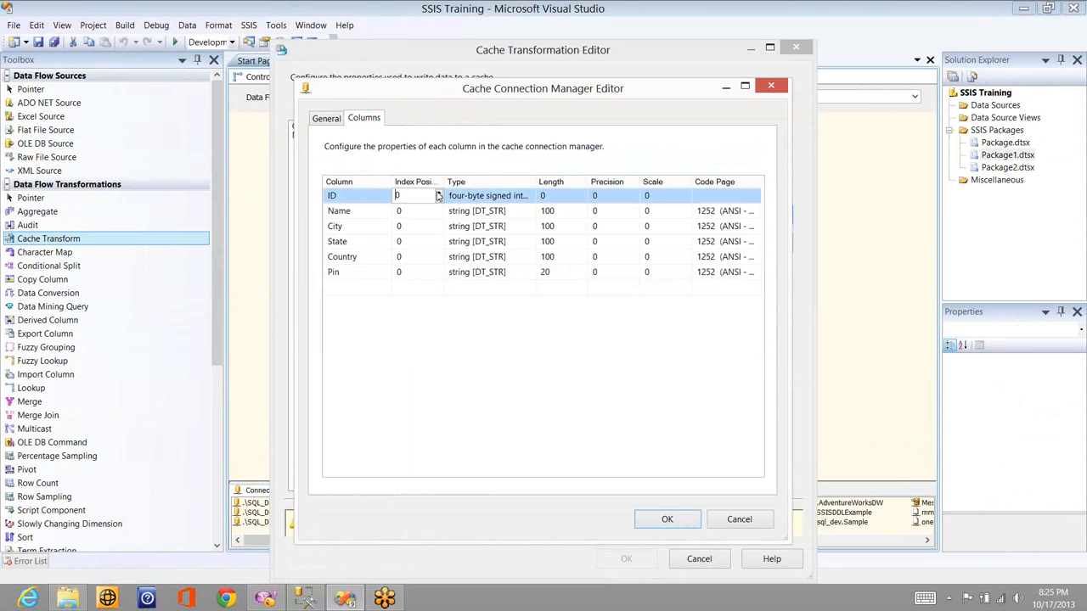
left_click(438, 194)
left_click(667, 519)
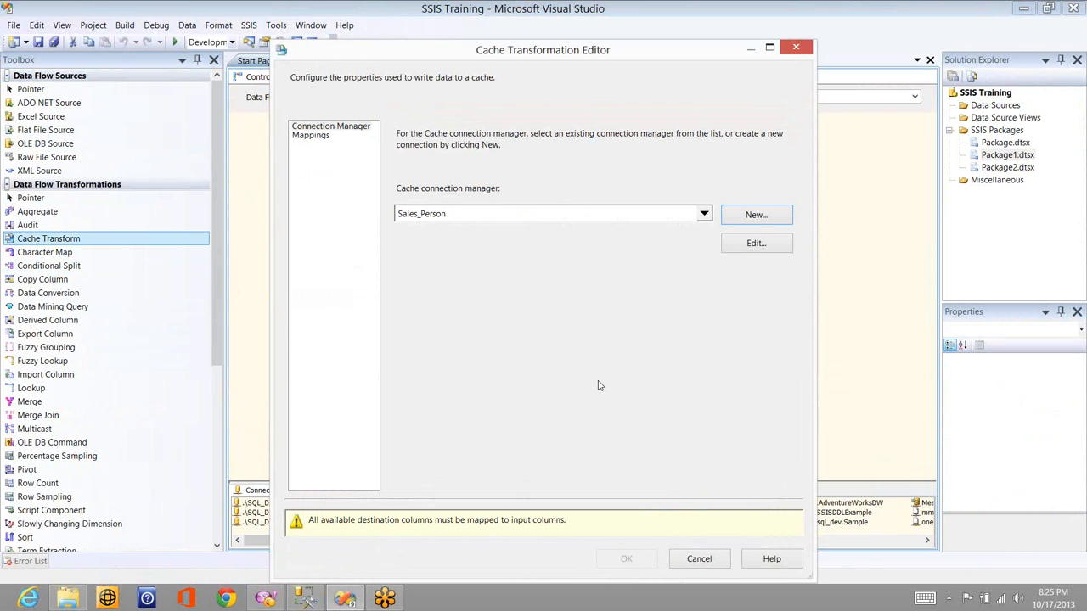
left_click(314, 136)
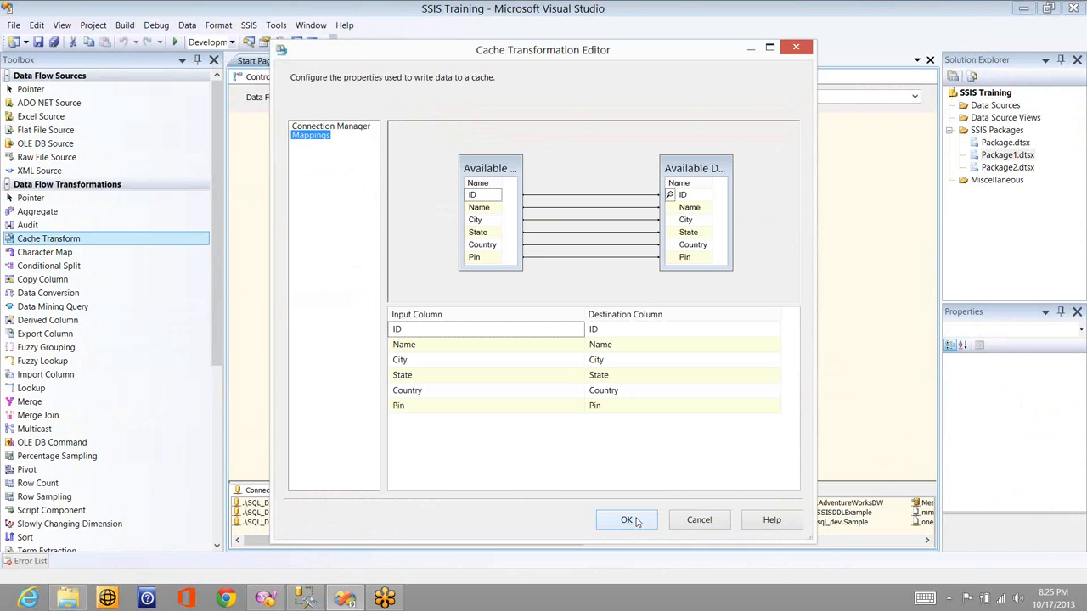
left_click(637, 519)
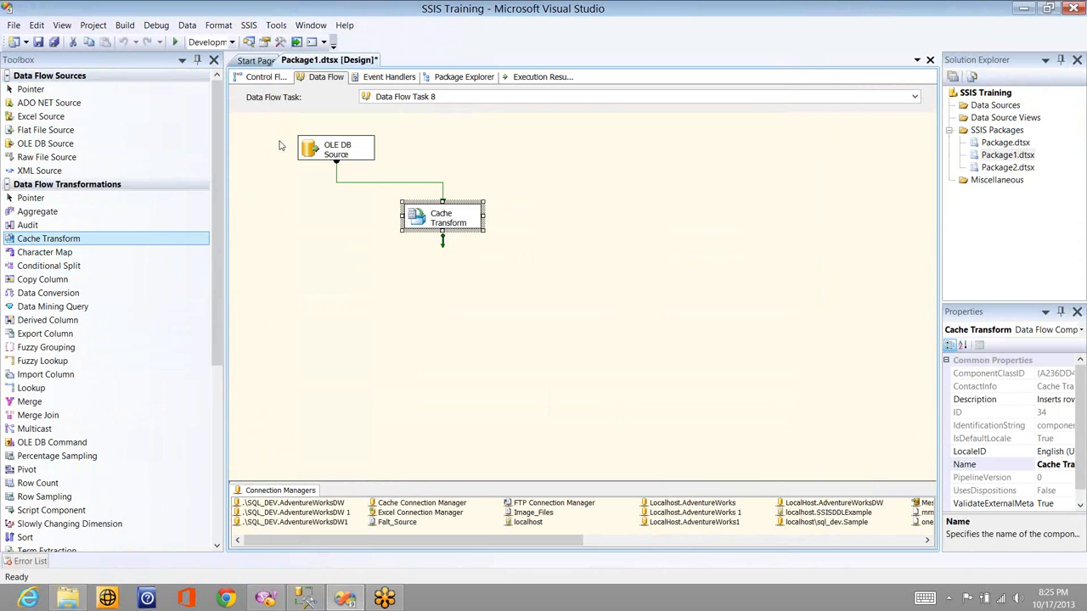
- Open the Lookup in Data Flow Task 7 and set its connection type to Cache connection manager
left_click(272, 77)
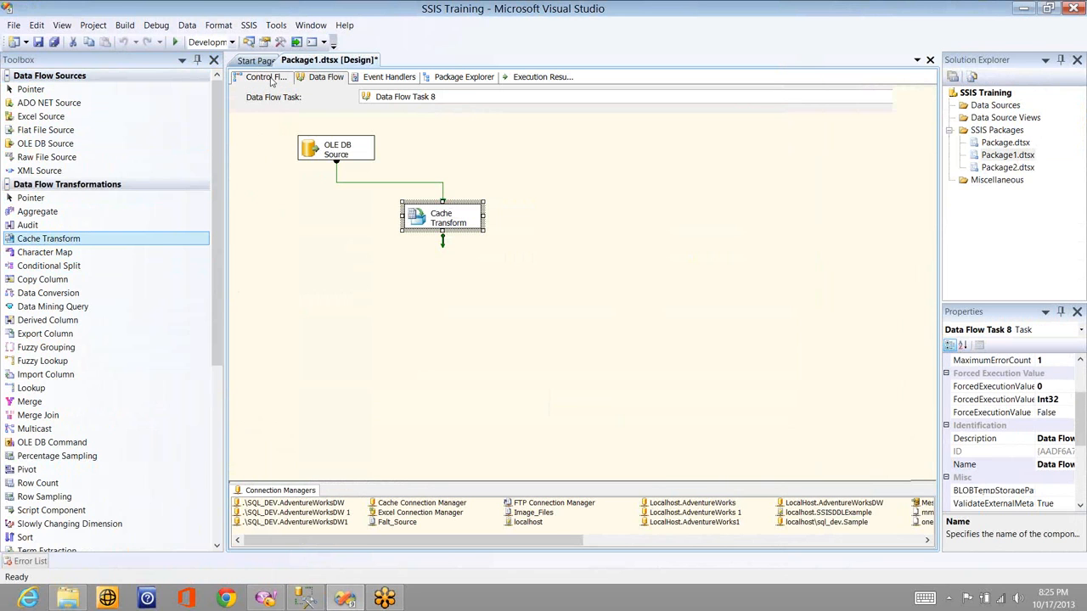
left_click(272, 78)
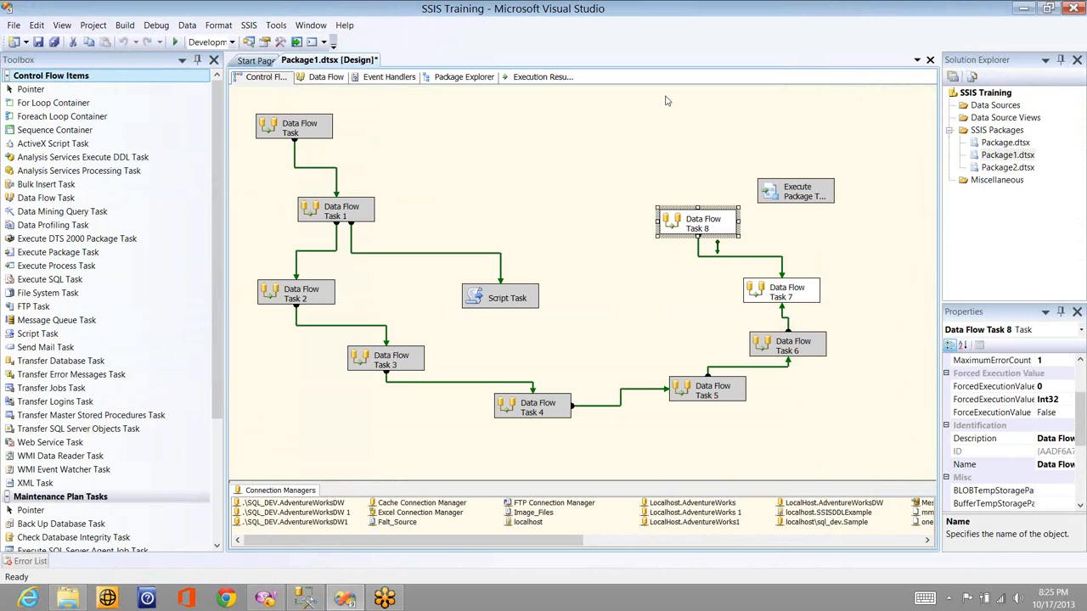
left_click(790, 294)
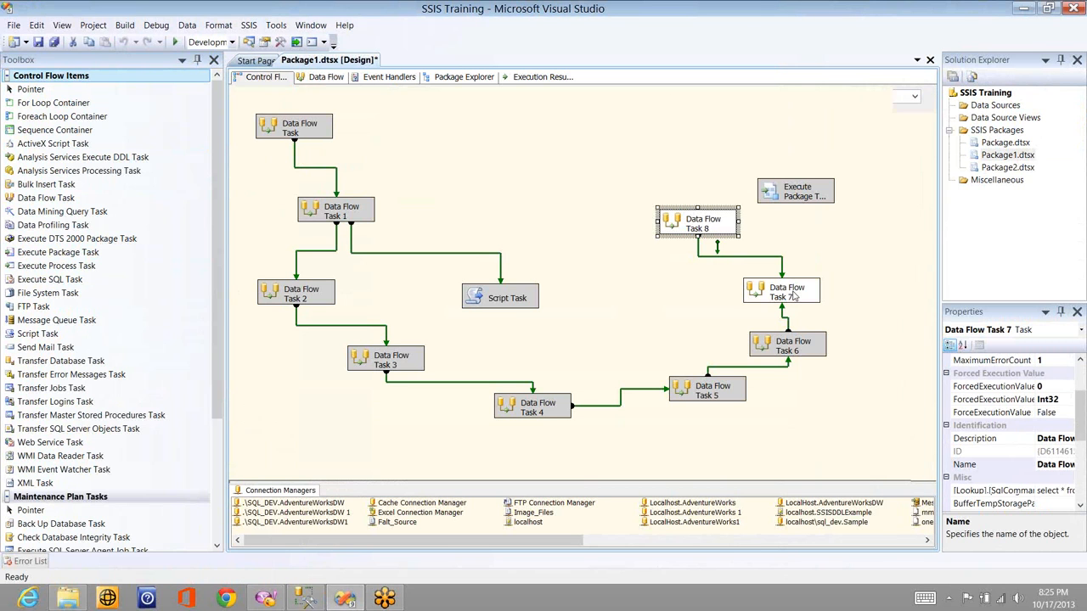
double_click(789, 294)
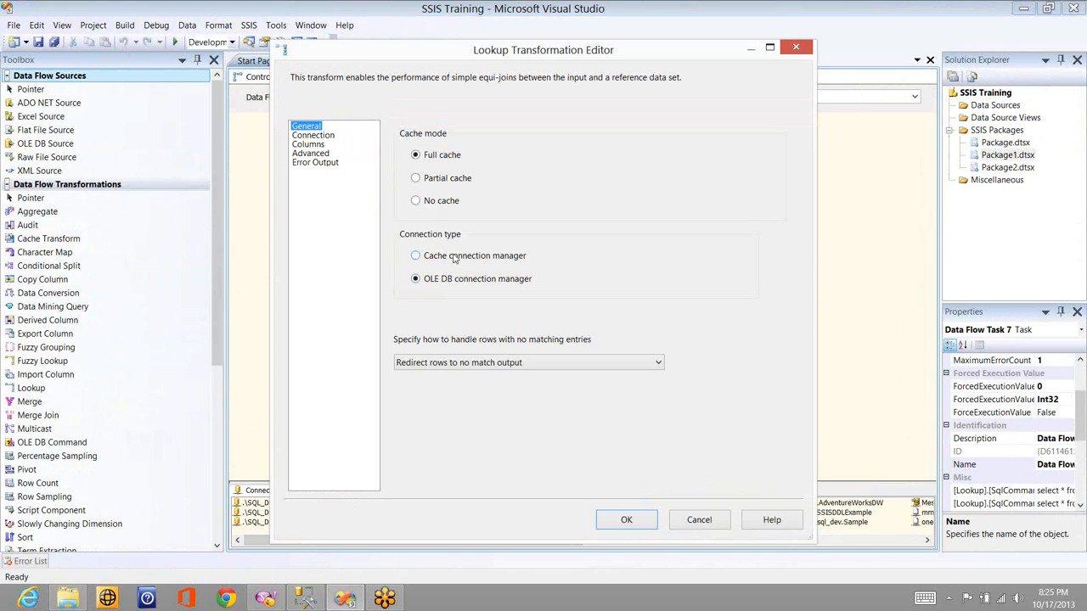
left_click(452, 256)
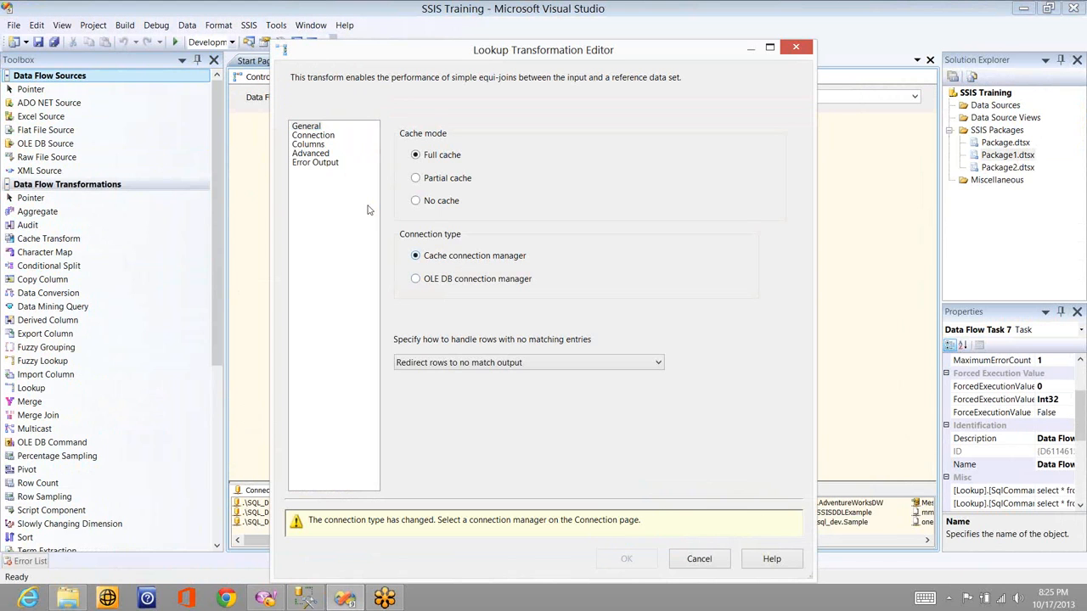
- Choose Sales_Person as the Lookup's cache connection manager and display its column mappings
left_click(306, 125)
left_click(312, 135)
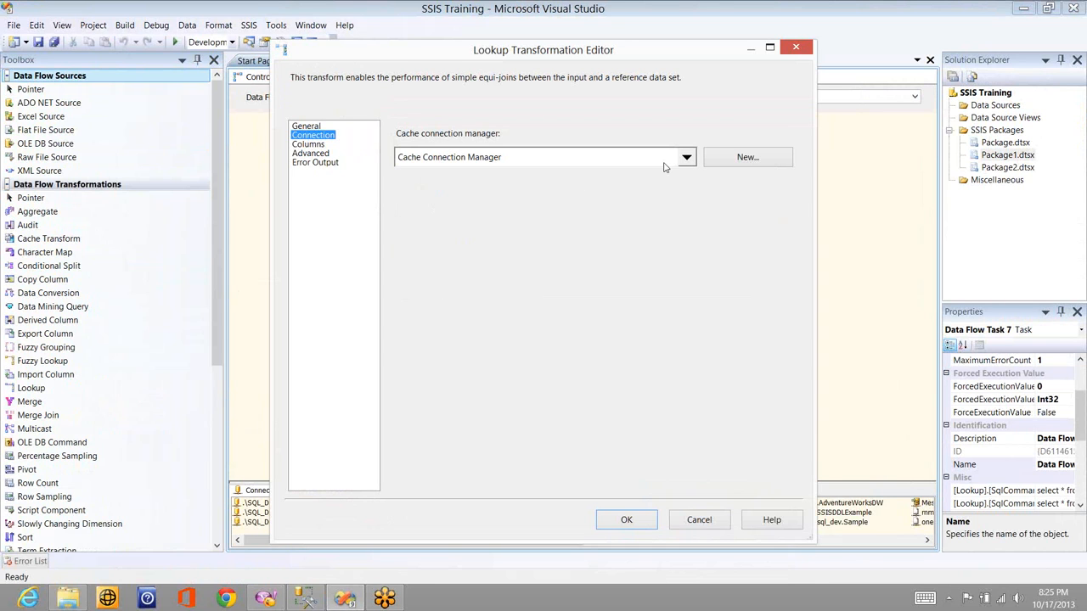
left_click(666, 163)
left_click(461, 202)
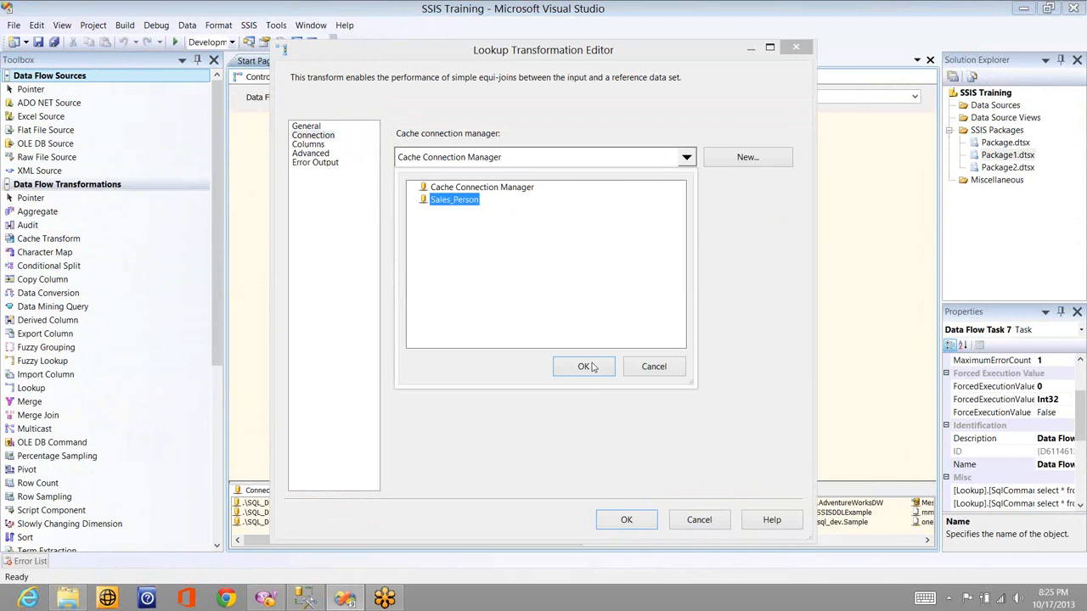
left_click(585, 366)
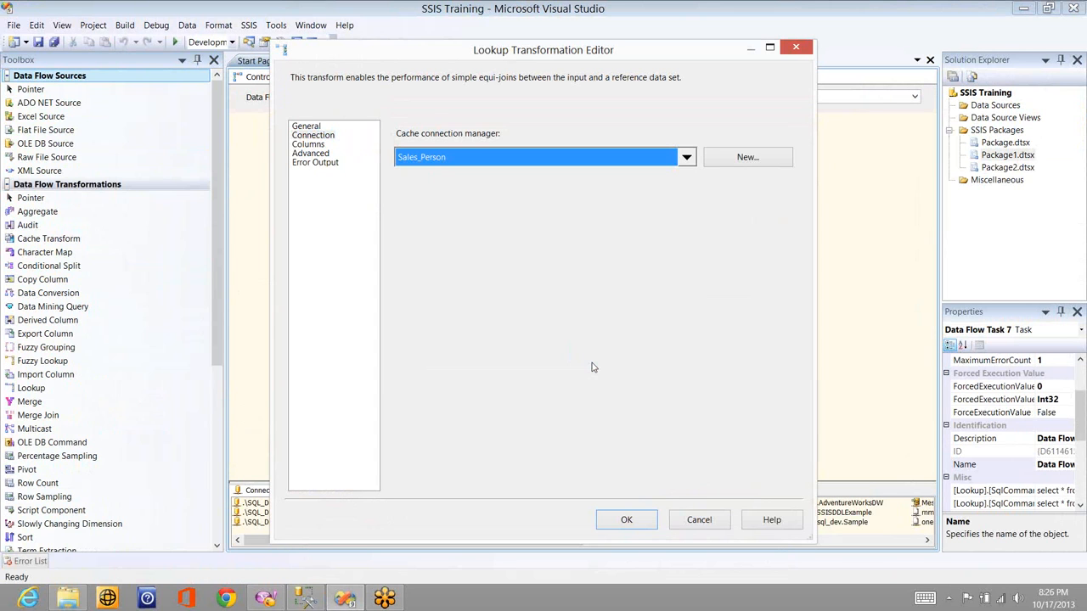
left_click(312, 135)
key("Down")
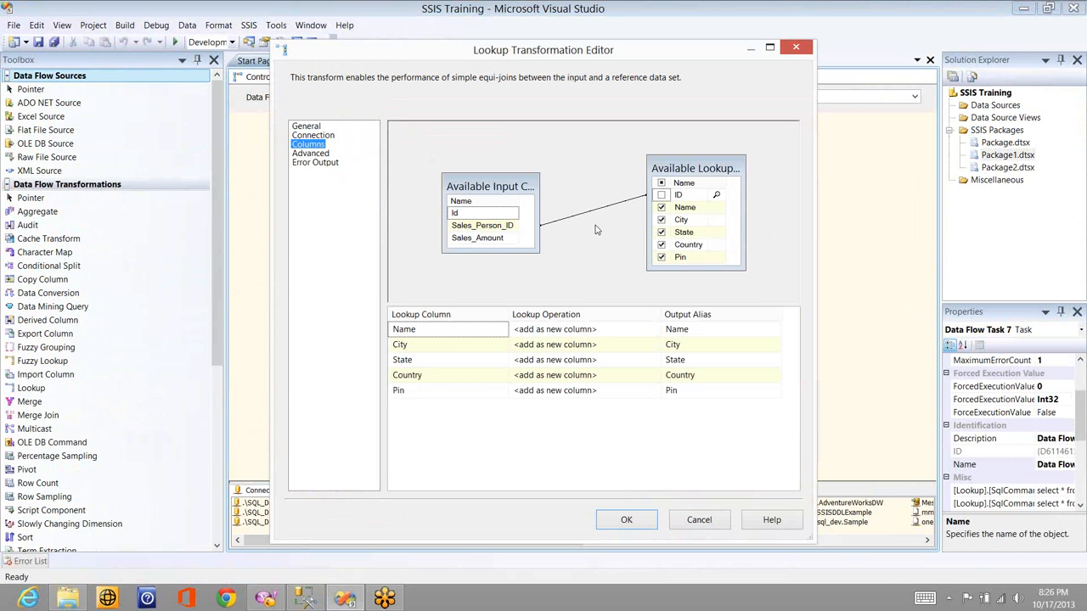
- Accept the Lookup's cache column mappings and execute Data Flow Task 7 on its own
left_click(626, 519)
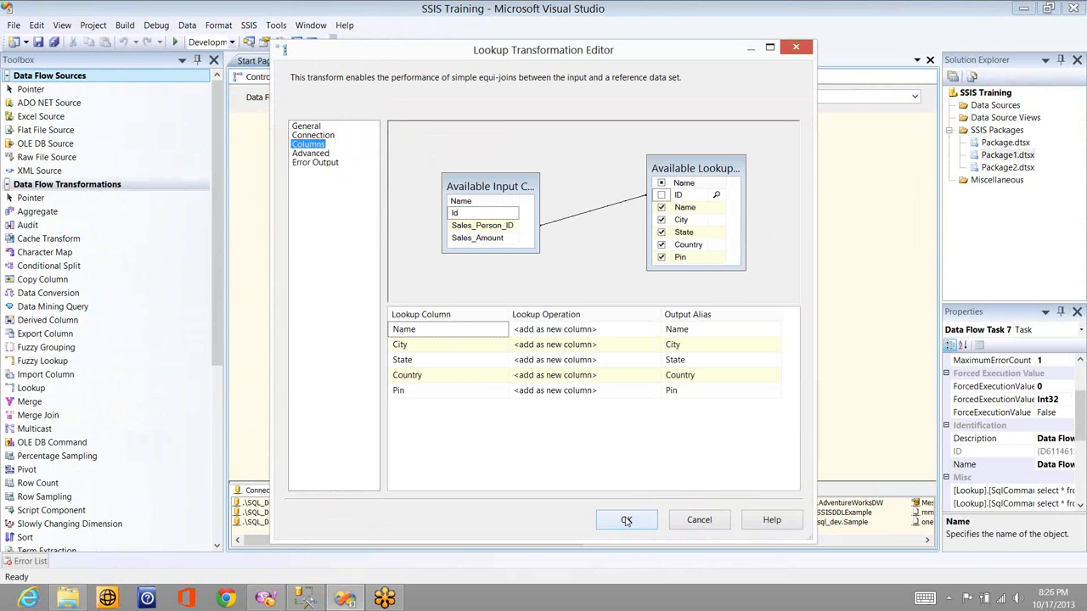
key("Return")
left_click(556, 171)
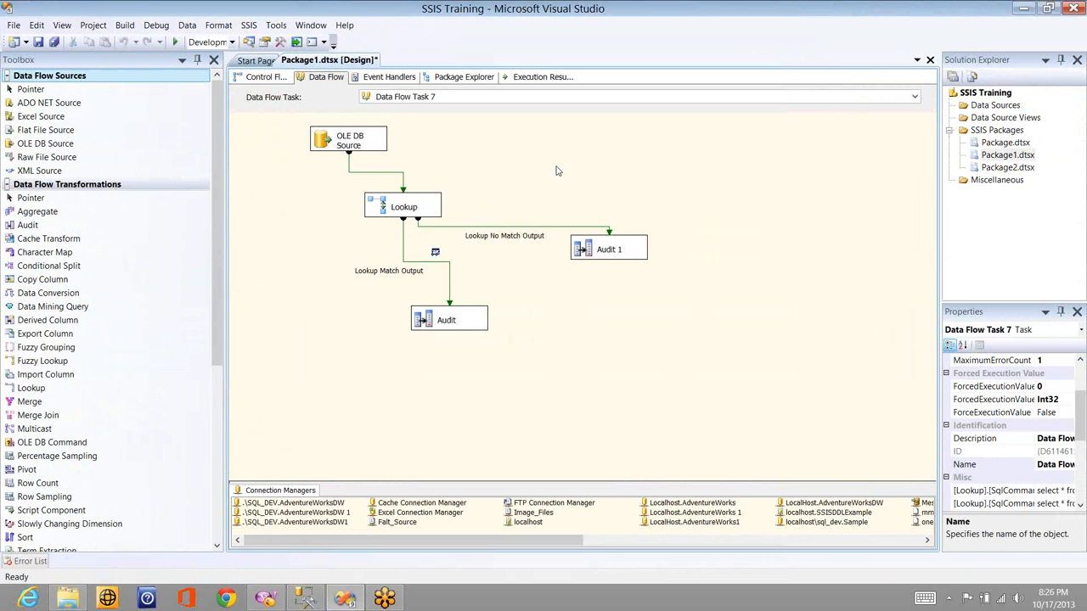
right_click(445, 167)
left_click(523, 211)
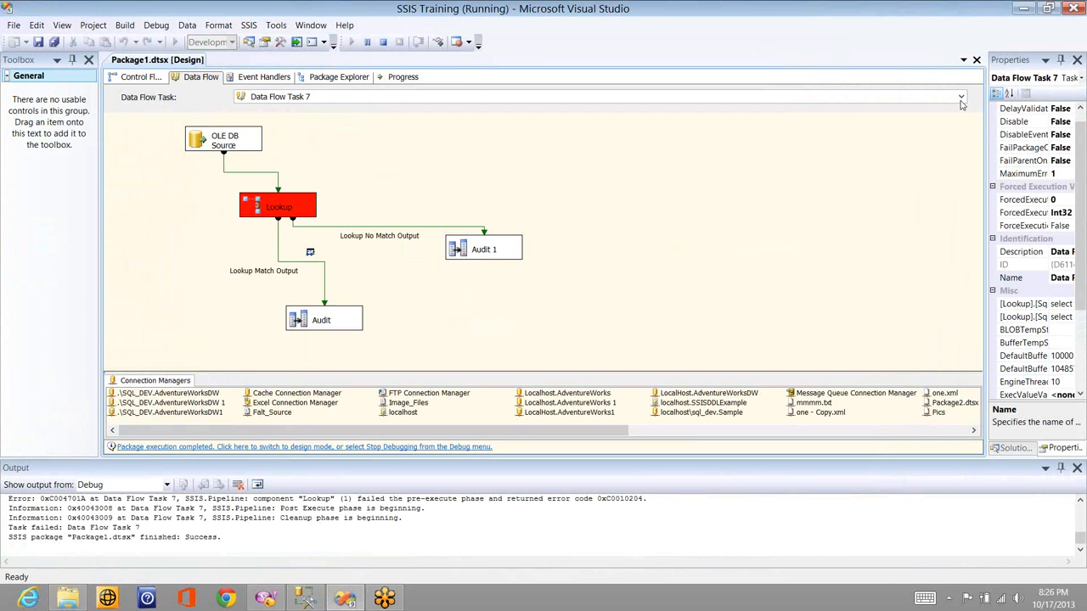
- Stop debugging the single task and execute the whole Package1.dtsx package
left_click(138, 77)
left_click(383, 43)
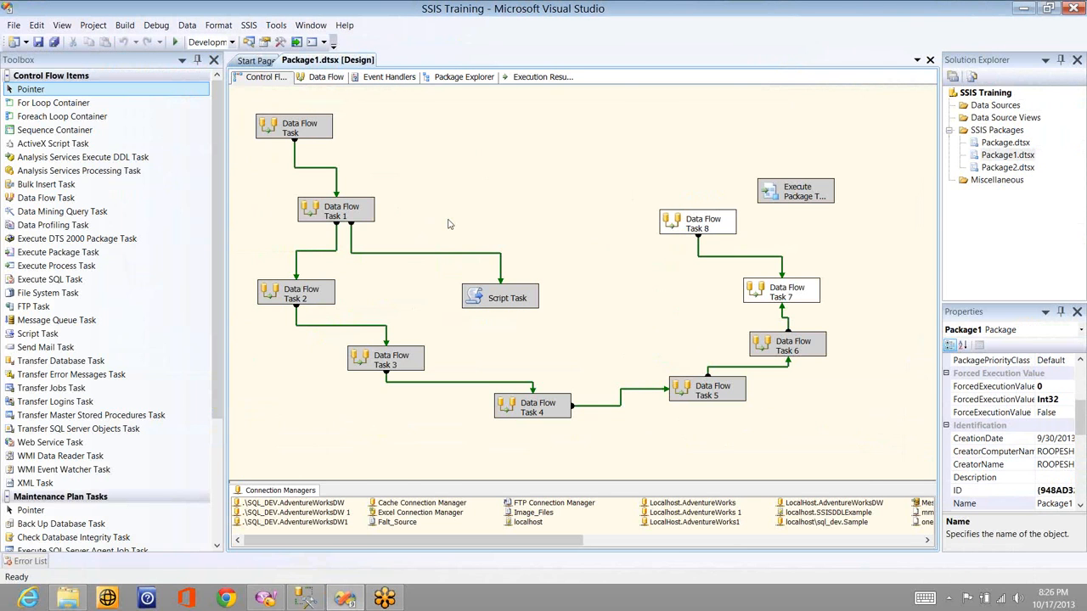
right_click(341, 180)
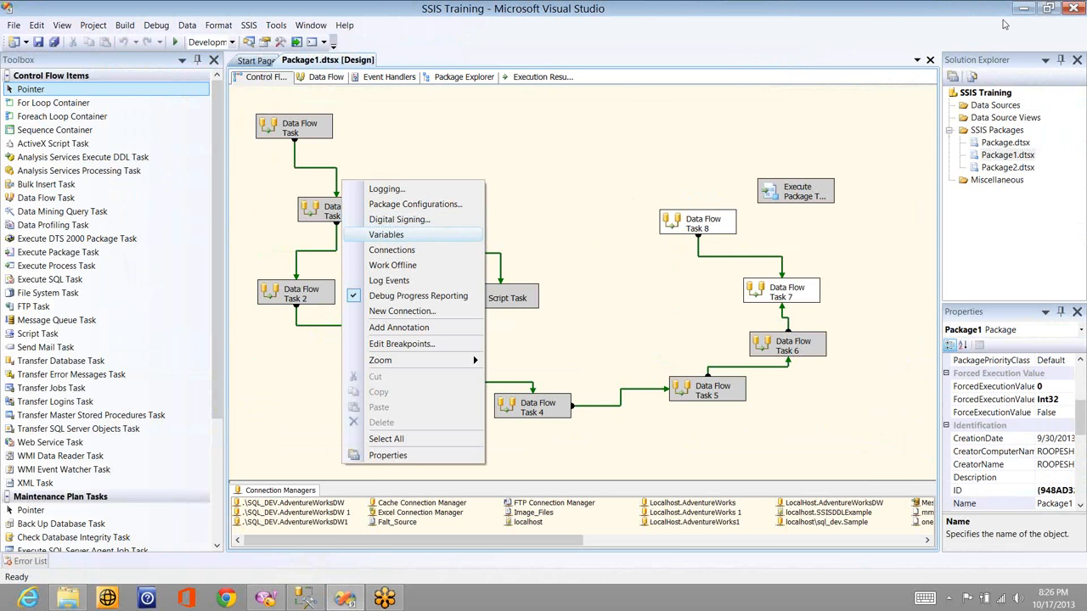
left_click(924, 35)
left_click(987, 155)
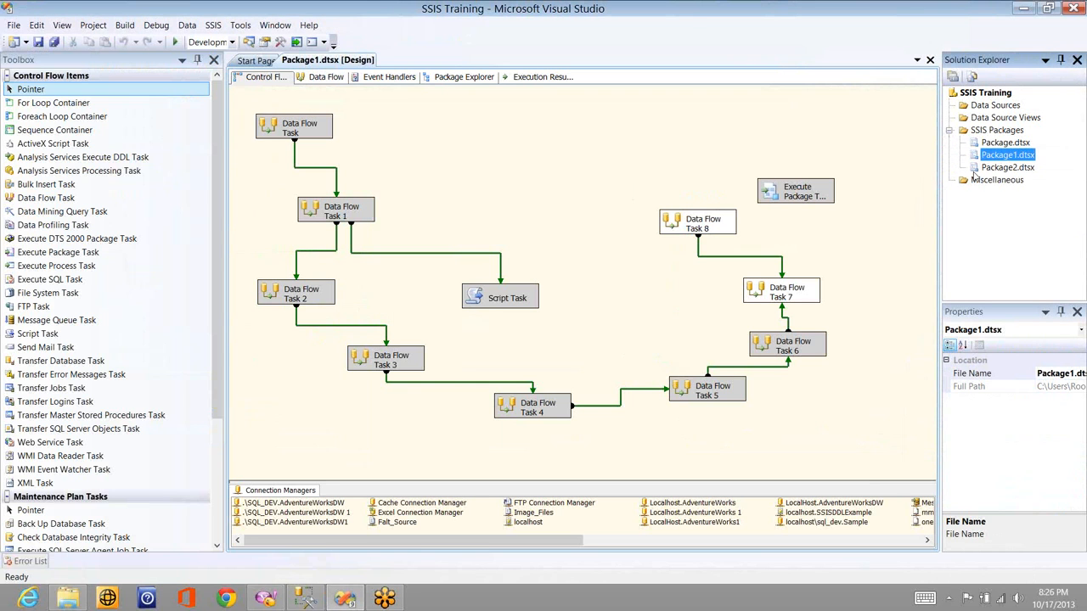
right_click(994, 156)
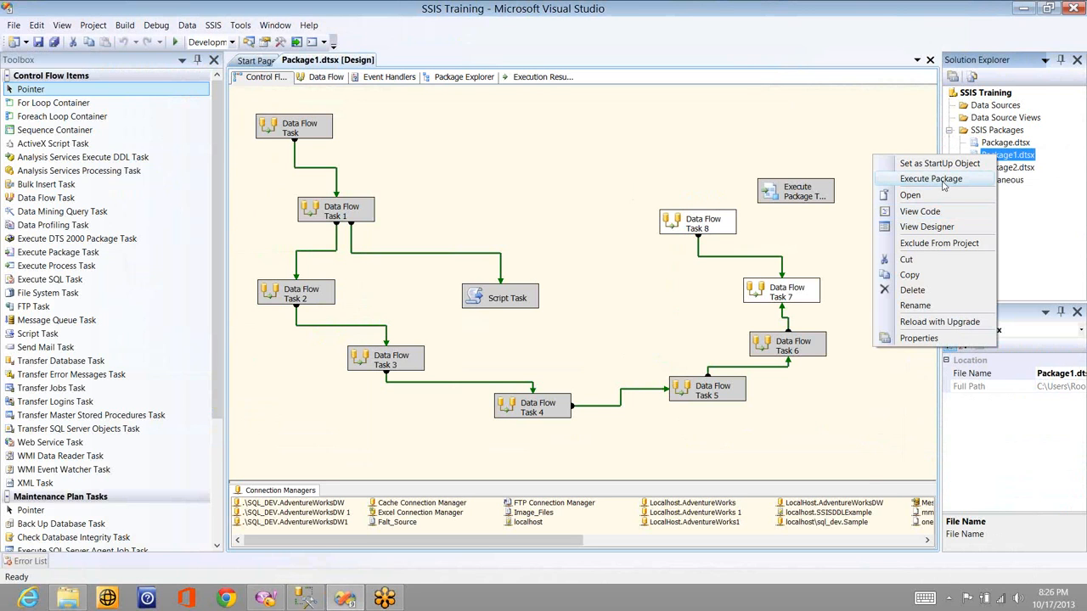
left_click(930, 180)
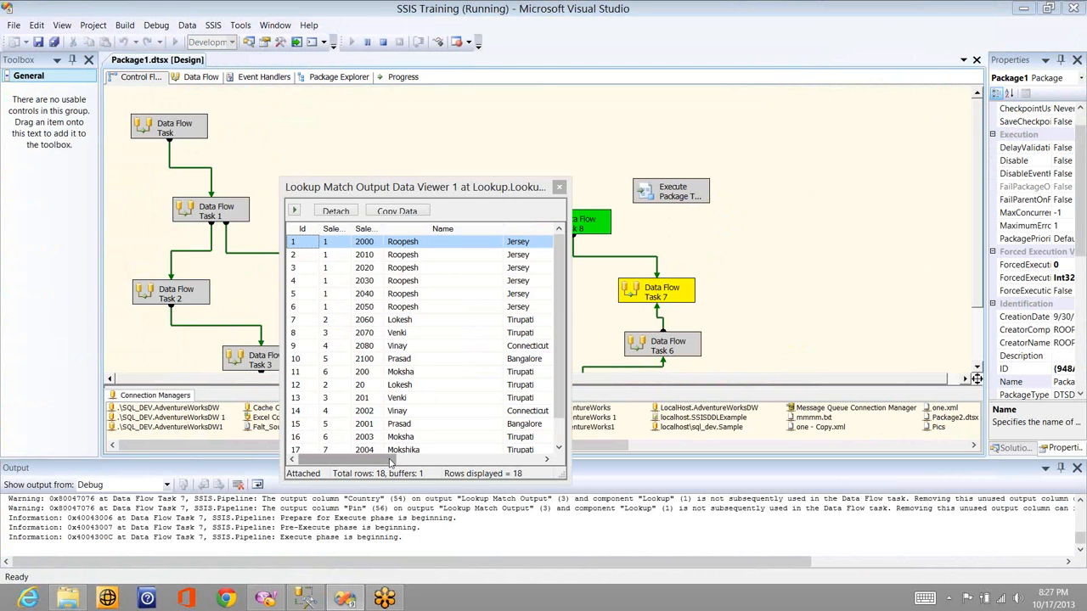
- Look through the Lookup Match Output in the data viewer, and open Data Flow Task 7 to check its row flow
left_click(543, 459)
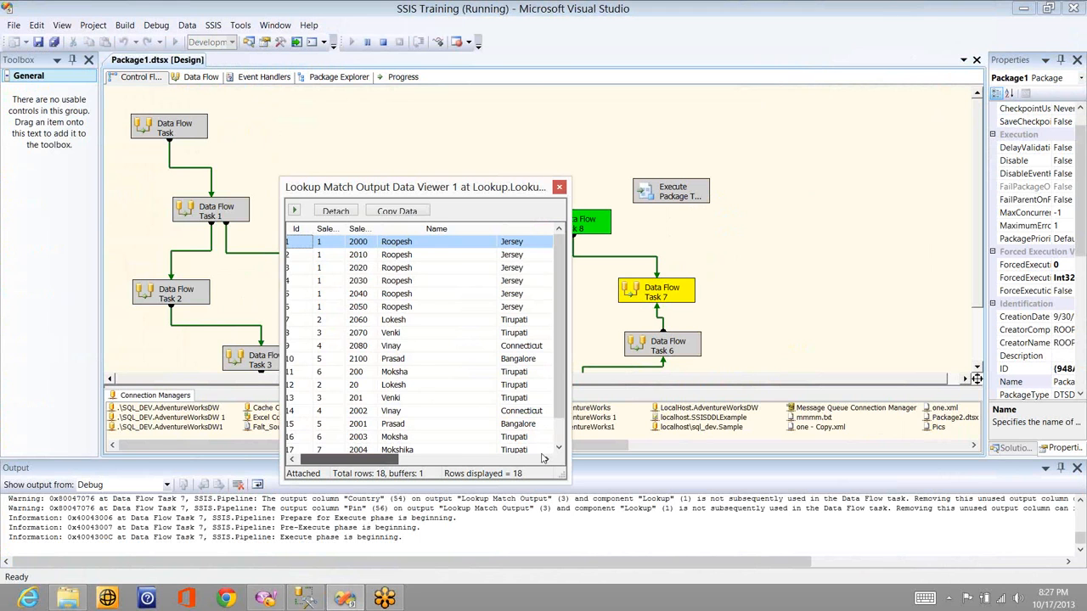
left_click(543, 458)
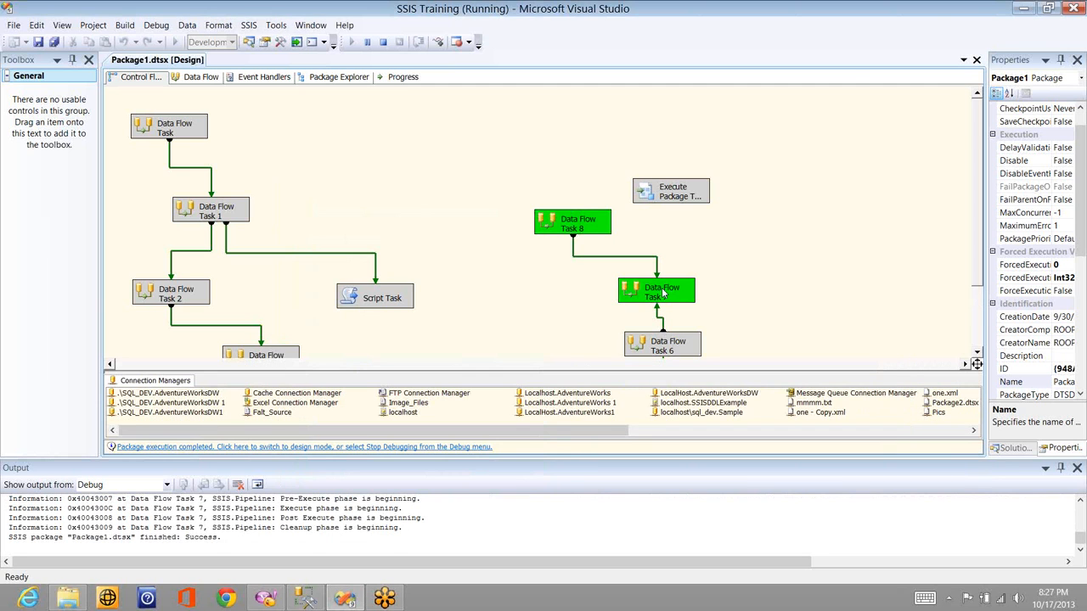
double_click(665, 289)
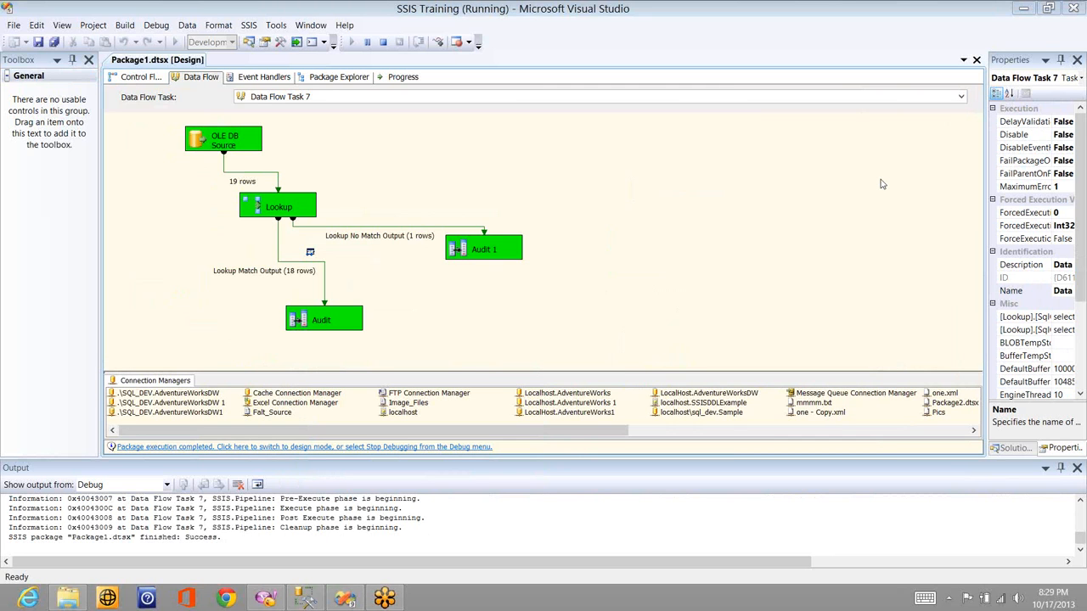
- Switch to SQL Server Management Studio, run select * from Sales_Person, and compare result rows 1 and 11
key("alt+Tab")
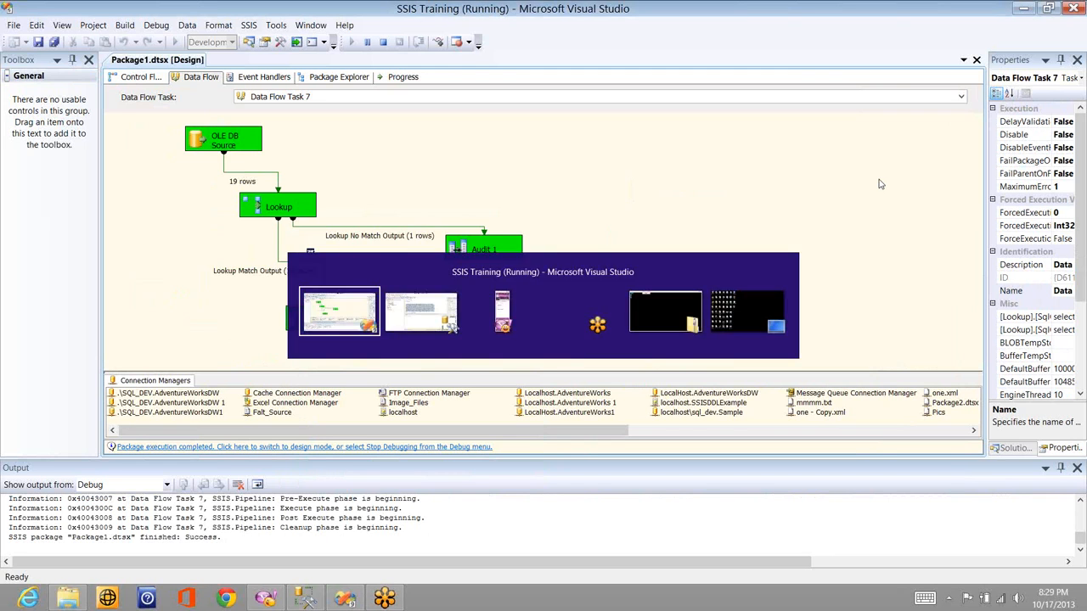
key("alt+Tab")
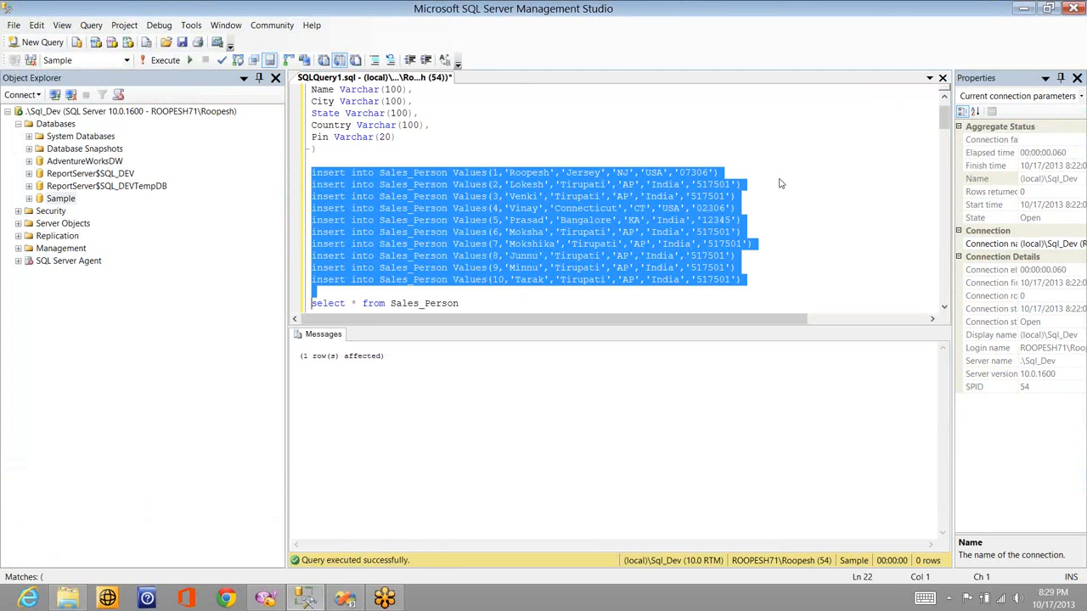
left_click(776, 196)
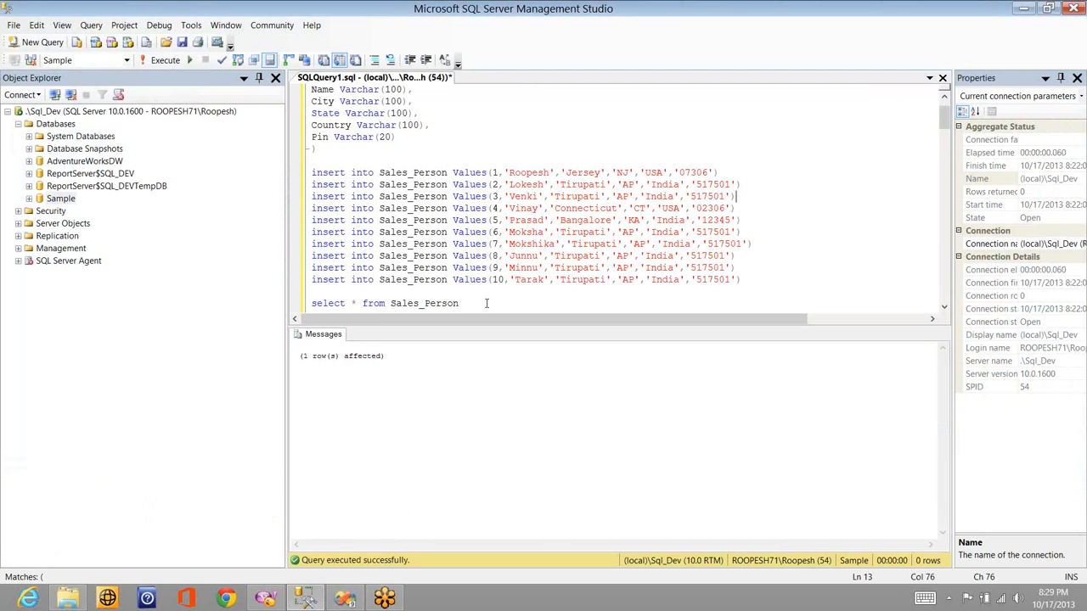
left_click(487, 303)
key("shift+Home")
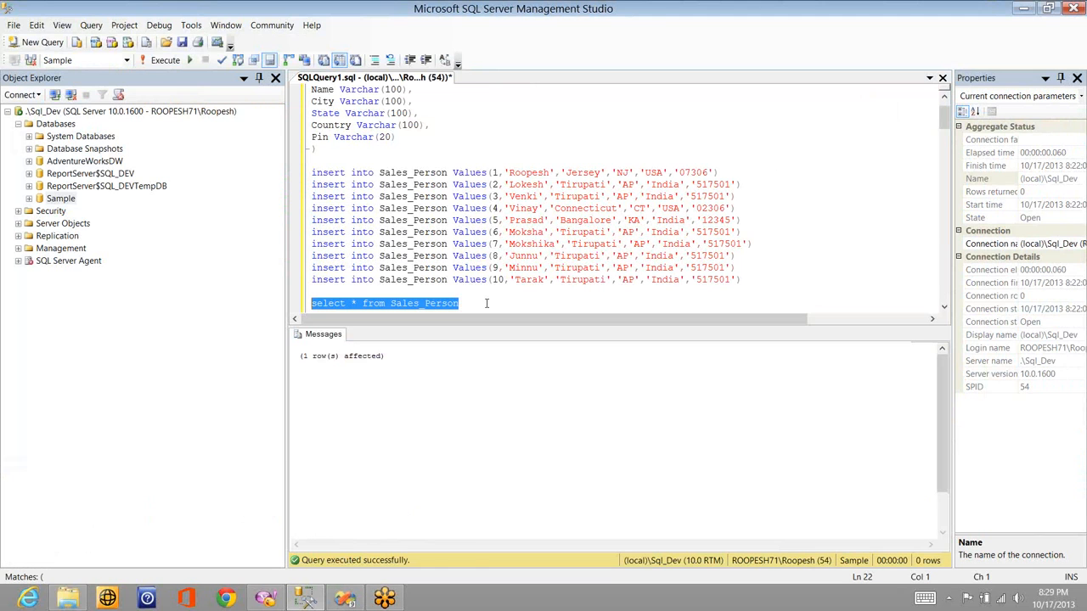
key("F5")
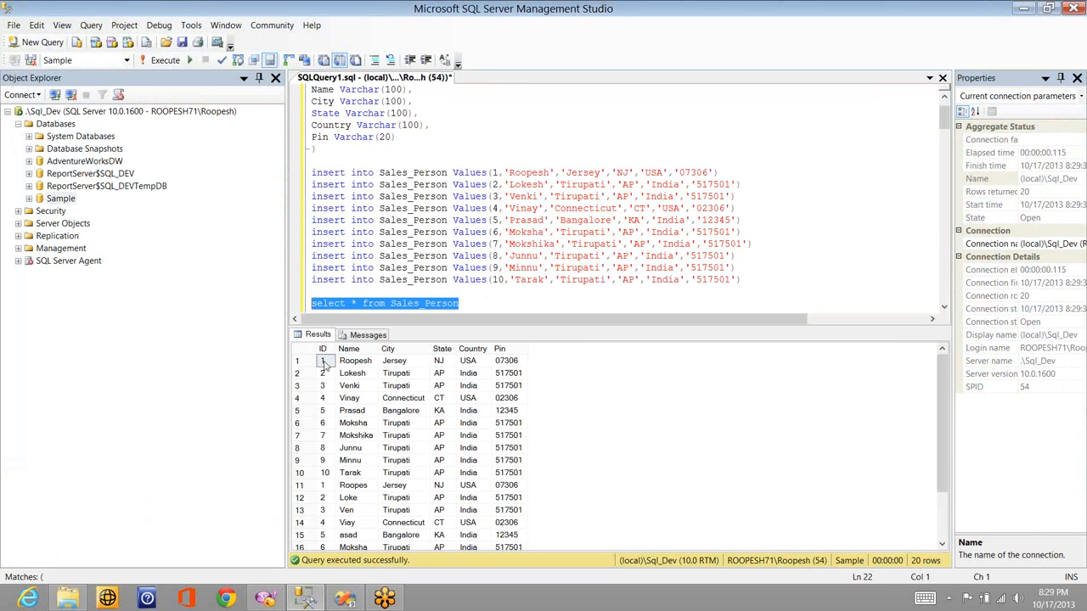
left_click(324, 361)
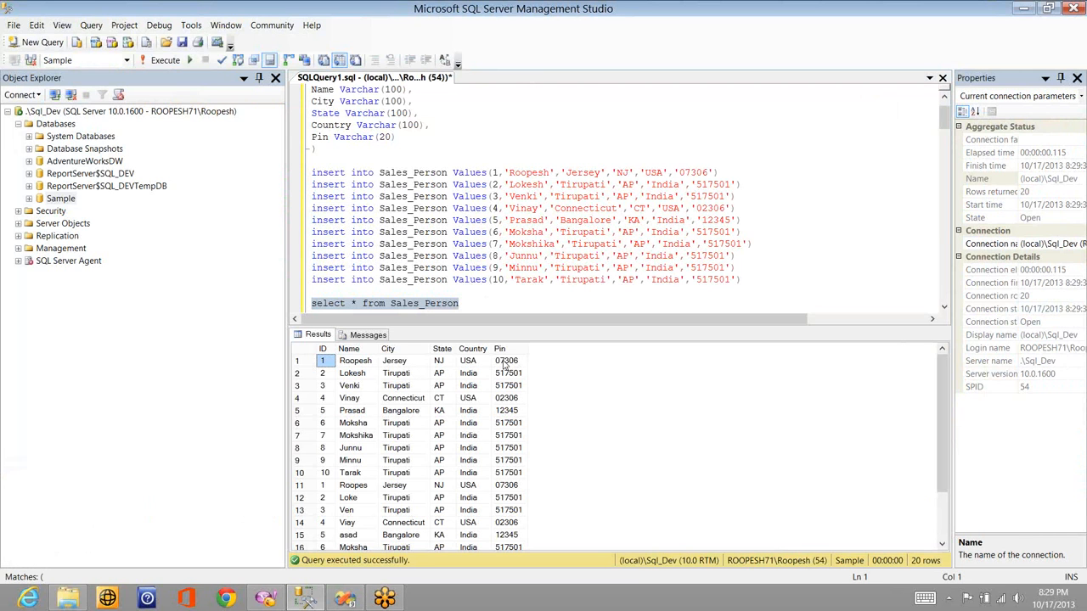
left_click(327, 485)
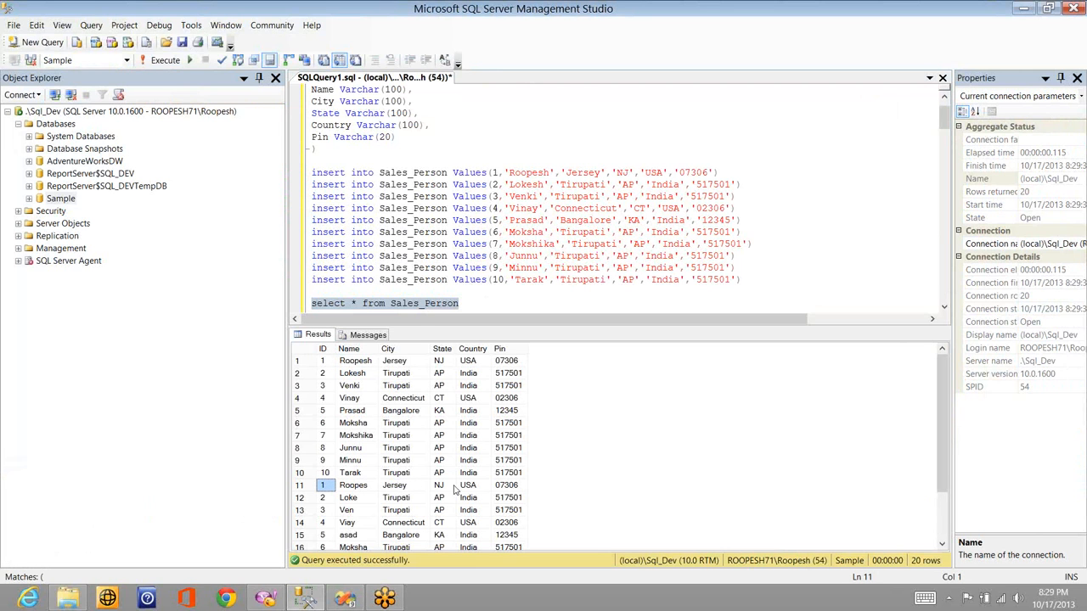
- Copy the table name Sales_Data from its Create Table statement into a new query
left_click(468, 303)
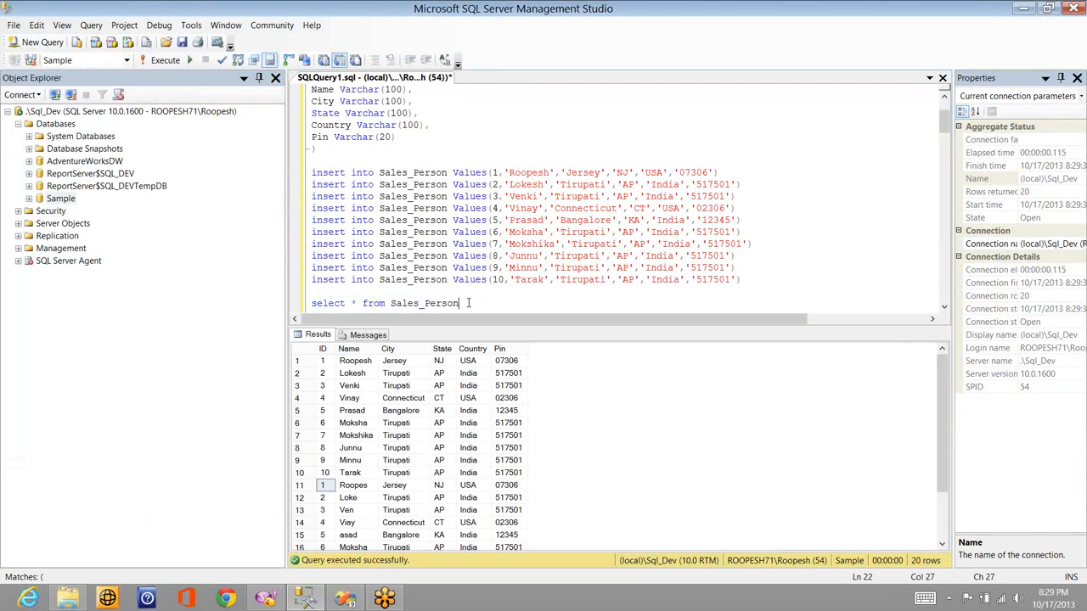
key("Down")
key("Down")
key("Down")
key("Down")
key("Up")
key("Up")
key("Up")
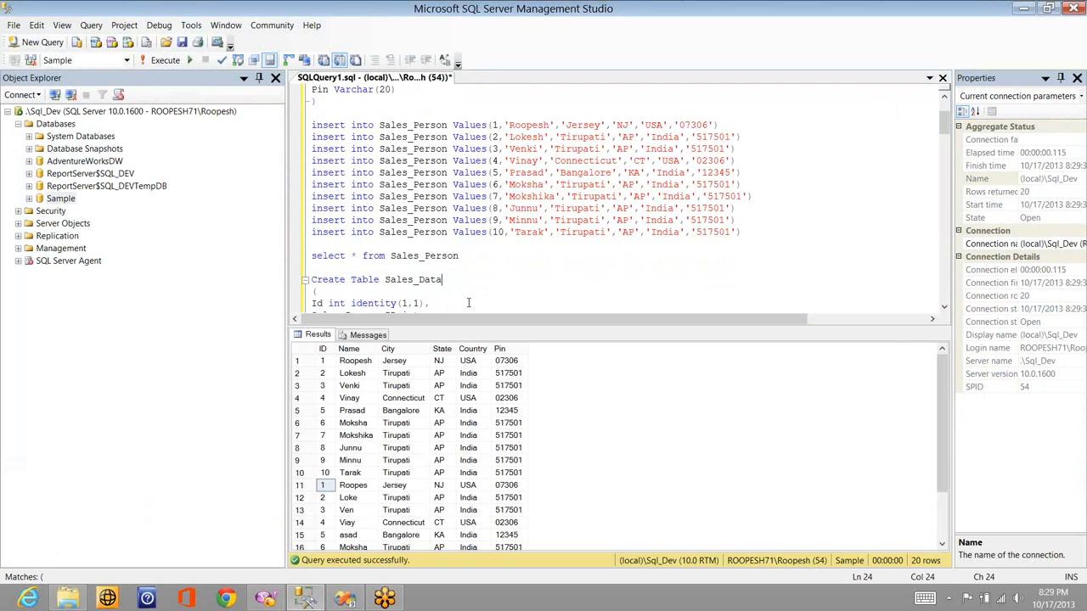
key("Down")
key("End")
key("ctrl+shift+Left")
key("ctrl+c")
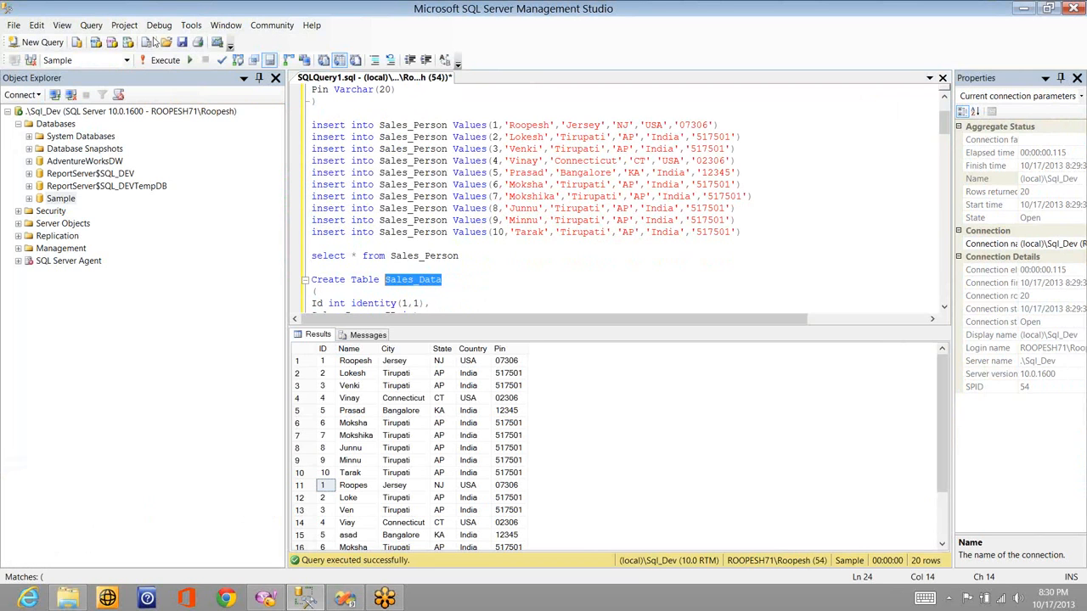
left_click(42, 51)
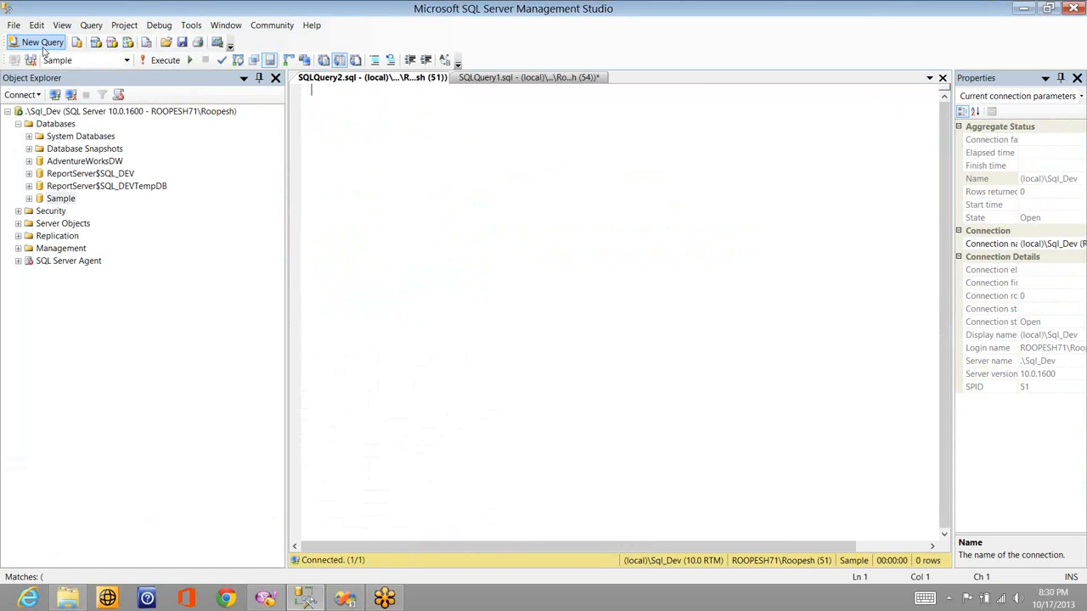
key("ctrl+v")
- Complete the pasted table name into the line select * from Sales_Data A
key("Home")
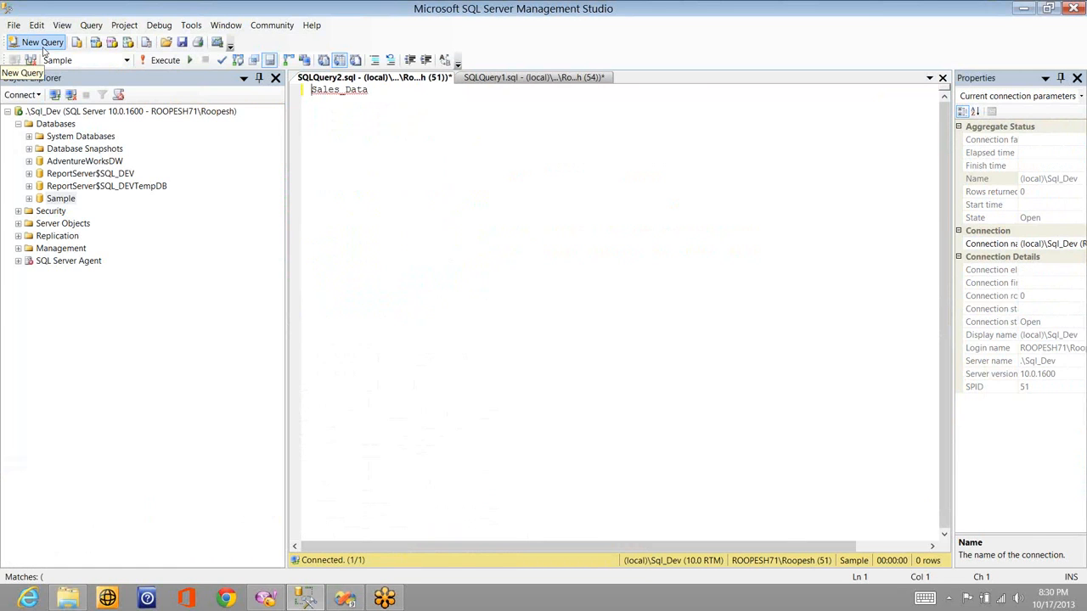
type("select * fro")
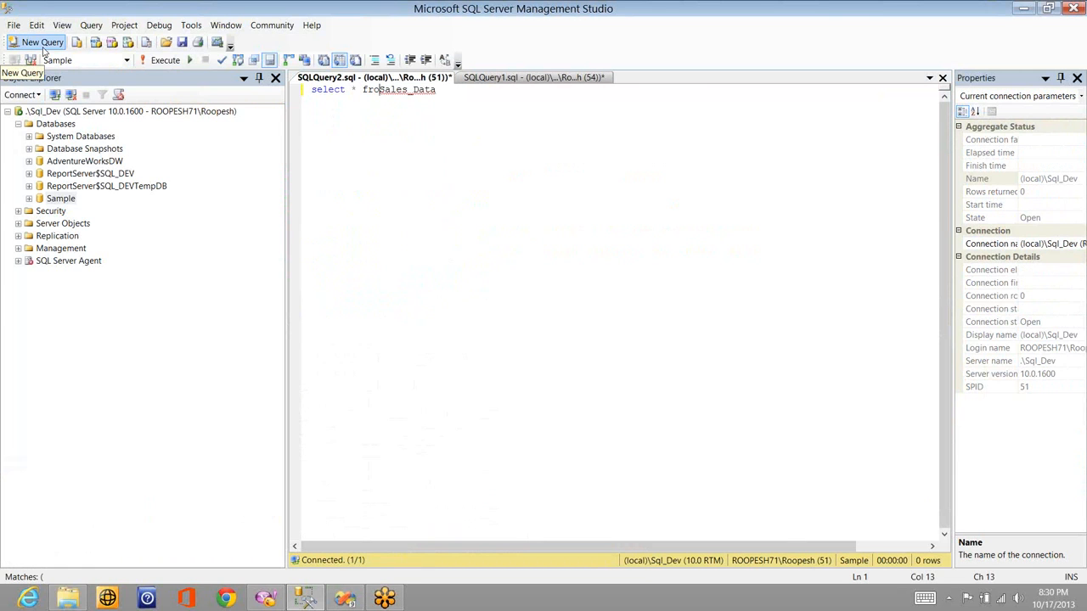
type("m")
key("End")
type("A")
key("Return")
- Add an inner join to Sales_Person B on the second line, beginning its on condition with A
type("inner jo")
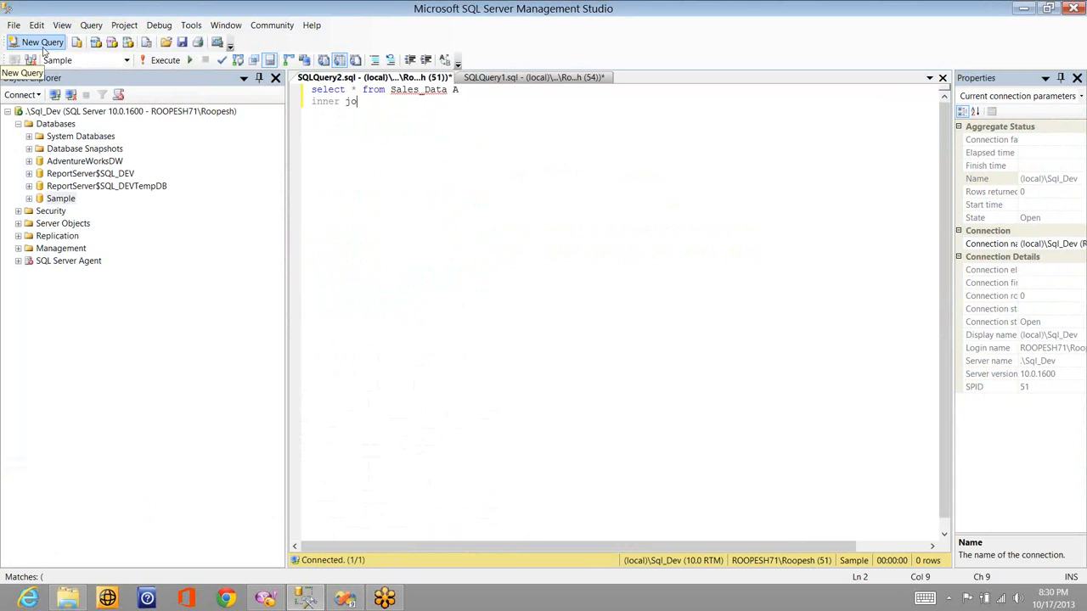
type("in S")
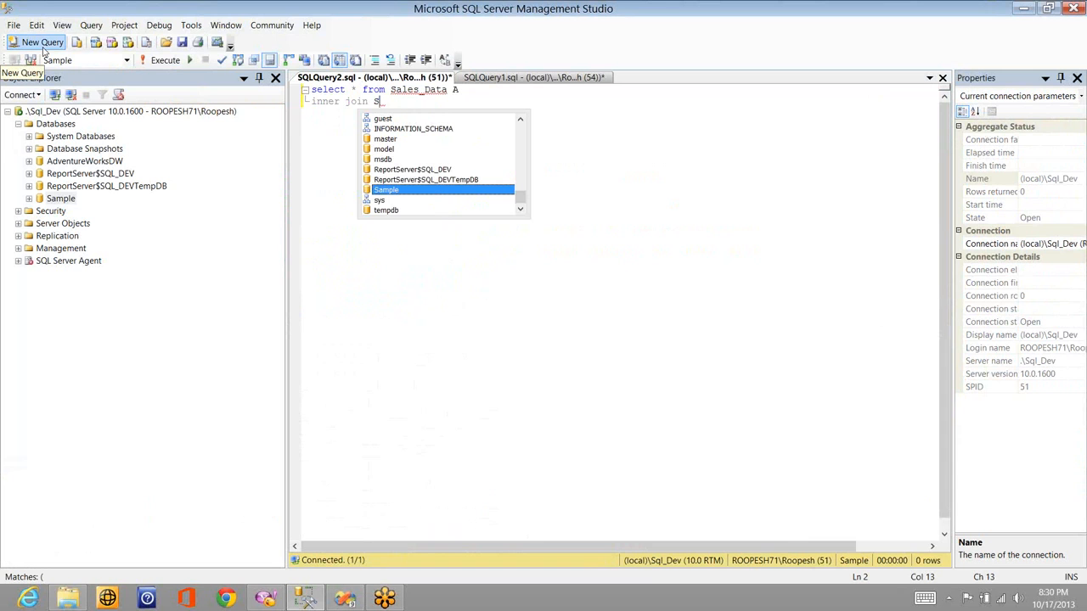
type("ales")
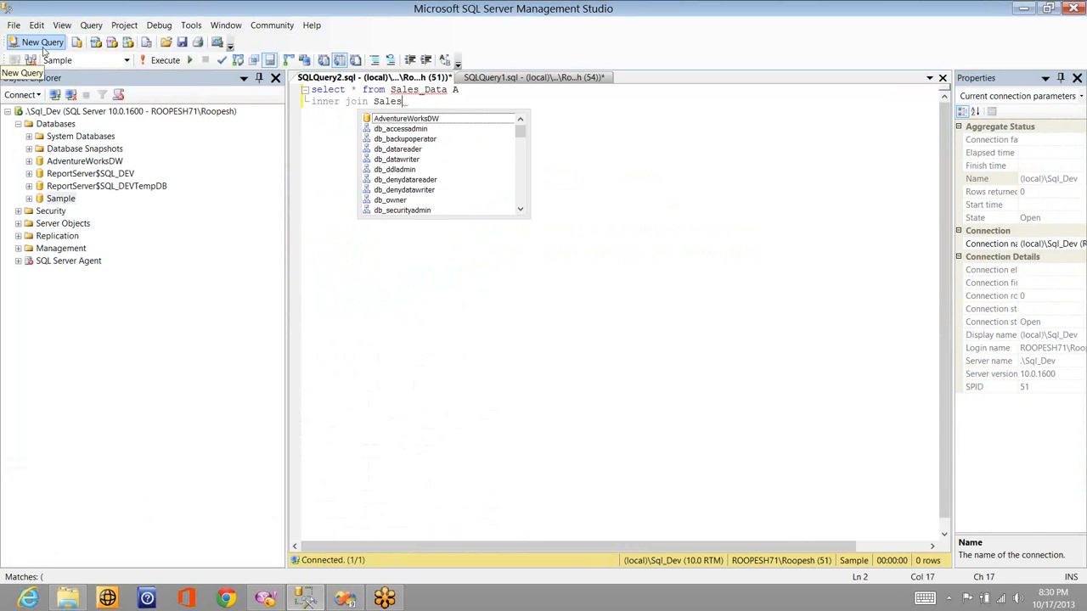
type("_Person B o")
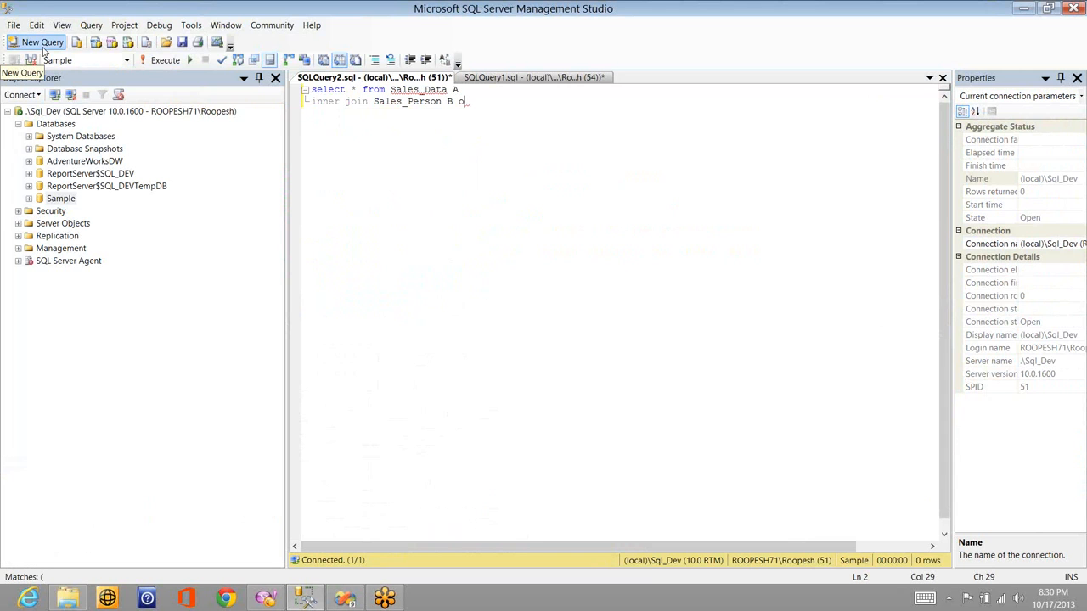
type("n A.")
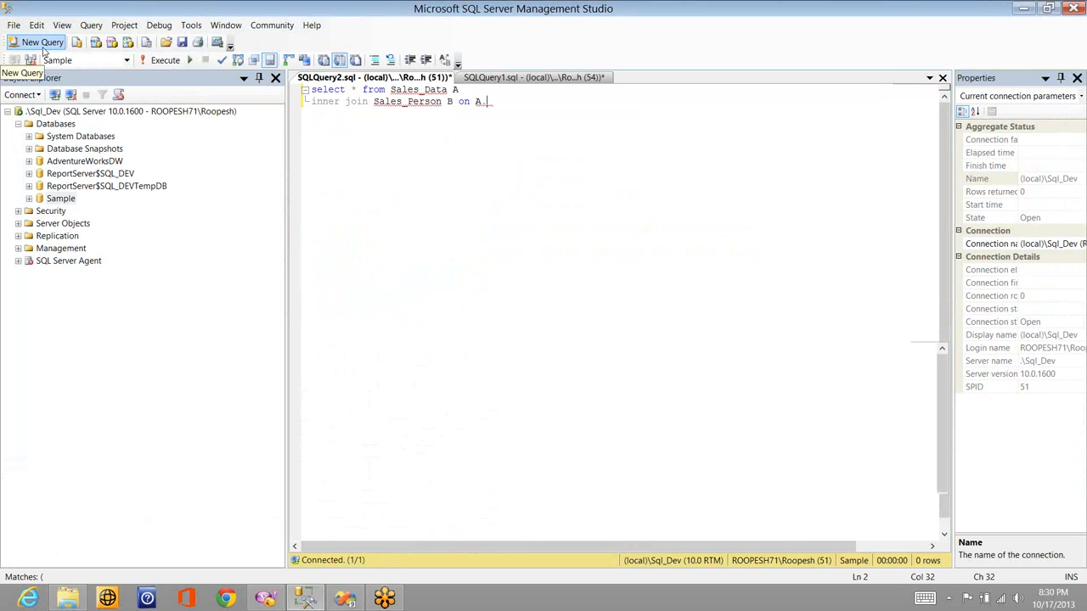
- Complete the join condition as A.Sales_Person_ID = B.ID, copying the column name from the Sales_Data definition, and execute the query
key("ctrl+Tab")
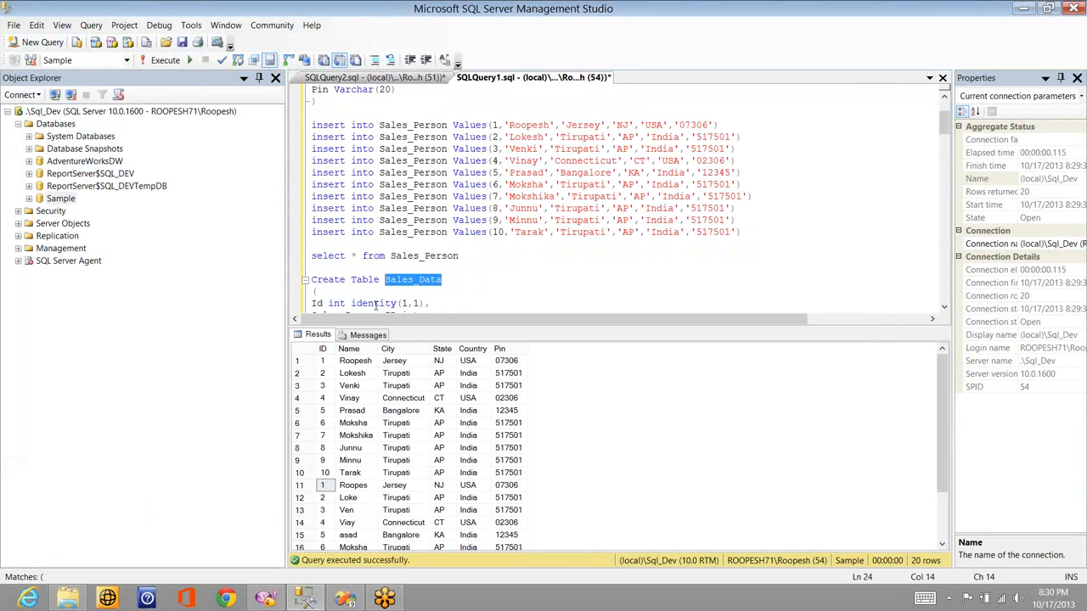
left_click(374, 304)
key("Down")
key("Down")
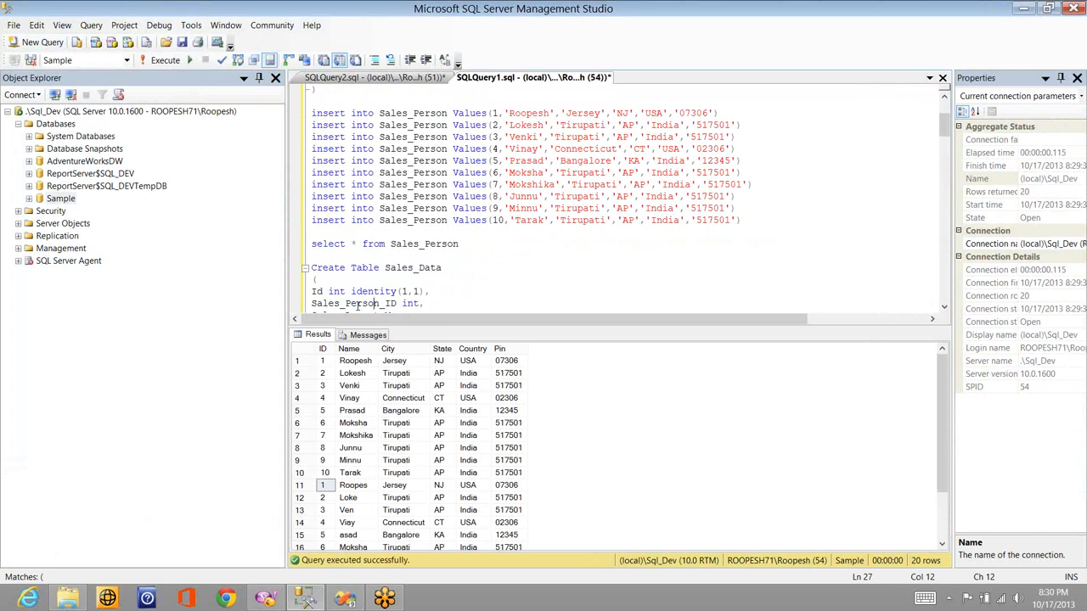
double_click(355, 291)
key("ctrl+c")
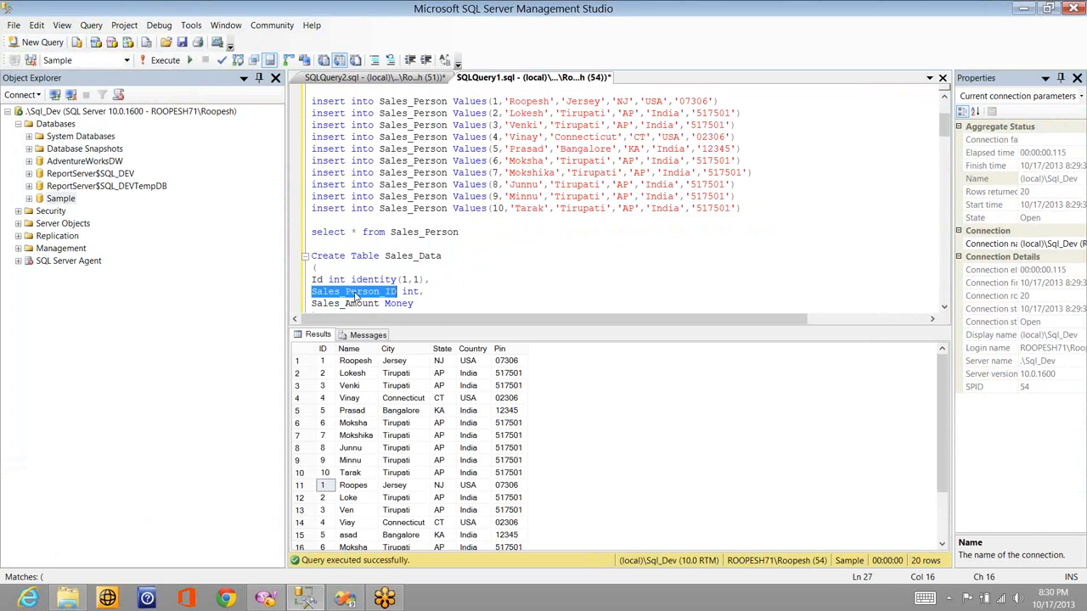
key("ctrl+Tab")
key("ctrl+v")
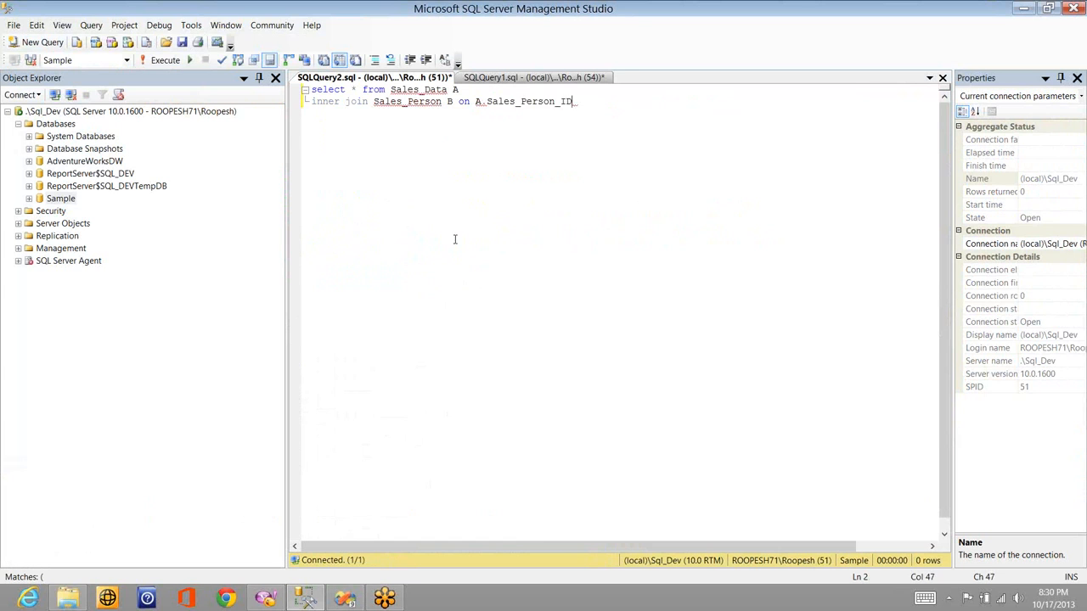
type("= B.ID")
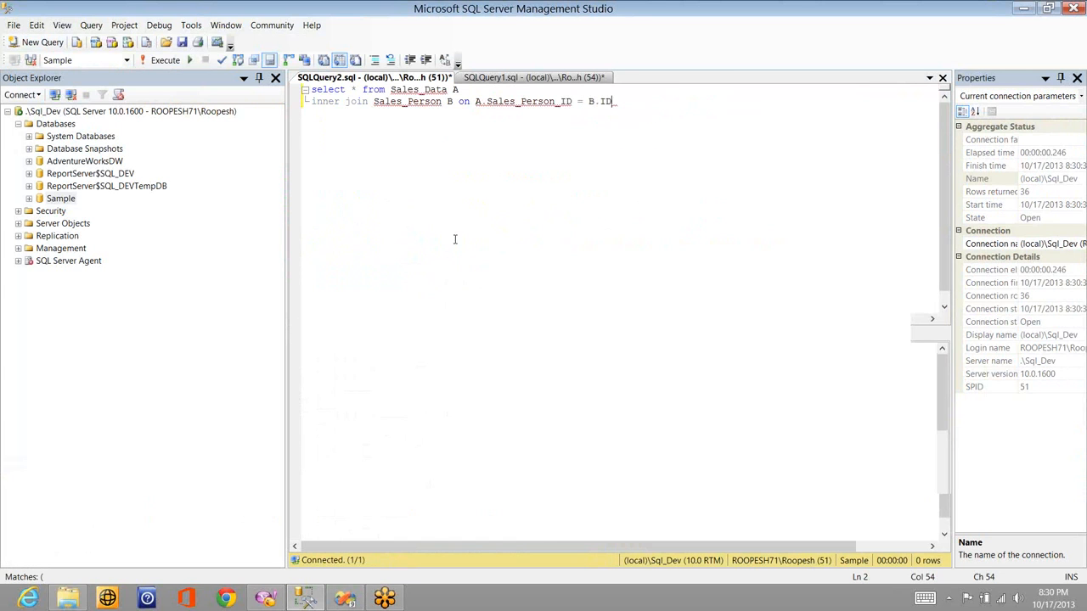
key("F5")
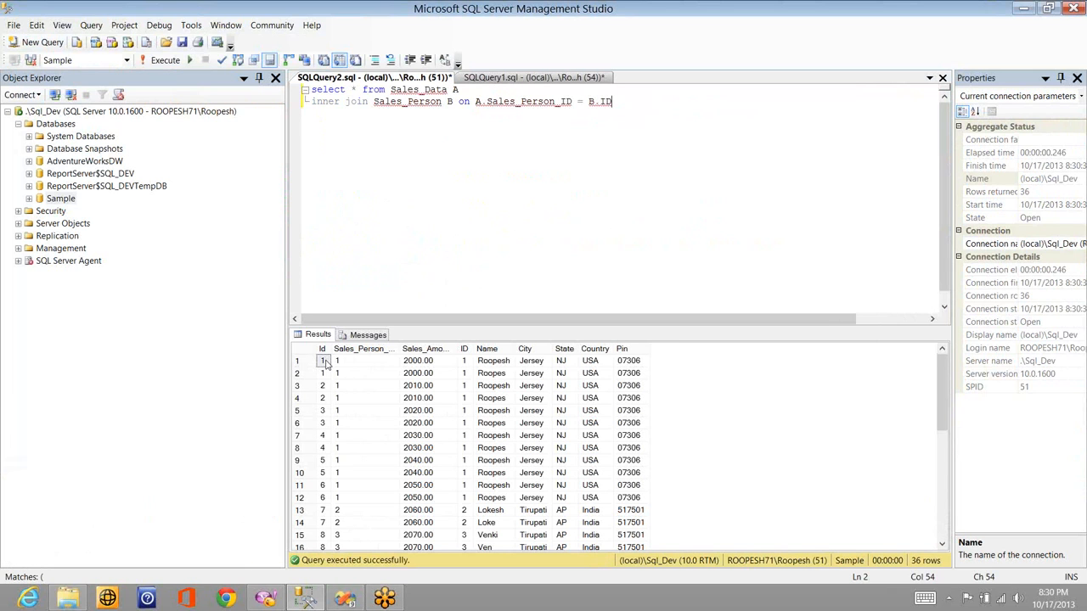
- Examine the first two rows of the join results across all columns, comparing their Name values
left_click(325, 362)
key("shift+Right")
key("shift+Right")
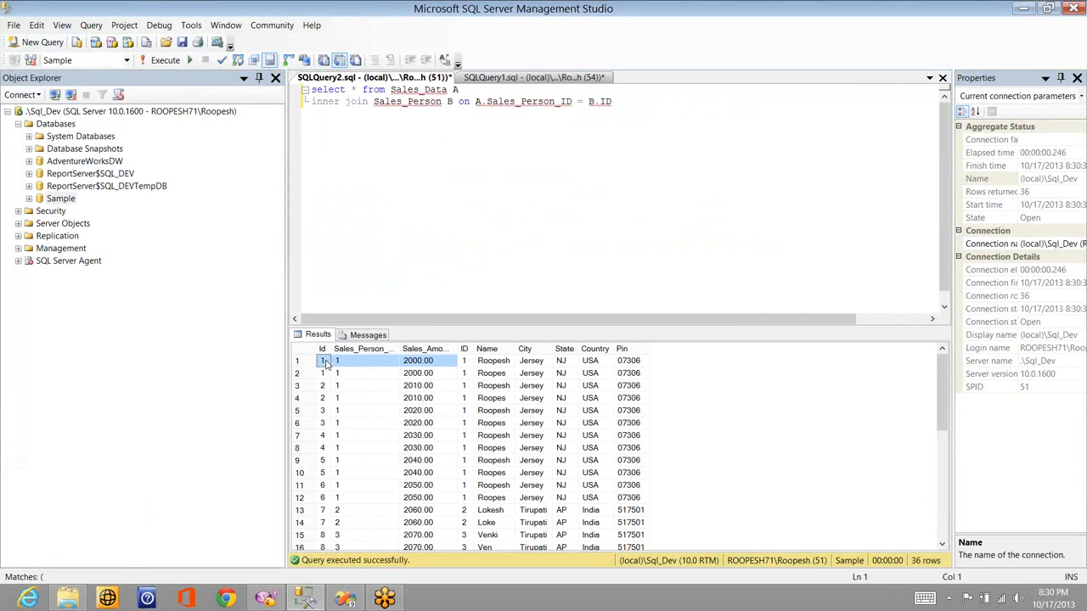
key("shift+Right")
key("shift+Right")
key("shift+Right")
key("shift+Right")
key("shift+Right")
key("shift+Right")
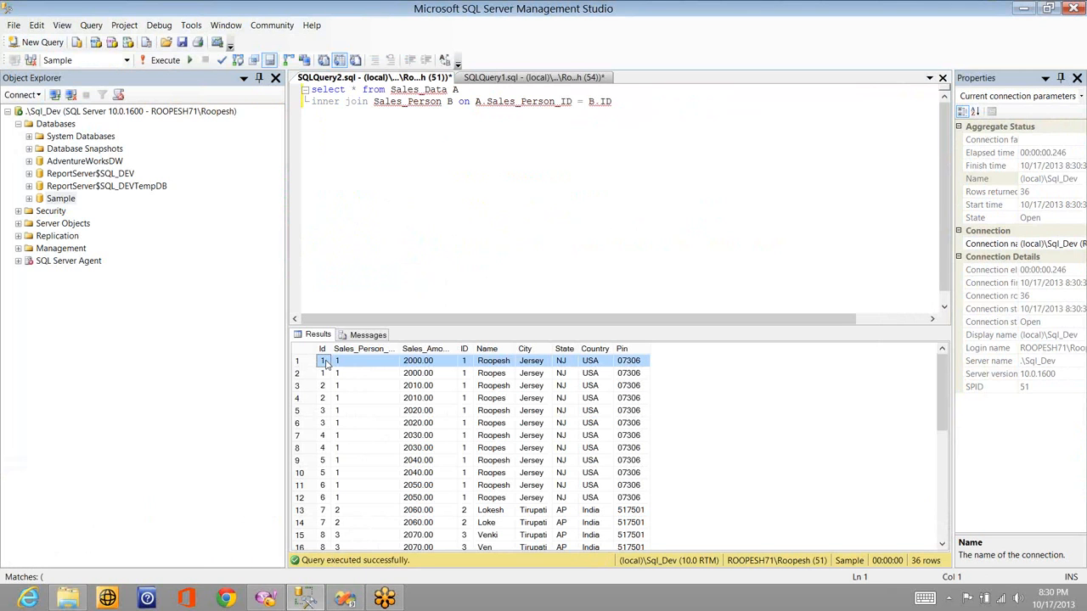
key("shift+Down")
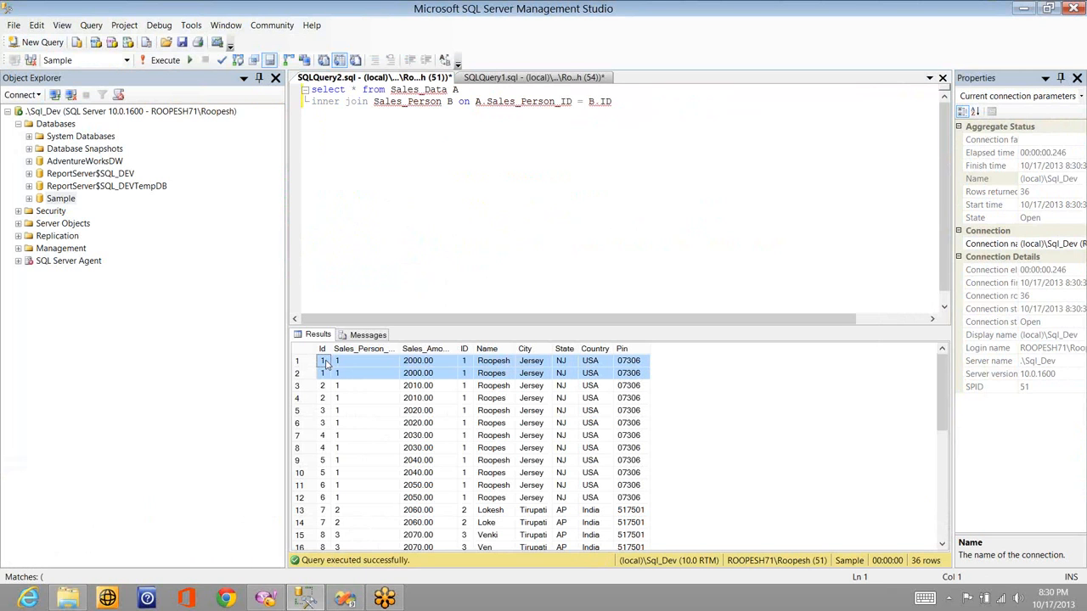
left_click(510, 375)
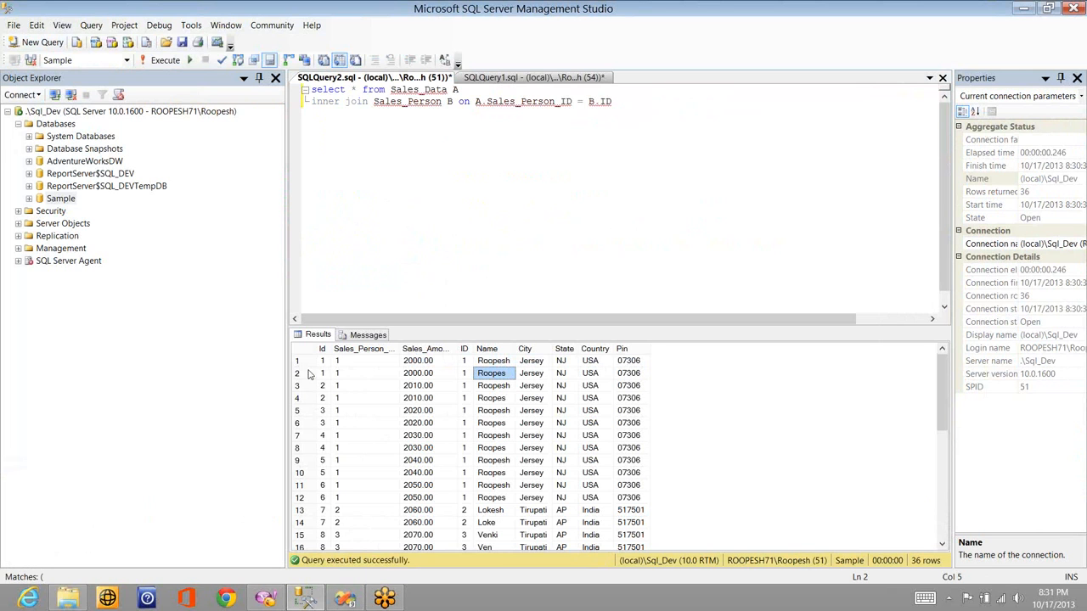
- Compare the first result row's sales values, joined ID and Name with the Name in the second row
left_click(953, 103)
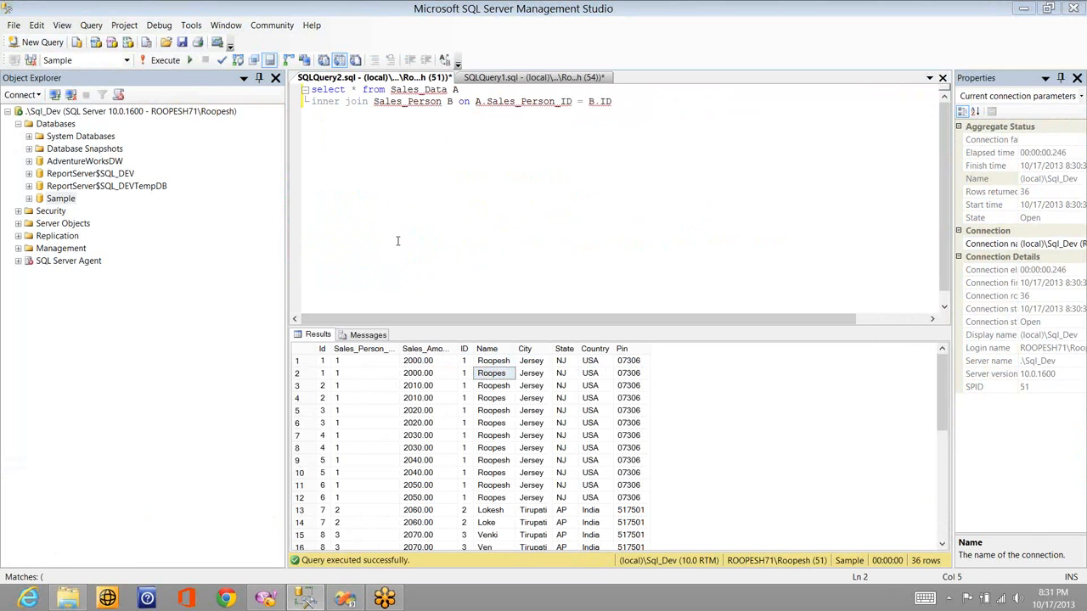
left_click(328, 364)
left_click(378, 360)
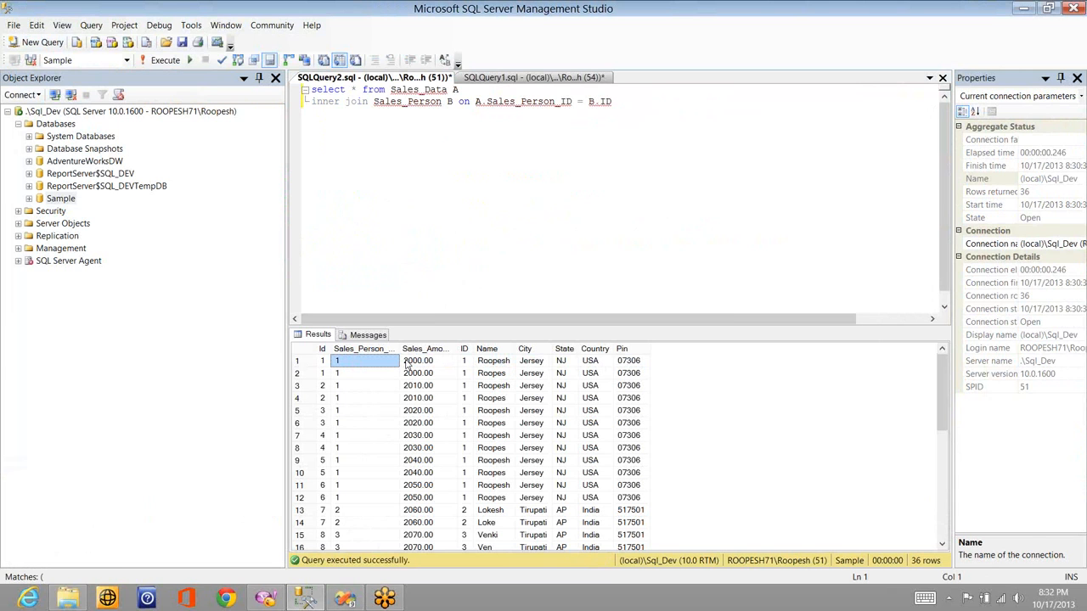
left_click(407, 364)
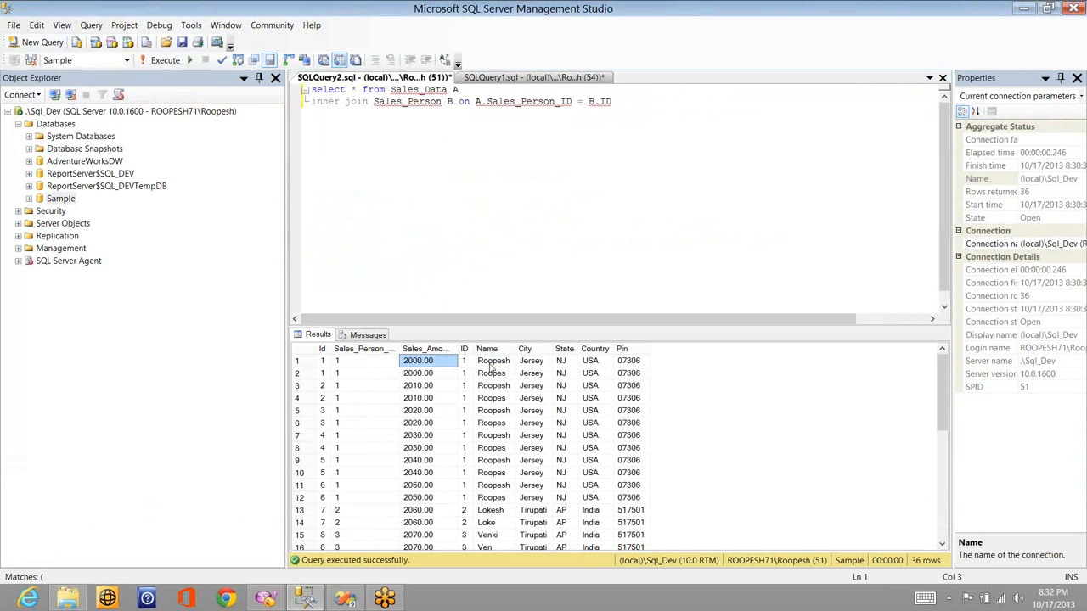
left_click(493, 360)
left_click(492, 373)
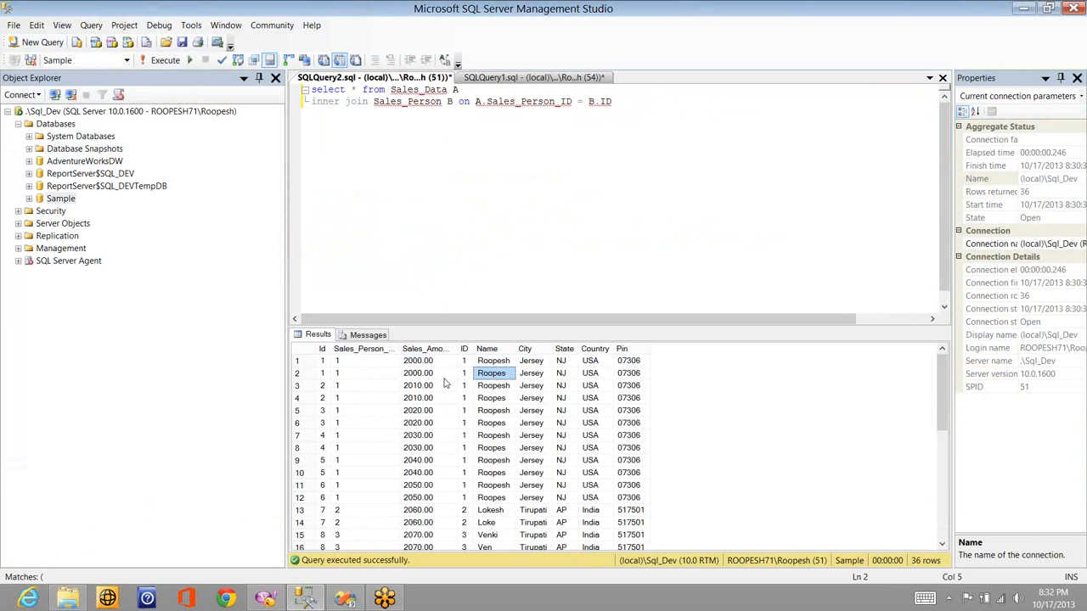
left_click(463, 362)
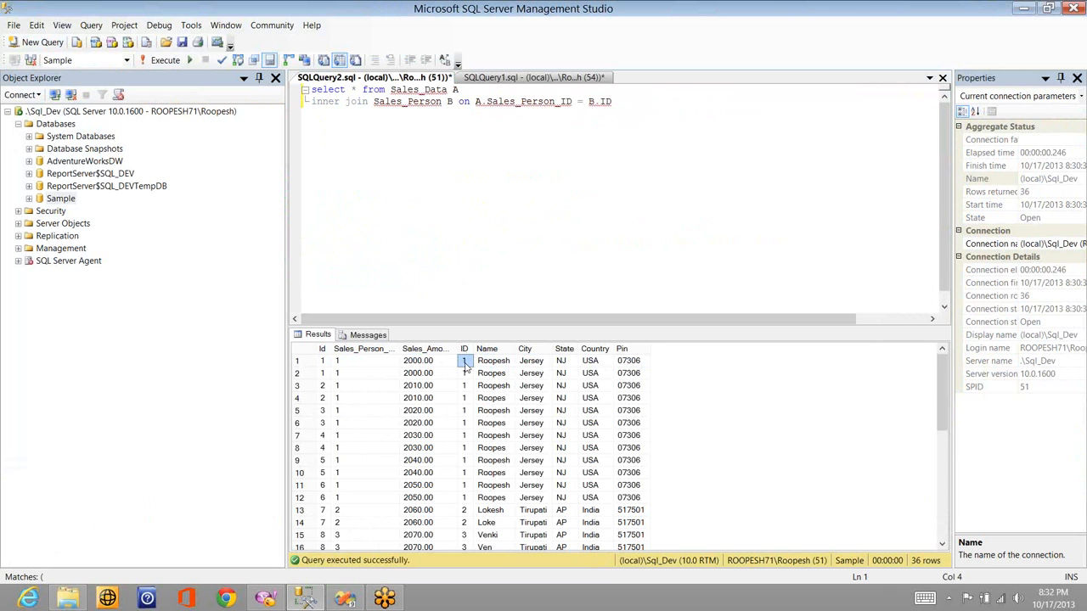
key("Right")
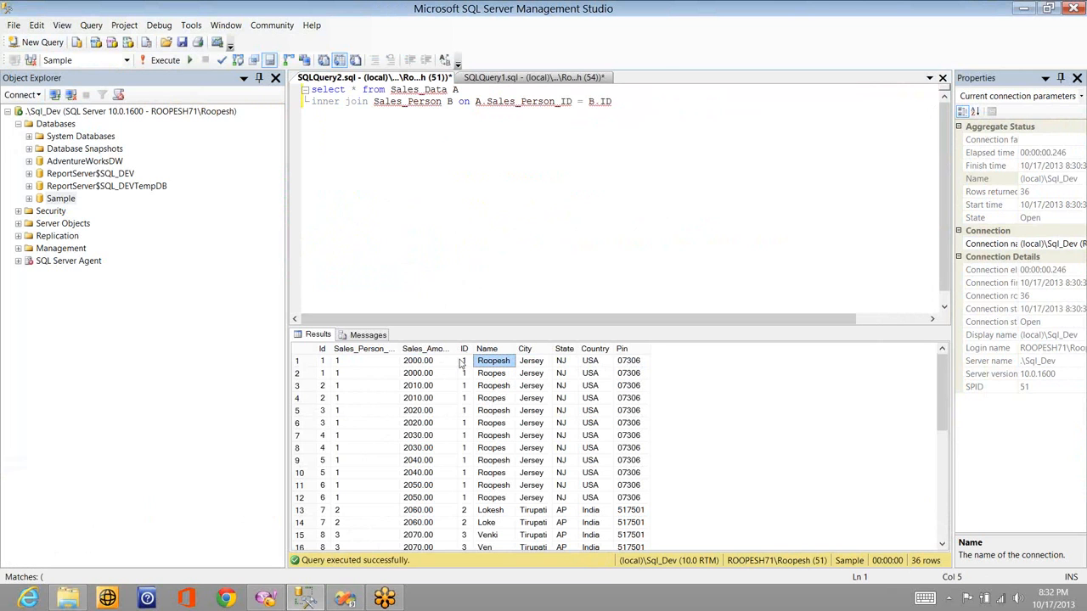
- Add the statement select * from sales_Data below the join query and execute only that statement
left_click(645, 107)
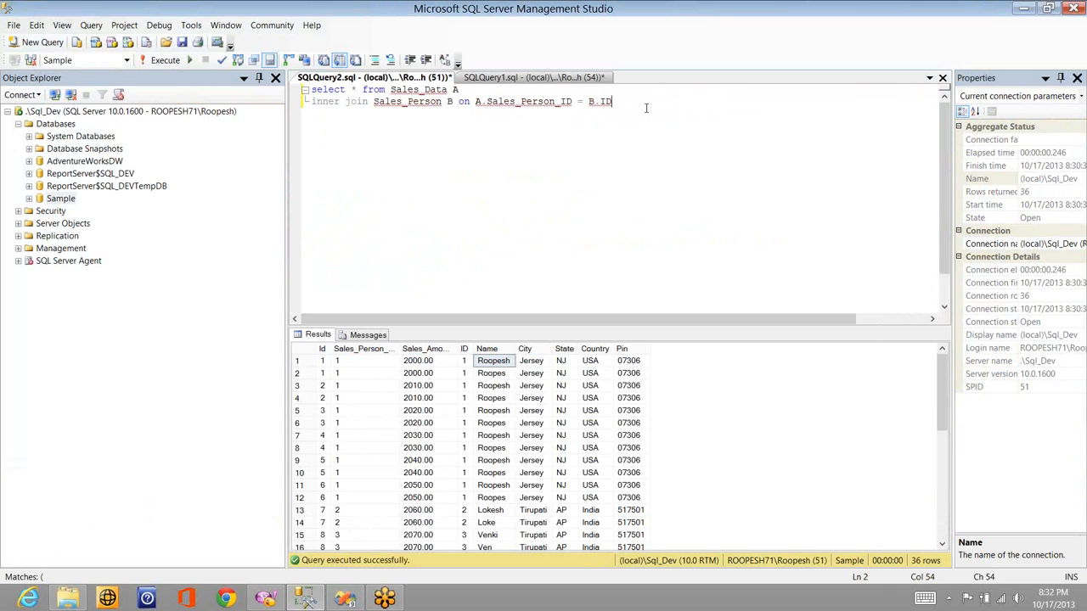
key("Return")
key("Return")
type("select * from sa")
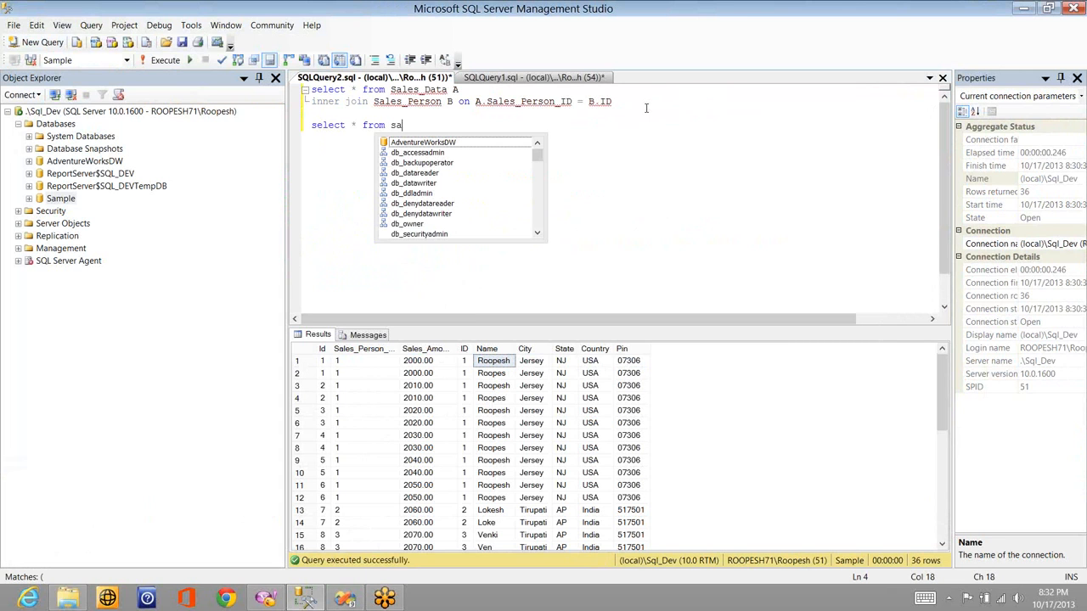
type("les_Data")
key("Escape")
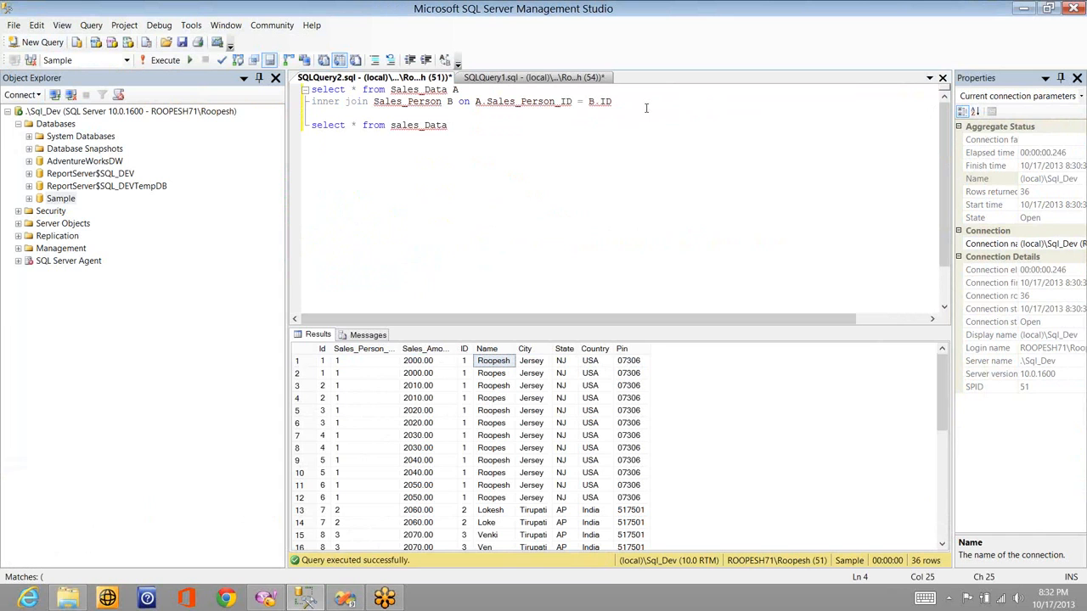
type("select * from sales_Data")
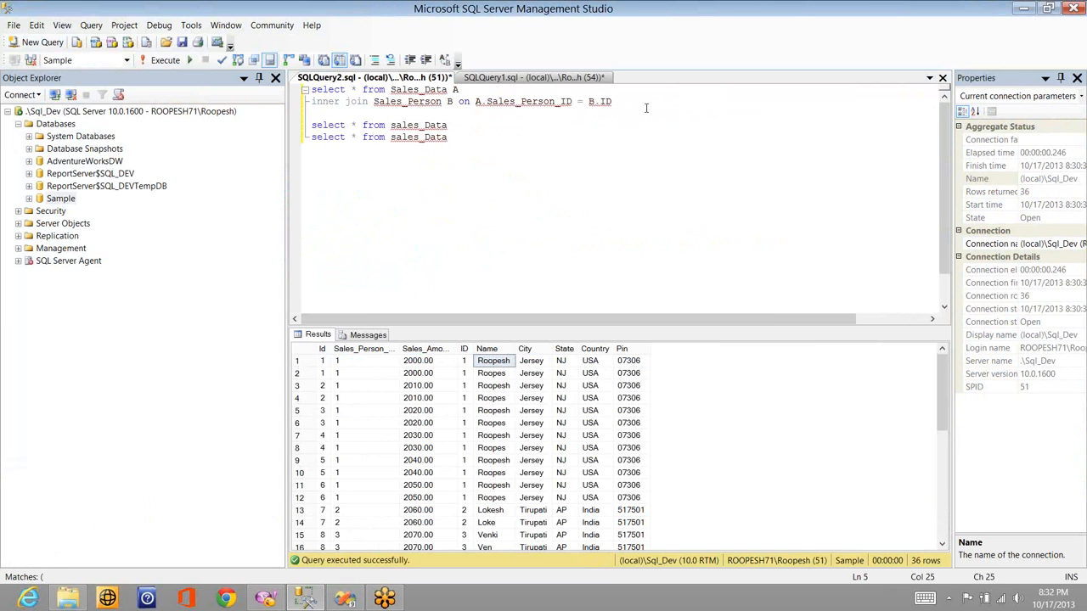
key("ctrl+z")
key("shift+Home")
key("F5")
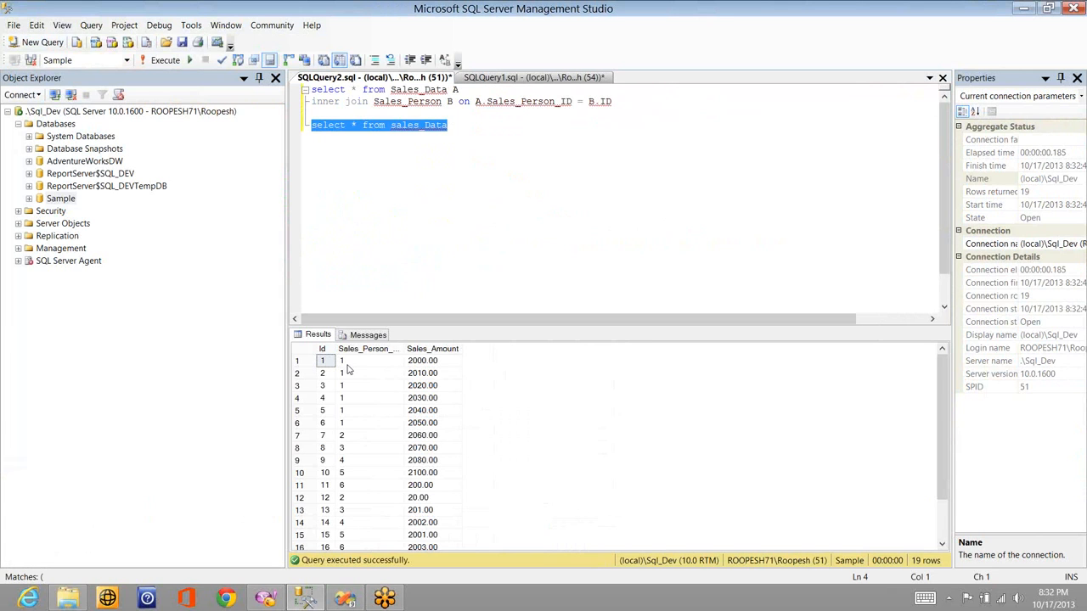
- Examine the first six Sales_Data rows that share Sales_Person_ID 1
left_click(347, 365)
left_click_drag(346, 368, 346, 370)
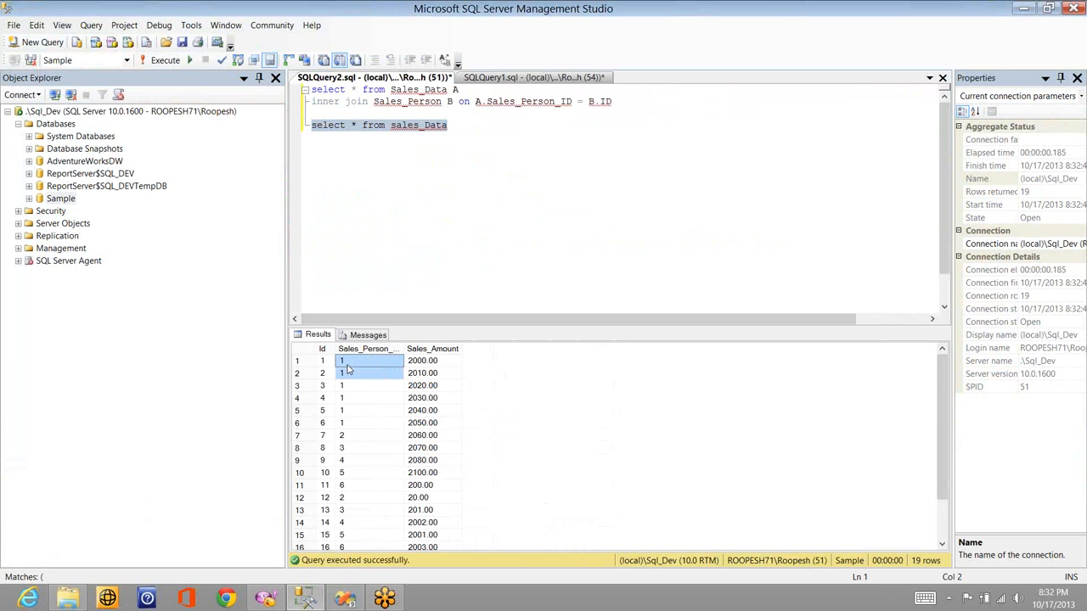
key("shift+Down")
key("shift+Down")
key("shift+Down")
key("shift+Down")
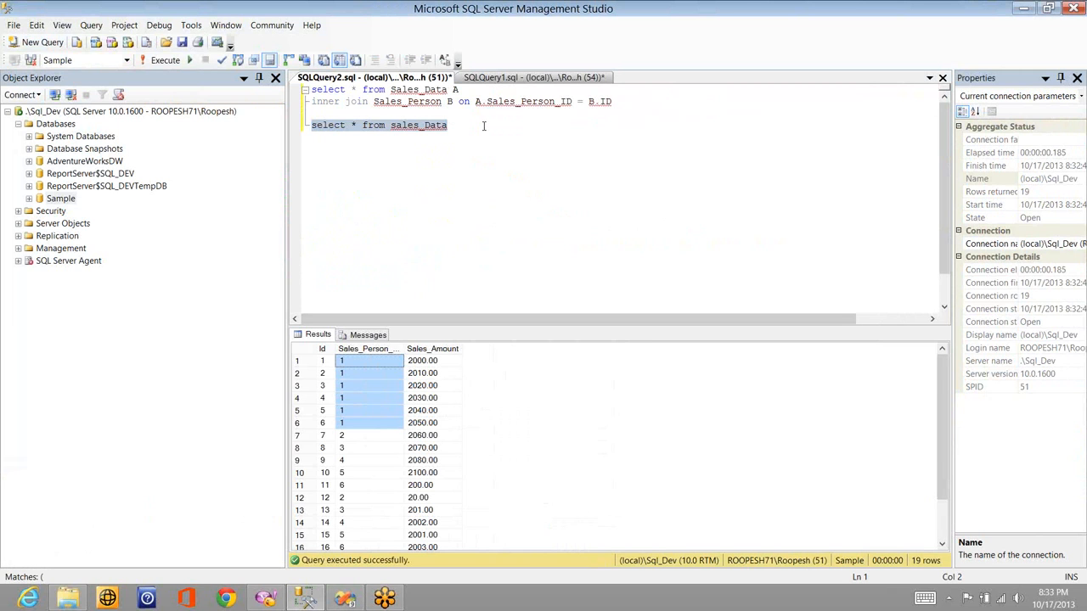
- With the Pen drawing tool, sketch two lists of records over the query, numbering the second list's keys 1, 1, 2 and 3
left_click(926, 170)
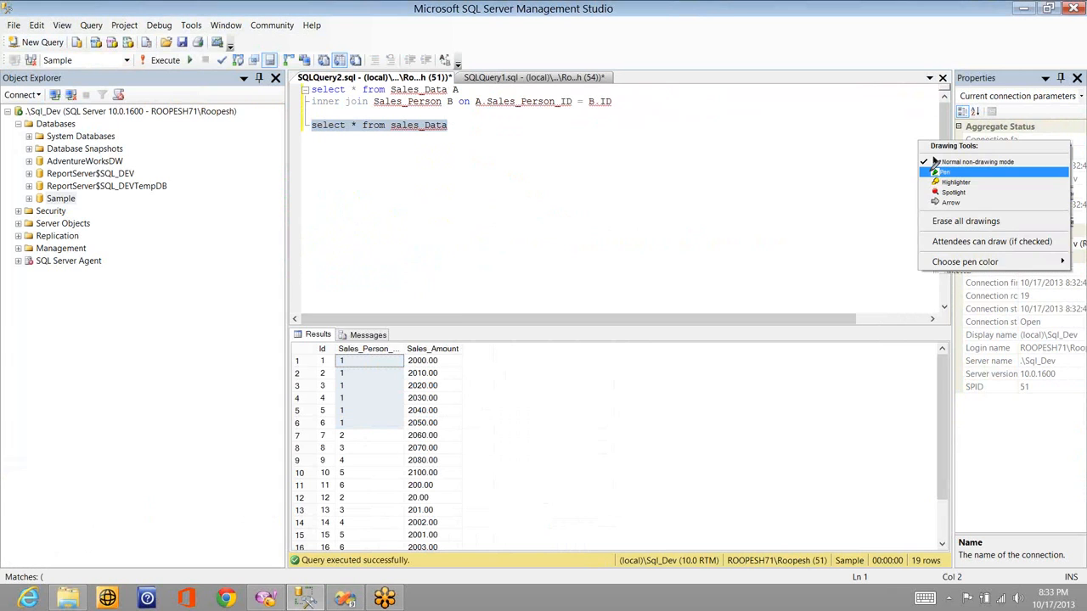
left_click(941, 172)
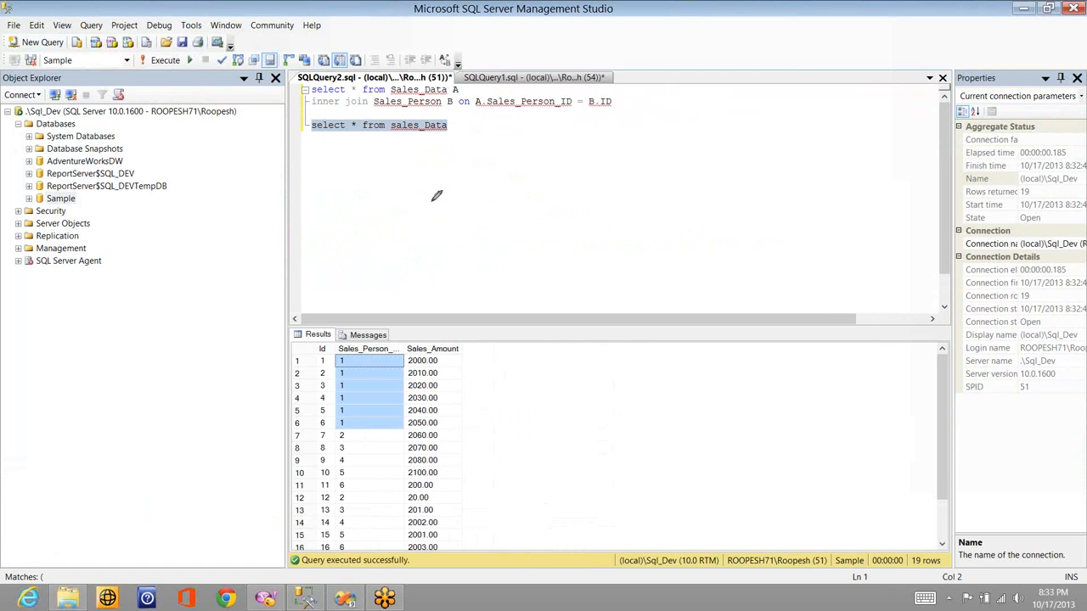
mouse_move(417, 178)
left_mouse_down()
mouse_move(464, 176)
mouse_move(466, 228)
left_mouse_up()
left_click_drag(408, 176, 401, 247)
mouse_move(642, 145)
left_mouse_down()
mouse_move(598, 150)
mouse_move(612, 199)
left_mouse_up()
mouse_move(633, 217)
left_mouse_down()
mouse_move(624, 217)
mouse_move(676, 209)
left_mouse_up()
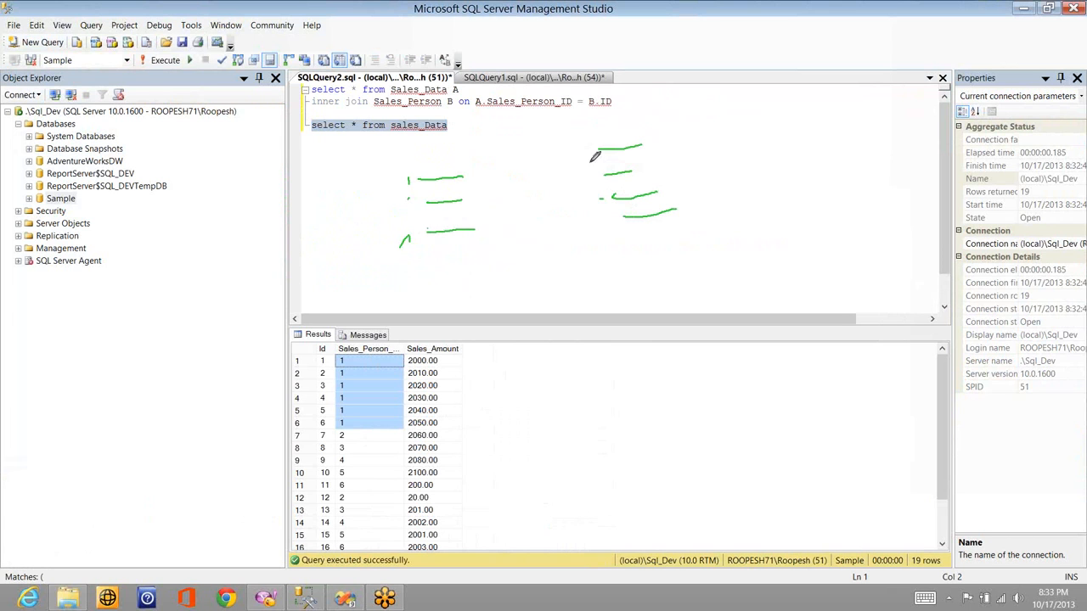
left_click_drag(584, 146, 605, 205)
left_click(603, 219)
left_click(607, 219)
- Draw connecting lines between the two sketched lists to illustrate which records match
mouse_move(604, 219)
left_mouse_down()
mouse_move(607, 234)
mouse_move(465, 231)
left_mouse_up()
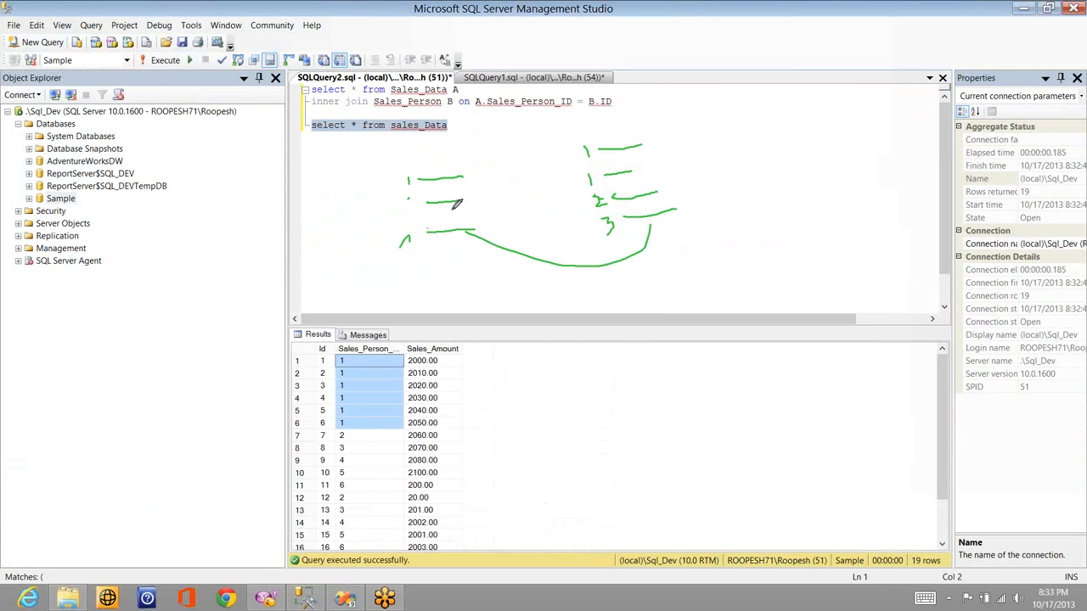
left_click_drag(598, 204, 447, 212)
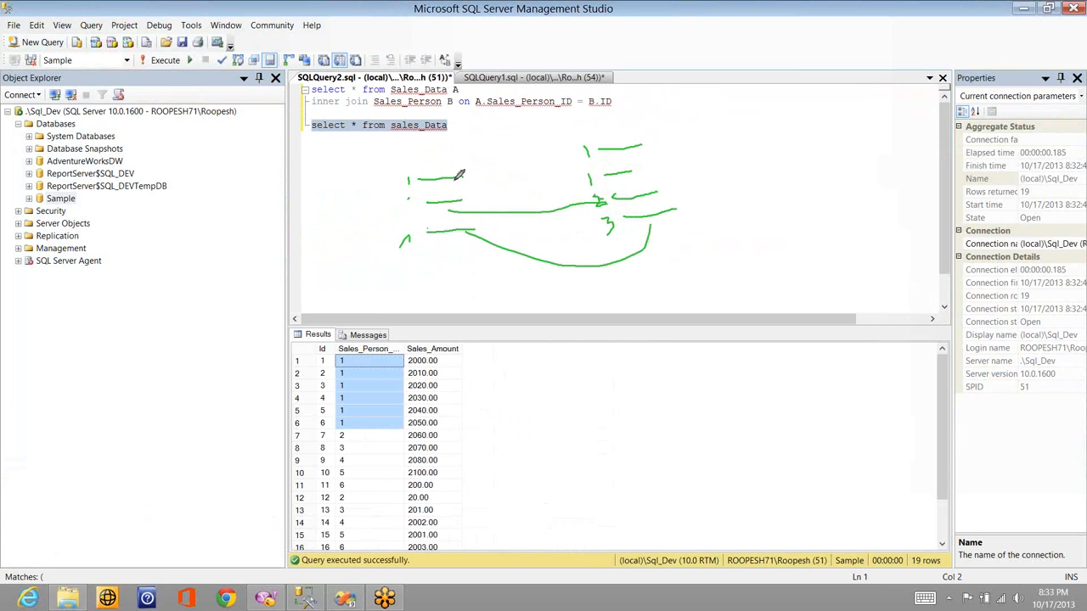
mouse_move(626, 143)
left_mouse_down()
mouse_move(460, 175)
mouse_move(589, 178)
left_mouse_up()
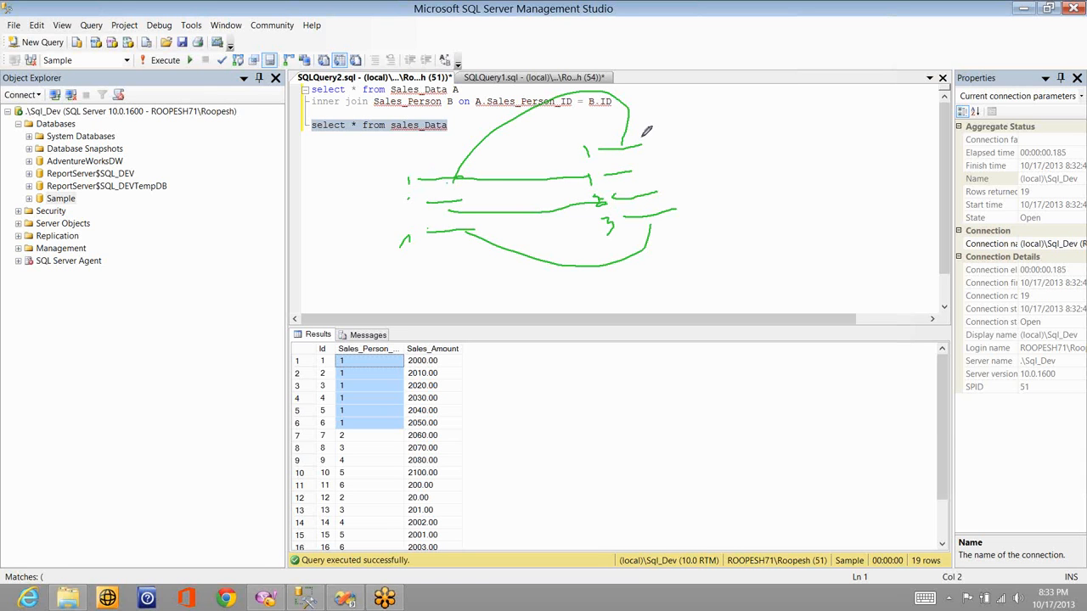
mouse_move(645, 132)
left_mouse_down()
mouse_move(673, 120)
mouse_move(667, 144)
left_mouse_up()
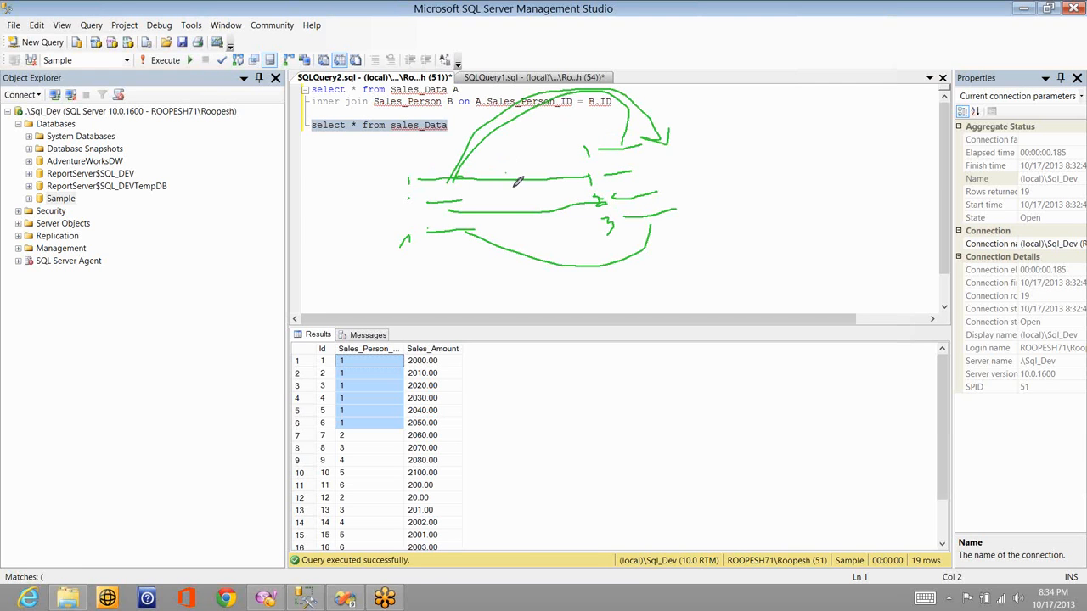
left_click_drag(518, 181, 538, 189)
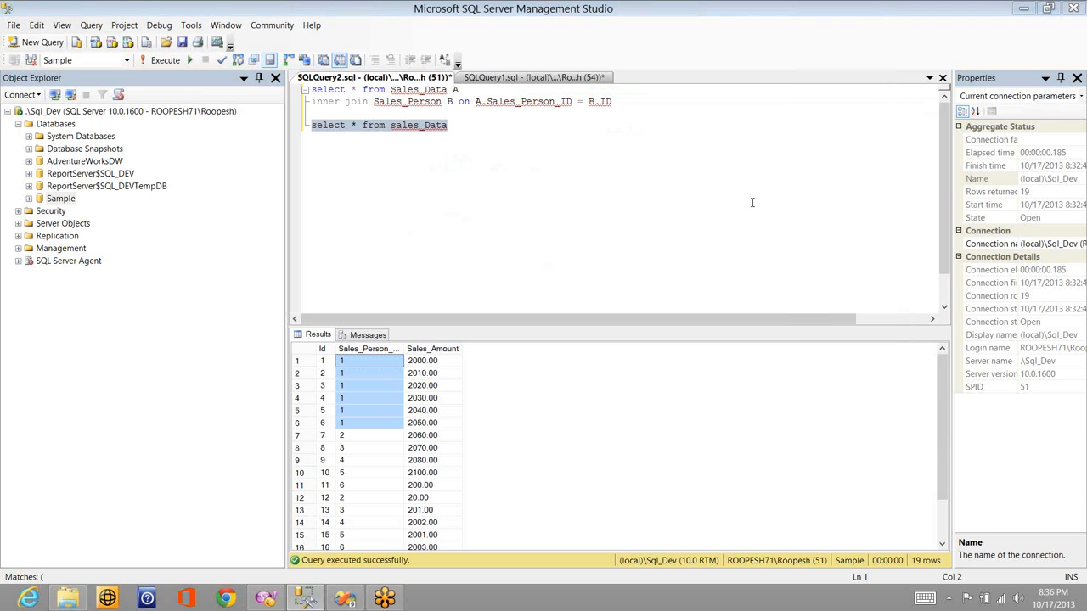
- Switch to Visual Studio and stop debugging the SSIS package
key("alt+Tab")
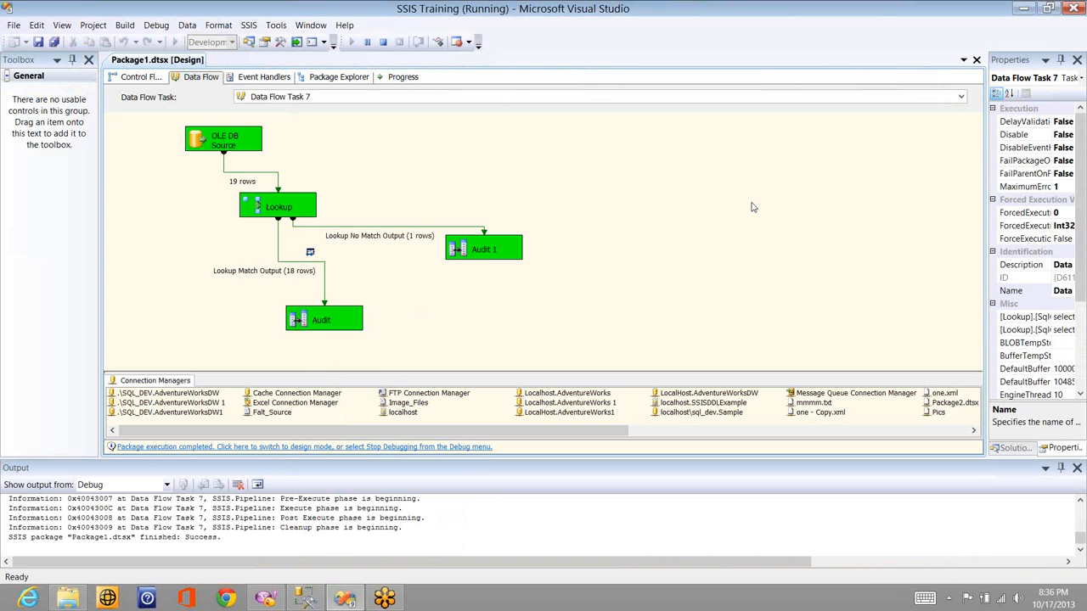
left_click(383, 41)
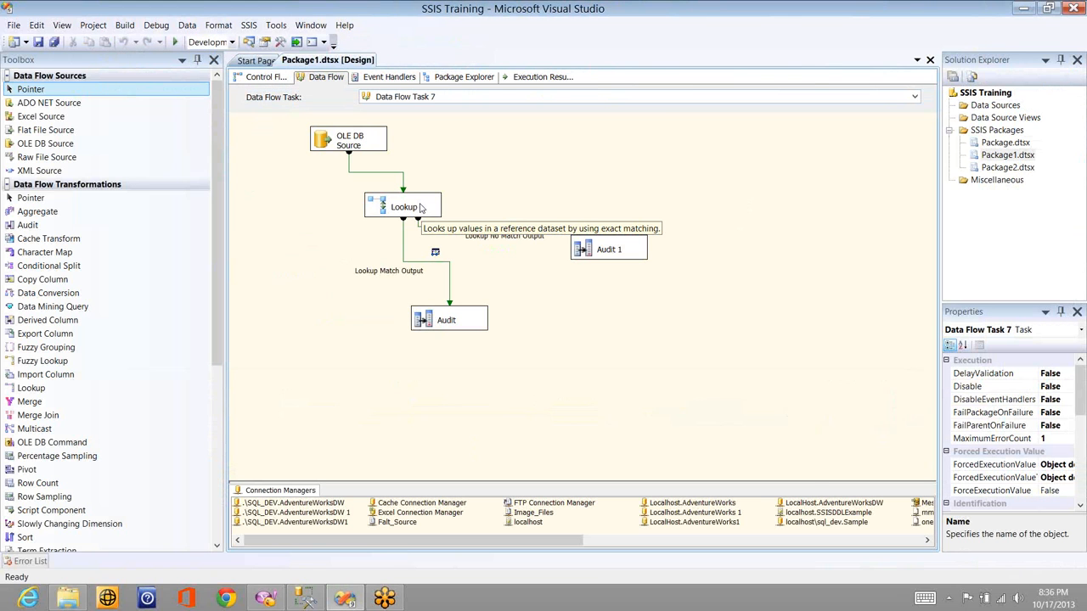
- Set the Lookup transformation's cache mode to Partial cache and display its Advanced settings
left_click(419, 208)
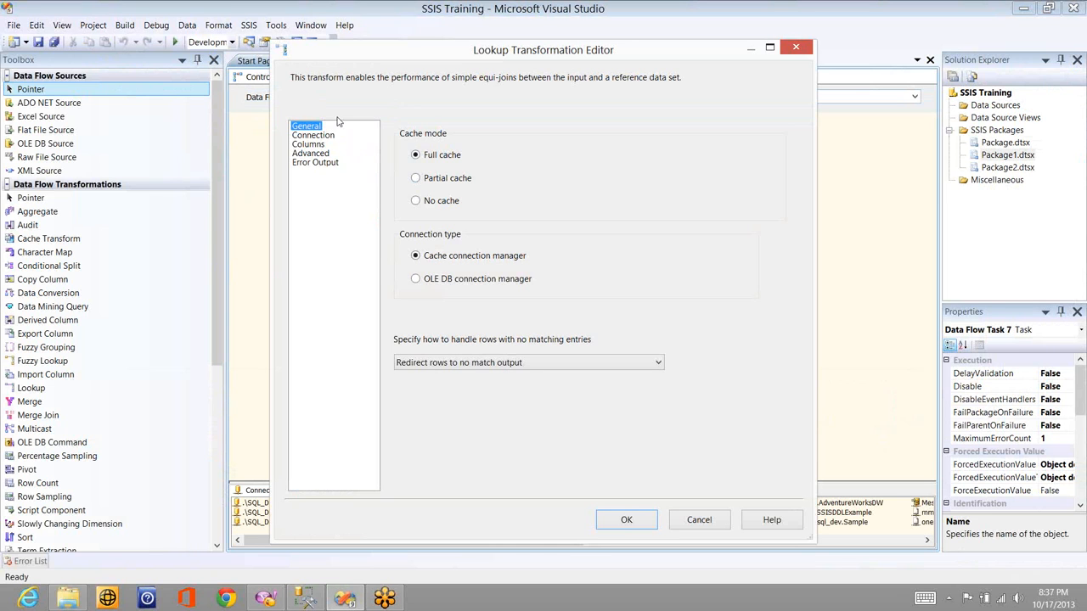
left_click(417, 179)
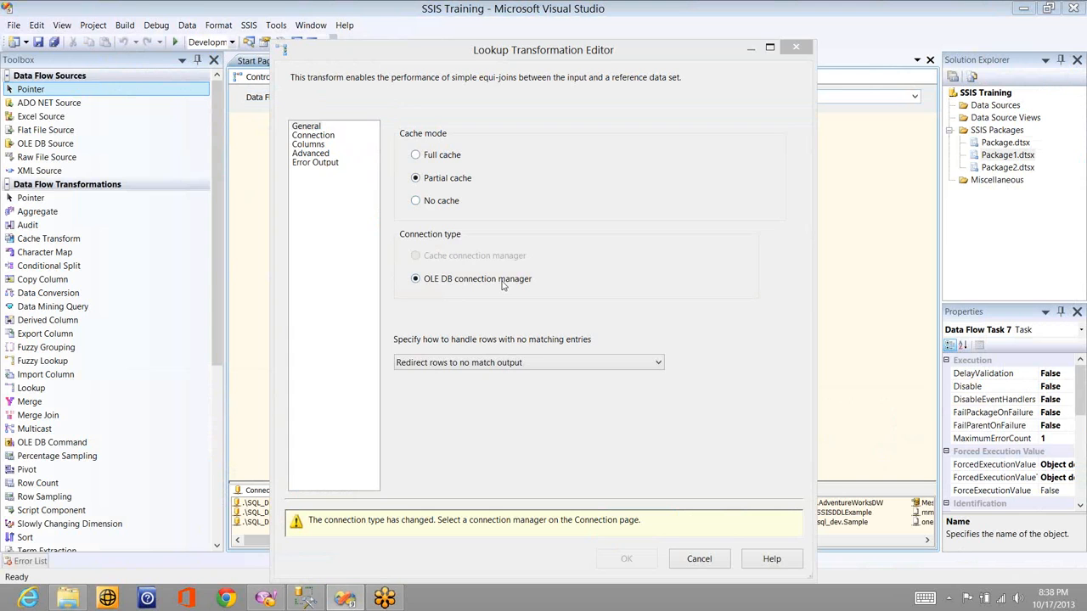
left_click(313, 154)
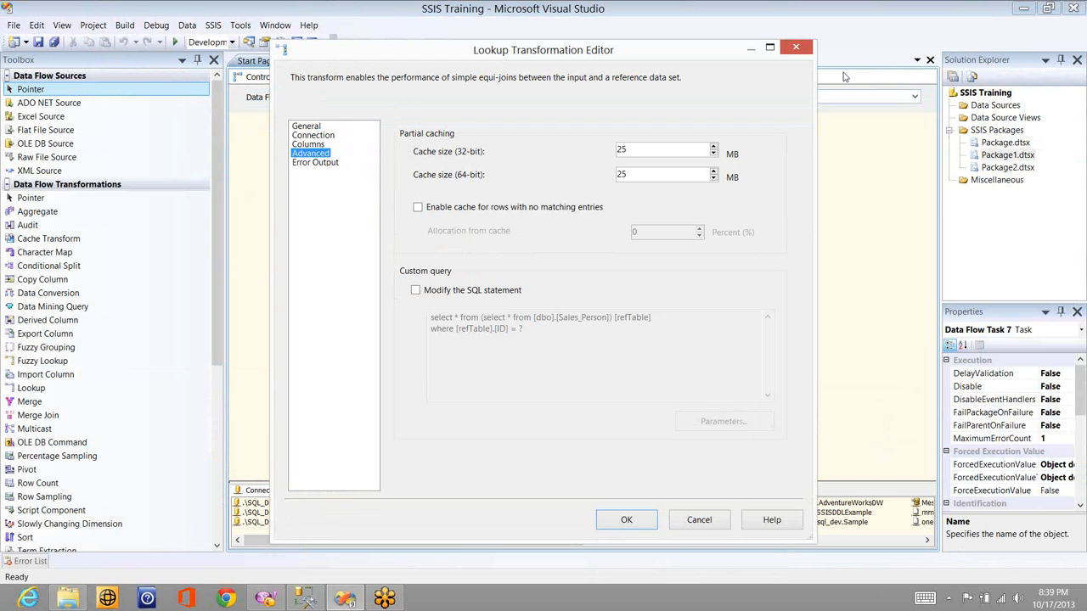
- With the Pen drawing tool, sketch two boxes over the Lookup editor and an arrow from the first to the second
right_click(917, 140)
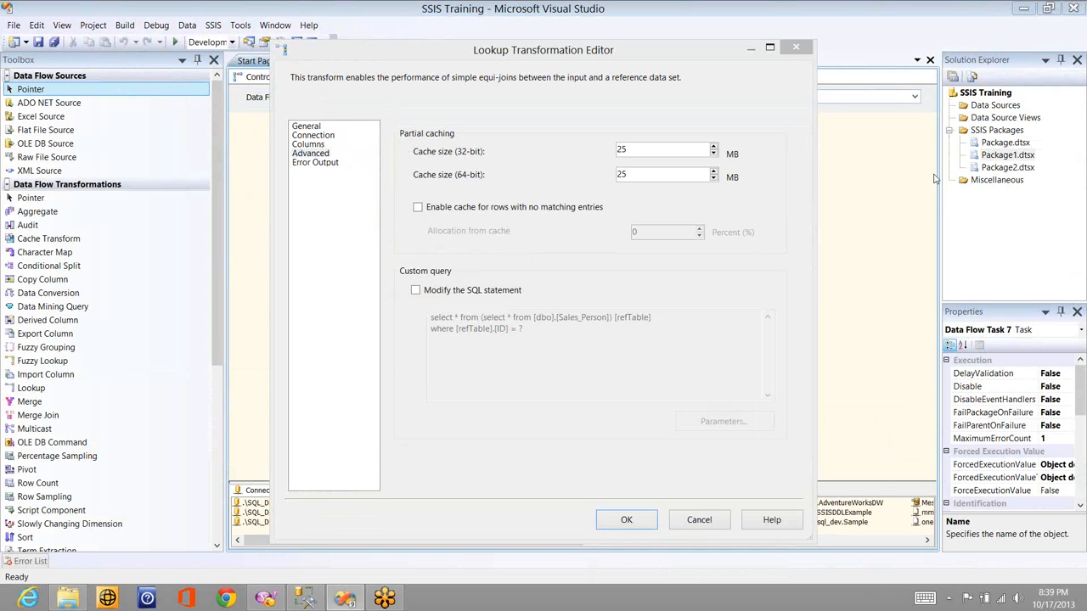
left_click(938, 171)
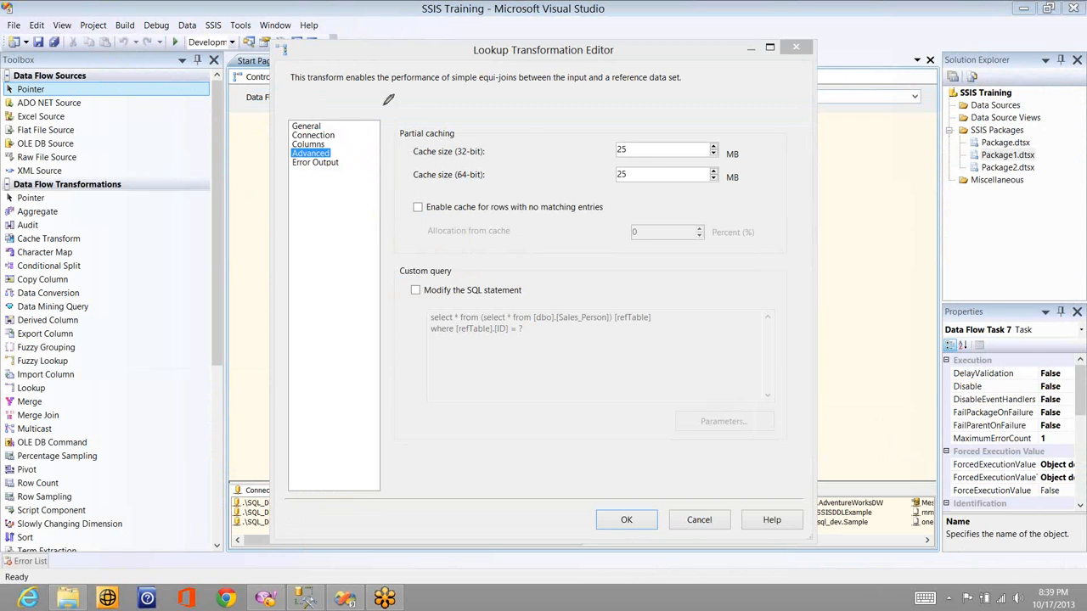
left_click_drag(383, 103, 411, 151)
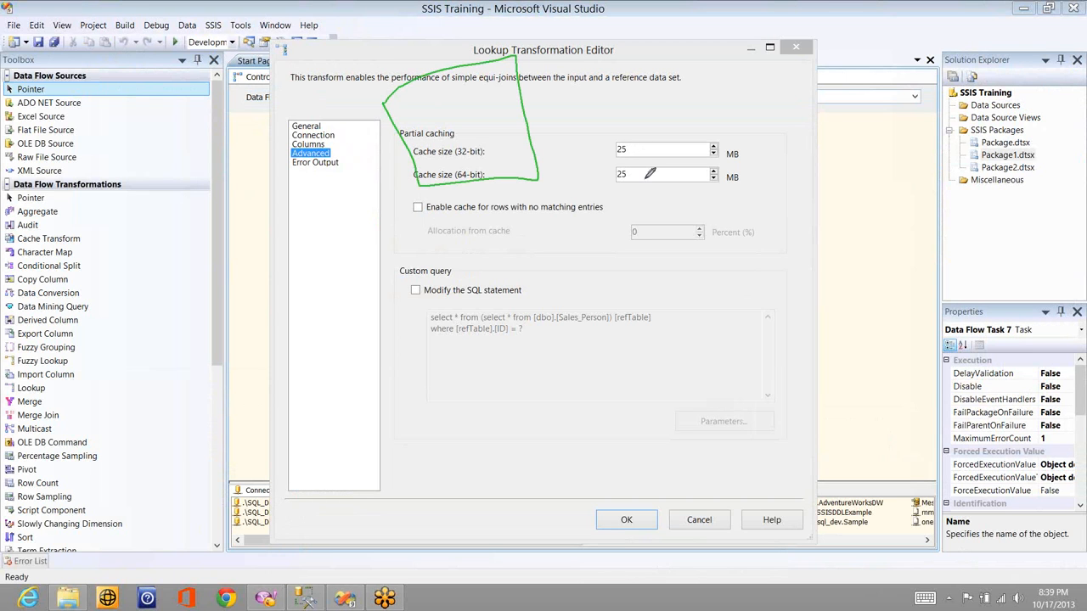
left_click_drag(644, 176, 652, 158)
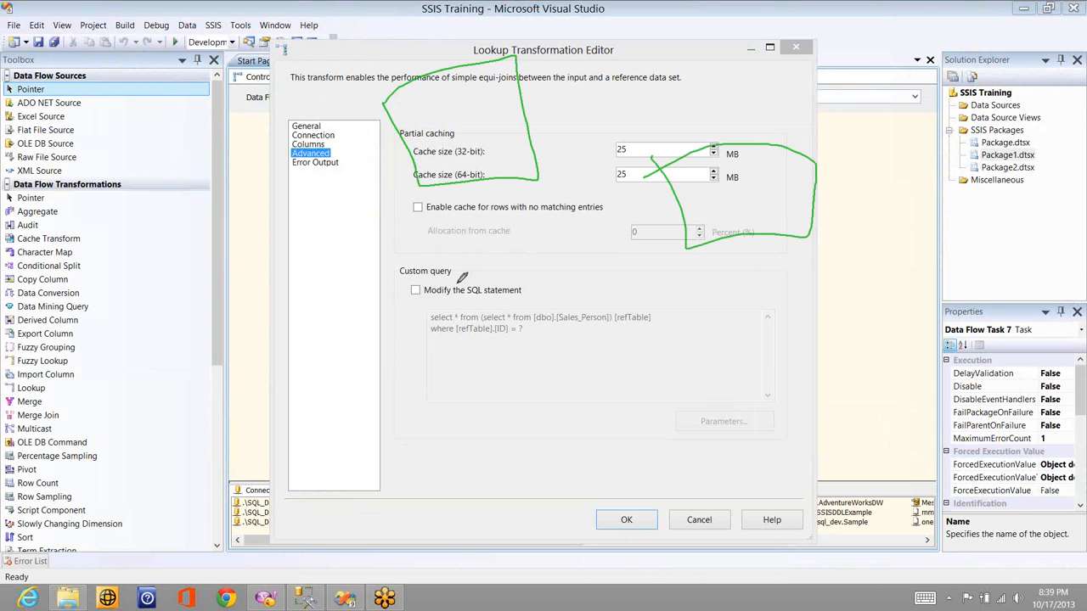
left_click(478, 114)
left_click_drag(479, 114, 738, 147)
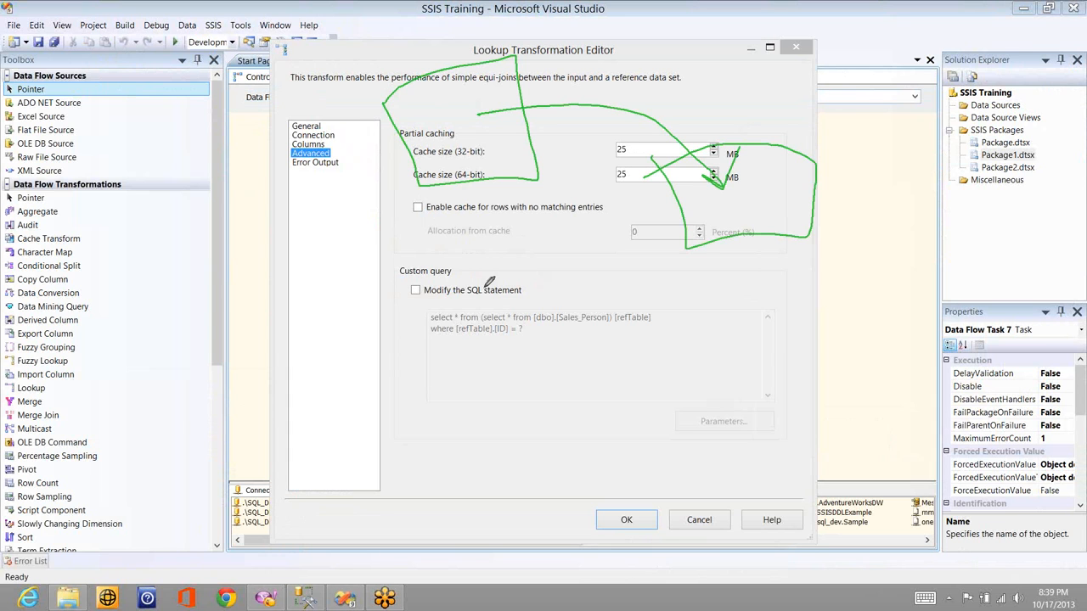
- Sketch a third box below the first, an arrow from it to the second box, and a downward output arrow
left_click_drag(489, 283, 468, 281)
left_click_drag(709, 224, 613, 320)
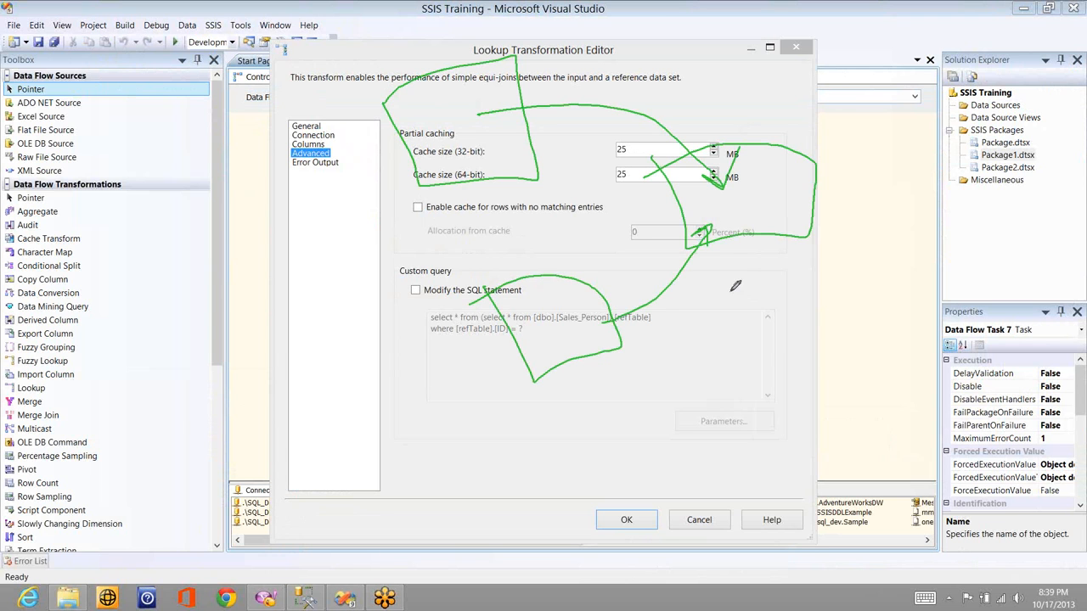
mouse_move(754, 304)
left_mouse_down()
mouse_move(793, 413)
mouse_move(815, 400)
left_mouse_up()
- Draw further arrows from the third box into the second and down to the output, and clear the whole sketch
left_click_drag(569, 304, 697, 237)
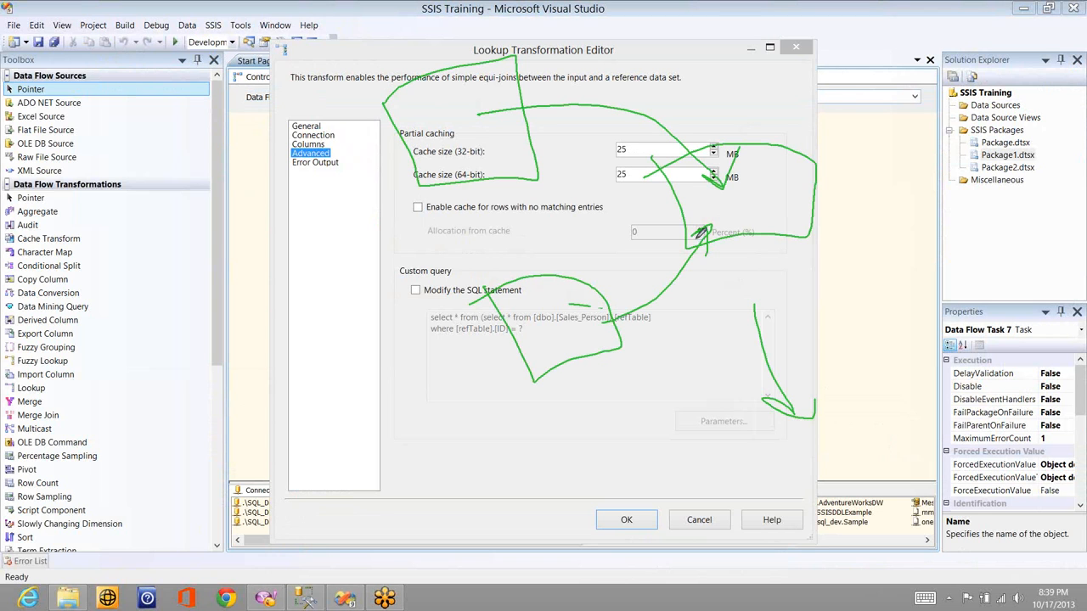
mouse_move(594, 308)
left_mouse_down()
mouse_move(713, 182)
mouse_move(769, 409)
left_mouse_up()
left_click_drag(782, 361, 768, 410)
left_click_drag(698, 177, 583, 316)
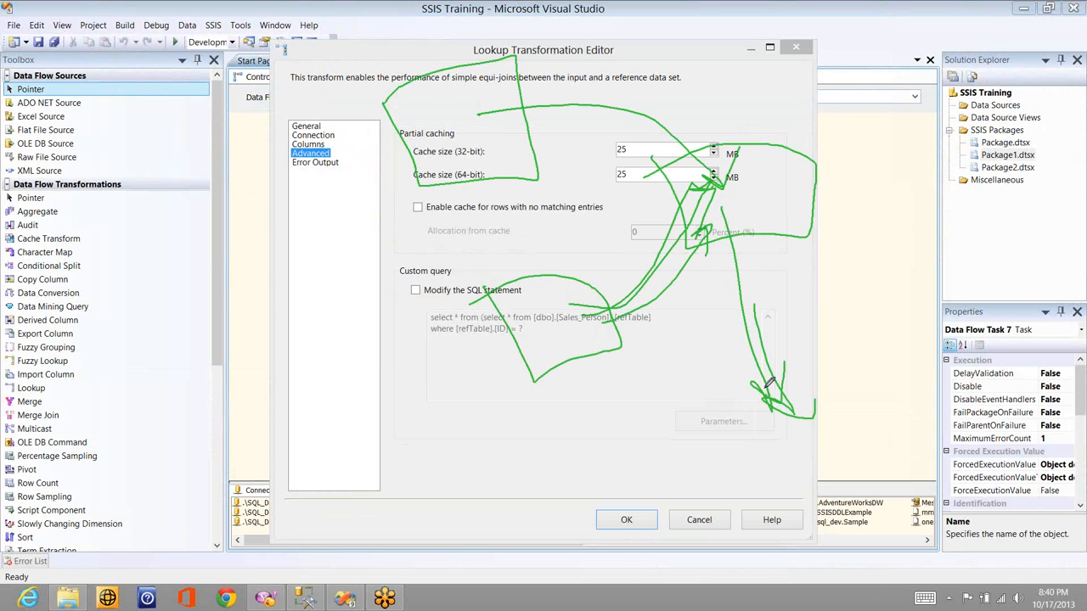
mouse_move(709, 193)
left_mouse_down()
mouse_move(731, 261)
mouse_move(800, 347)
left_mouse_up()
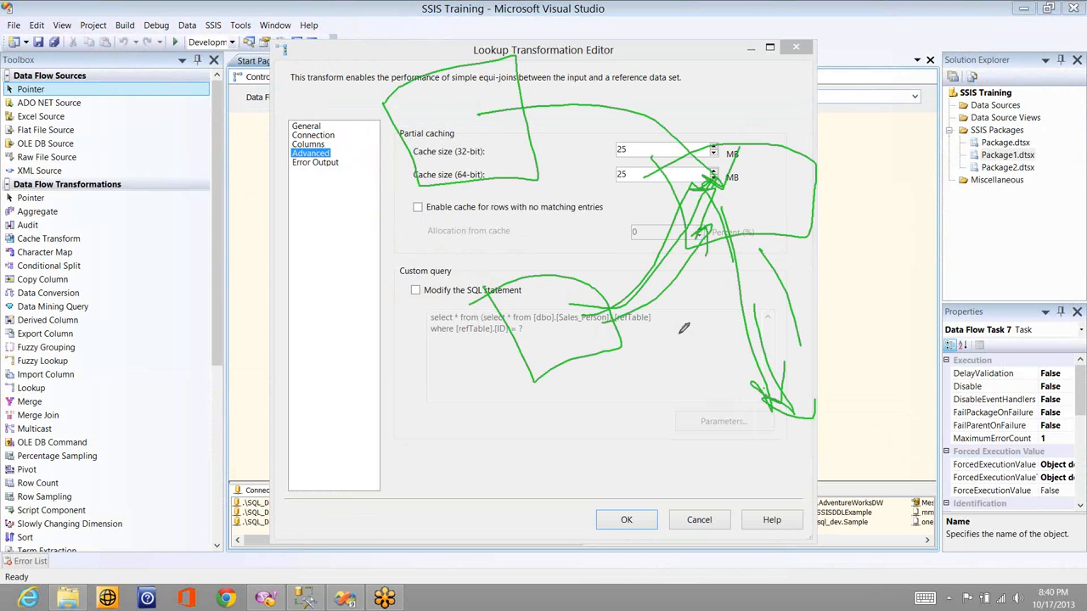
left_click_drag(781, 386, 847, 369)
left_click(948, 221)
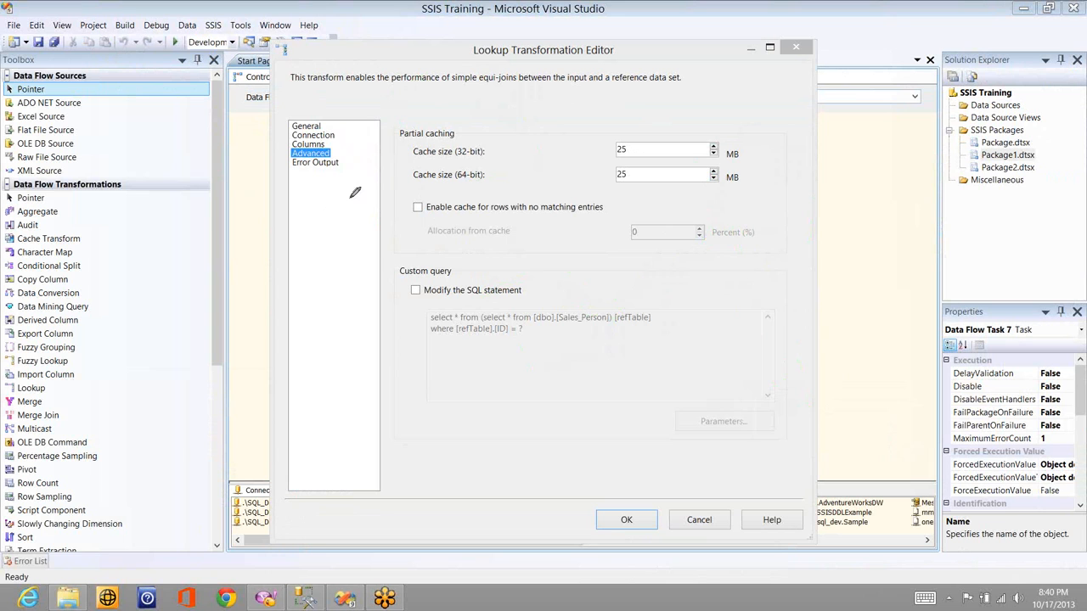
- Sketch three separate boxes over the Lookup editor: one on the left, one at upper middle and one on the right
left_click_drag(327, 208, 412, 291)
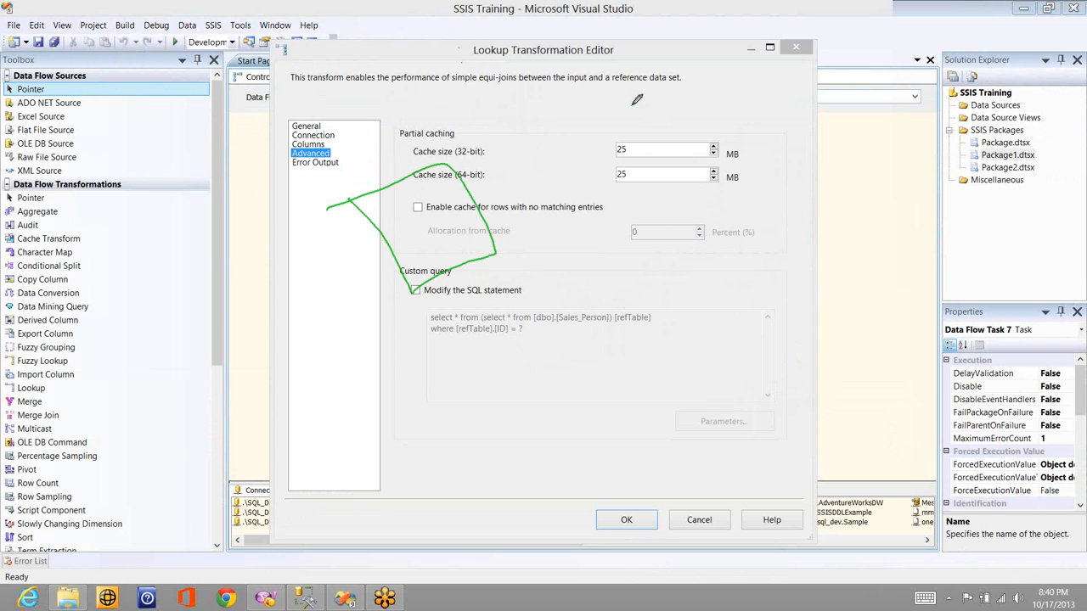
left_click_drag(448, 52, 462, 51)
left_click_drag(700, 125, 750, 200)
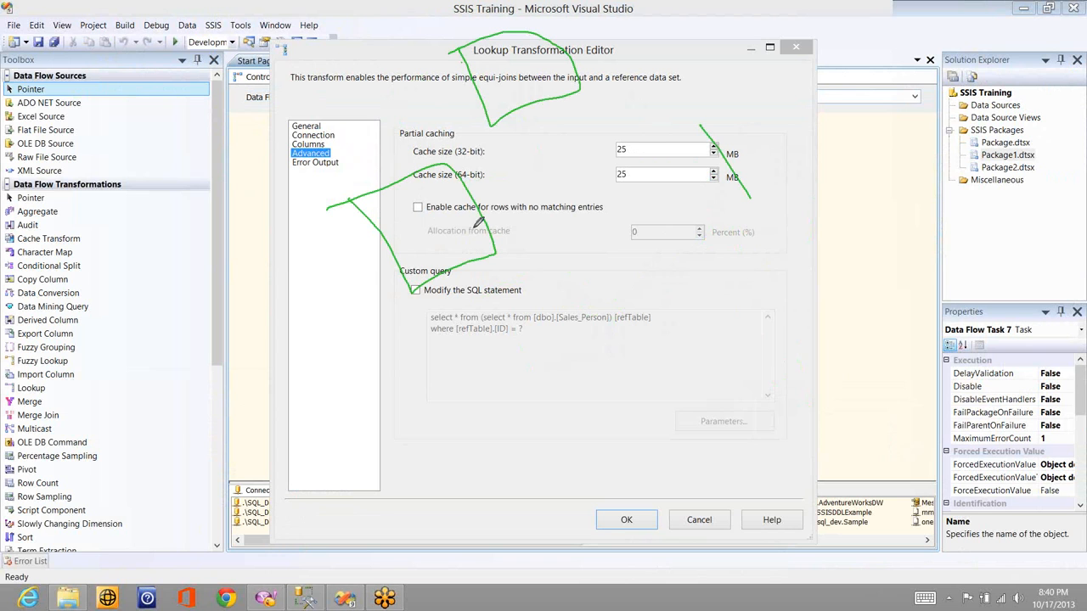
left_click_drag(665, 158, 755, 212)
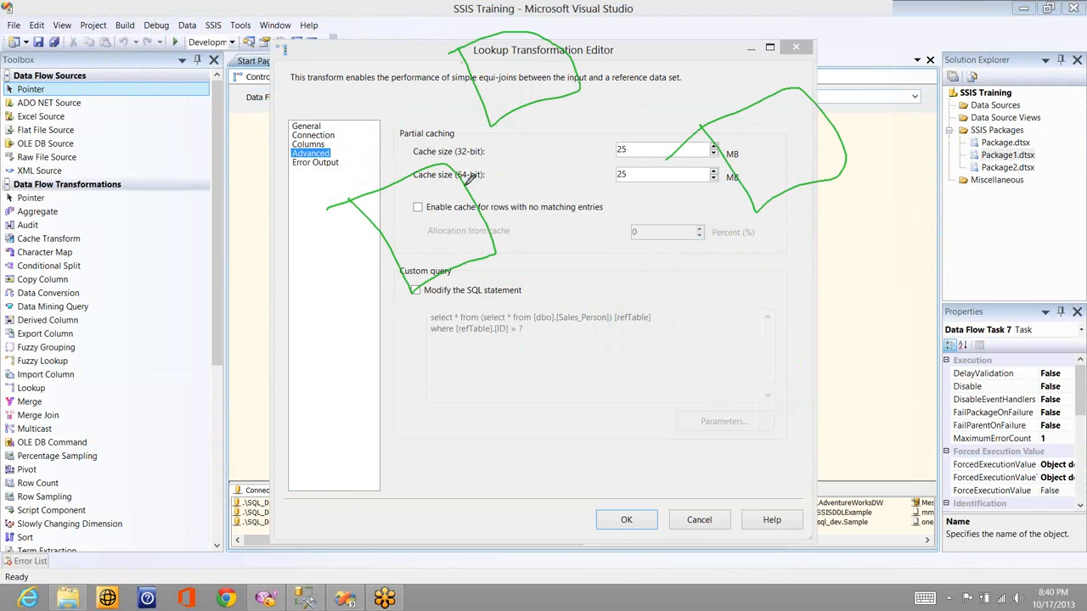
- Draw the first record's path from the left box via the upper box to the right box, with a downward output arrow
left_click_drag(466, 177, 588, 173)
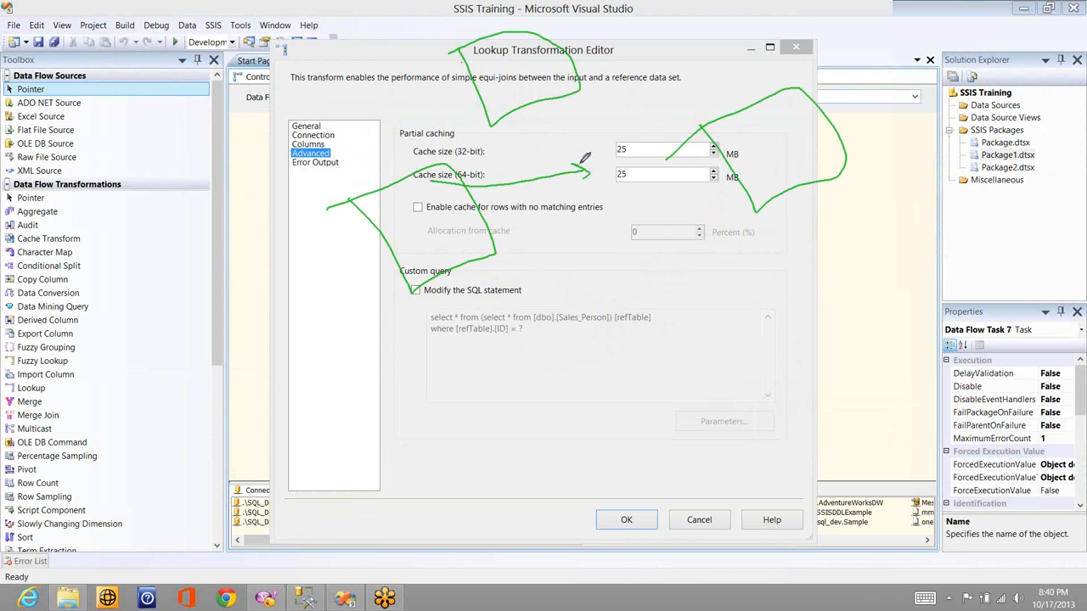
left_click_drag(539, 80, 579, 165)
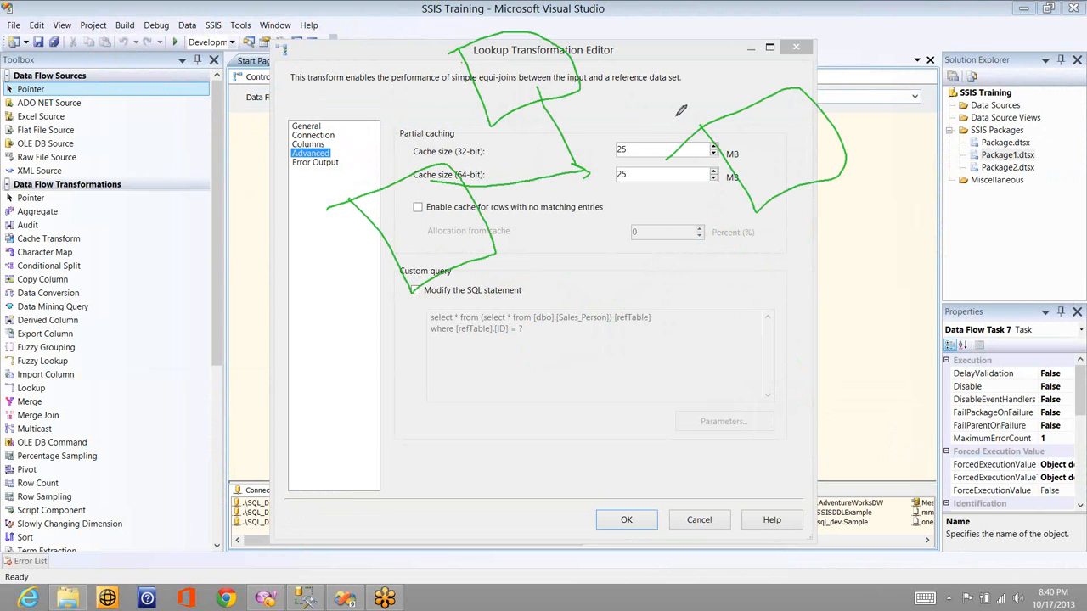
left_click_drag(535, 87, 701, 126)
left_click_drag(785, 138, 759, 146)
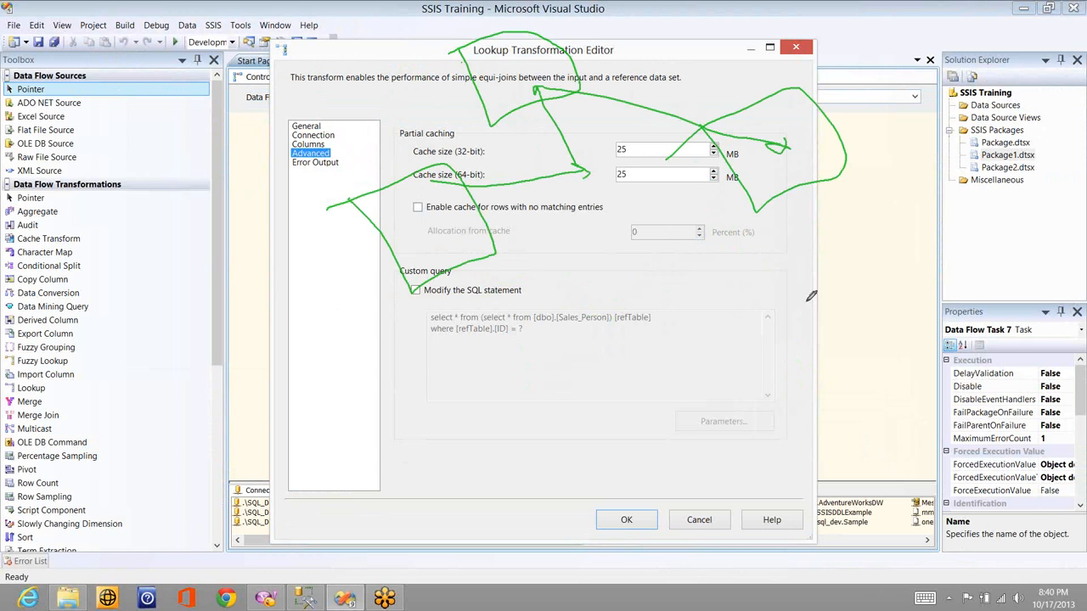
left_click_drag(811, 295, 820, 274)
- Draw two more record paths from the left box through the upper box to the right box, adding a second output arrow
left_click_drag(533, 77, 571, 236)
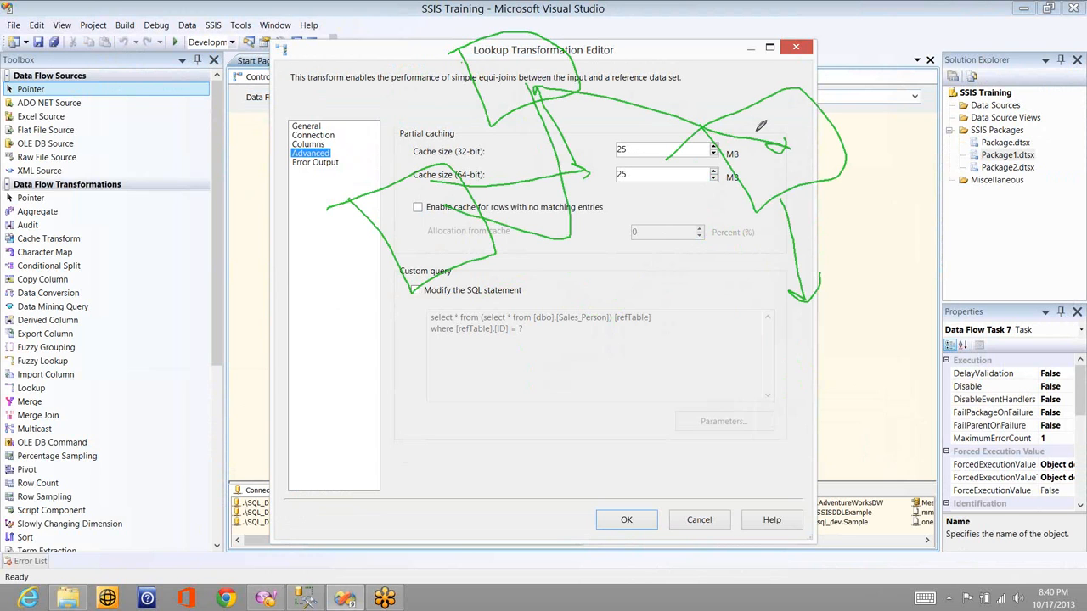
left_click_drag(530, 85, 755, 132)
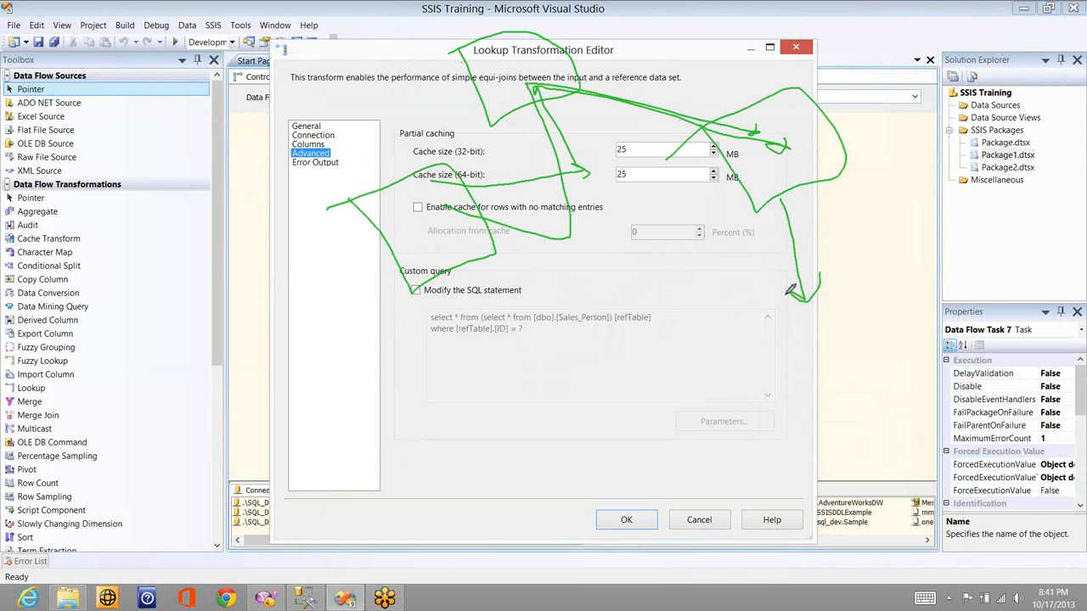
left_click_drag(767, 202, 796, 275)
mouse_move(456, 249)
left_mouse_down()
mouse_move(532, 258)
mouse_move(751, 146)
left_mouse_up()
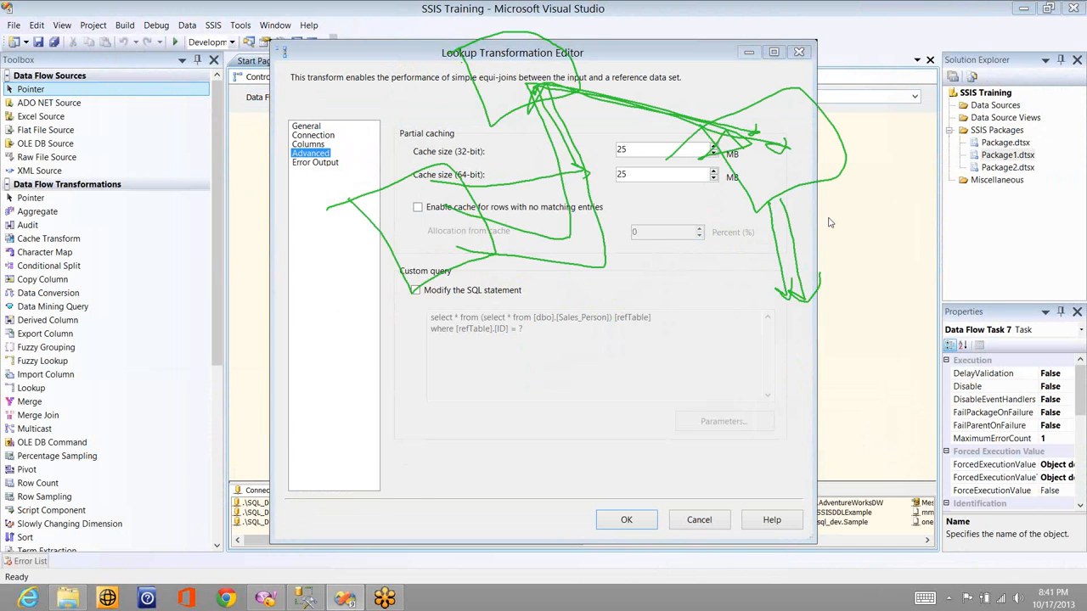
- Switch to SQL Server Management Studio to check the repeated Sales_Person_ID values of Sales_Data, and return to Visual Studio
key("alt+Tab")
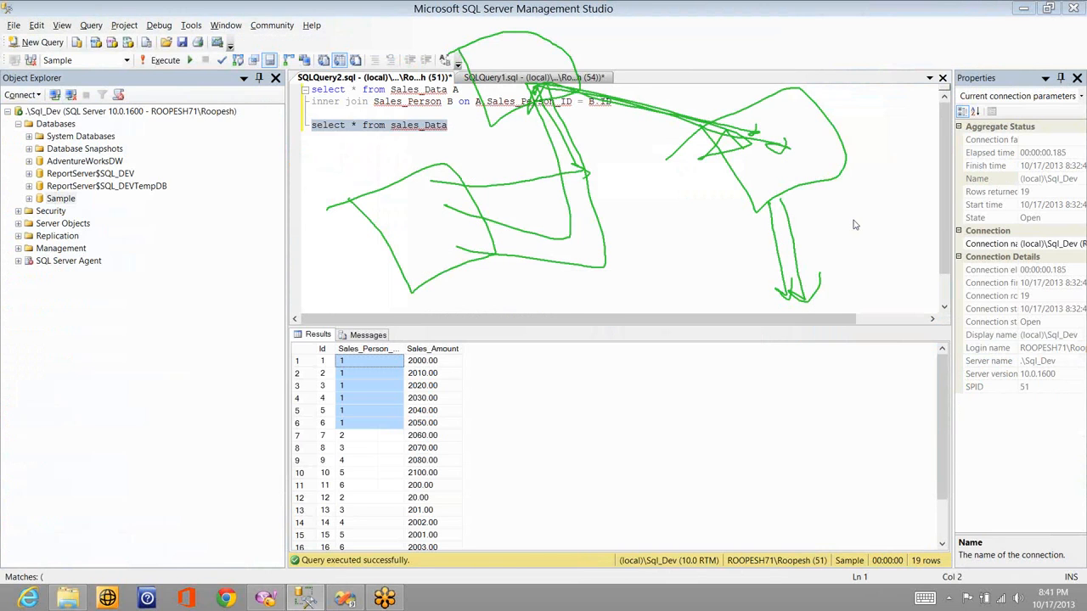
key("alt+Tab")
- Draw direct arrows from the left box to the right box, bypassing the upper box, and another downward output arrow
left_click(860, 221)
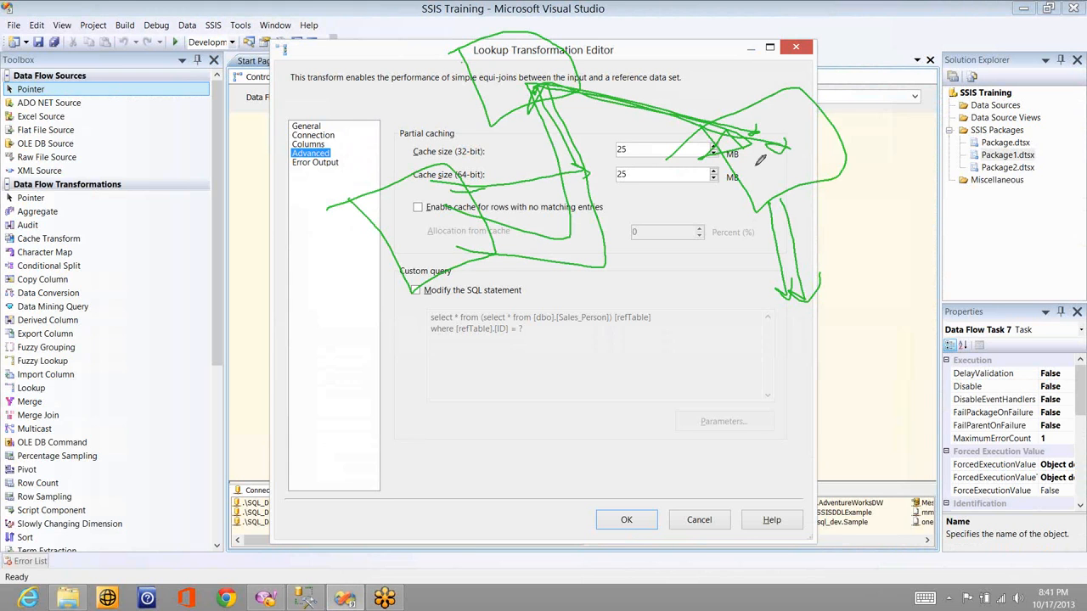
left_click_drag(488, 184, 755, 165)
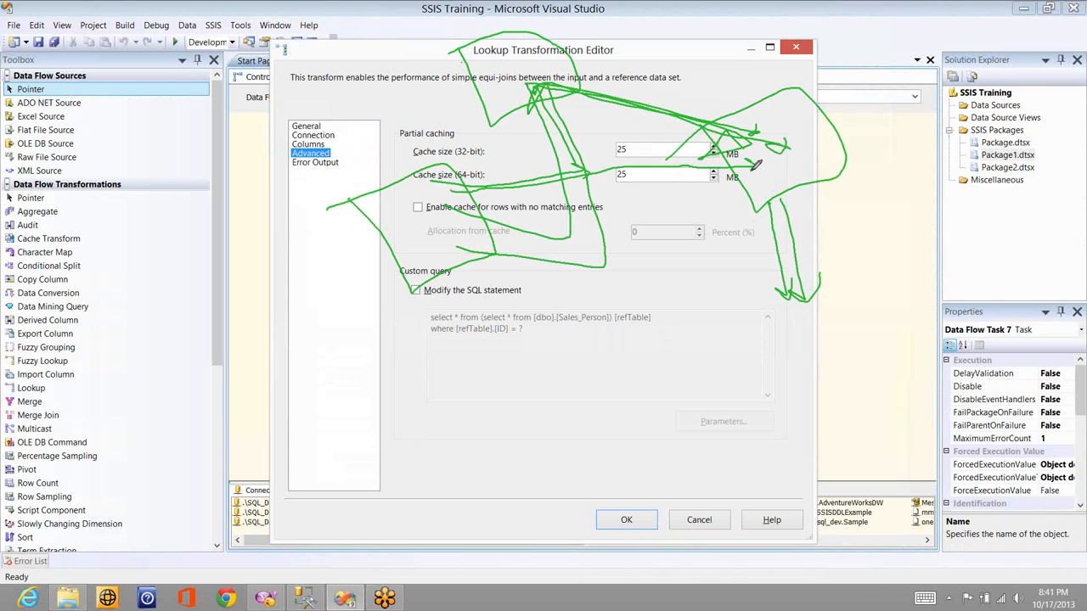
left_click_drag(752, 172, 764, 291)
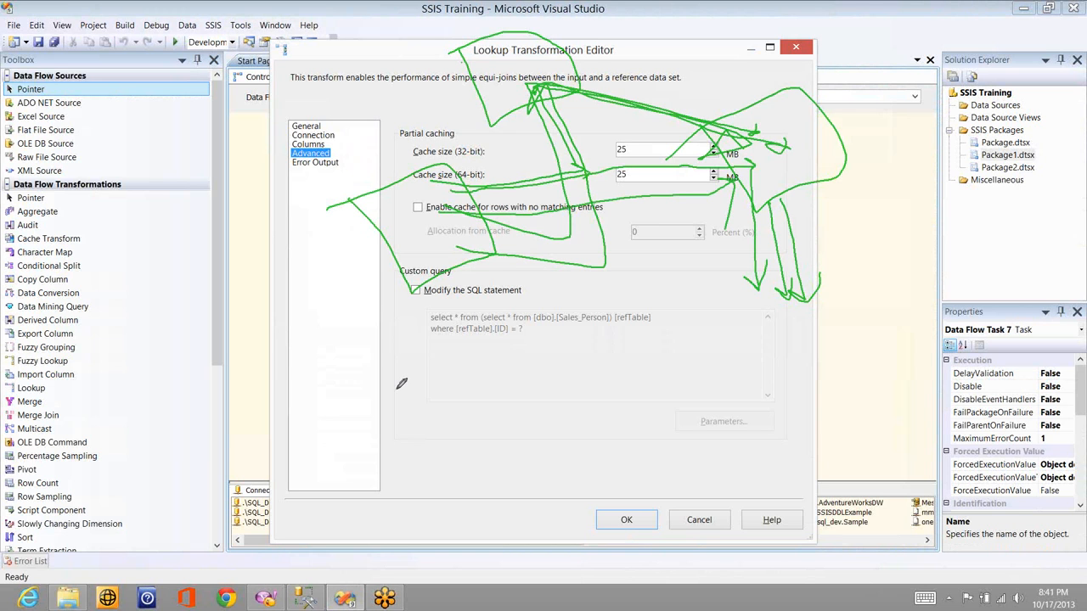
- Sketch a second set of three boxes below the first diagram, with the middle one raised between the outer two
left_click_drag(395, 391, 464, 475)
left_click_drag(387, 418, 461, 478)
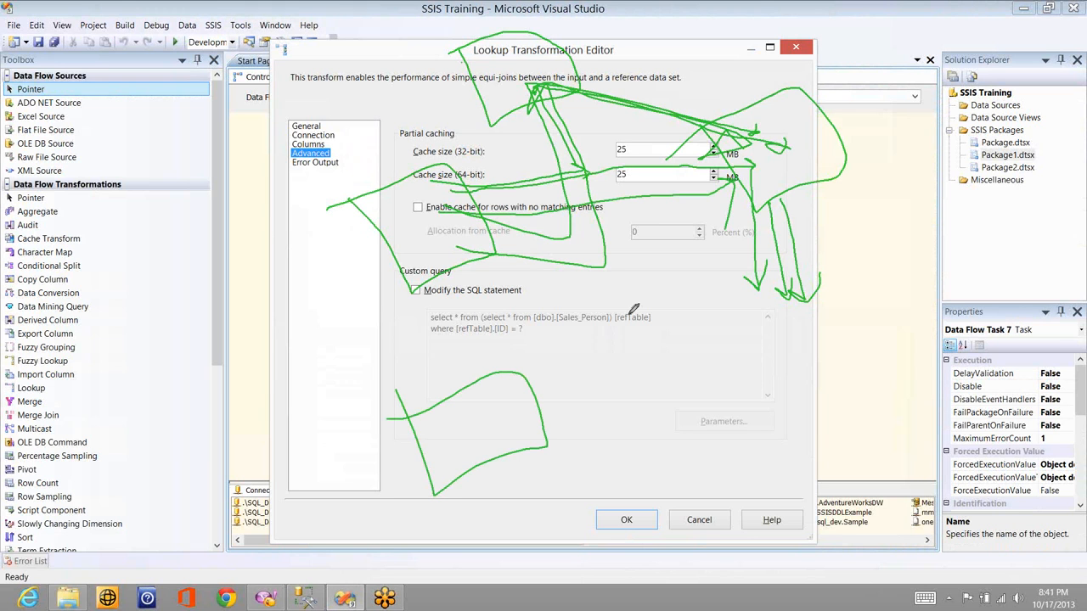
left_click_drag(616, 270, 618, 276)
mouse_move(791, 448)
left_mouse_down()
mouse_move(769, 382)
mouse_move(792, 454)
left_mouse_up()
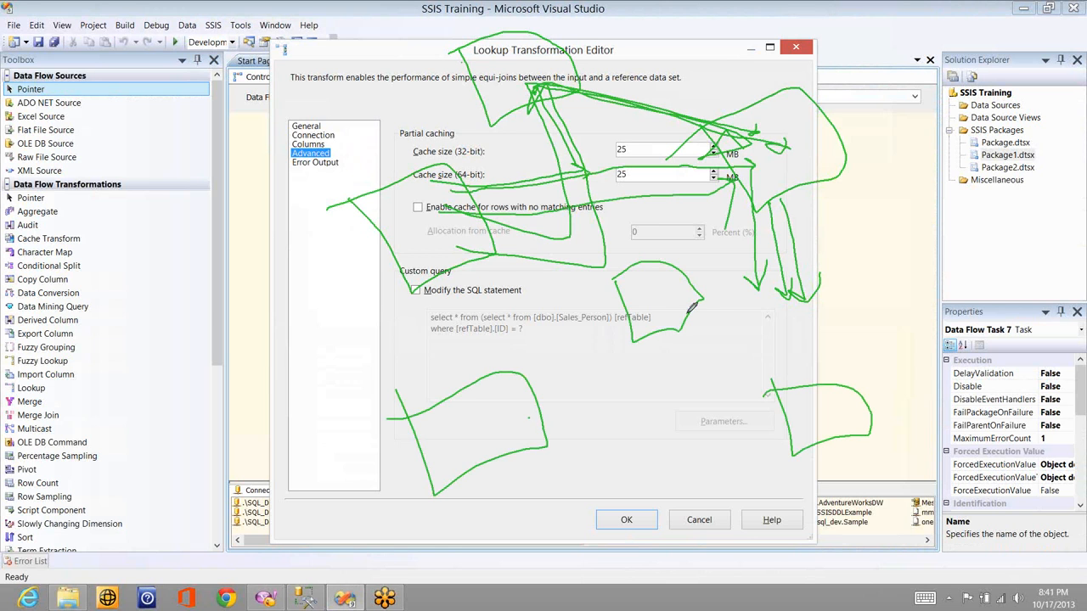
- Draw two record paths in the lower diagram from the left box via the middle box to the right box and output
mouse_move(693, 309)
left_mouse_down()
mouse_move(528, 416)
mouse_move(820, 422)
mouse_move(803, 409)
left_mouse_up()
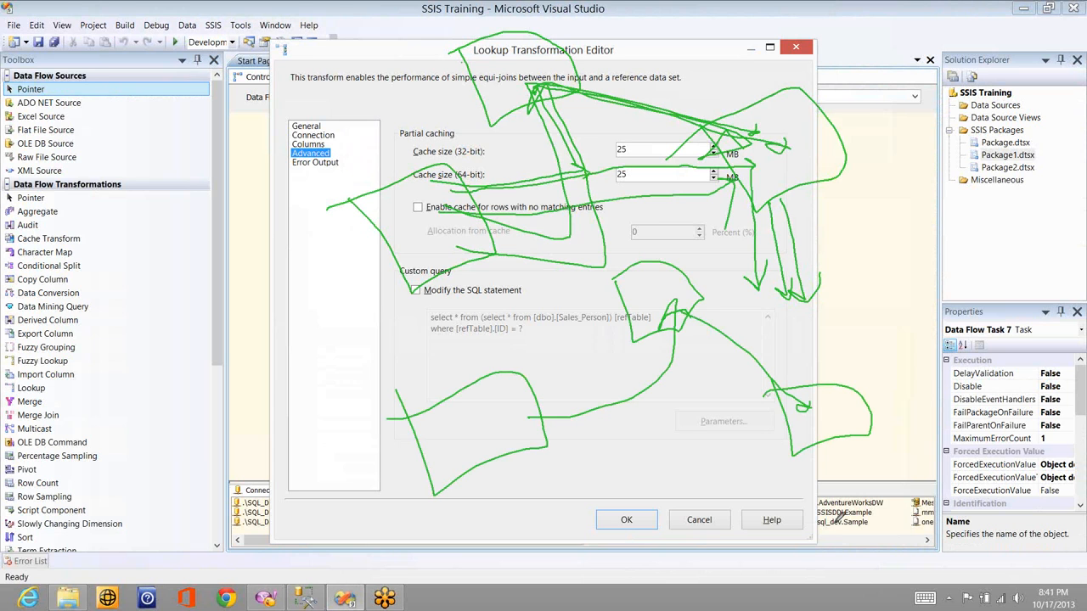
left_click_drag(839, 522, 813, 418)
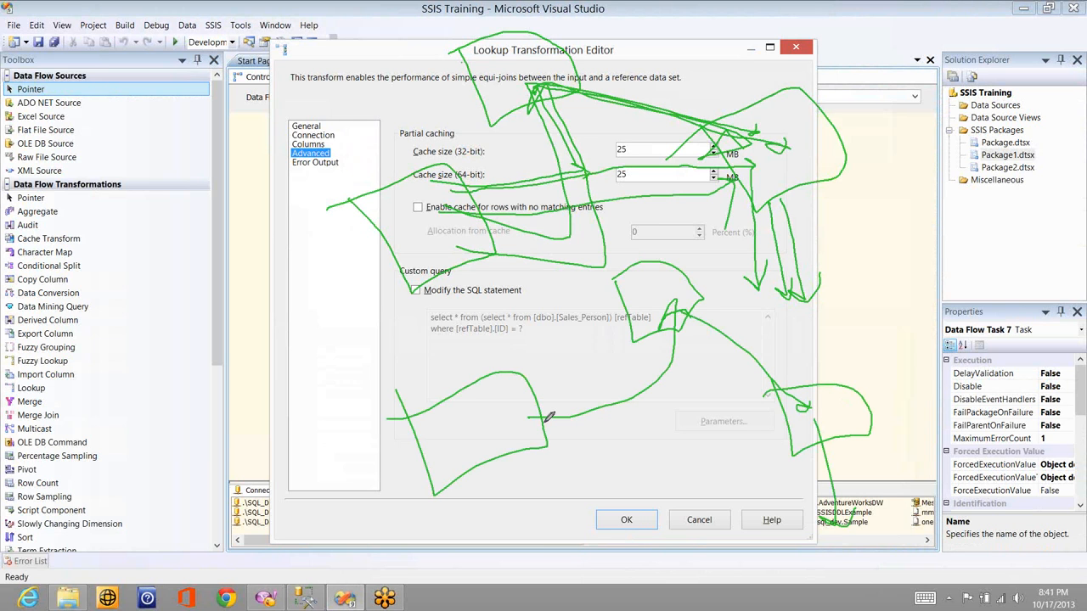
left_click_drag(536, 425, 702, 313)
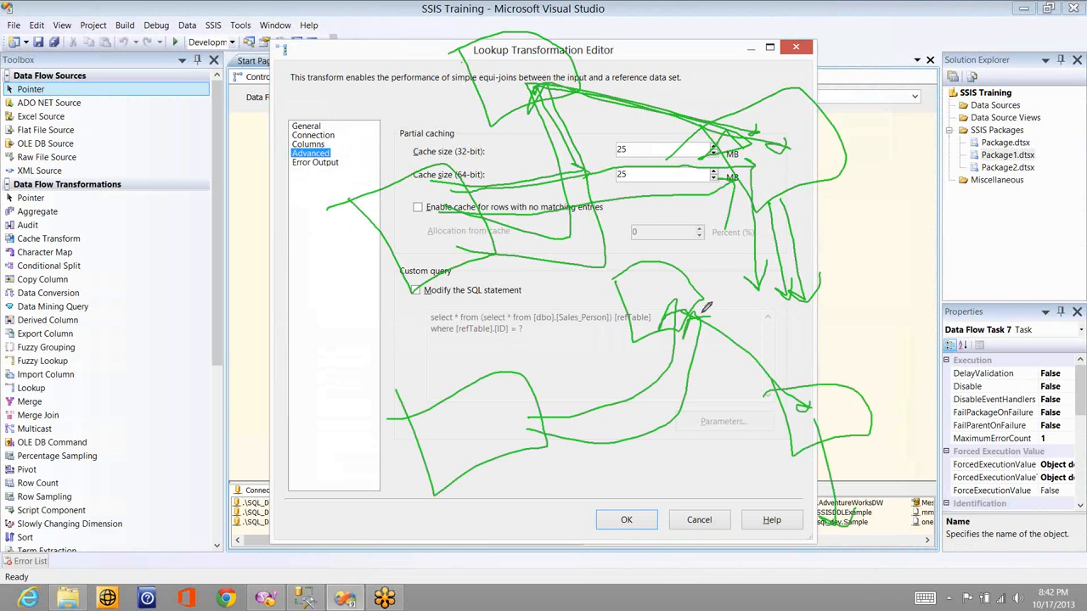
left_click_drag(837, 394, 768, 395)
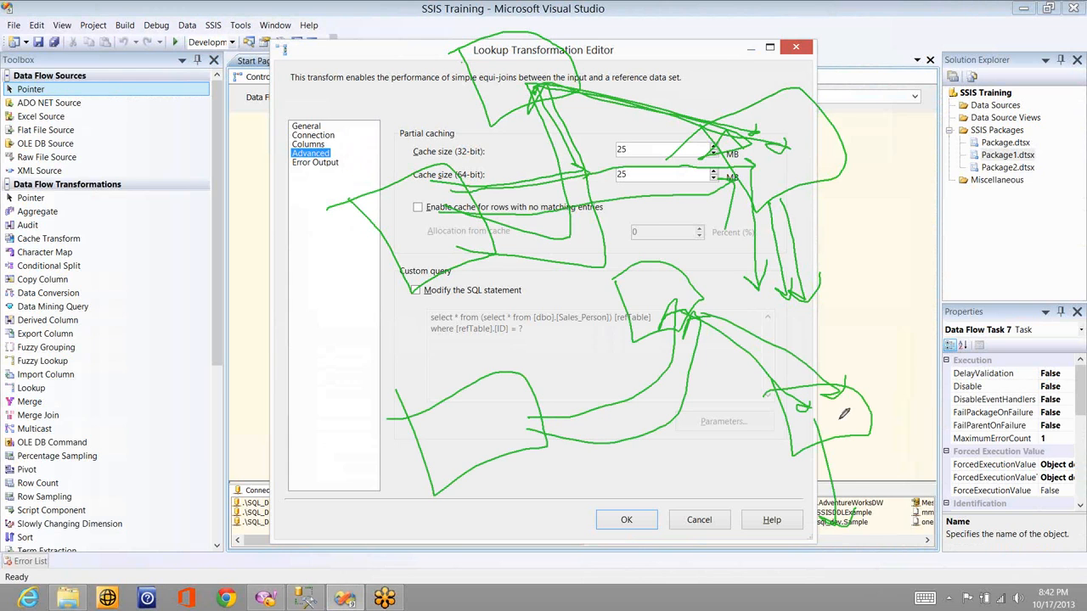
left_click_drag(837, 420, 859, 547)
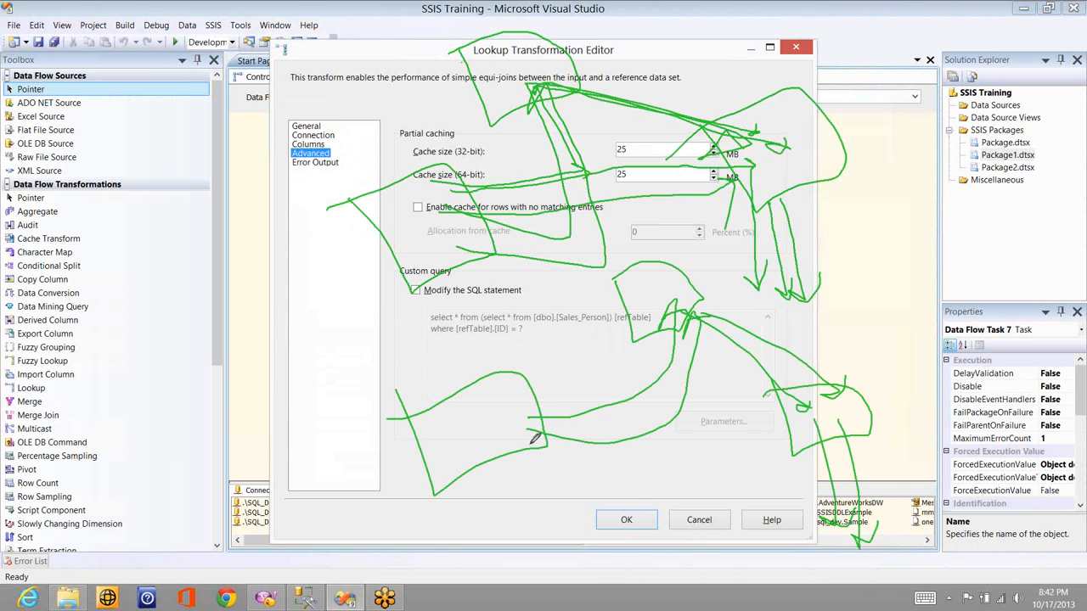
- Add two more record paths through the lower diagram's middle box to its right box, with another downward output arrow
left_click_drag(667, 316, 530, 443)
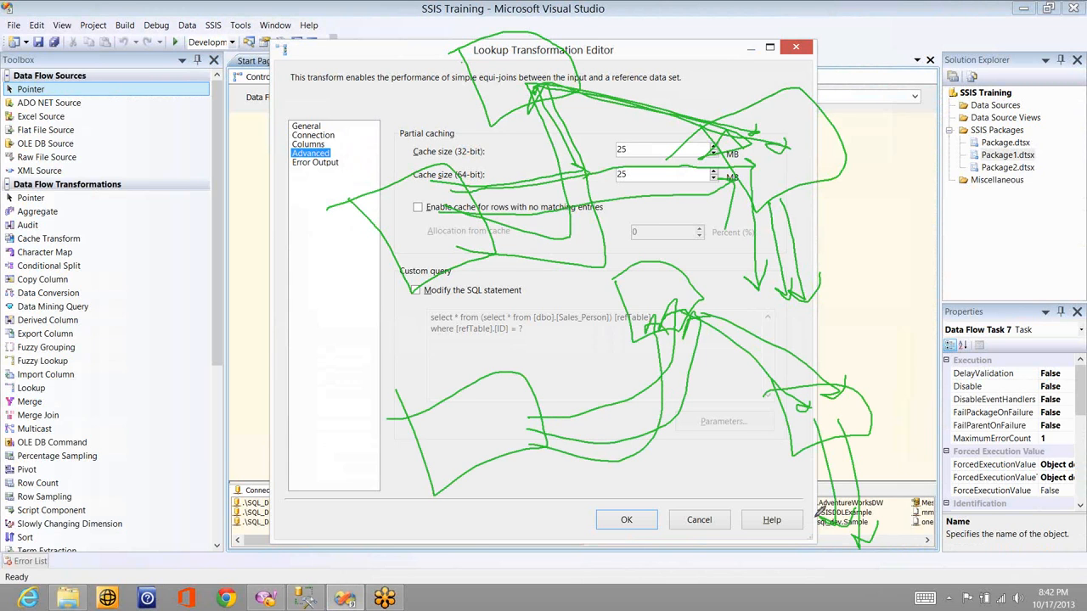
mouse_move(790, 425)
left_mouse_down()
mouse_move(816, 520)
mouse_move(796, 525)
left_mouse_up()
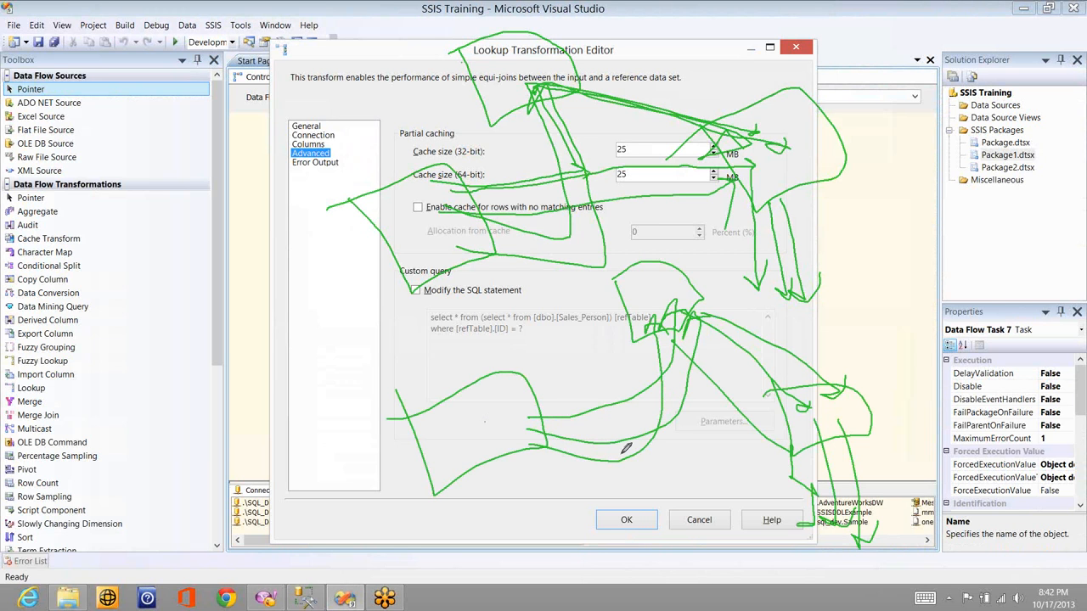
left_click_drag(624, 448, 484, 421)
left_click_drag(813, 418, 813, 423)
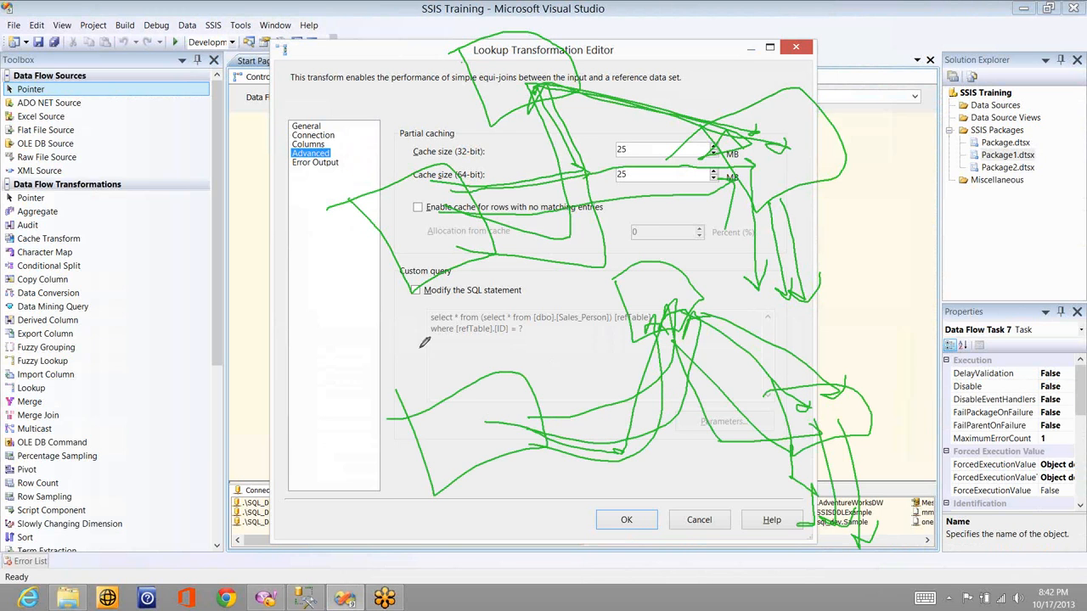
- Mark a column of 1 and 2 records in the lower left box and trace the first through the middle box to output
left_click_drag(419, 349, 451, 419)
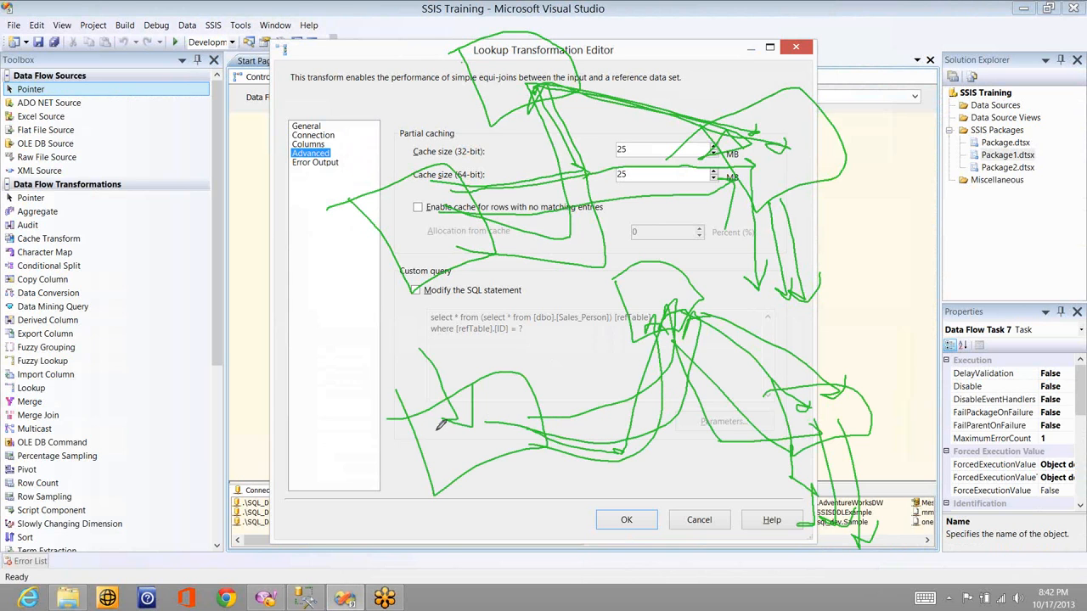
left_click_drag(426, 422, 460, 500)
left_click_drag(623, 266, 794, 520)
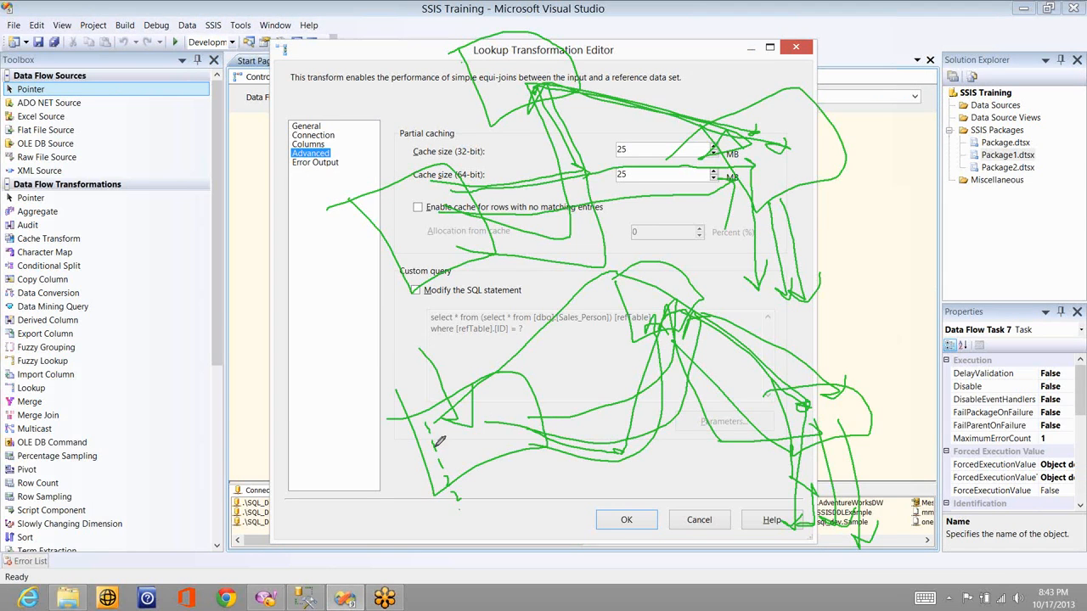
- Trace the repeated 1 record with a direct line between the lower left and right boxes and down to the output
left_click_drag(598, 267, 433, 445)
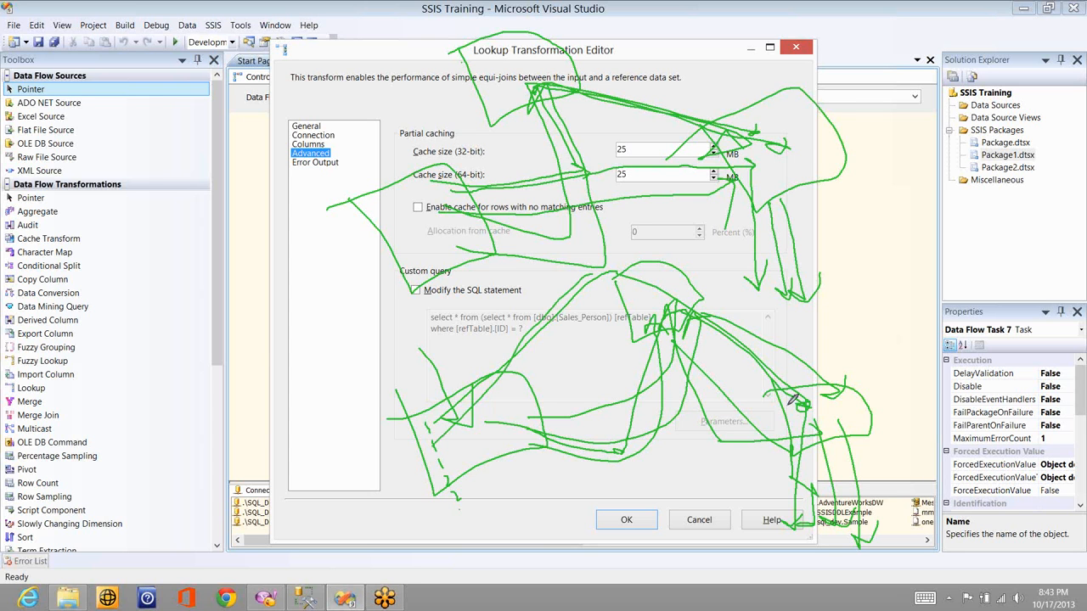
left_click_drag(790, 401, 703, 407)
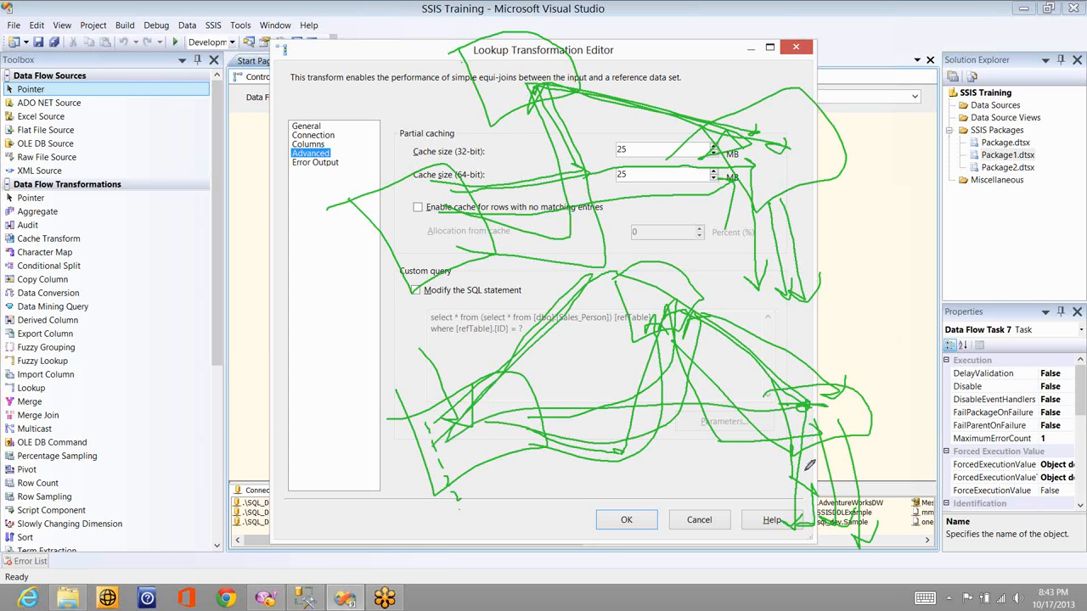
left_click_drag(791, 409, 787, 521)
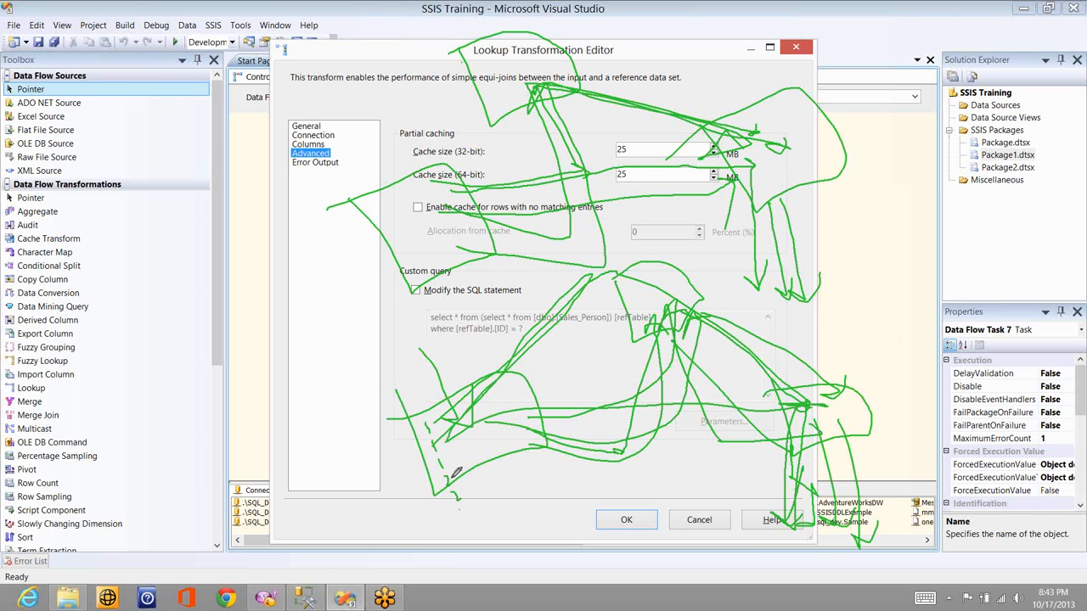
- Trace the first 2 record through the middle box and the repeated 2 record directly to the right box and output
left_click_drag(678, 343, 817, 450)
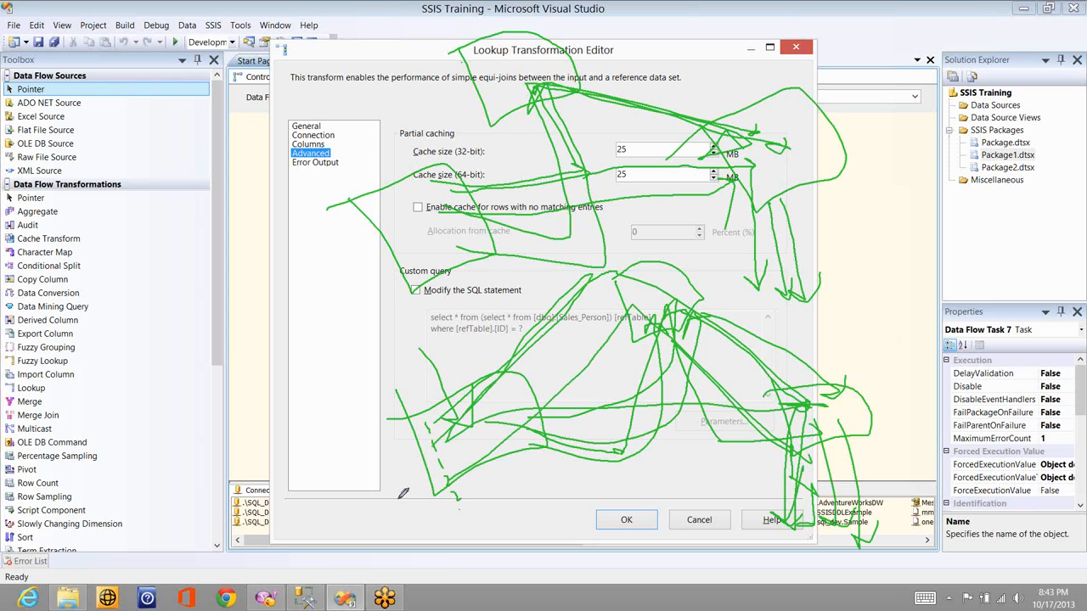
left_click_drag(456, 497, 698, 442)
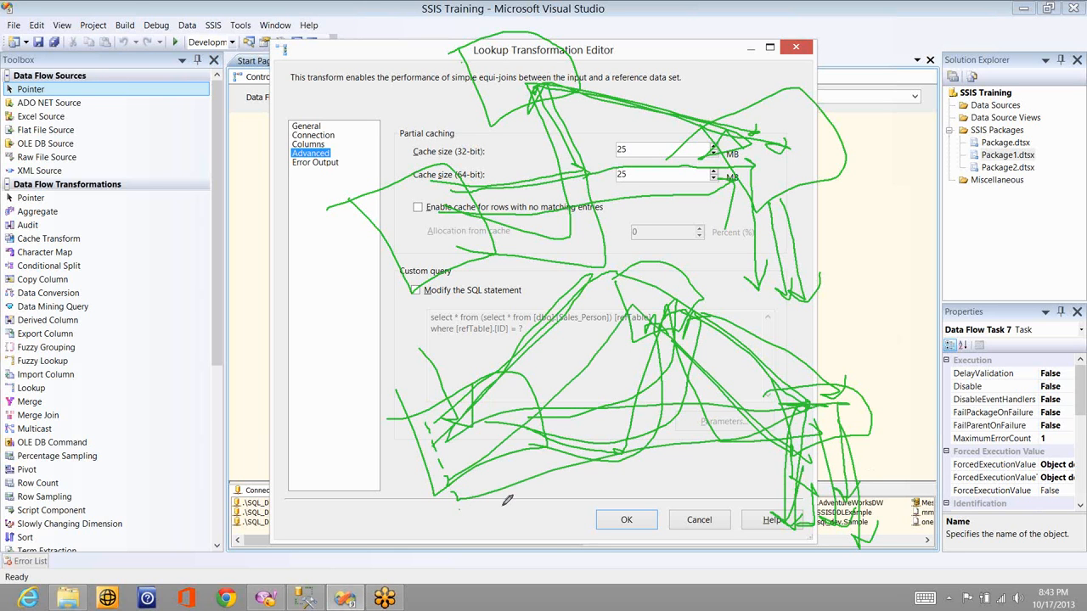
- Trace one more record from the lower left box to the output arrows and circle the lower left box
left_click_drag(463, 513, 521, 500)
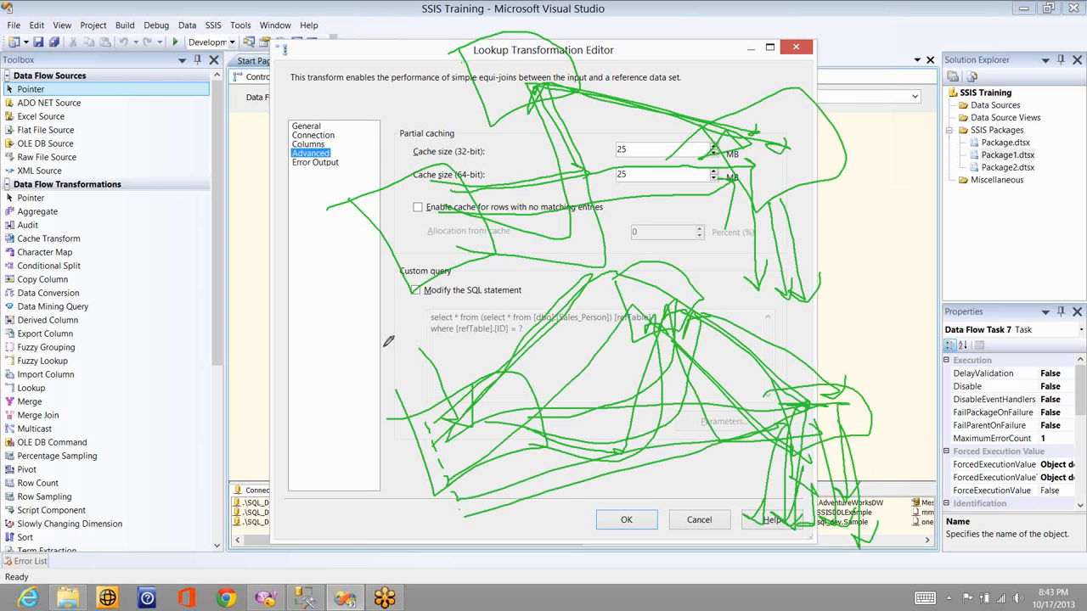
left_click_drag(388, 341, 348, 359)
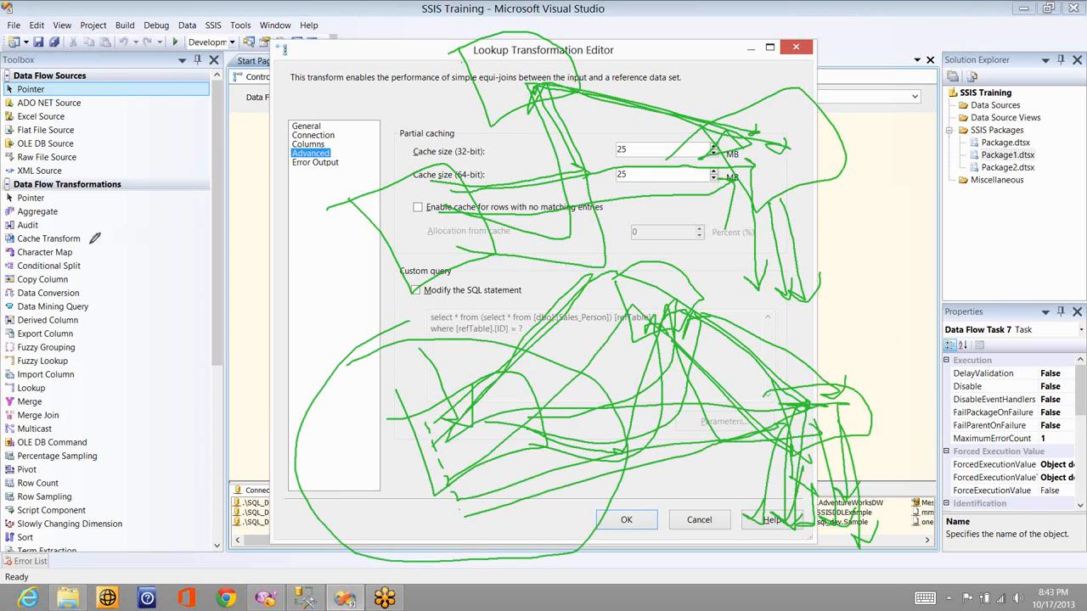
- Sketch a third three-box diagram beside the upper one and trace record paths between its boxes with arrows
left_click_drag(88, 241, 68, 282)
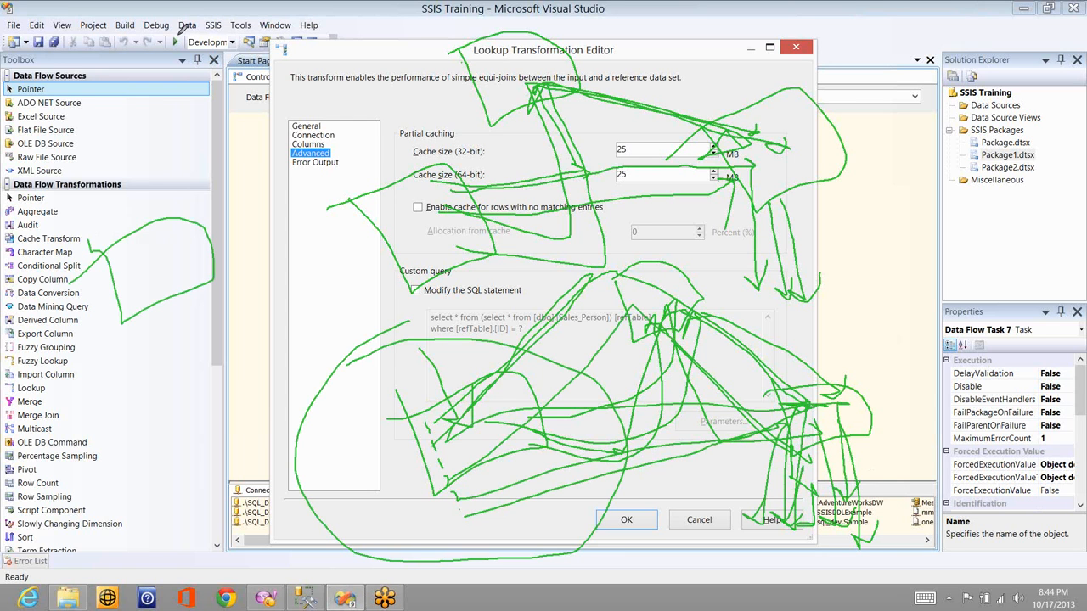
mouse_move(214, 17)
left_mouse_down()
mouse_move(250, 16)
mouse_move(182, 36)
left_mouse_up()
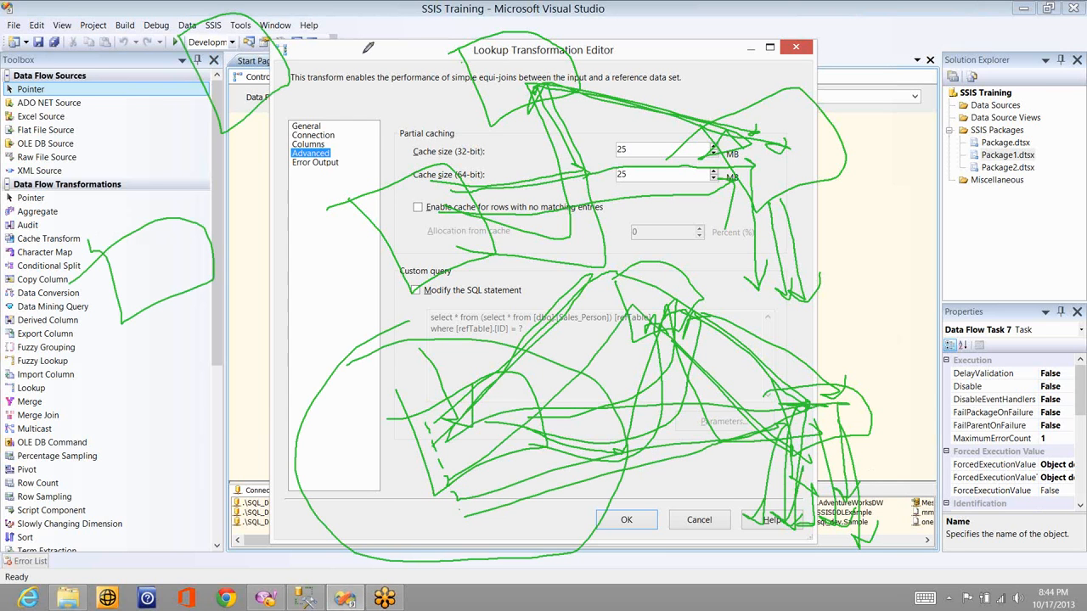
left_click_drag(367, 48, 344, 153)
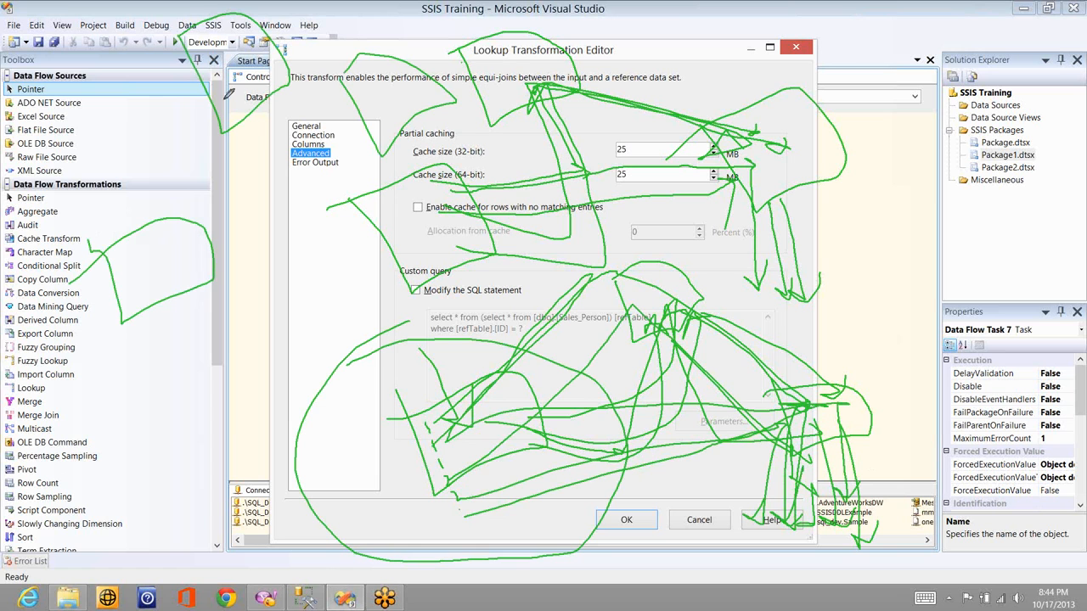
left_click_drag(226, 95, 198, 244)
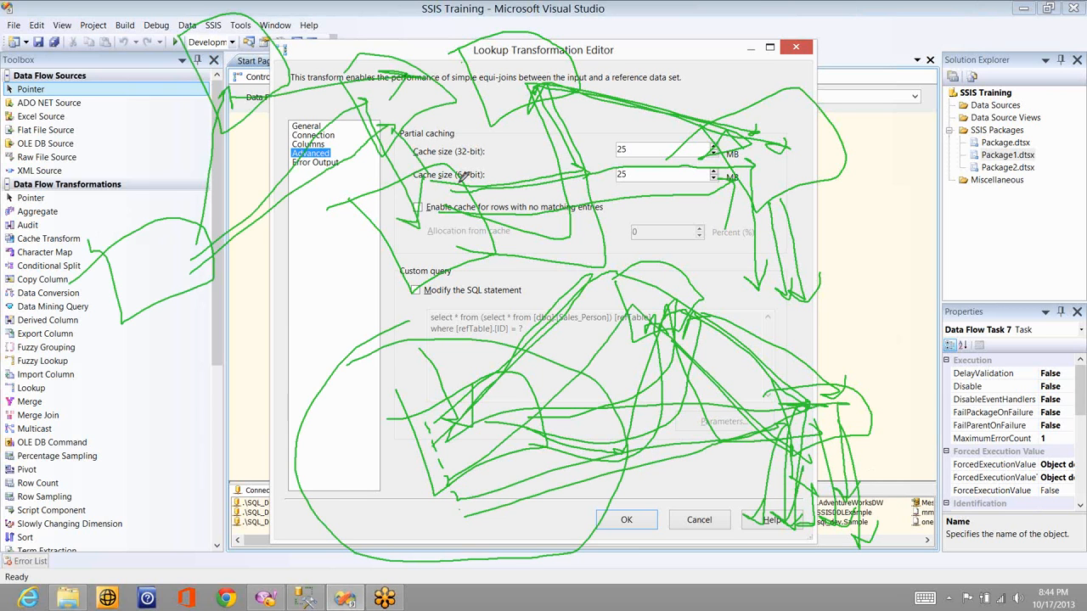
left_click_drag(437, 191, 463, 176)
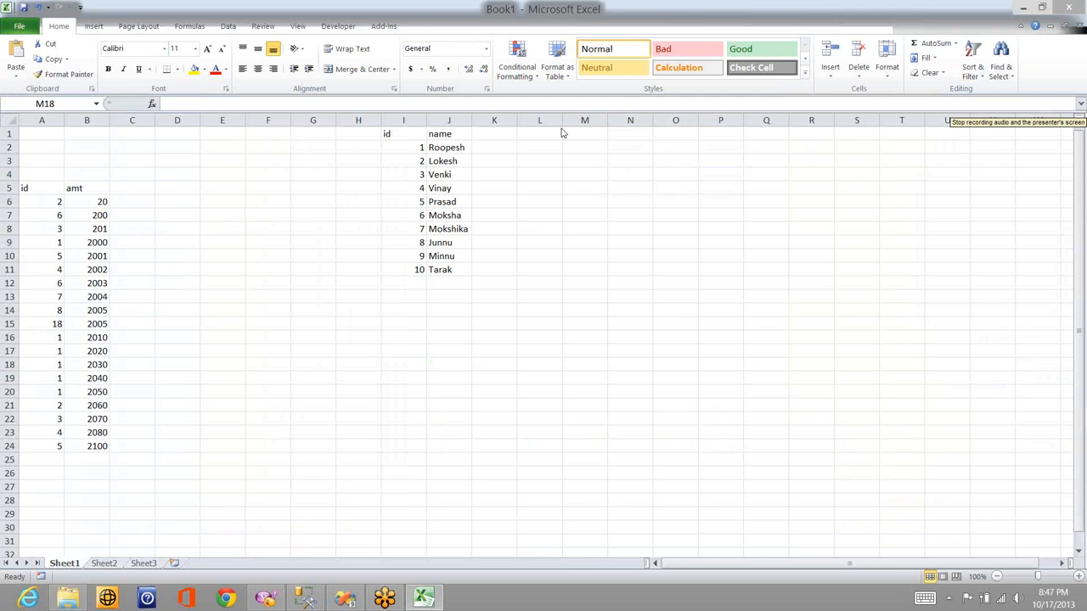
- Compare the id/name table I2:J11 and the id/amt list in Excel with the SQL Server results and the SSIS Lookup data flow
left_click(397, 148)
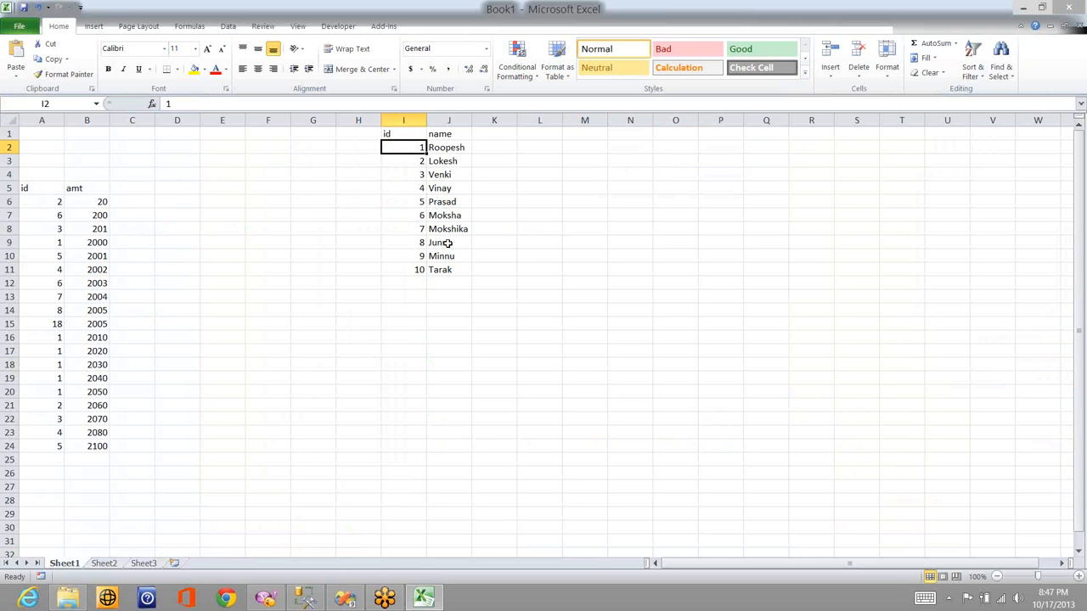
left_click_drag(446, 243, 449, 268)
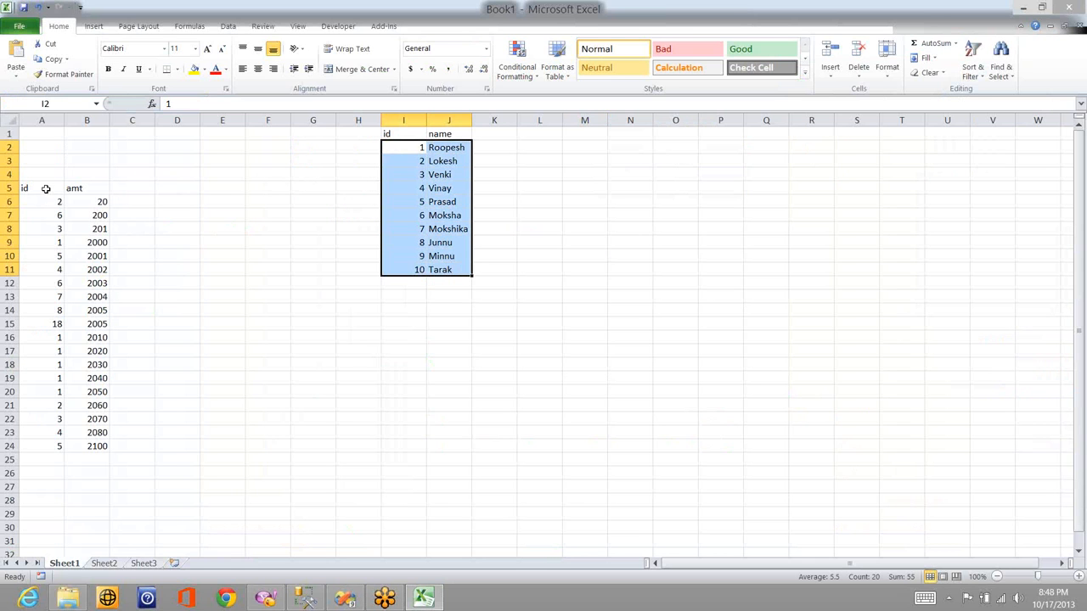
left_click_drag(45, 188, 102, 456)
key("alt+Tab")
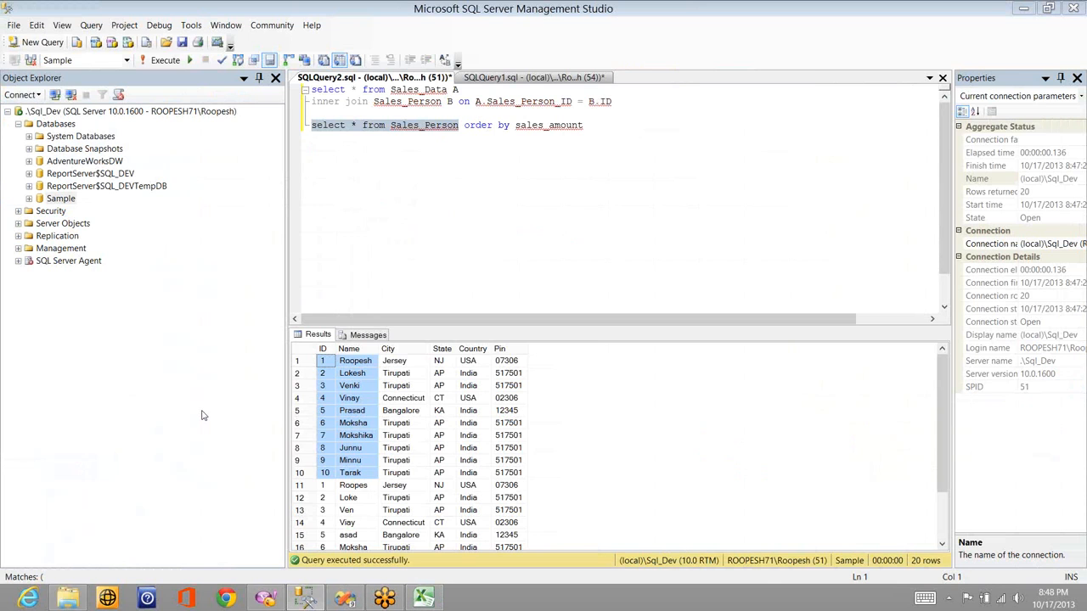
key("alt+Tab")
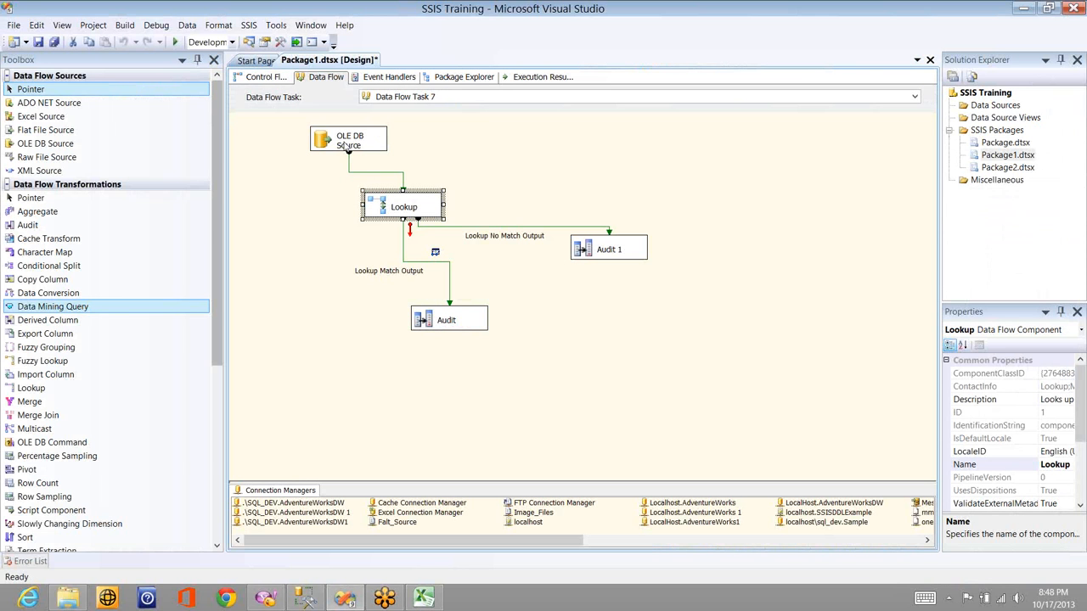
key("alt+Tab")
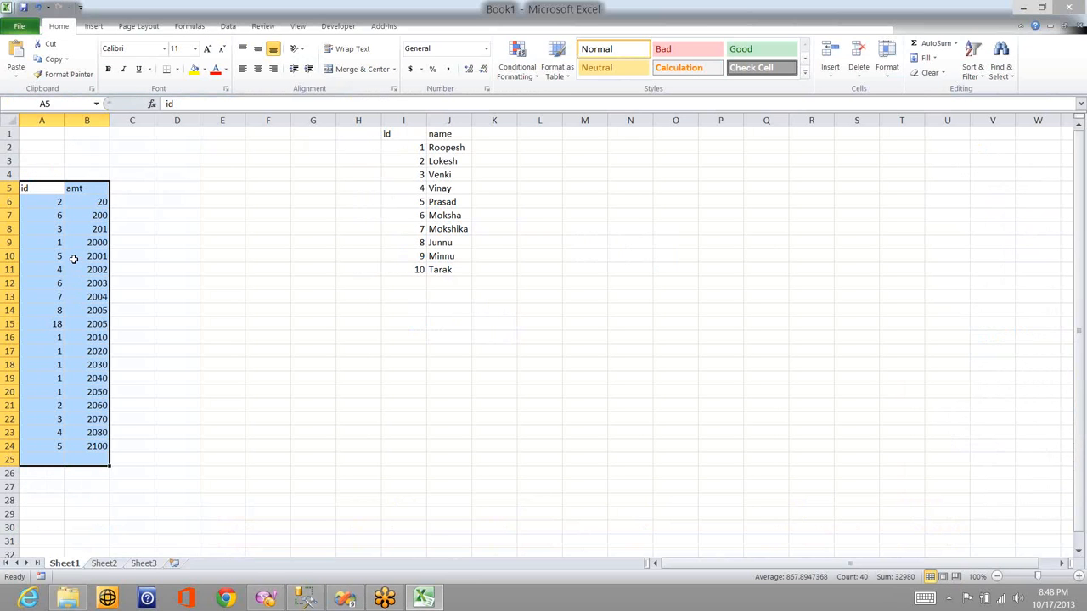
key("alt+Tab")
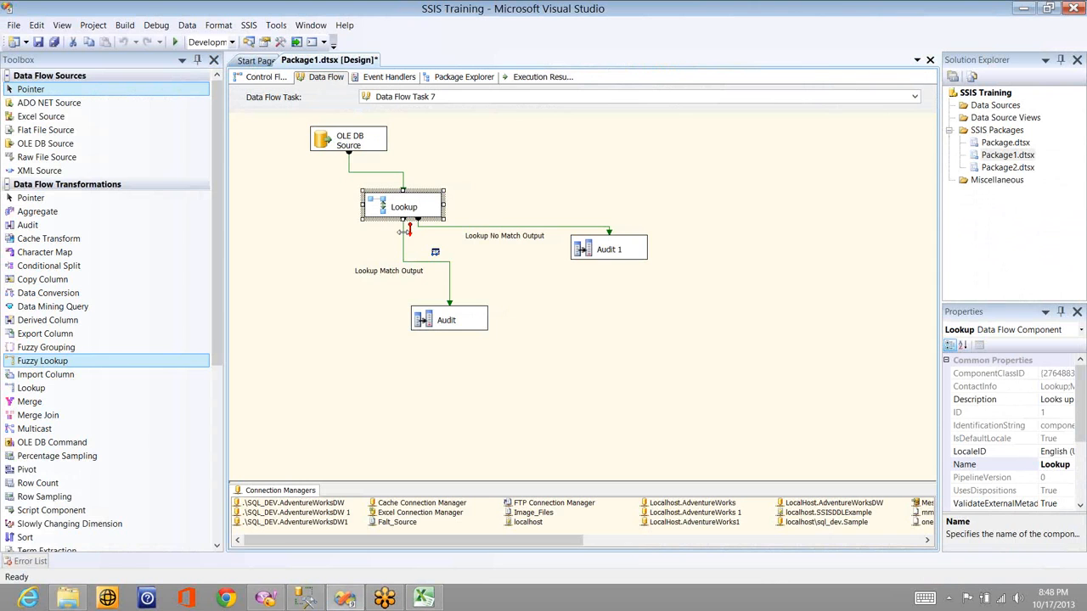
key("alt+Tab")
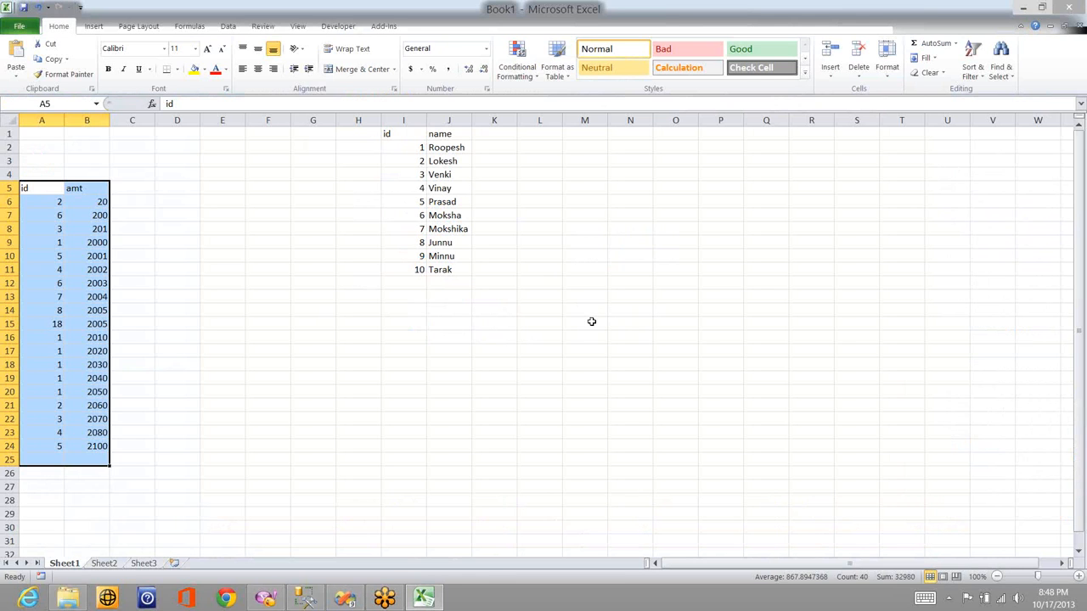
- Fill the cell block M15:R28 with yellow to represent the cache area
left_click_drag(590, 323, 828, 504)
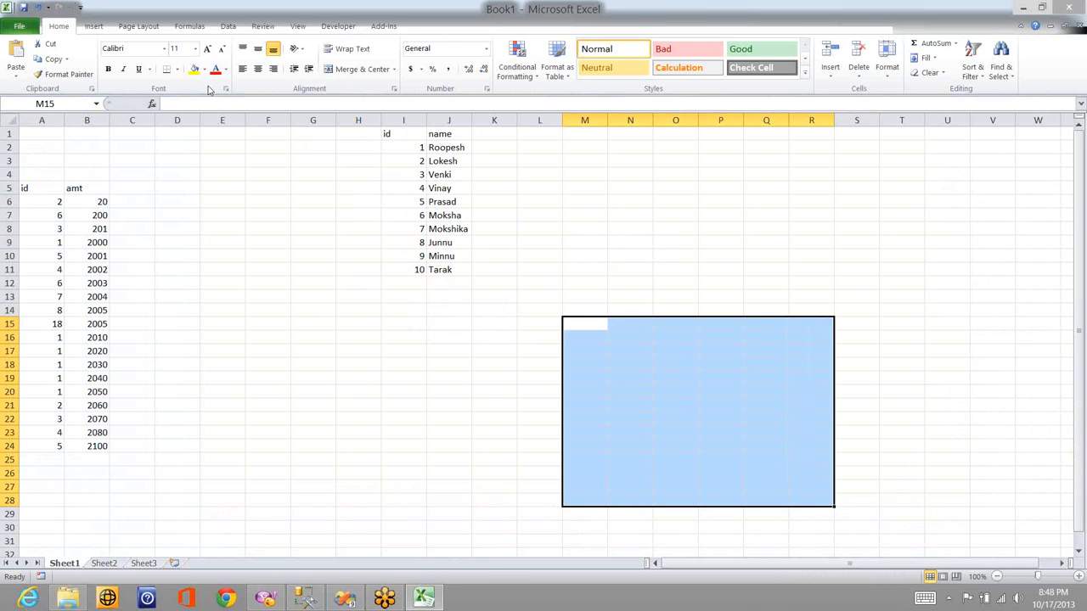
left_click(195, 69)
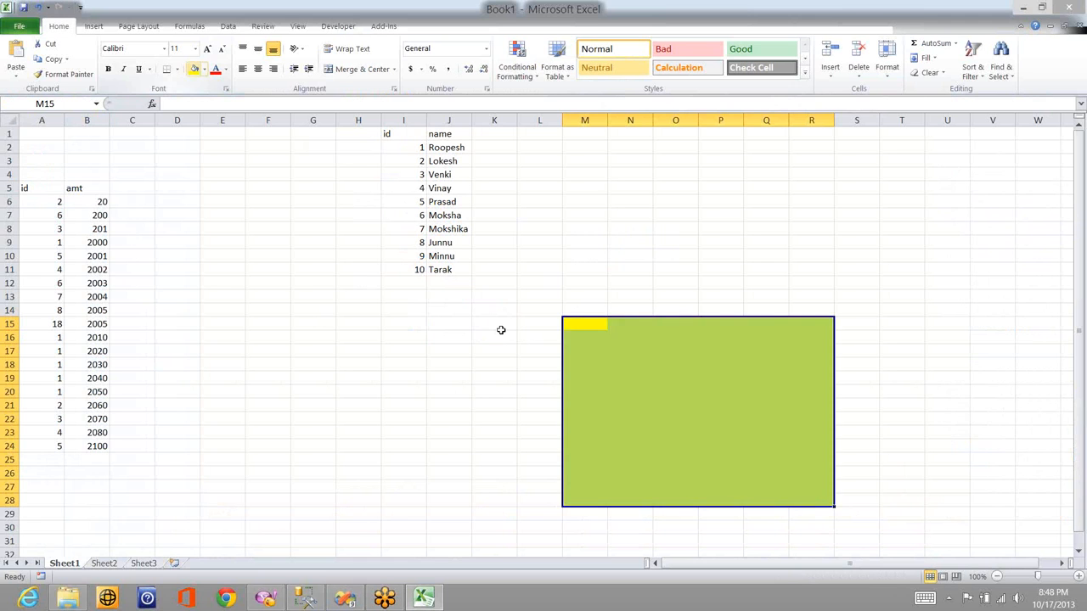
left_click(623, 367)
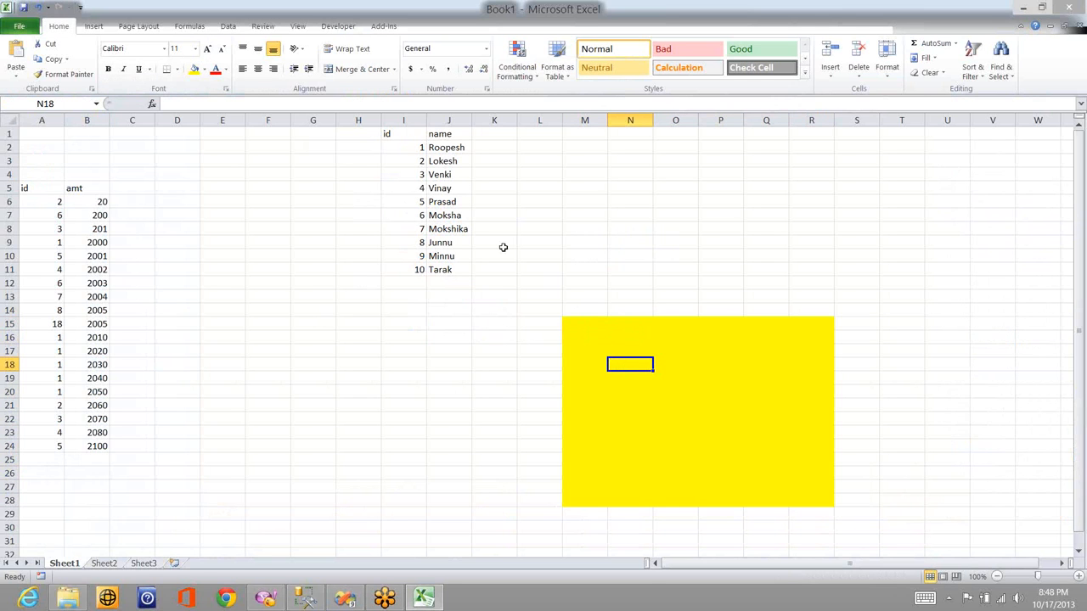
- Copy the whole id/name table I1:J11 into the yellow block at M15 and fill the pasted cells yellow
left_click(403, 134)
left_click_drag(448, 242, 449, 270)
key("ctrl+c")
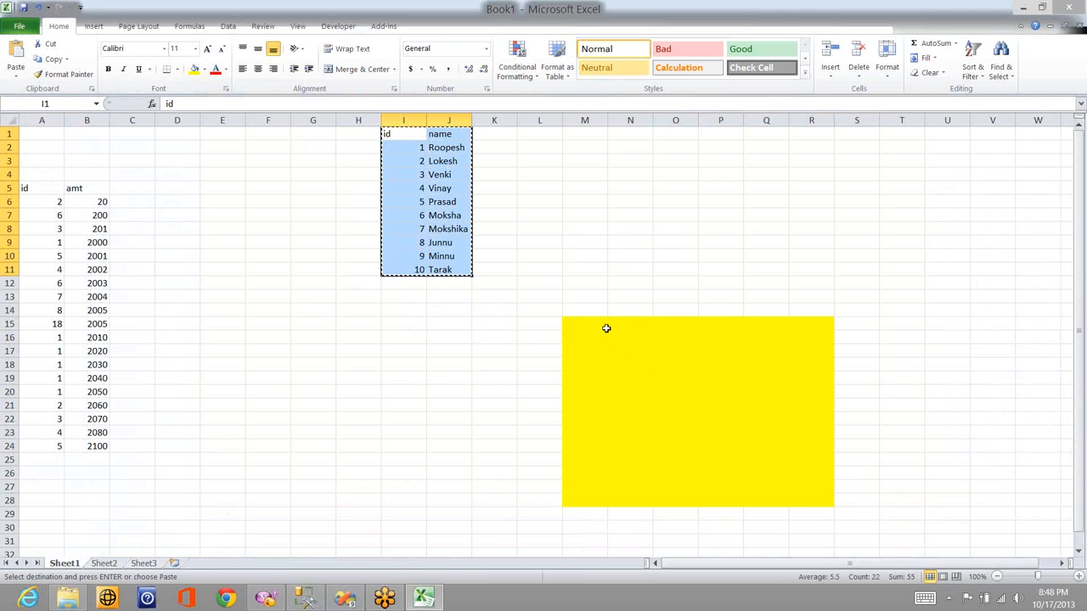
left_click_drag(602, 325, 686, 501)
key("ctrl+v")
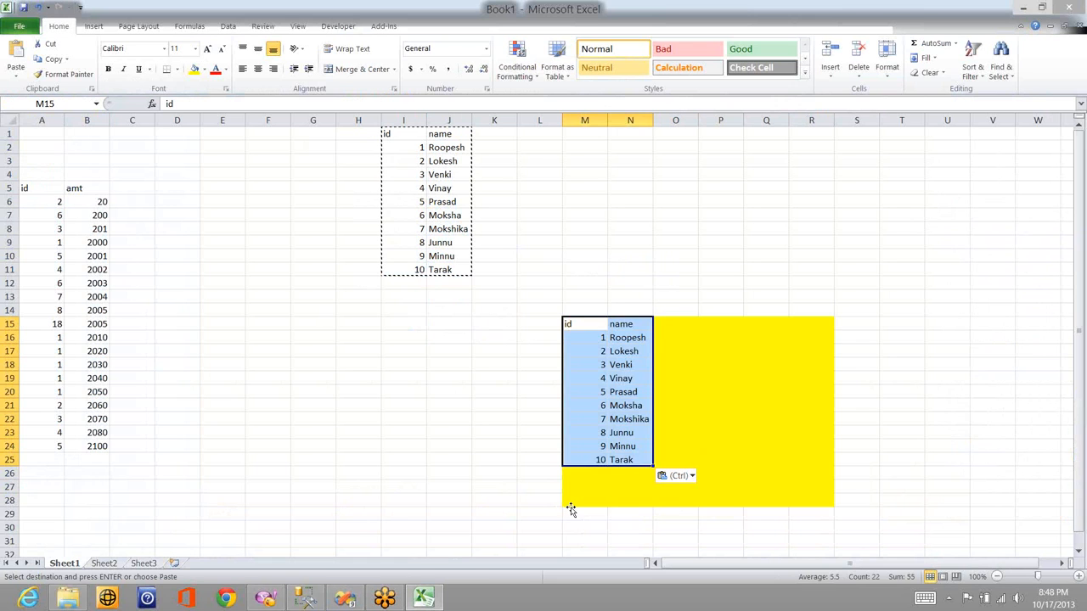
left_click(570, 508)
left_click_drag(628, 459, 567, 324)
left_click(196, 70)
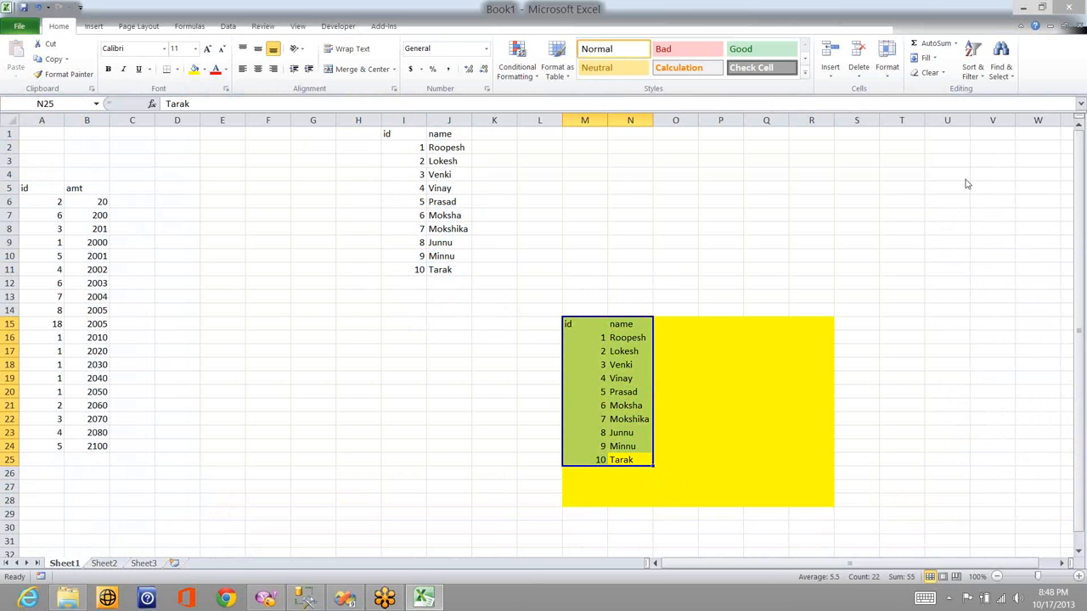
- Trace ids 2, 6 and 3 from the id/amt list to the cached table and down to output arrows
left_click(926, 151)
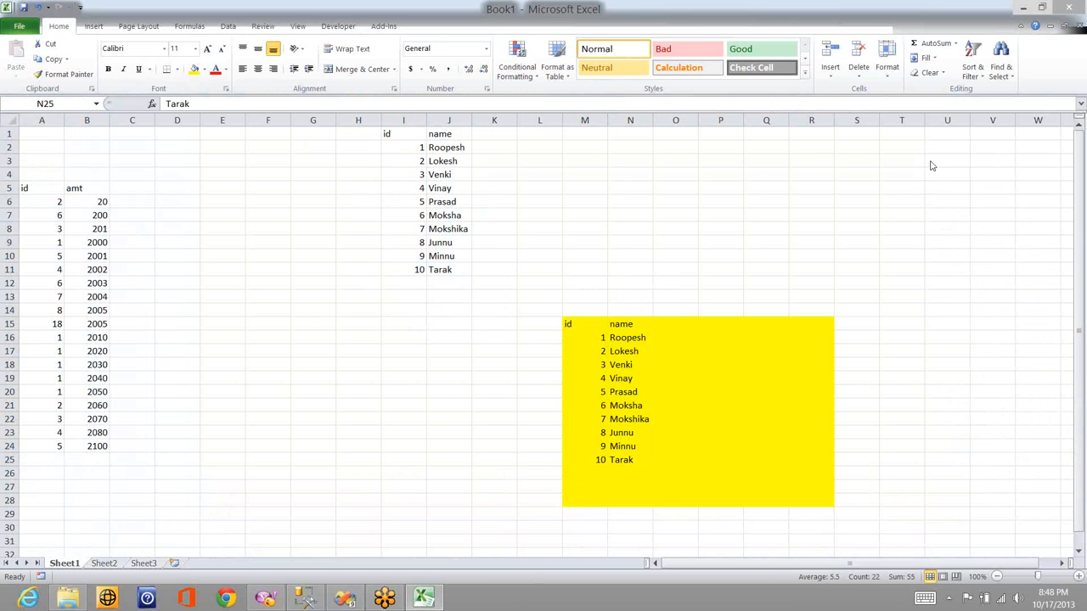
left_click(935, 173)
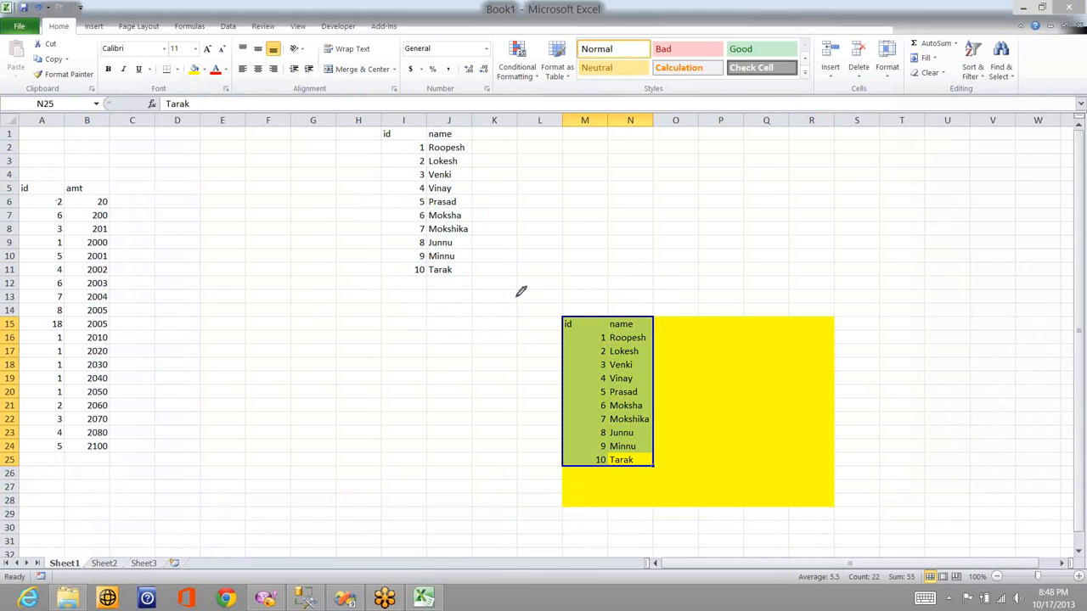
mouse_move(57, 201)
left_mouse_down()
mouse_move(517, 297)
mouse_move(592, 480)
mouse_move(588, 545)
left_mouse_up()
left_click_drag(613, 515, 577, 538)
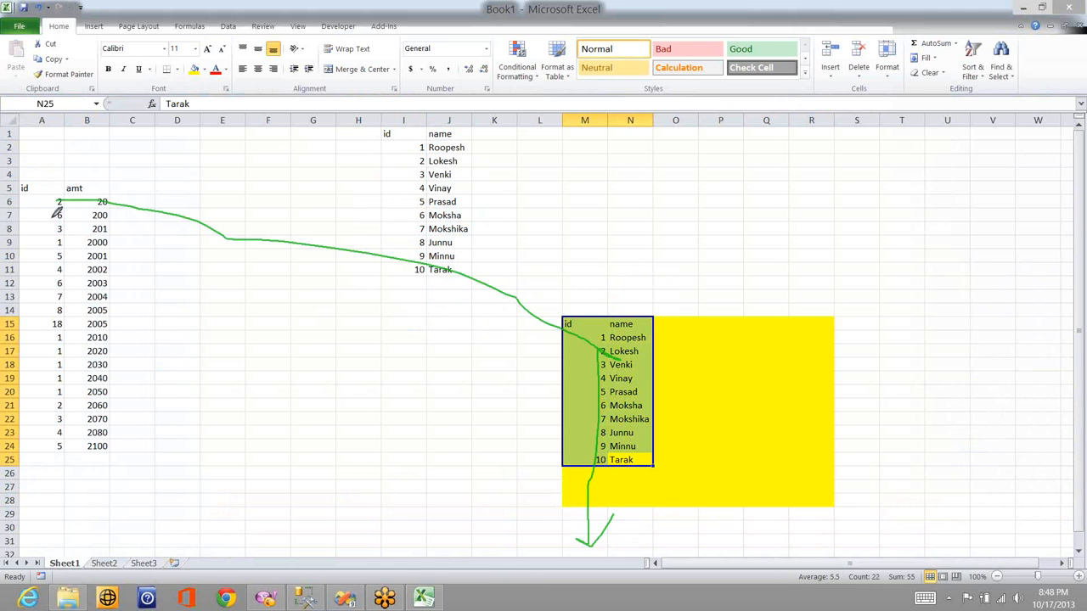
mouse_move(61, 212)
left_mouse_down()
mouse_move(574, 368)
mouse_move(630, 522)
mouse_move(647, 533)
left_mouse_up()
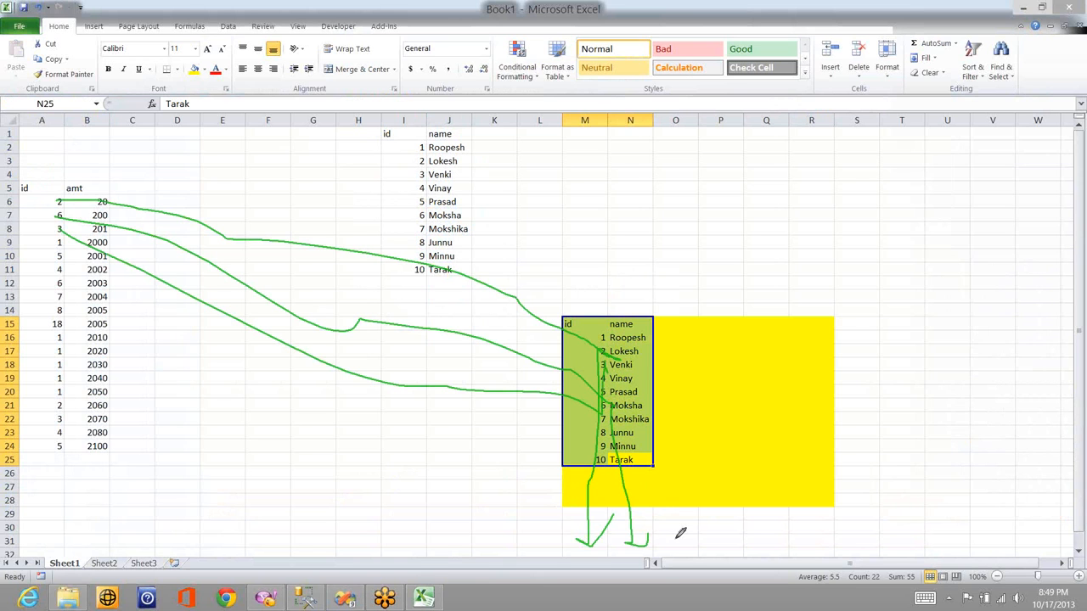
left_click_drag(604, 365, 677, 537)
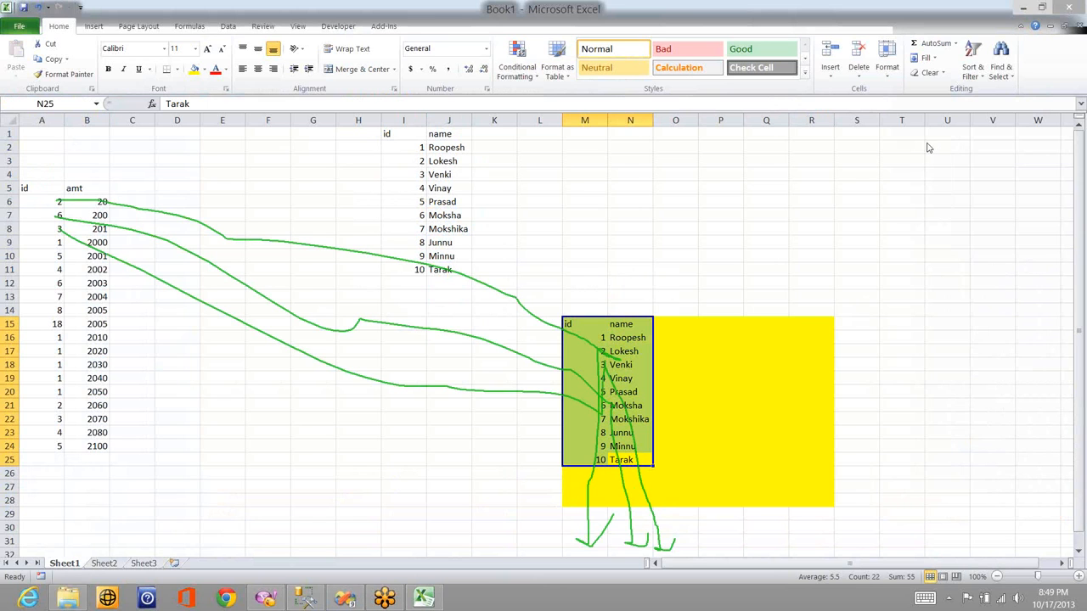
- Undo the full table copy in the yellow block and copy only the id 2 record from the name table to M15:N15
key("ctrl+z")
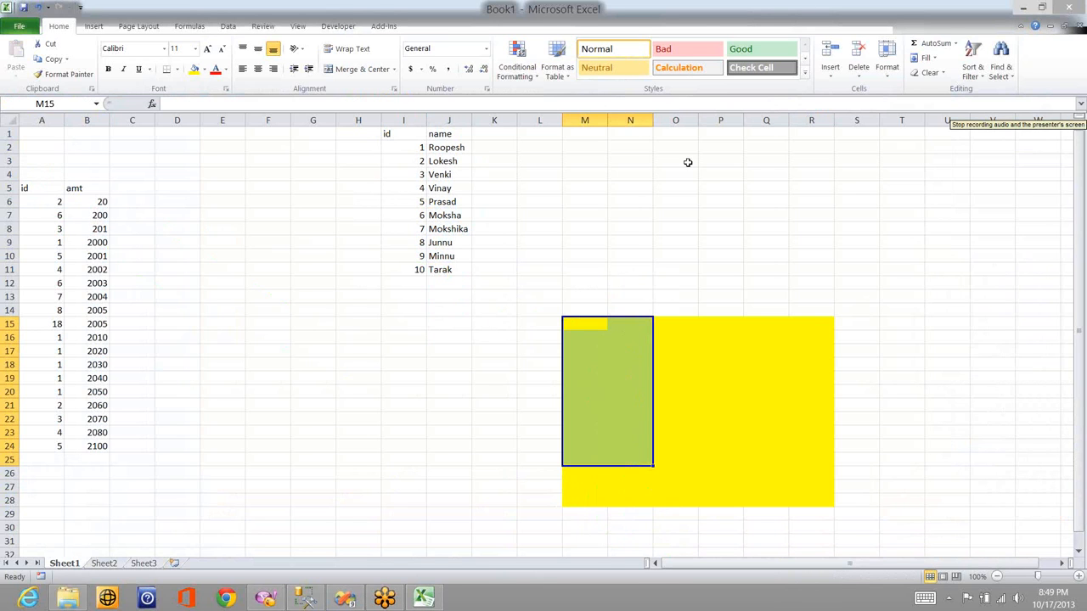
left_click(58, 201)
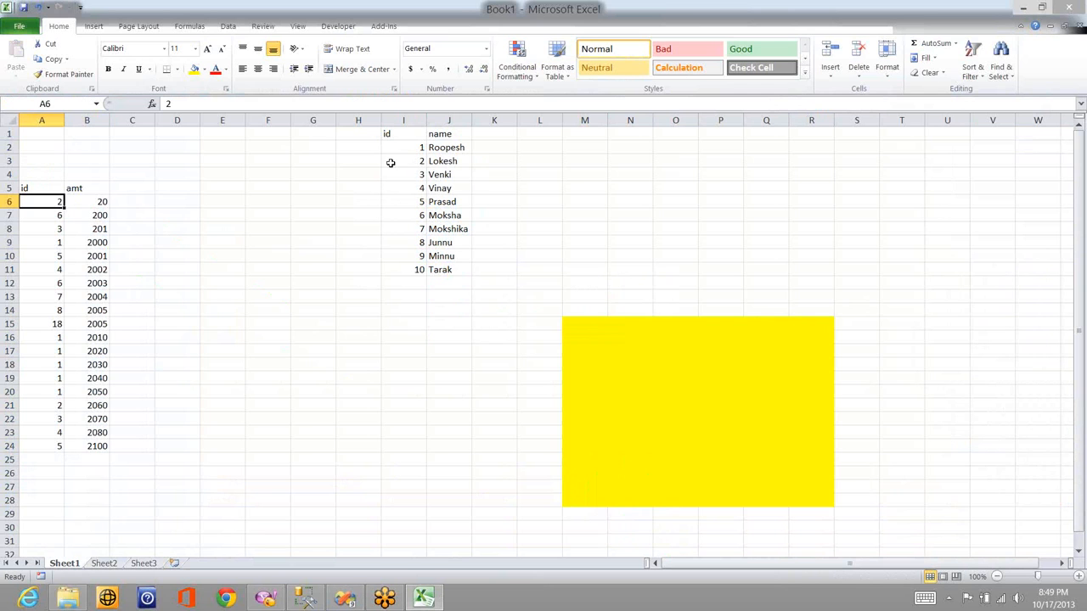
left_click_drag(416, 162, 452, 164)
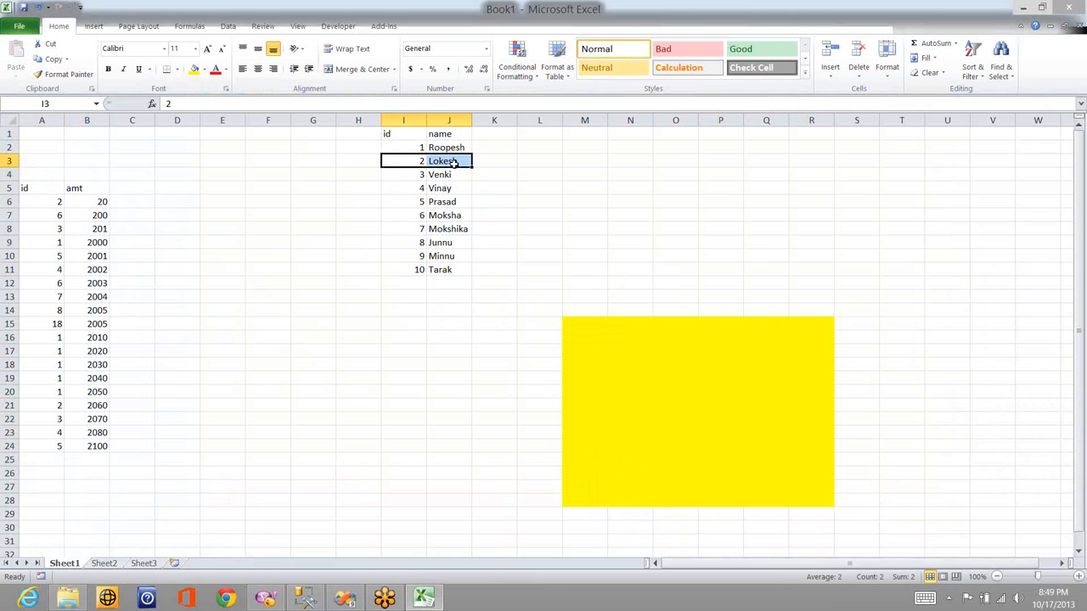
key("ctrl+c")
left_click(585, 323)
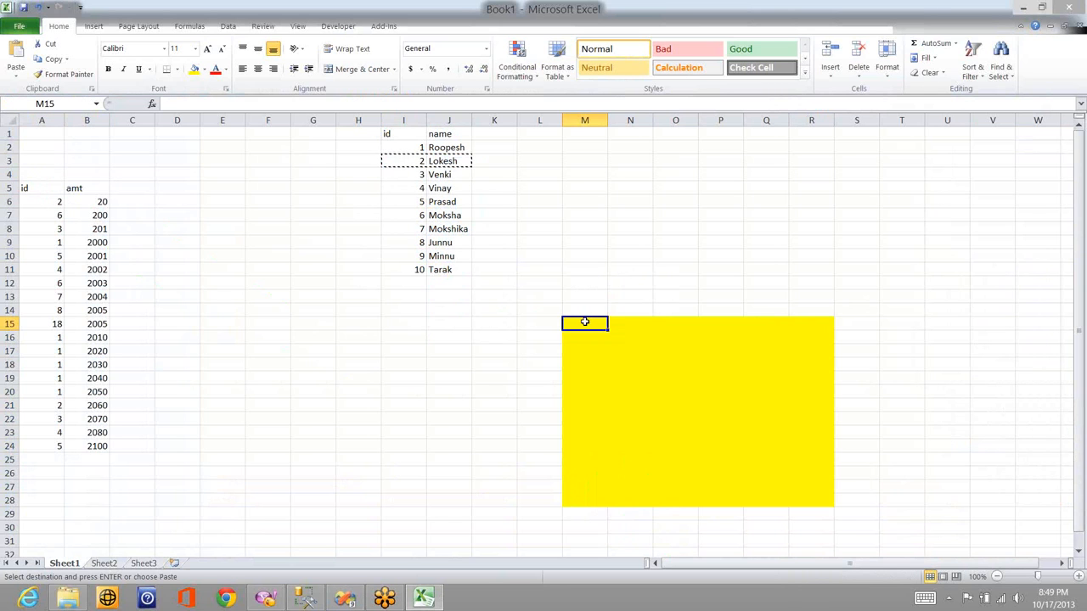
key("ctrl+v")
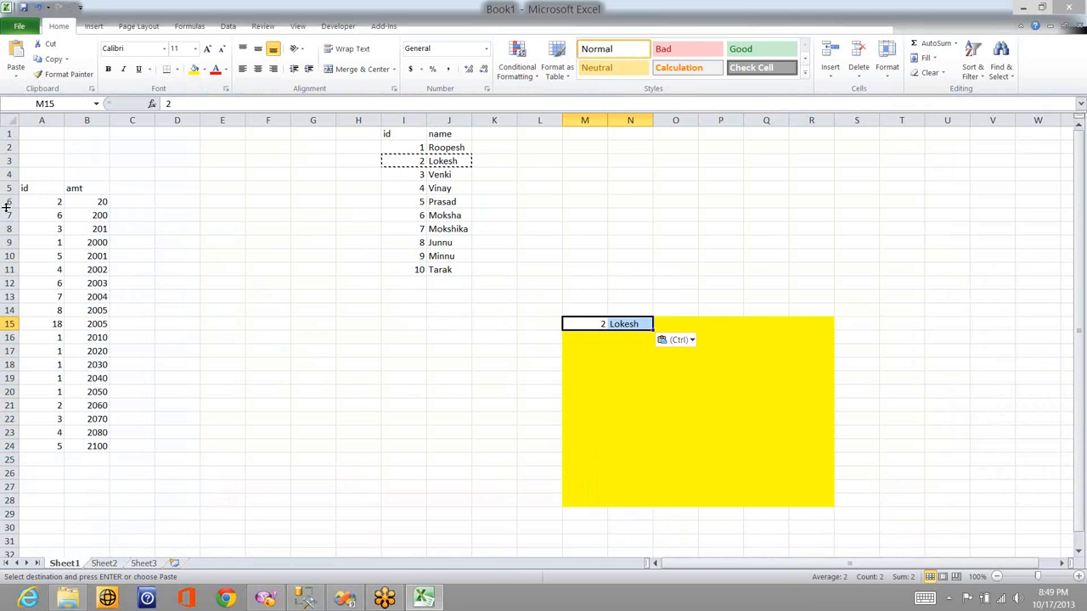
- Look up the id 6 entry of the amount list and copy its name-table record to M16:N16
left_click(51, 215)
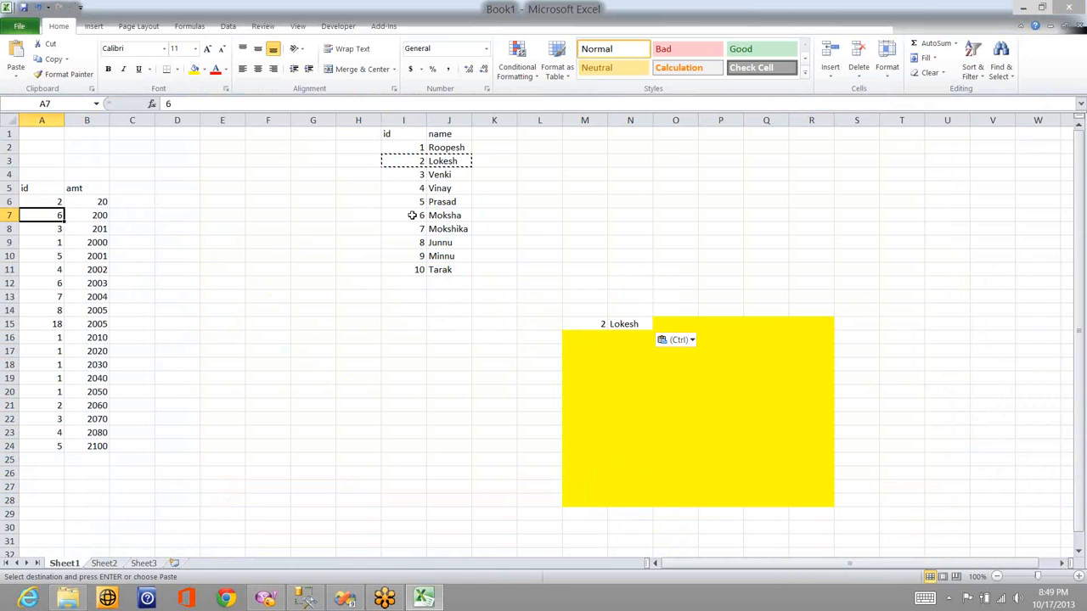
left_click_drag(411, 216, 452, 215)
key("ctrl+c")
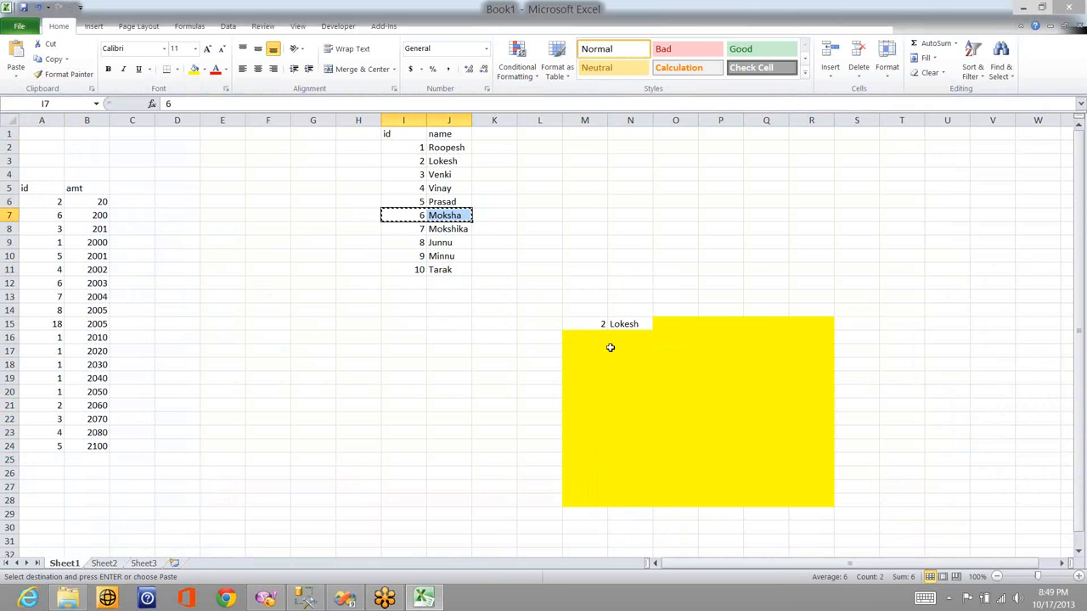
left_click(597, 337)
key("ctrl+v")
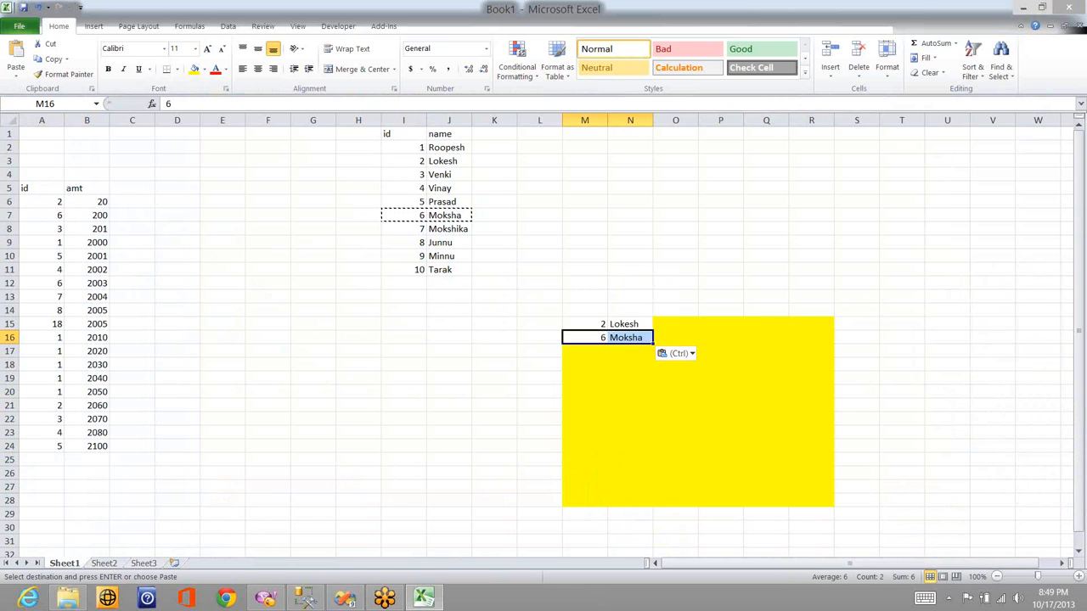
- Look up the id 3 entry of the amount list and copy its name-table record to M17:N17
left_click(62, 231)
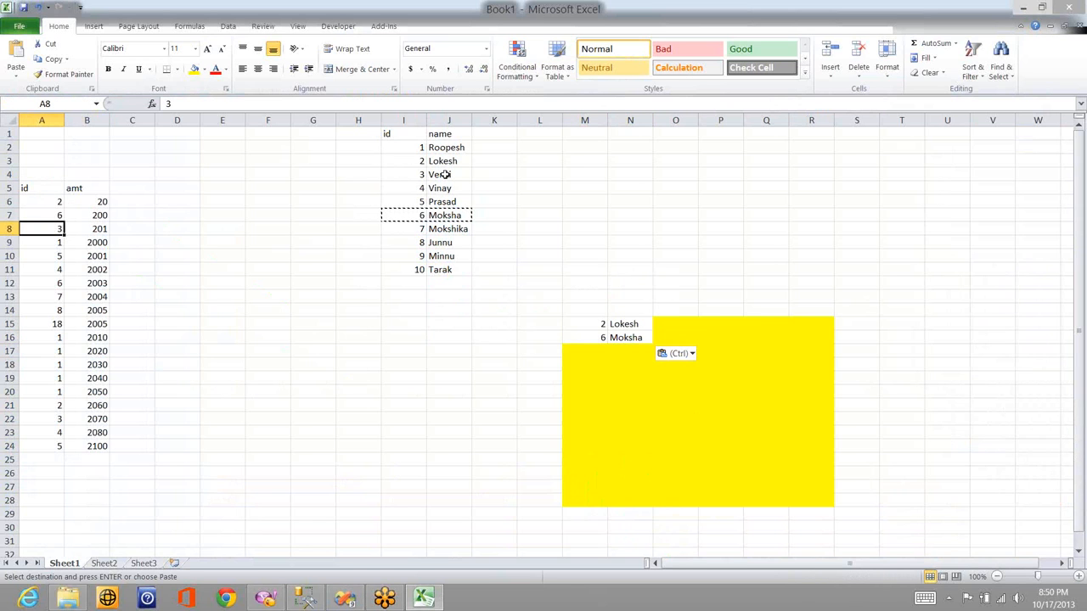
left_click_drag(416, 174, 445, 174)
key("ctrl+c")
left_click(594, 348)
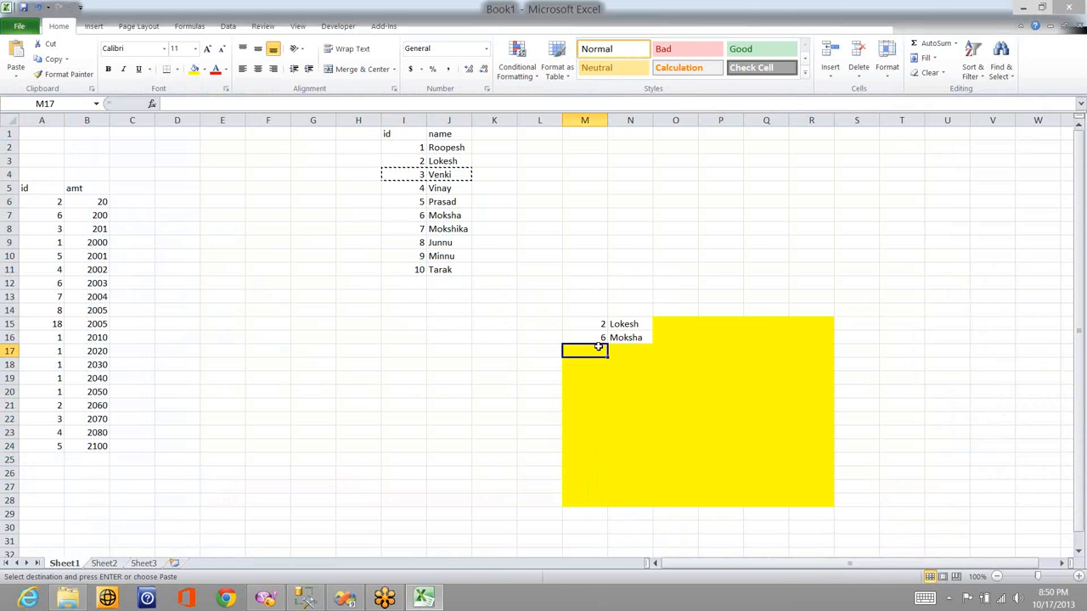
key("ctrl+v")
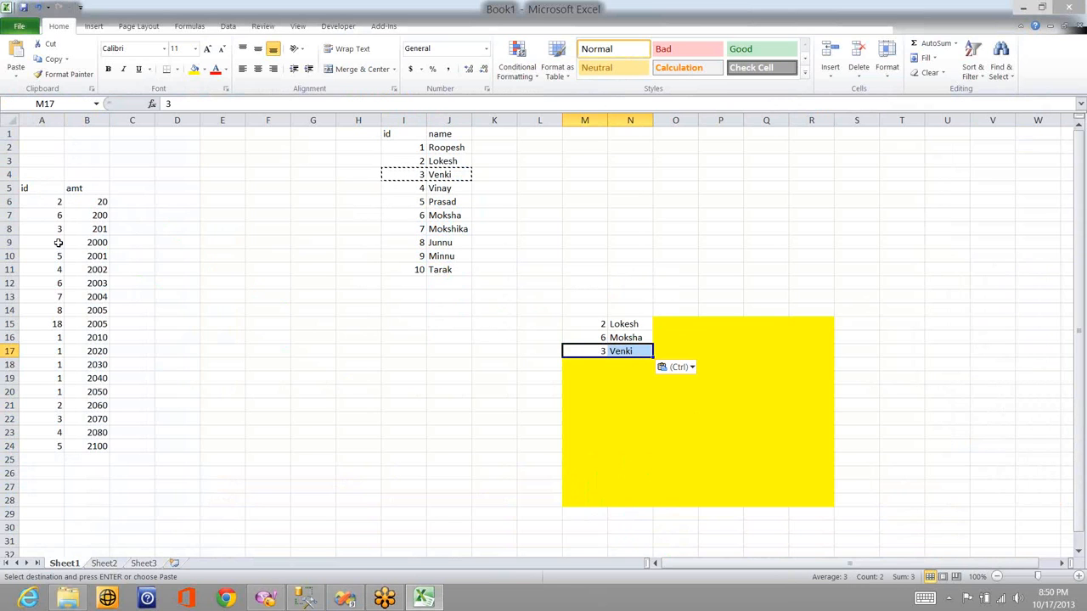
- Look up the id 1 entry of the amount list and copy its name-table record to M18:N18
left_click(59, 244)
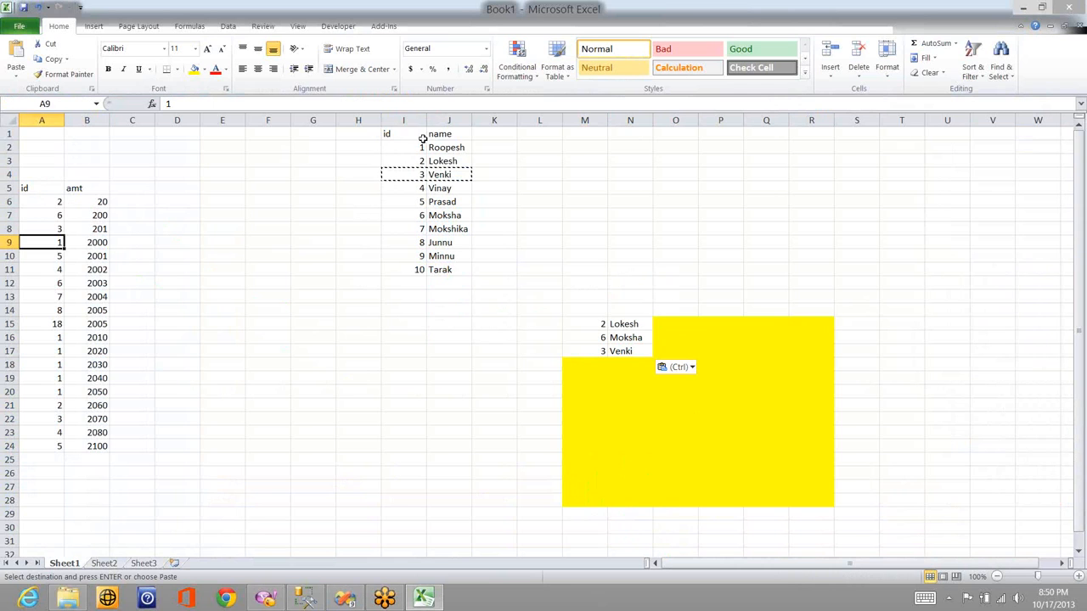
left_click_drag(420, 145, 456, 160)
key("ctrl")
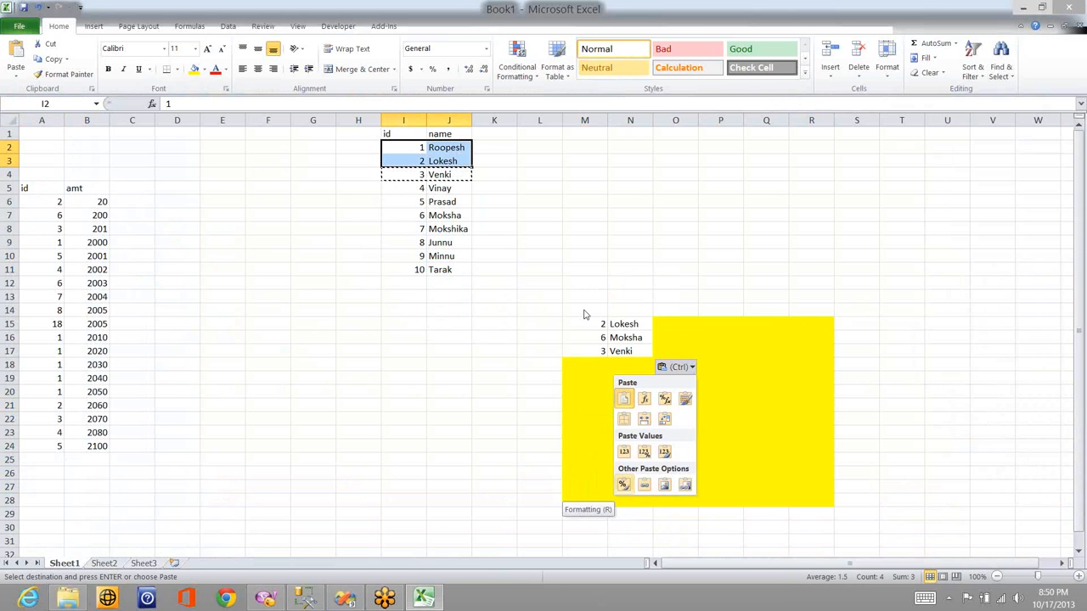
left_click(620, 346)
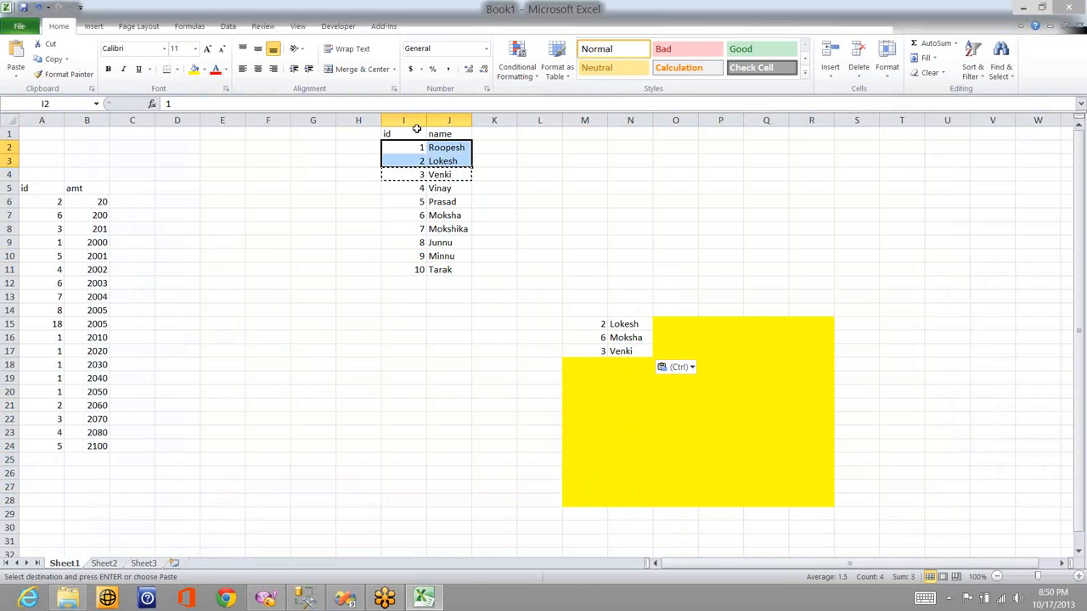
left_click_drag(448, 148, 404, 148)
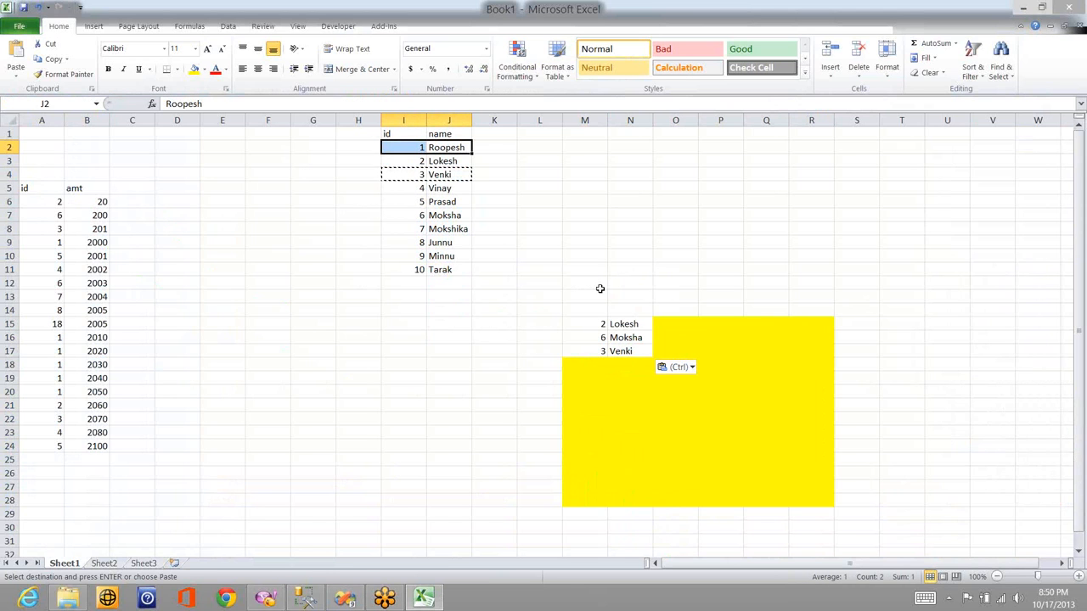
key("ctrl+c")
left_click(597, 363)
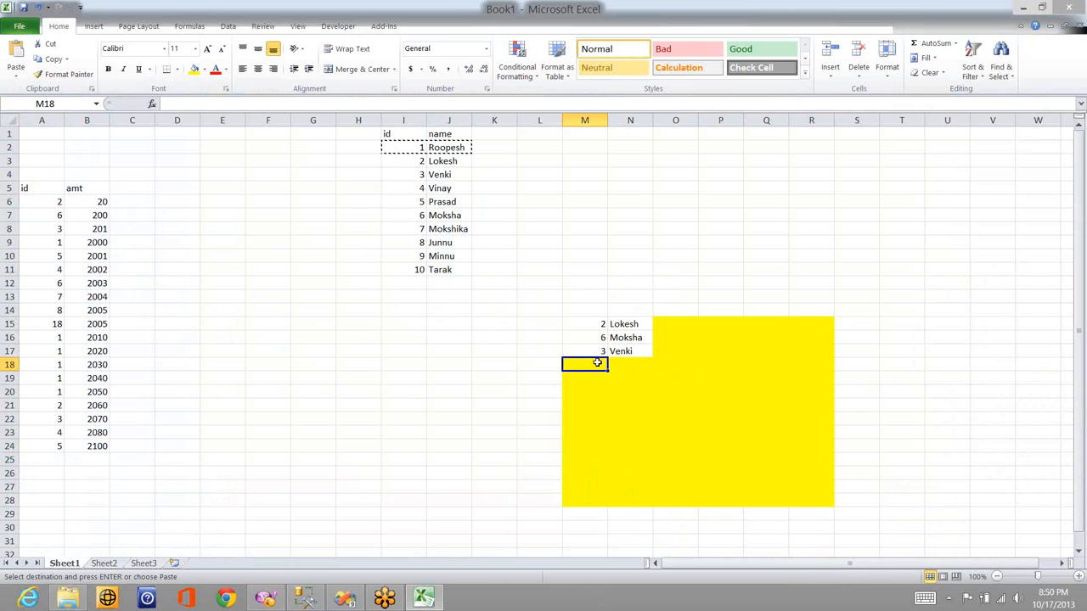
key("ctrl+v")
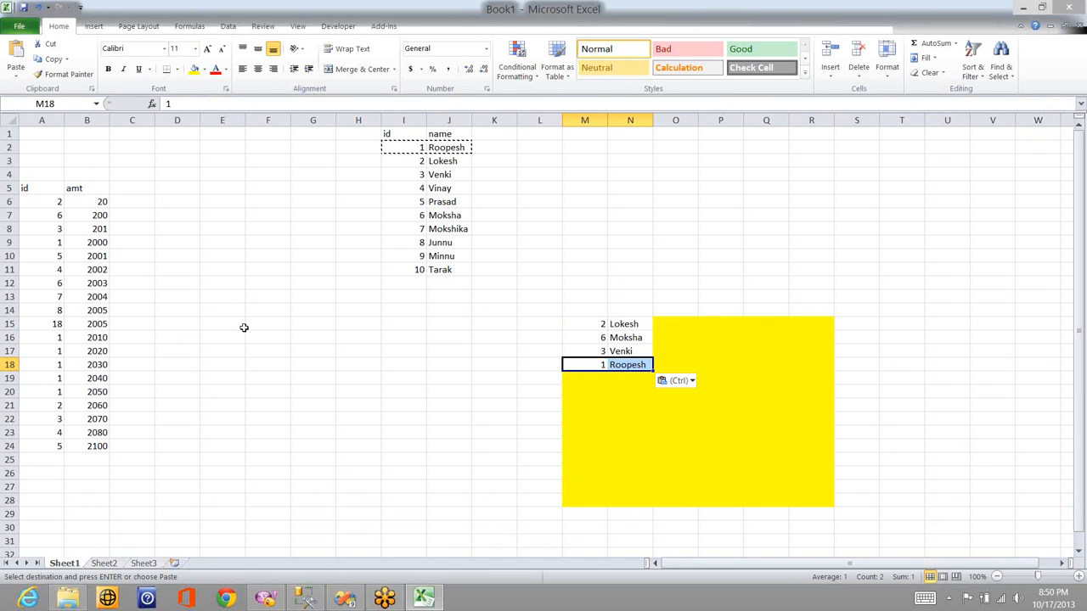
- Trace id 5 in green pen from the amount list to the cache block, up to its name-table record, and down to an output arrow
left_click(57, 258)
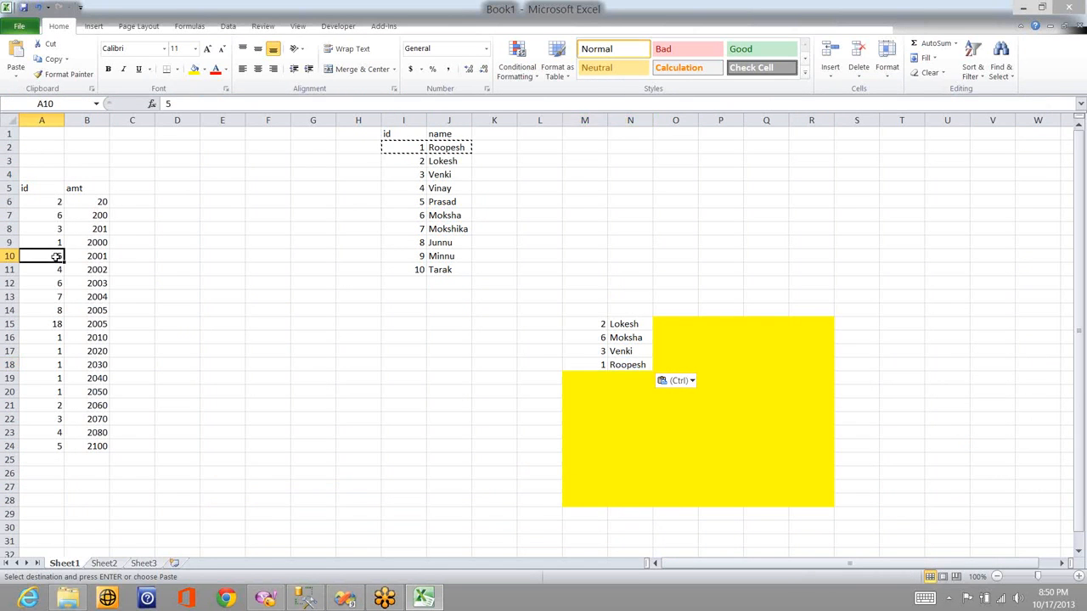
right_click(926, 165)
left_click(944, 172)
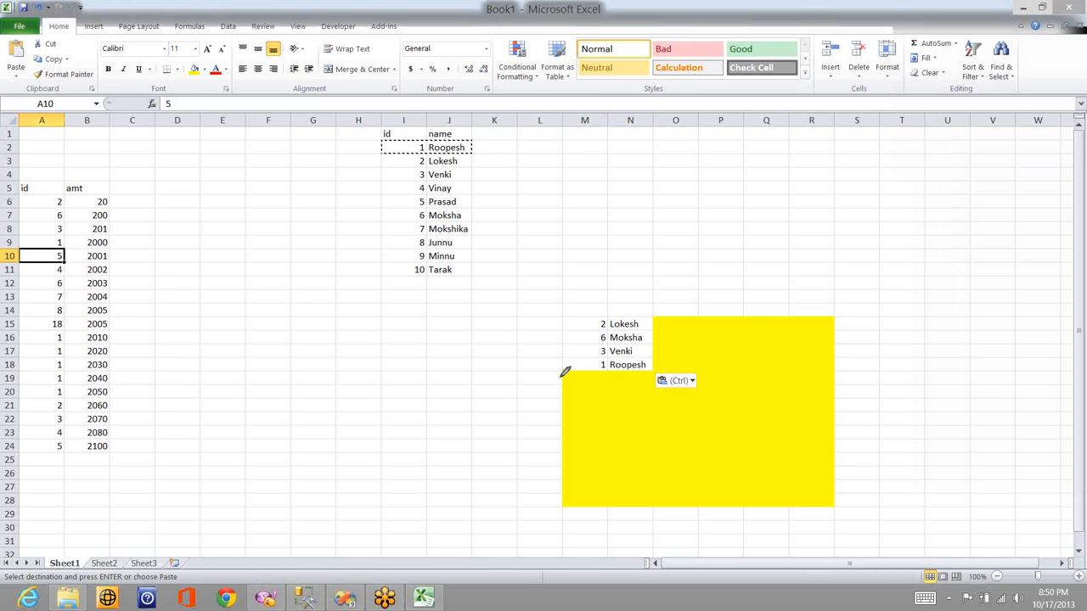
mouse_move(61, 257)
left_mouse_down()
mouse_move(560, 376)
mouse_move(464, 204)
mouse_move(474, 201)
left_mouse_up()
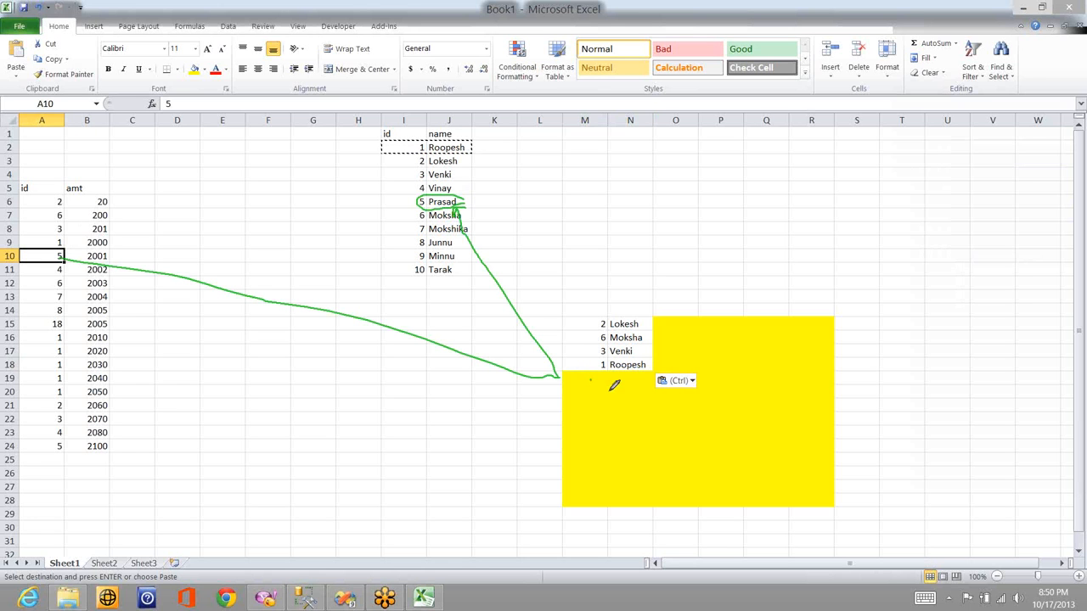
left_click_drag(614, 385, 613, 391)
left_click_drag(627, 389, 633, 543)
left_click_drag(622, 528, 642, 533)
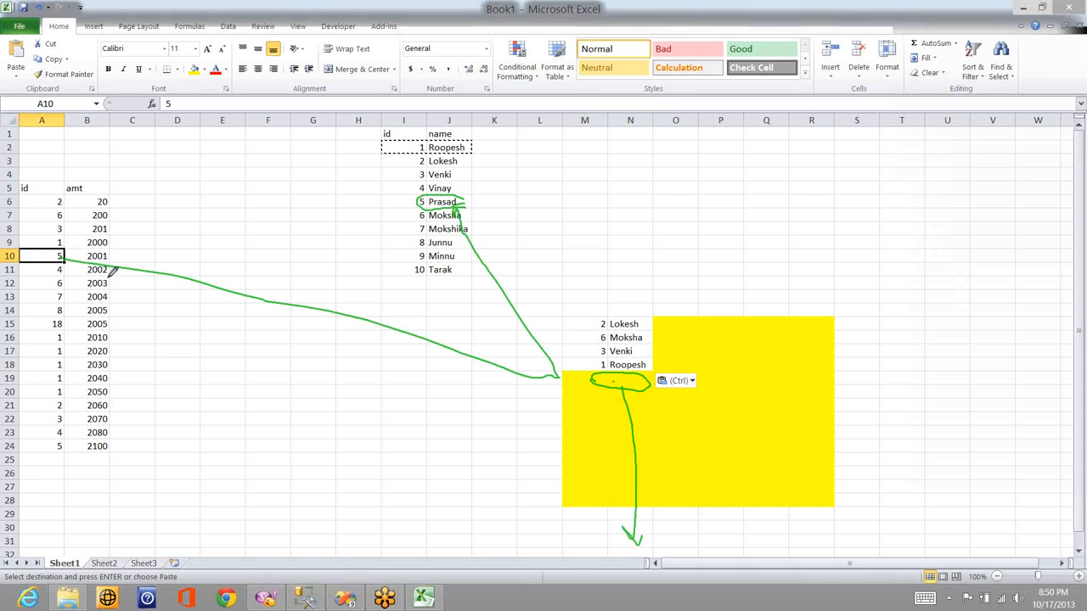
- Underline id 4, trace cached matches and the id 1 entry in A16 down to output arrows, and clear the pen marks
left_click_drag(56, 276, 107, 276)
left_click_drag(617, 337, 617, 337)
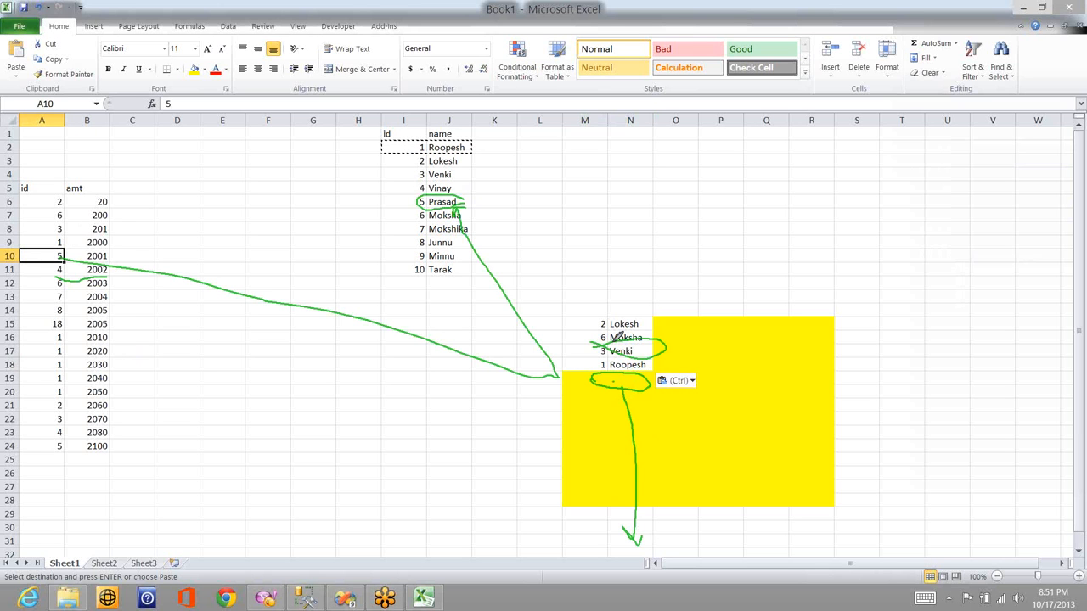
mouse_move(599, 344)
left_mouse_down()
mouse_move(557, 524)
mouse_move(567, 511)
left_mouse_up()
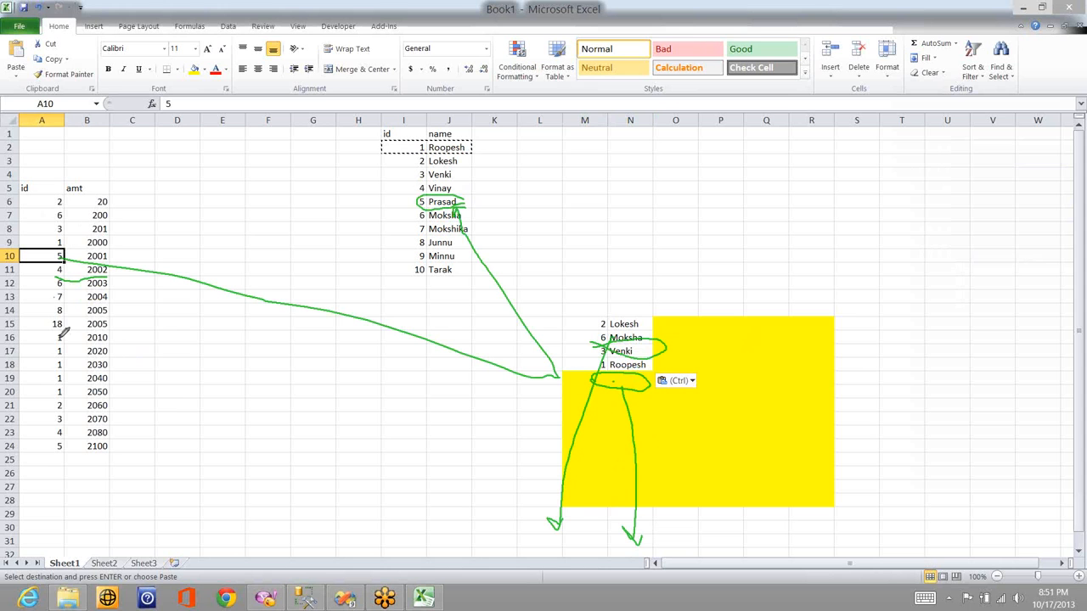
left_click_drag(191, 337, 58, 338)
mouse_move(190, 337)
left_mouse_down()
mouse_move(604, 356)
mouse_move(612, 529)
left_mouse_up()
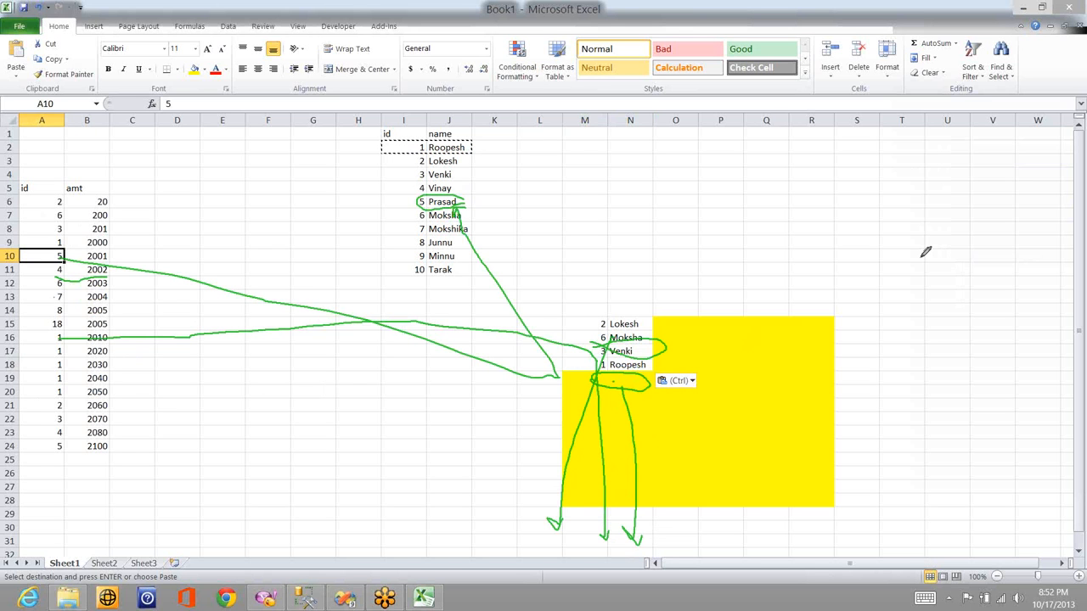
left_click(966, 106)
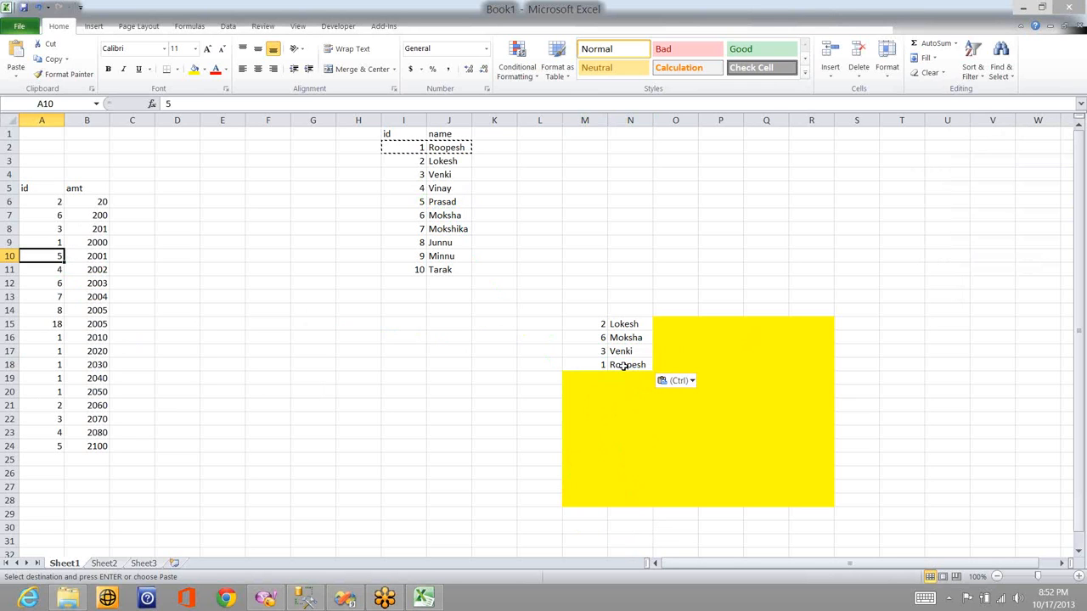
- Delete the cached records in M15:N18 and restore their yellow fill by painting the format from O20:P26
left_click_drag(638, 364, 597, 325)
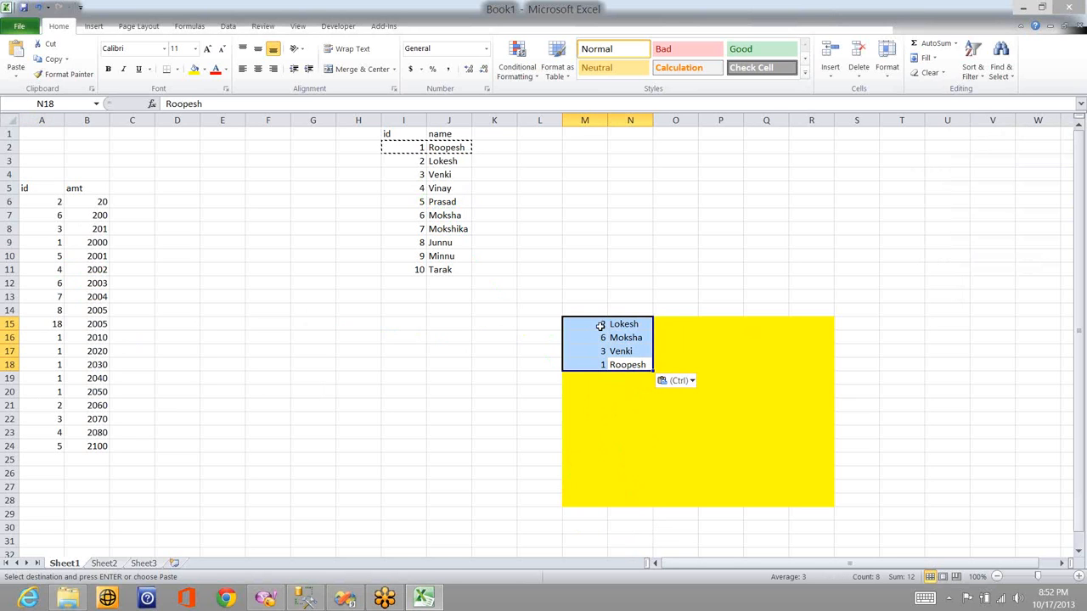
key("Delete")
left_click_drag(668, 391, 732, 474)
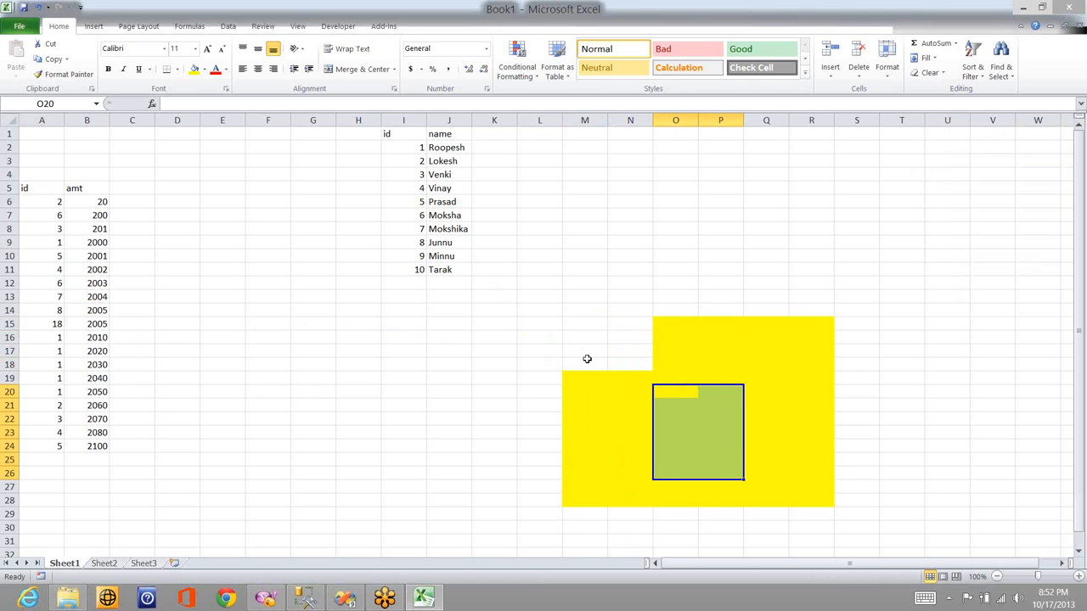
left_click(63, 73)
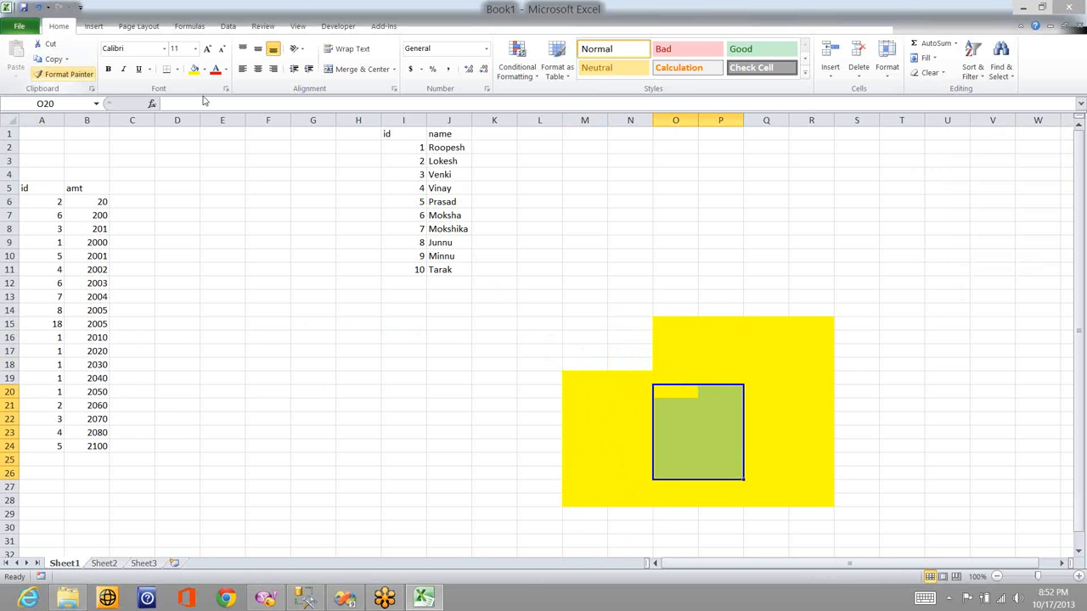
left_click(576, 321)
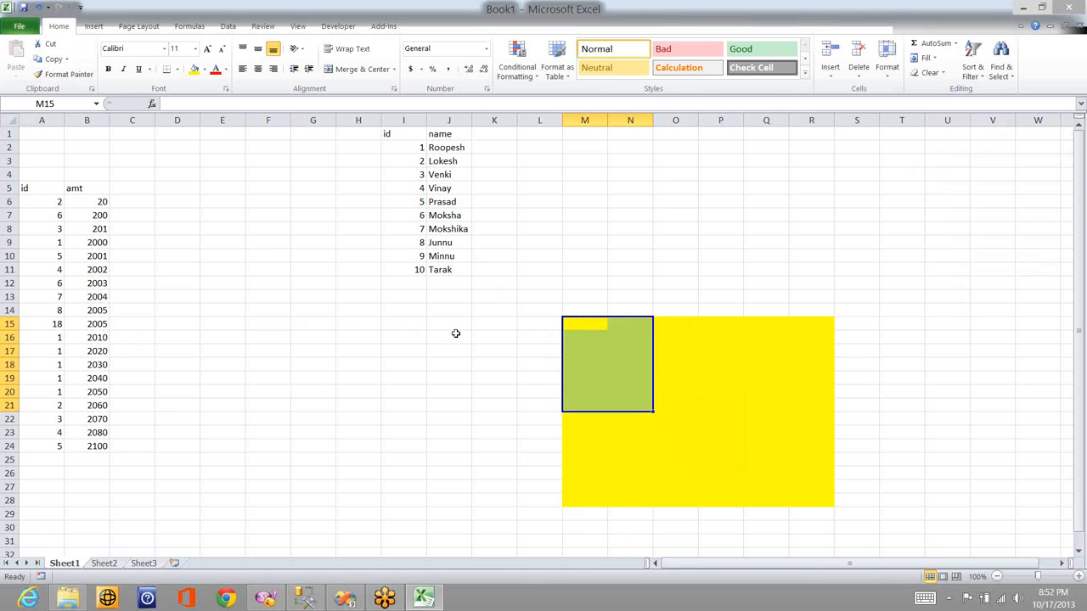
left_click(455, 333)
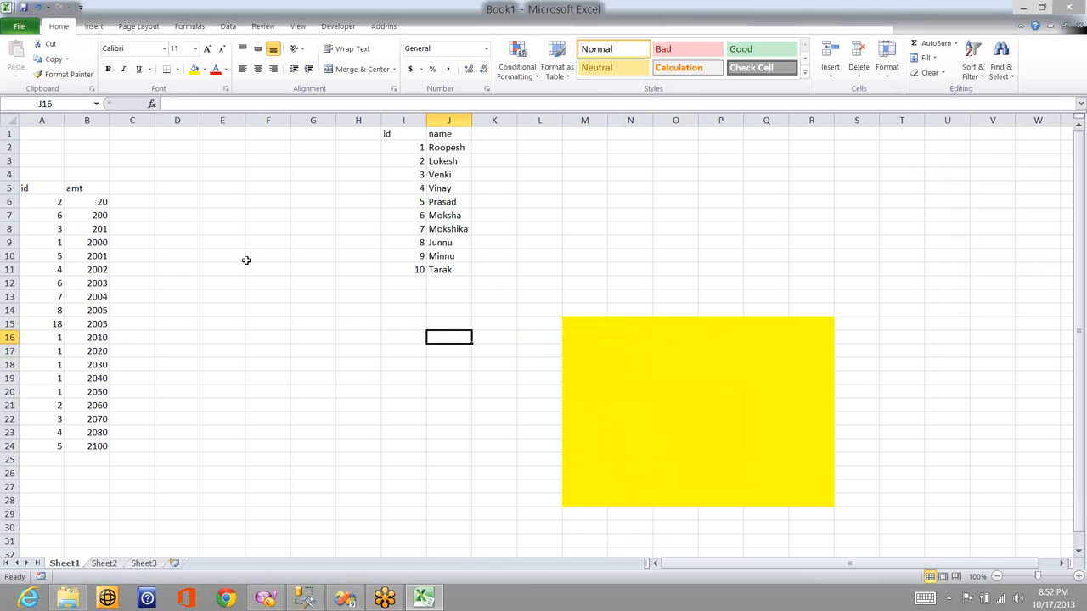
- Look up the id 2 entry of the amount list and copy its name-table record to O20:P20 in the yellow block
left_click(51, 205)
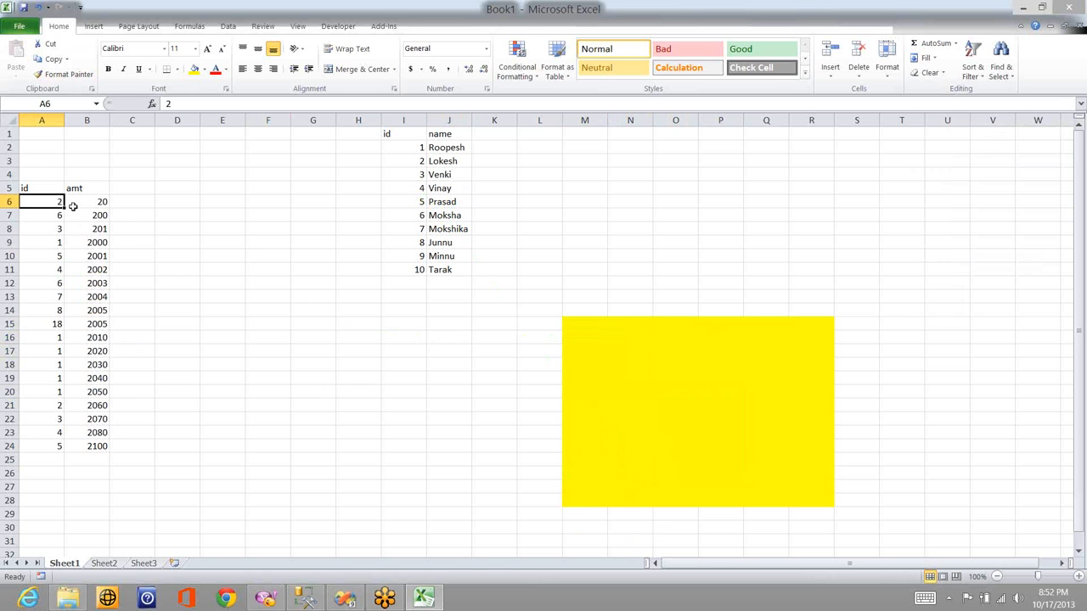
left_click(419, 160)
left_click_drag(419, 160, 449, 161)
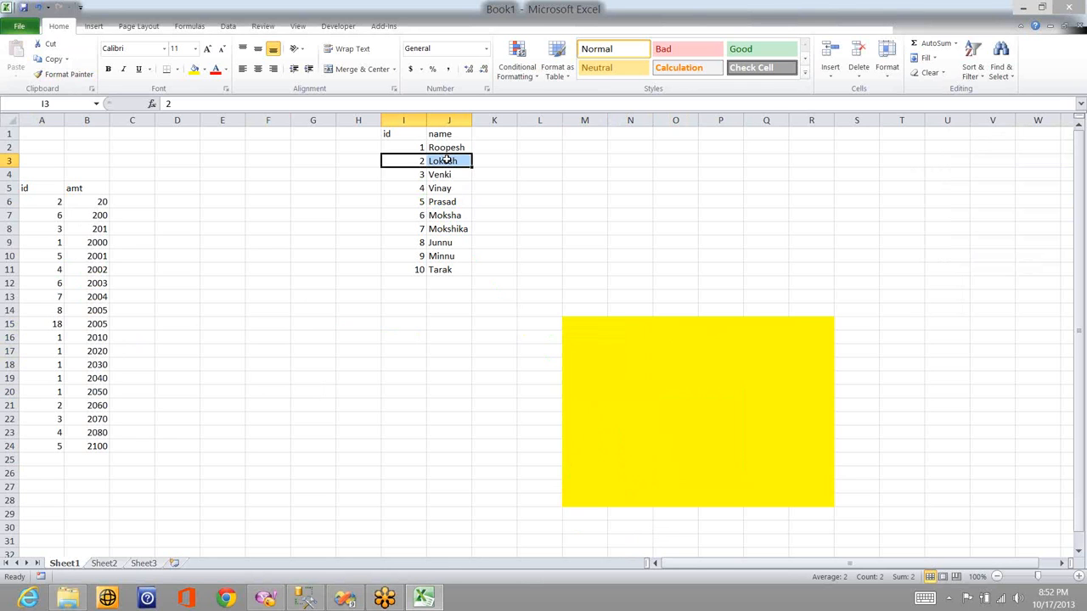
key("ctrl+c")
left_click(668, 394)
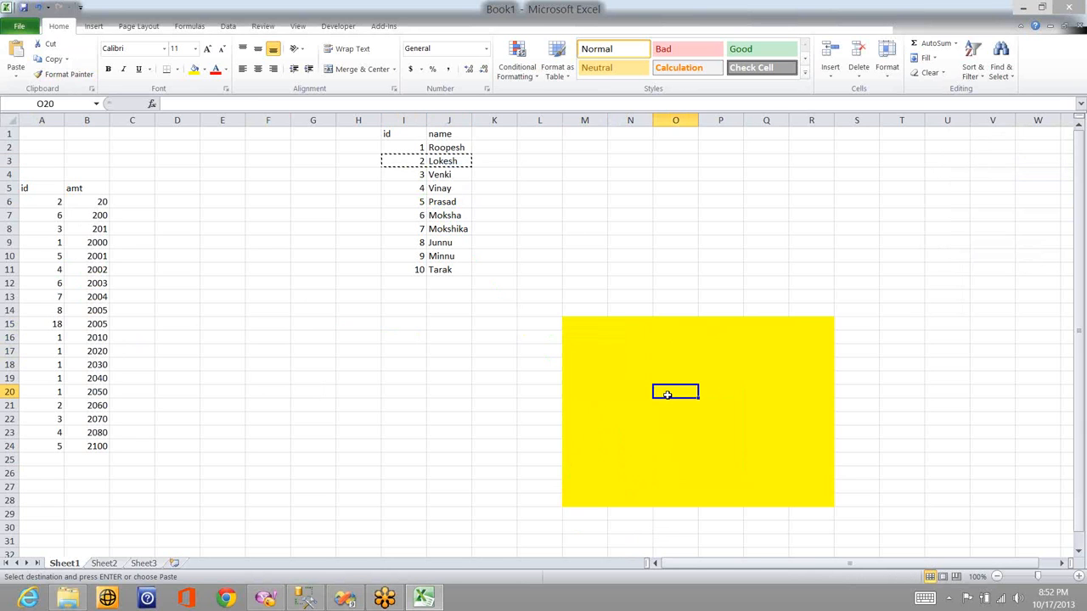
key("ctrl+v")
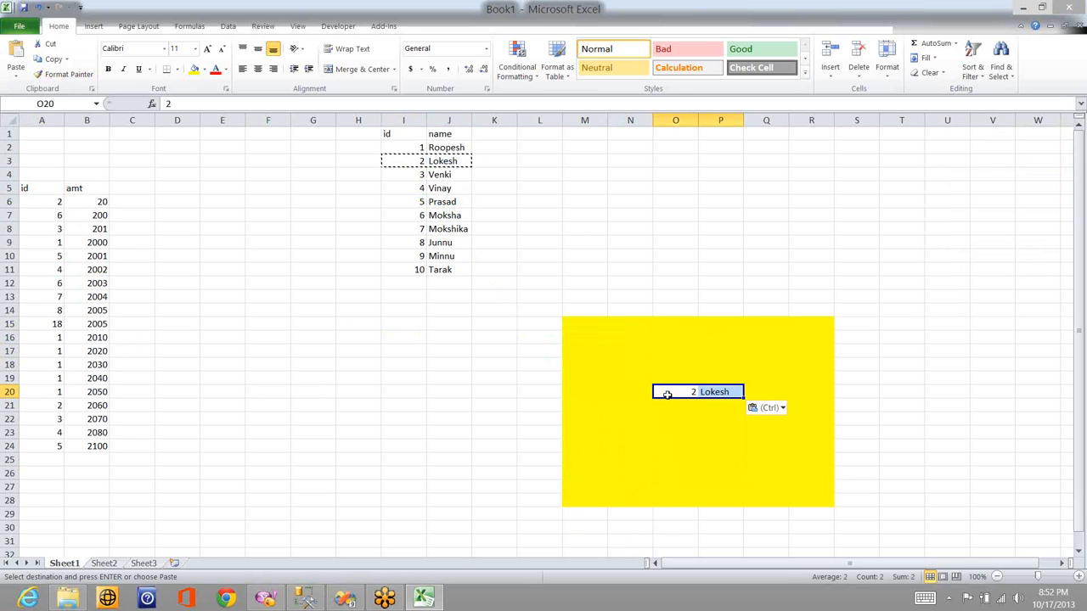
- Look up the id 6 entry of the amount list and overwrite O20:P20 with its name-table record
left_click(56, 218)
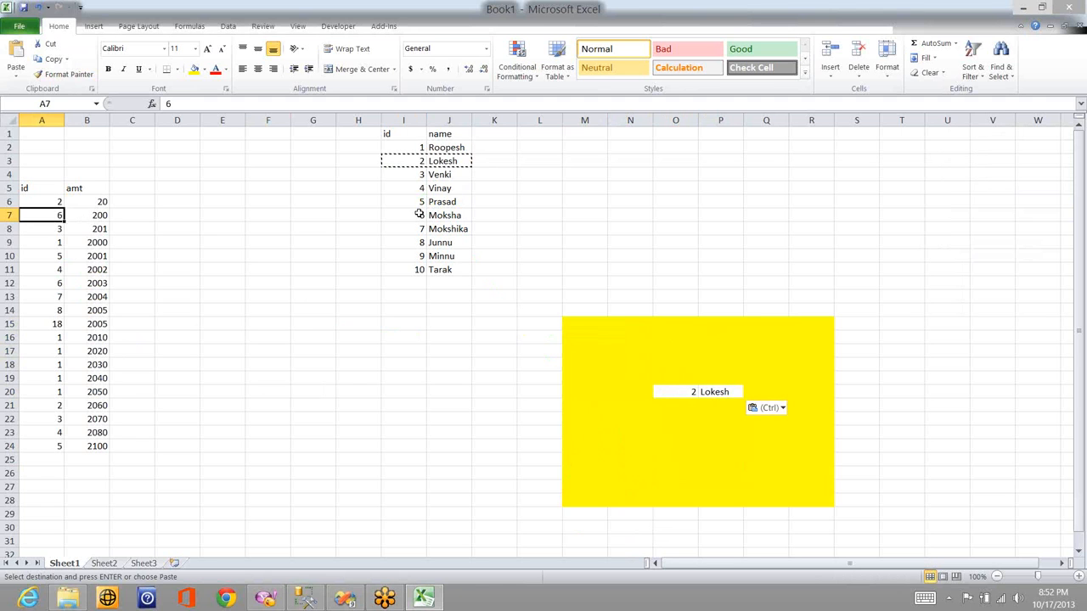
left_click_drag(418, 215, 456, 213)
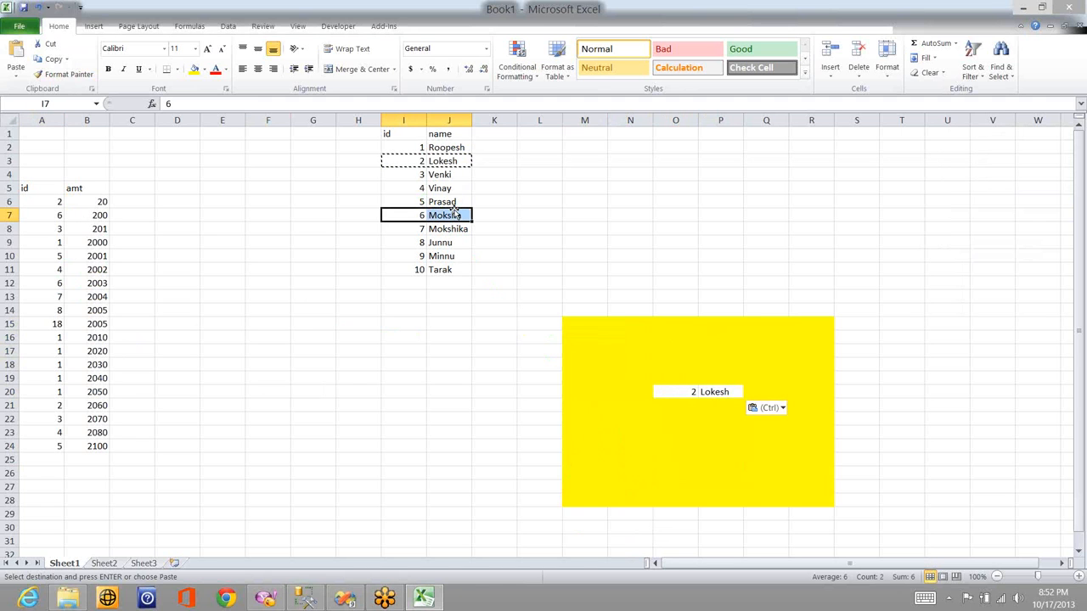
key("ctrl+c")
left_click_drag(668, 391, 721, 391)
key("ctrl+v")
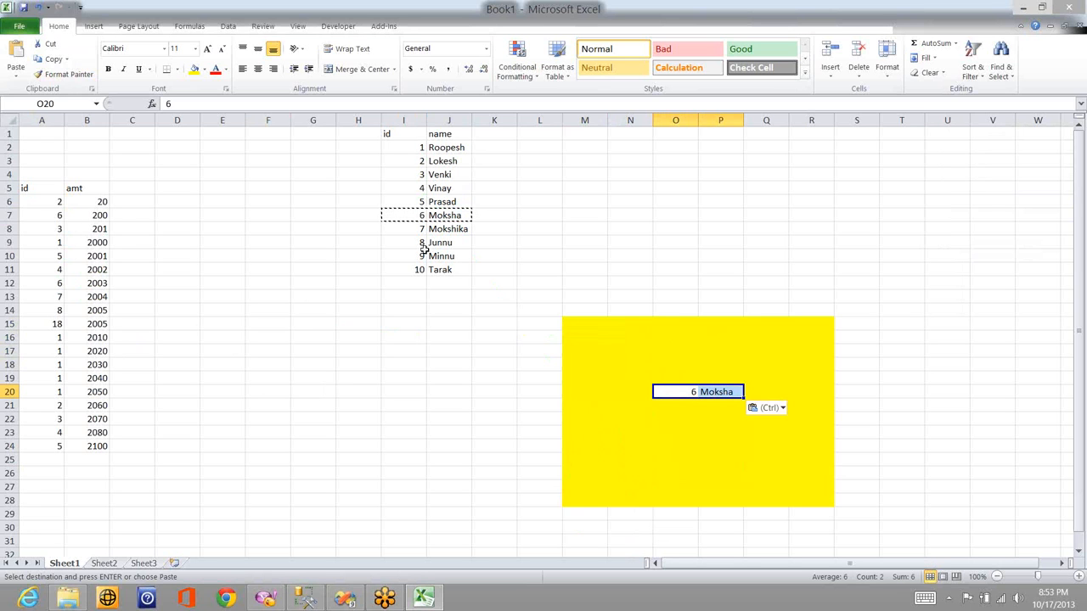
- Overwrite O20:P20 in the yellow block with the id 3 record from the name table
left_click(414, 174)
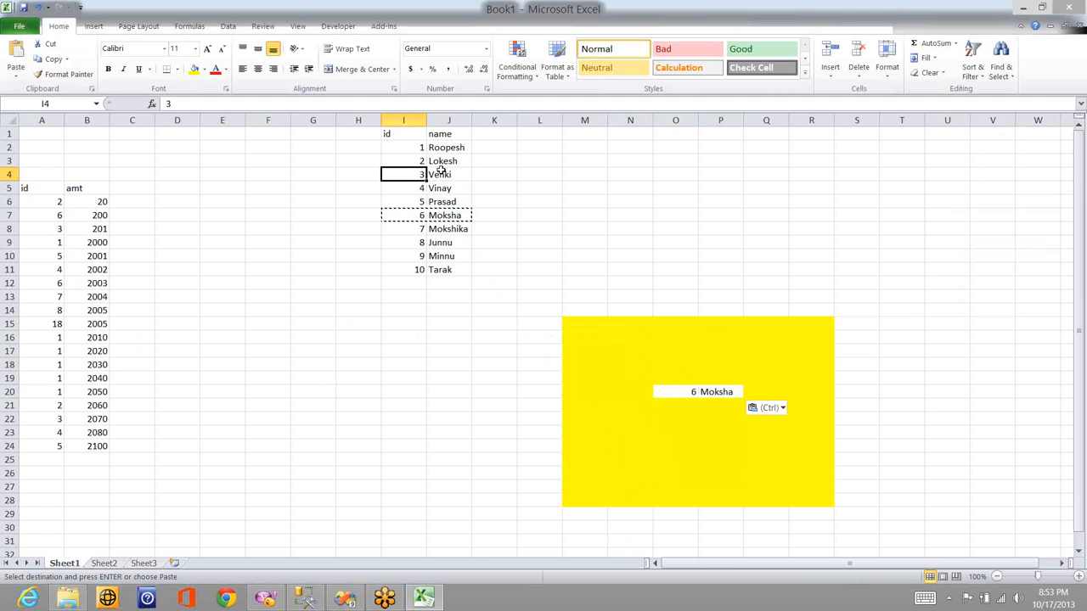
left_click(440, 170, "shift")
key("ctrl+c")
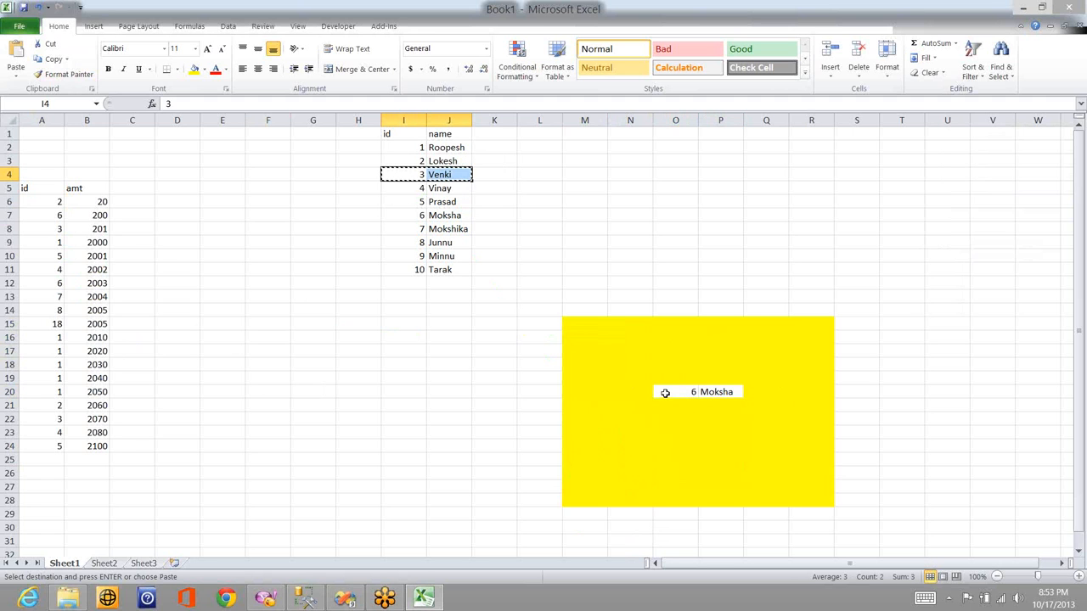
left_click(666, 392)
key("ctrl+v")
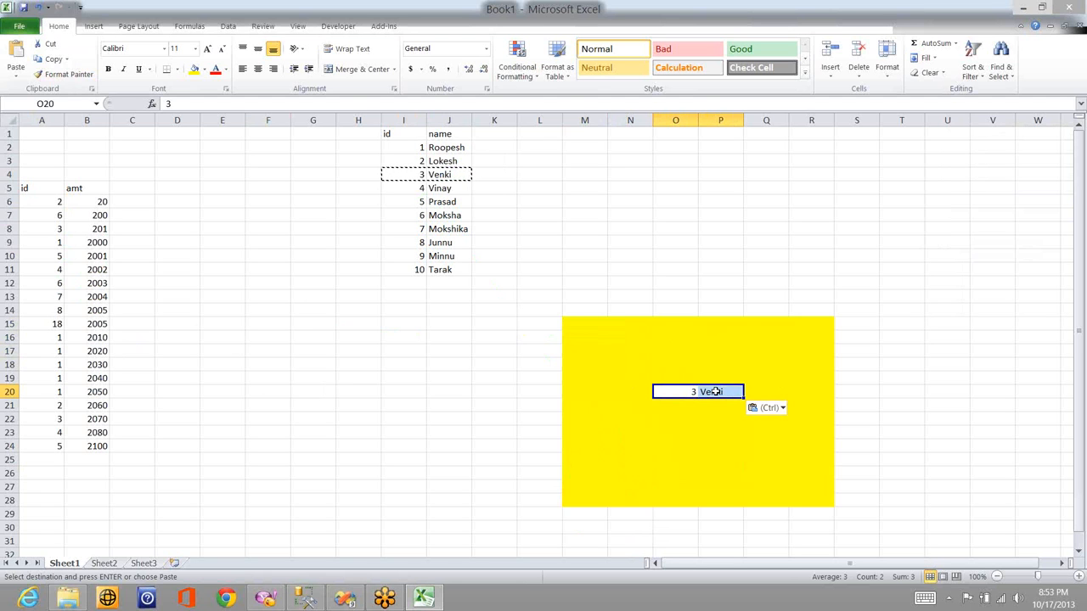
- Point out the repeated id 1 entries in A9 and A16, and select the amount list's whole id column A6:A24
left_click(53, 242)
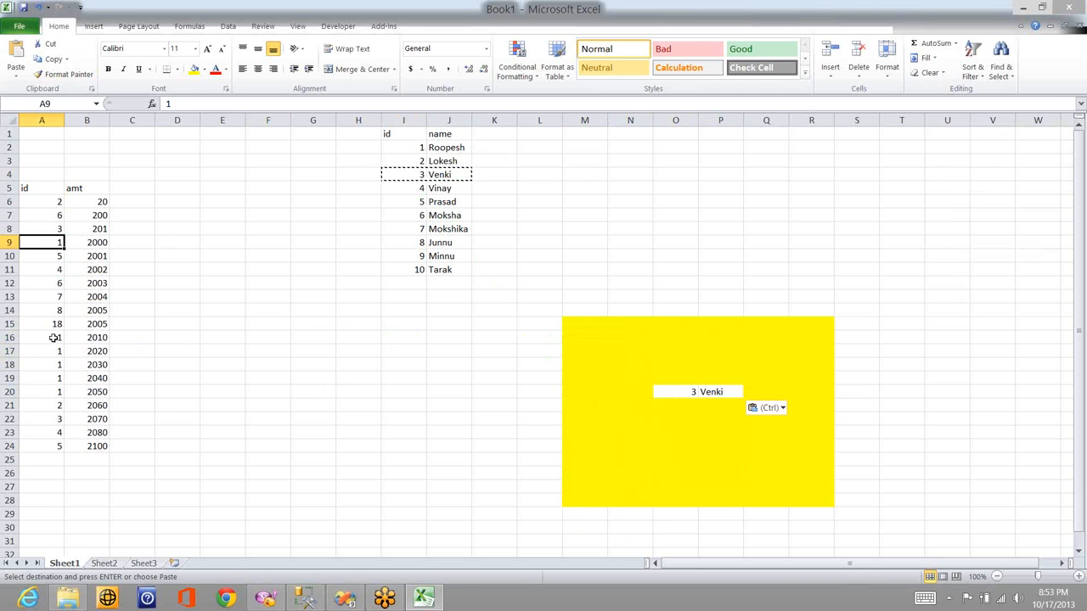
left_click(71, 340)
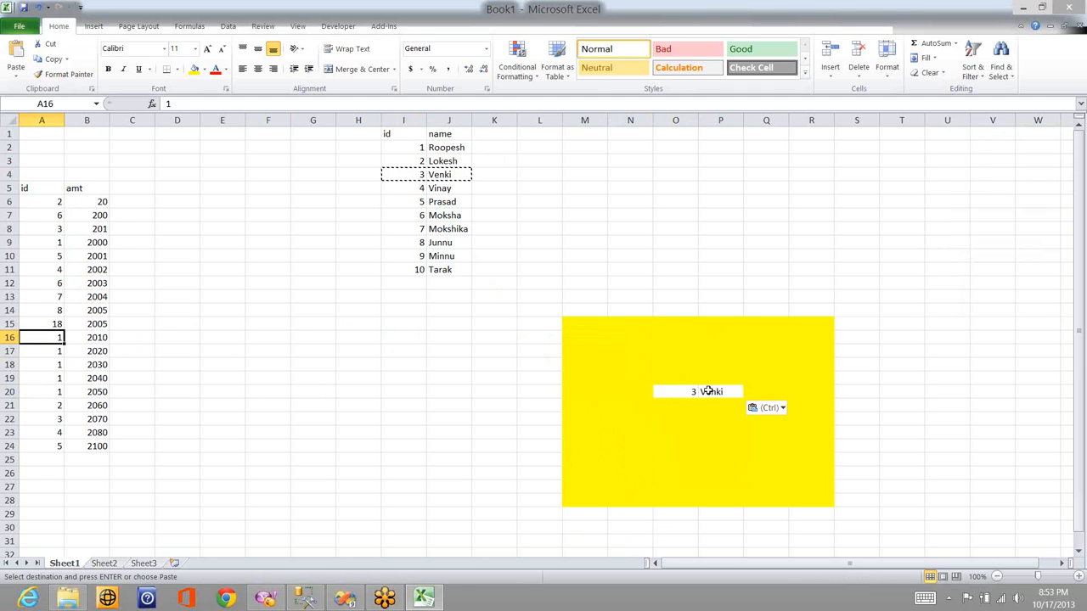
left_click(54, 202)
left_click_drag(52, 371, 55, 447)
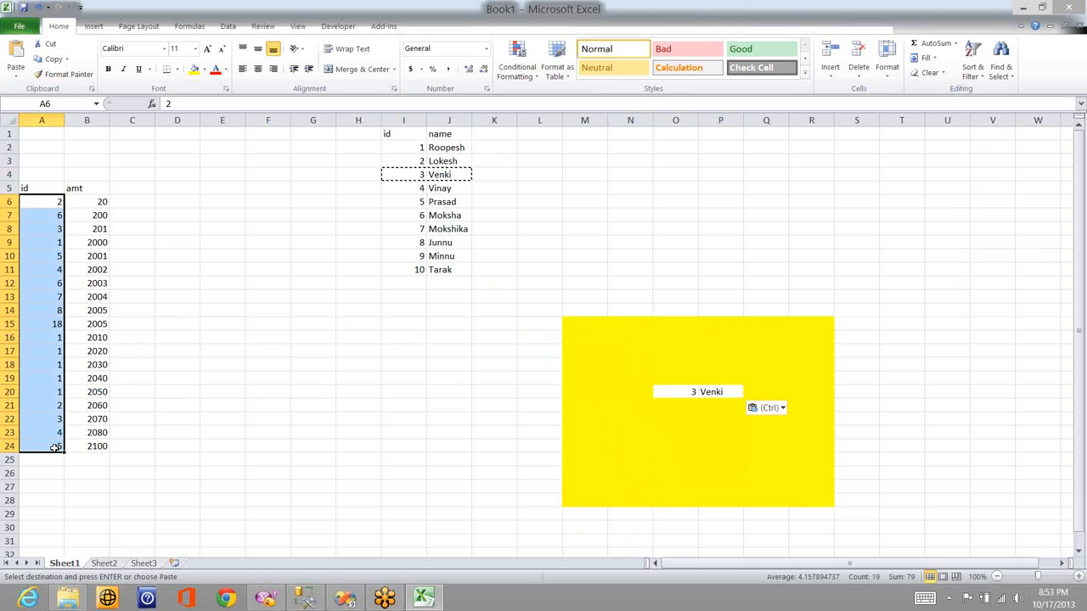
- Change the amount list's ids in A6:A10 to 1 so the list starts with a run of equal ids
type("11")
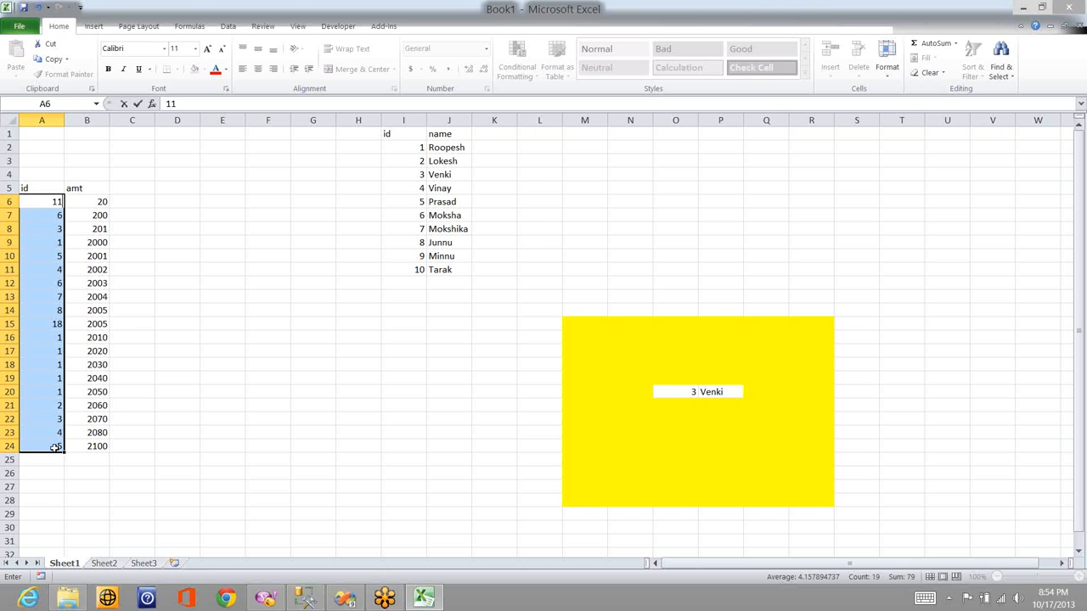
key("BackSpace")
key("Return")
type("1")
key("Return")
type("1")
key("Return")
key("Return")
type("11")
key("Return")
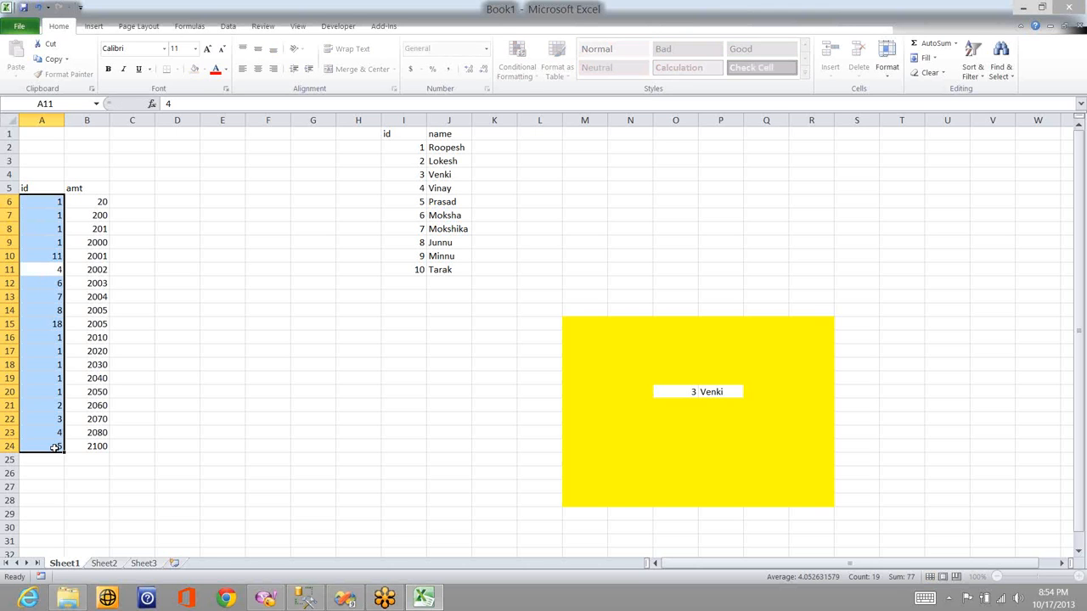
key("BackSpace")
key("Up")
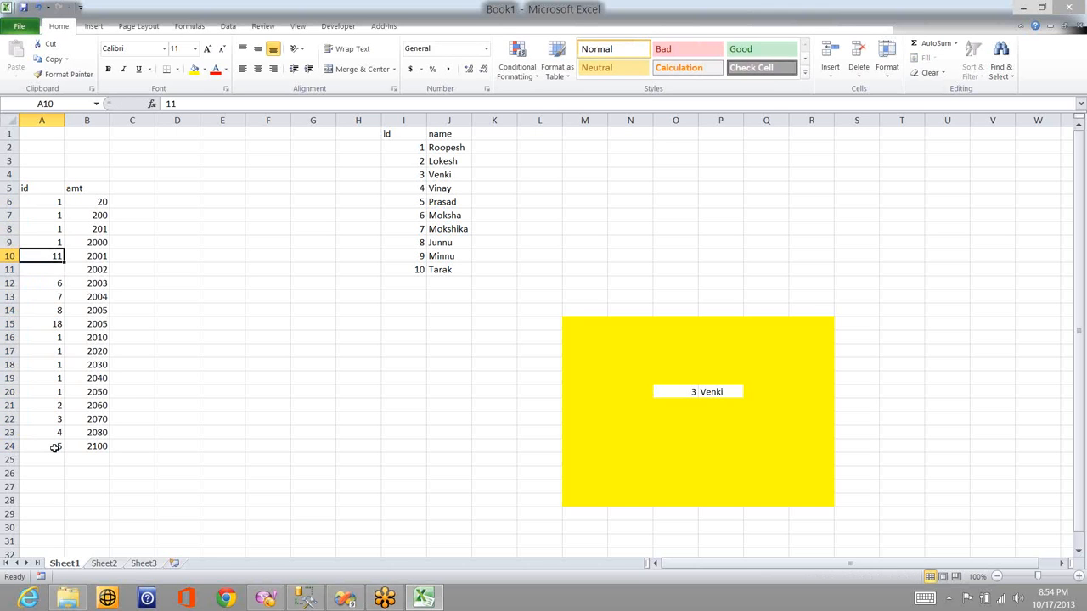
type("1")
key("Return")
- Continue the sorted ids in the amount list with 2 in A11:A12 and 3 in A13
type("2")
key("Return")
type("2")
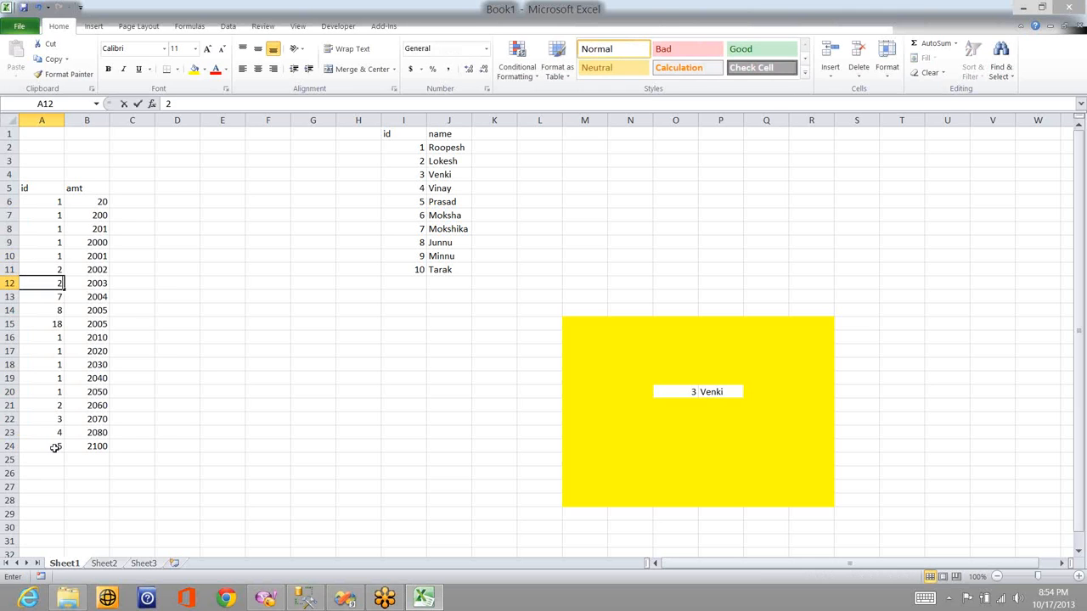
key("Return")
type("3")
key("Return")
- Set the four amount list ids in A14:A17 to 4
type("4")
key("Return")
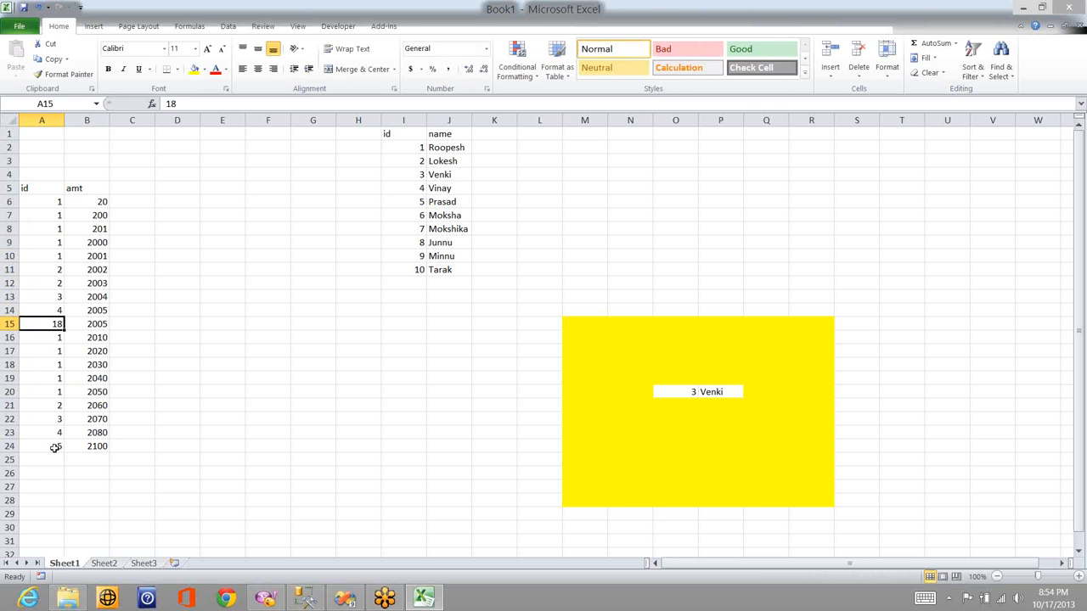
type("4")
key("Return")
type("4")
key("Return")
type("4")
key("Return")
- Set the three amount list ids in A18:A20 to 5
type("5")
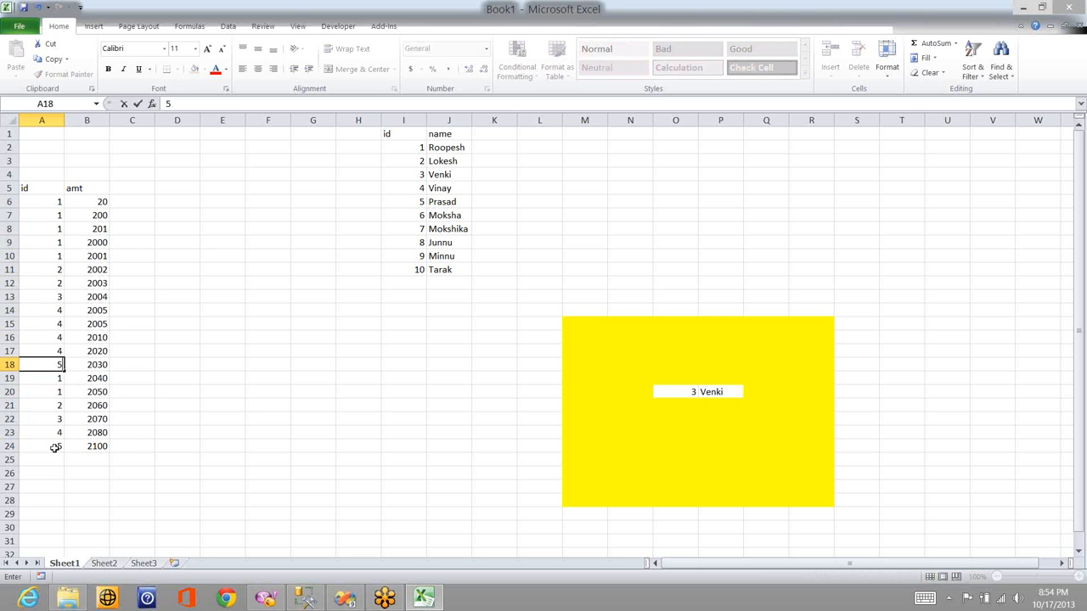
key("Return")
type("5")
key("Return")
type("5")
key("Return")
- Finish the sorted id column by setting the last four ids in A21:A24 to 6
type("6")
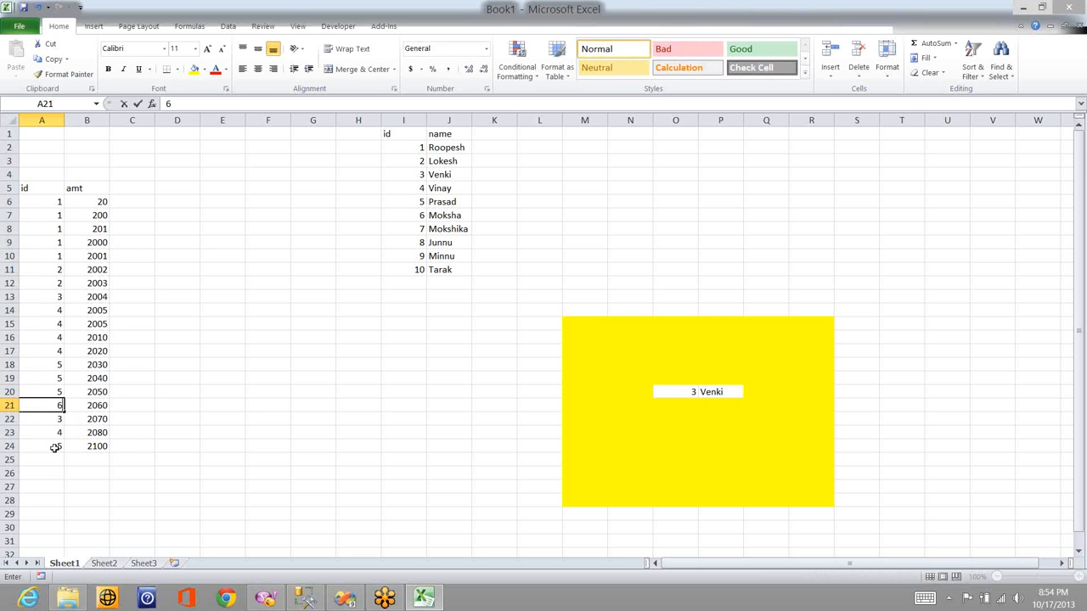
key("Return")
type("6")
key("Return")
type("6")
key("Return")
type("6")
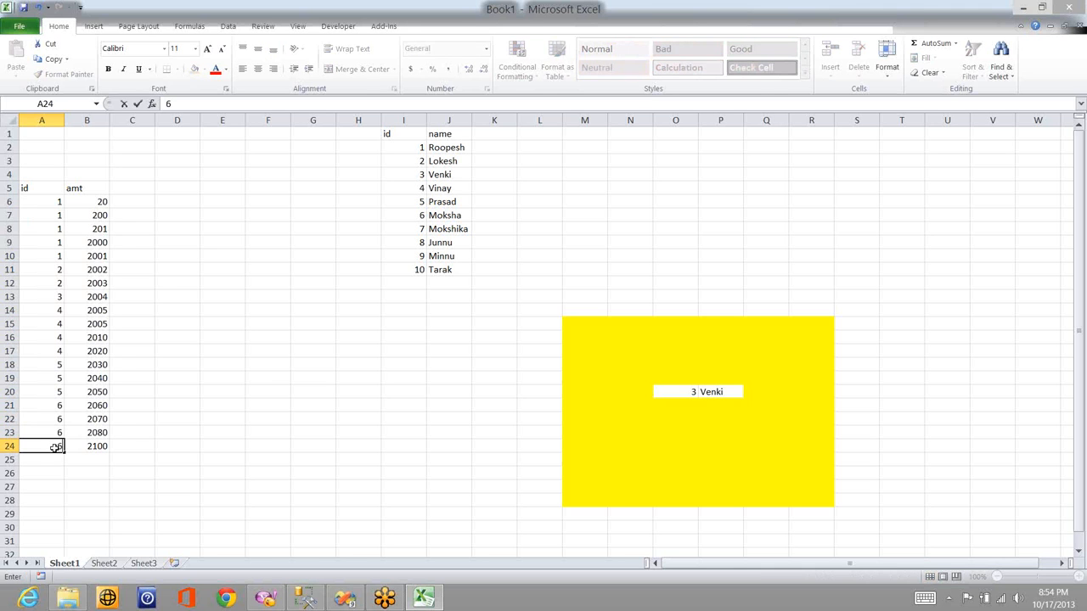
key("Return")
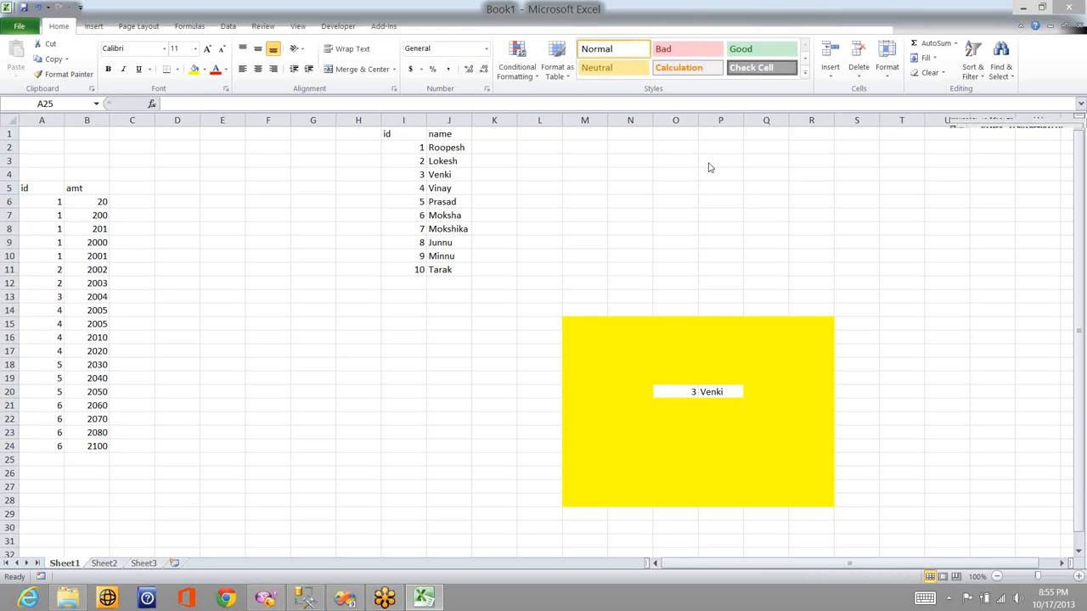
- Look up the id 1 entry in A6 and overwrite O20:P20 in the yellow block with its name-table record
left_click(48, 200)
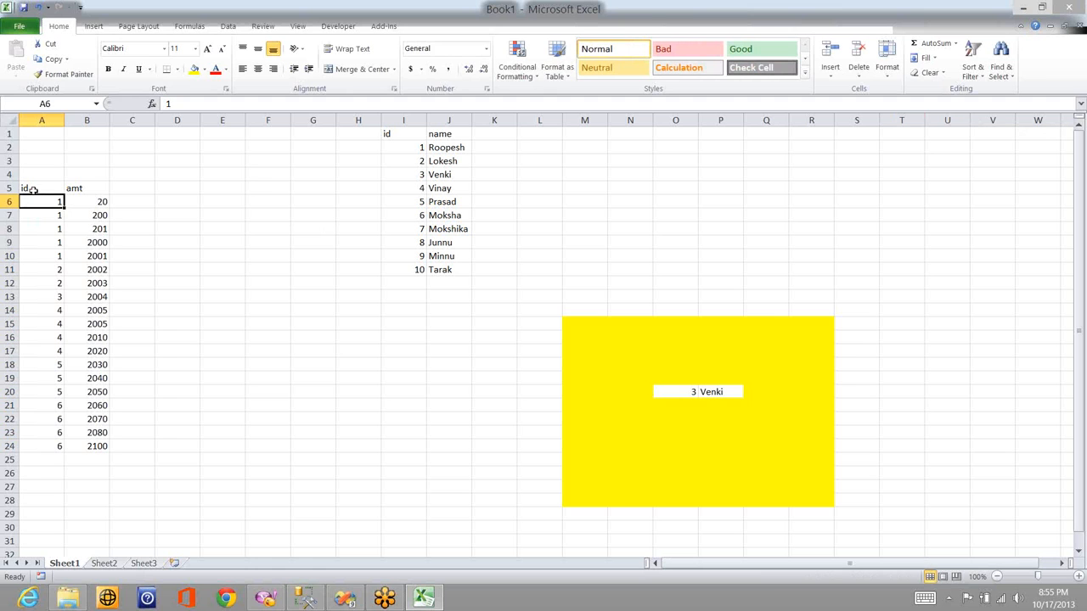
left_click(415, 145)
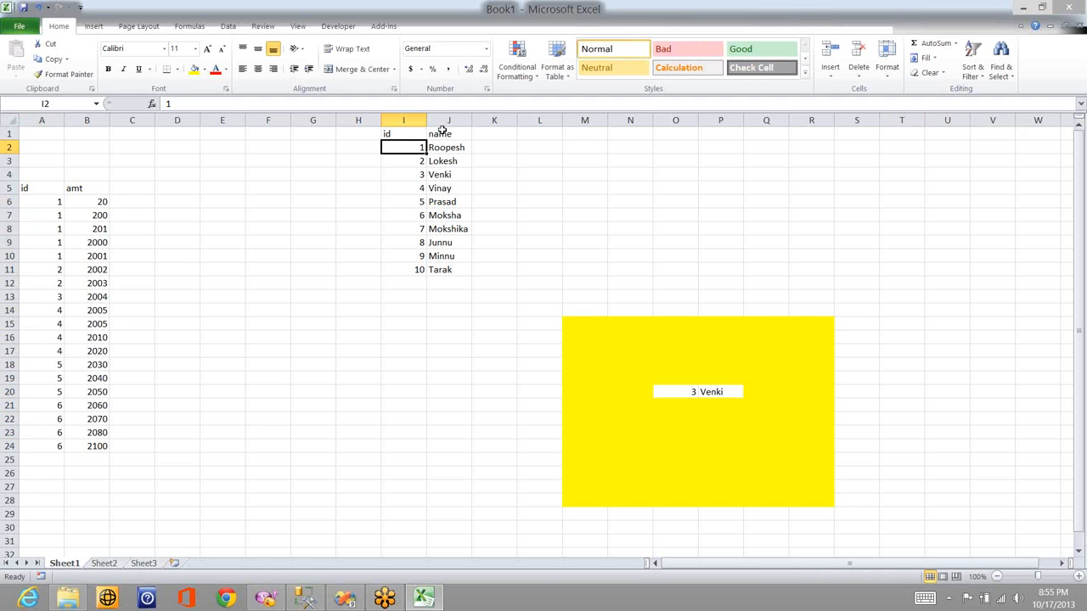
left_click(449, 152, "shift")
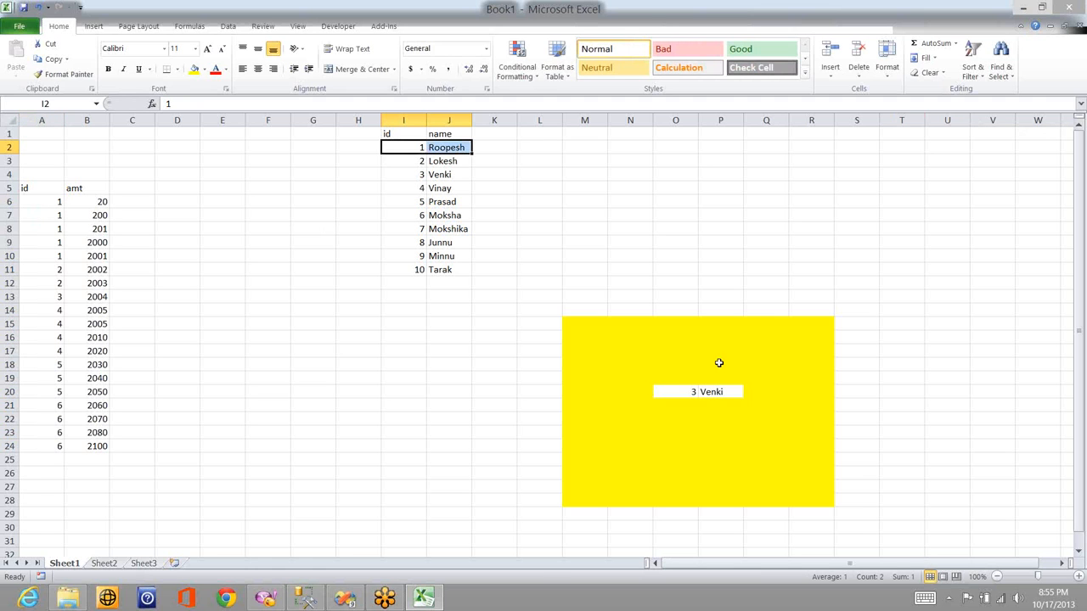
key("ctrl+c")
left_click(681, 393)
key("ctrl+v")
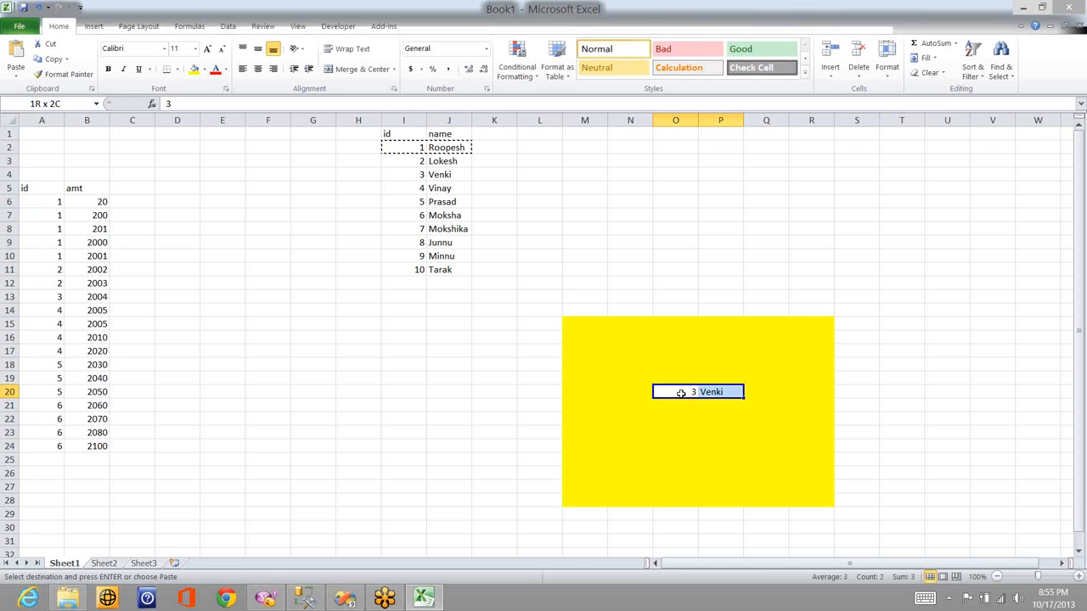
- Point out the repeated id 1 entries from A7 to A10 and the first id 2 entry in A11
left_click(59, 215)
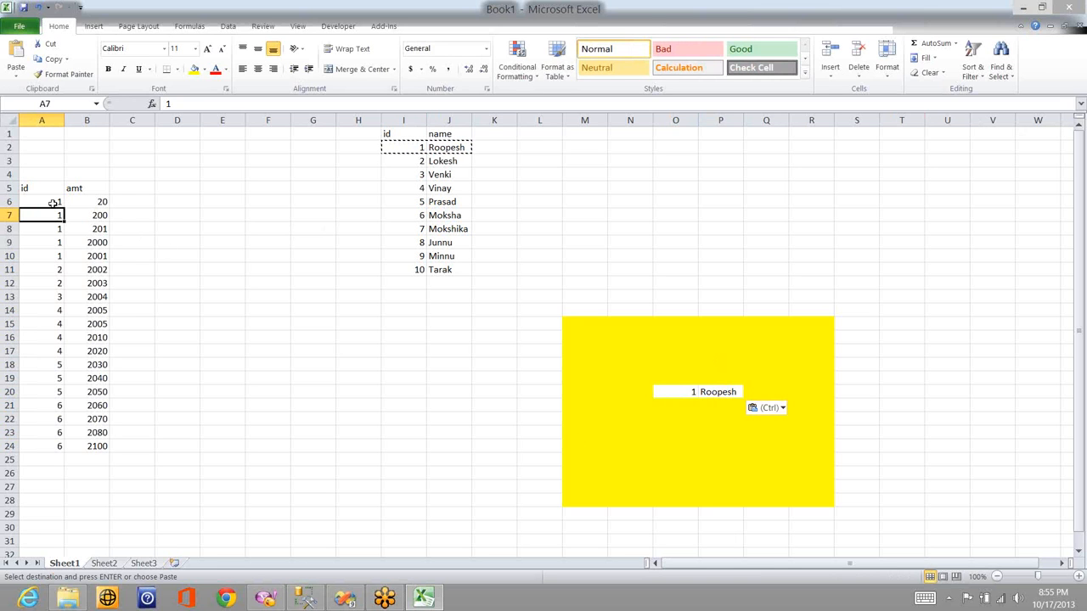
left_click_drag(53, 205, 62, 269)
left_click(62, 269)
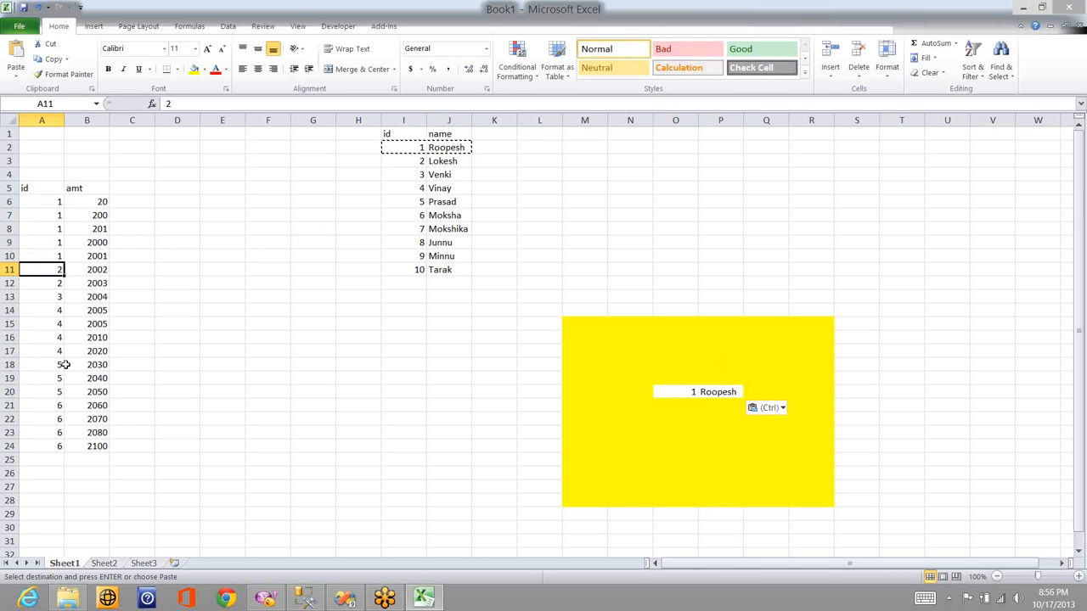
- Switch to the SSIS package in Visual Studio and browse the toolbox as far as the data flow destinations
key("alt+Tab")
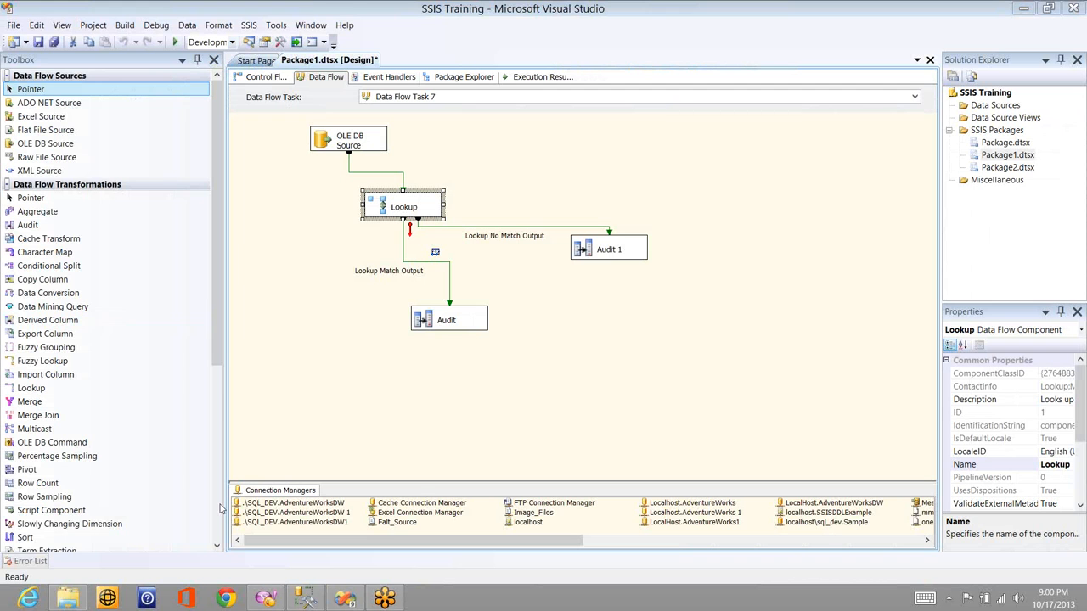
scroll(219, 516, "down", 7)
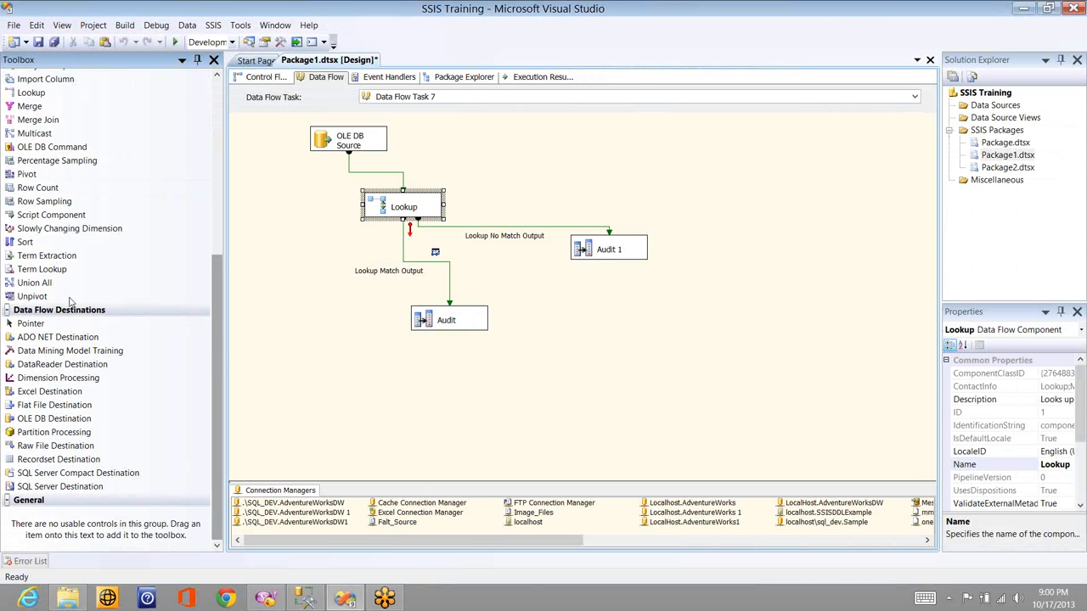